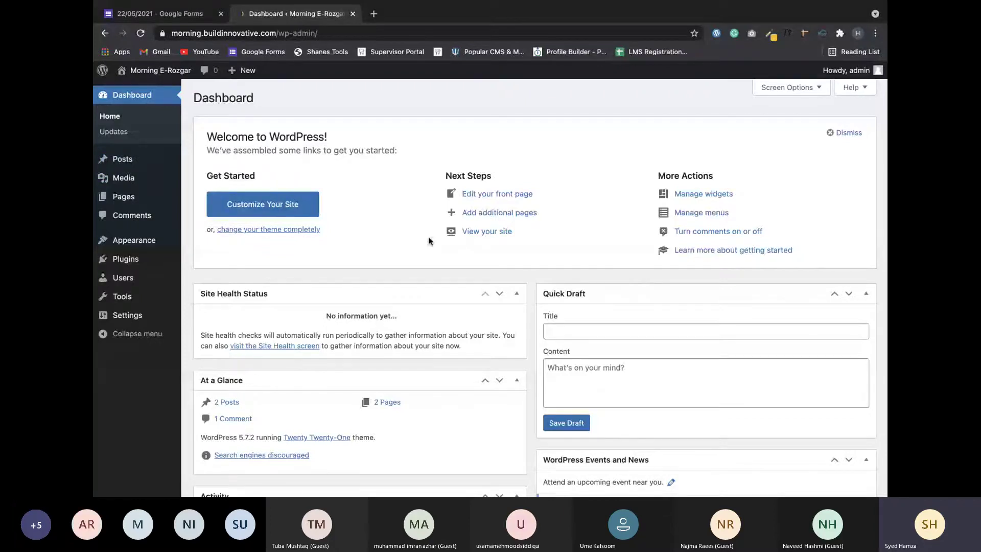
Switch to the blank canvas in Paint X and set the pencil's line size to 9.
key(ctrl+Right)
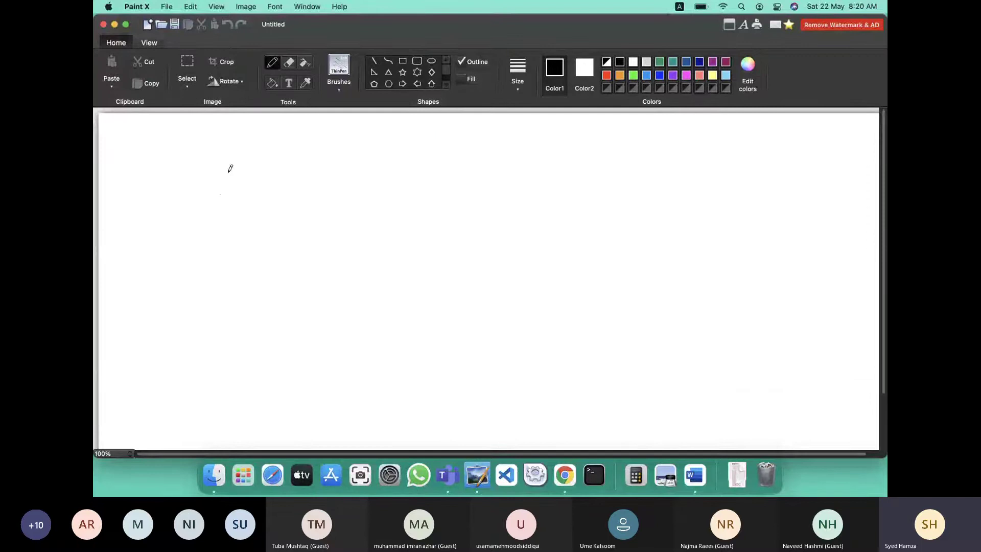
mouse_move(226, 209)
mouse_down()
mouse_move(224, 163)
mouse_move(233, 170)
mouse_up()
key(super+z)
click(517, 72)
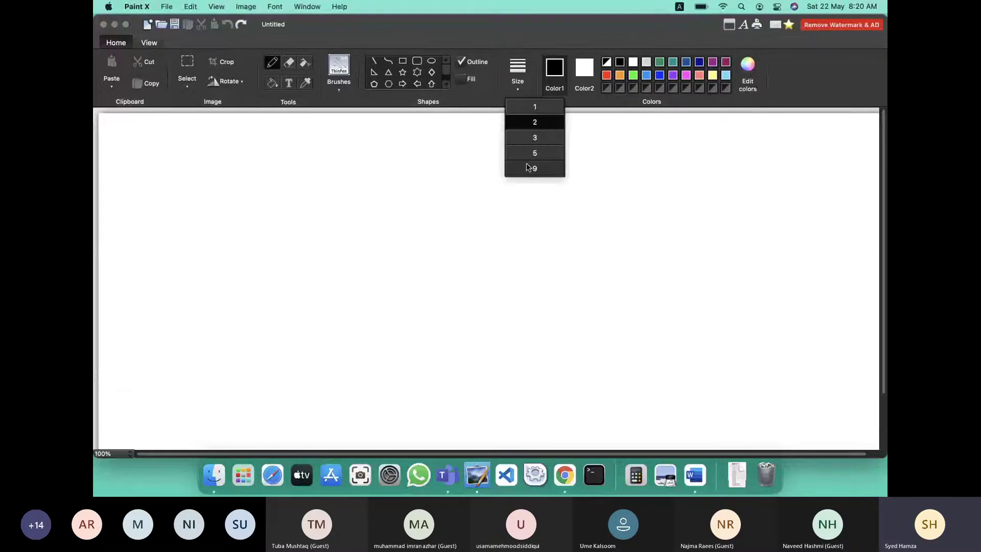
click(531, 168)
Handwrite "Post, Page" on the upper canvas and draw a double-line arrow from it to a page outline with content lines.
mouse_move(240, 240)
mouse_down()
mouse_move(238, 210)
mouse_move(261, 204)
mouse_move(263, 219)
mouse_move(287, 223)
mouse_up()
drag(274, 204, 326, 225)
mouse_move(357, 170)
mouse_down()
mouse_move(356, 198)
mouse_move(366, 167)
mouse_move(416, 182)
mouse_move(411, 210)
mouse_move(430, 189)
mouse_move(526, 168)
mouse_up()
drag(478, 193, 532, 183)
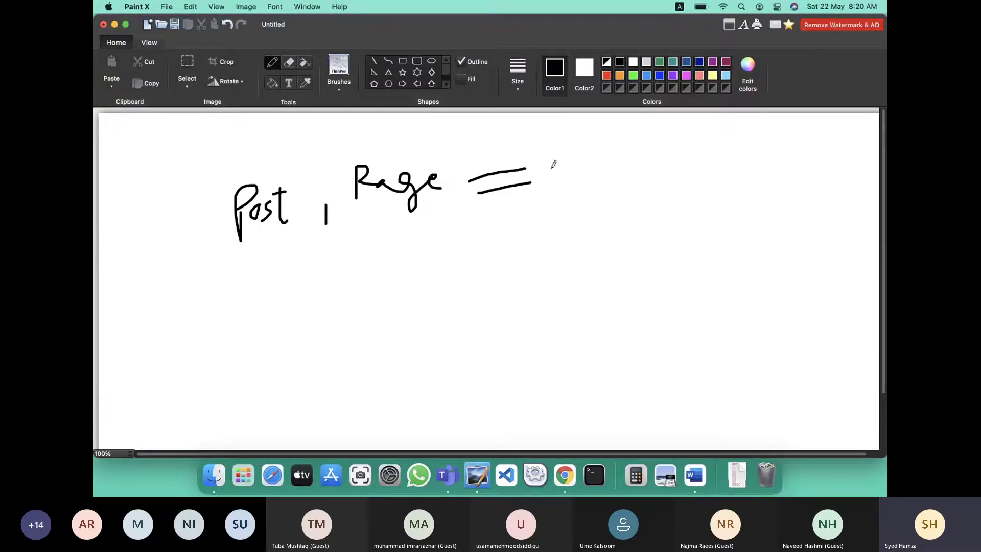
mouse_move(518, 150)
mouse_down()
mouse_move(576, 174)
mouse_move(549, 200)
mouse_up()
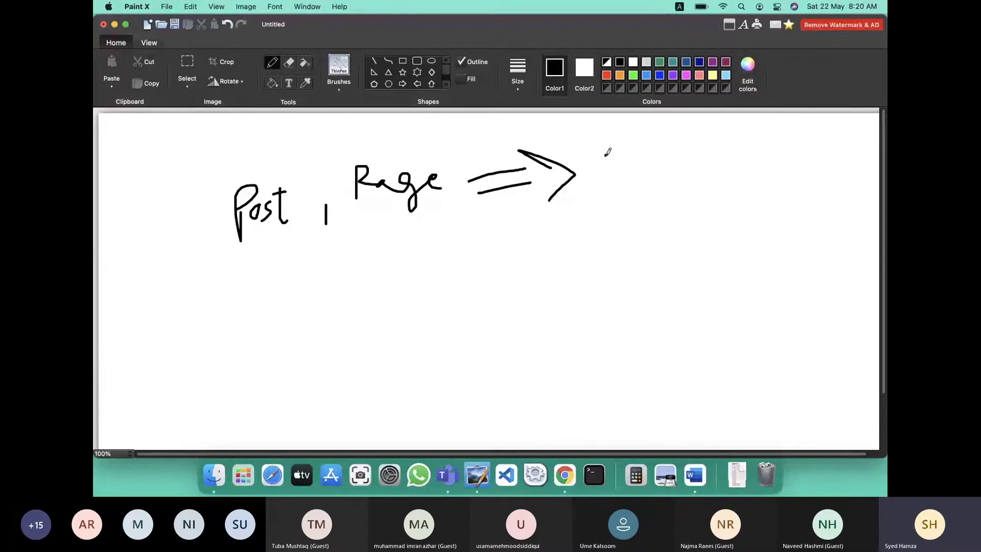
mouse_move(608, 152)
mouse_down()
mouse_move(654, 152)
mouse_move(640, 197)
mouse_move(661, 191)
mouse_up()
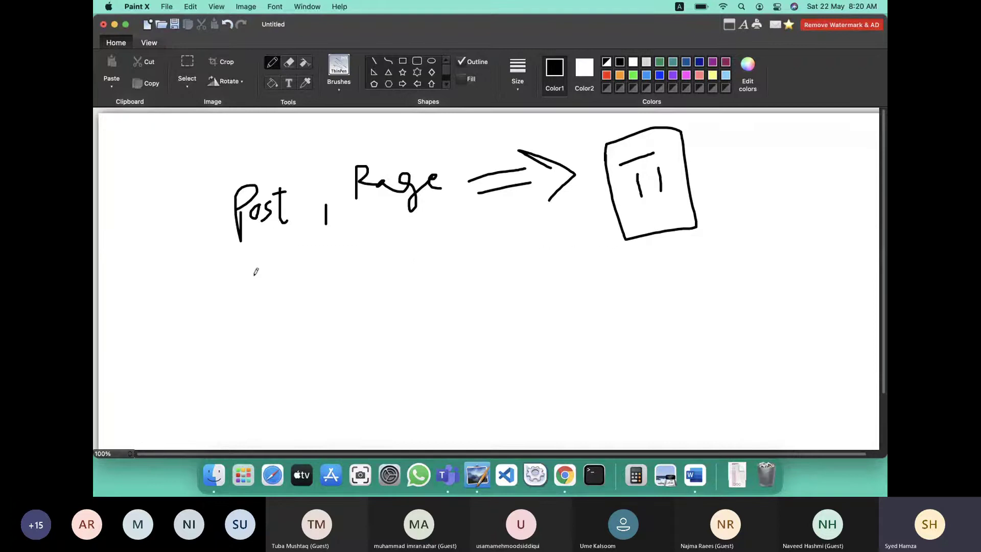
Draw two parallel arrow lines below the first arrow and sketch a second page outline with text lines beside them.
drag(482, 296, 524, 293)
drag(483, 318, 540, 310)
mouse_move(565, 263)
mouse_down()
mouse_move(579, 347)
mouse_move(620, 237)
mouse_move(563, 252)
mouse_move(610, 251)
mouse_move(606, 267)
mouse_up()
drag(577, 281, 601, 280)
mouse_move(572, 300)
mouse_down()
mouse_move(601, 296)
mouse_move(616, 306)
mouse_up()
Mute all attendees in the Microsoft Teams meeting and return to the drawing in Paint X.
click(773, 400)
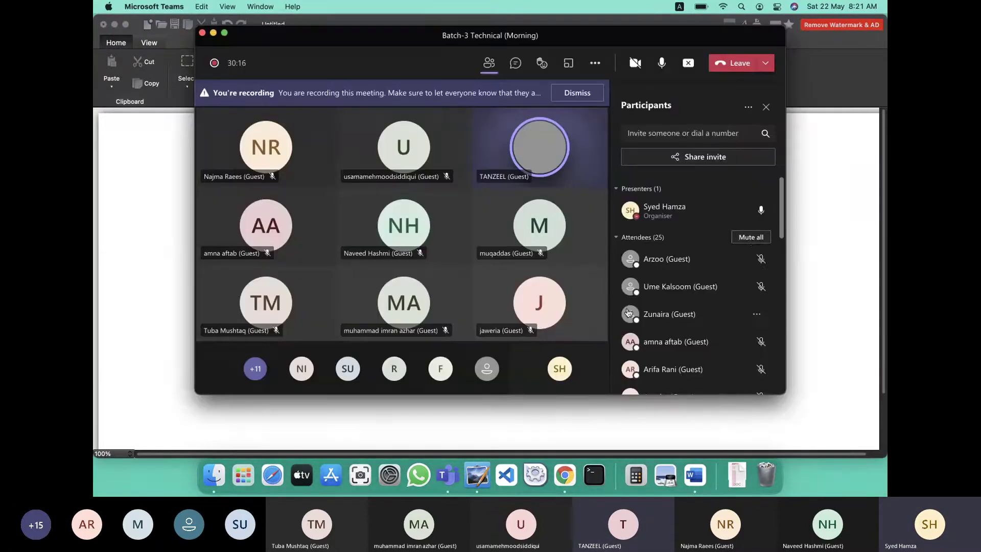
click(751, 237)
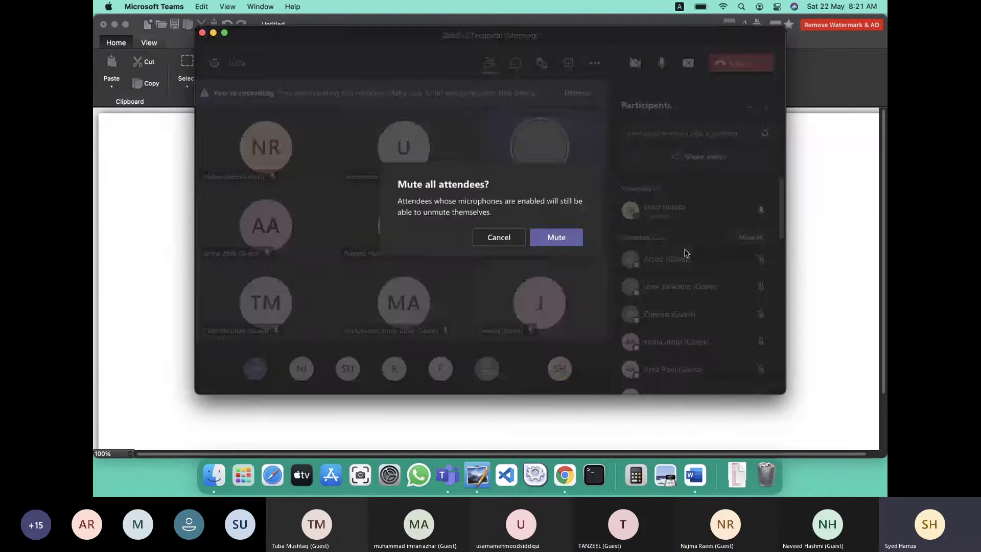
click(562, 237)
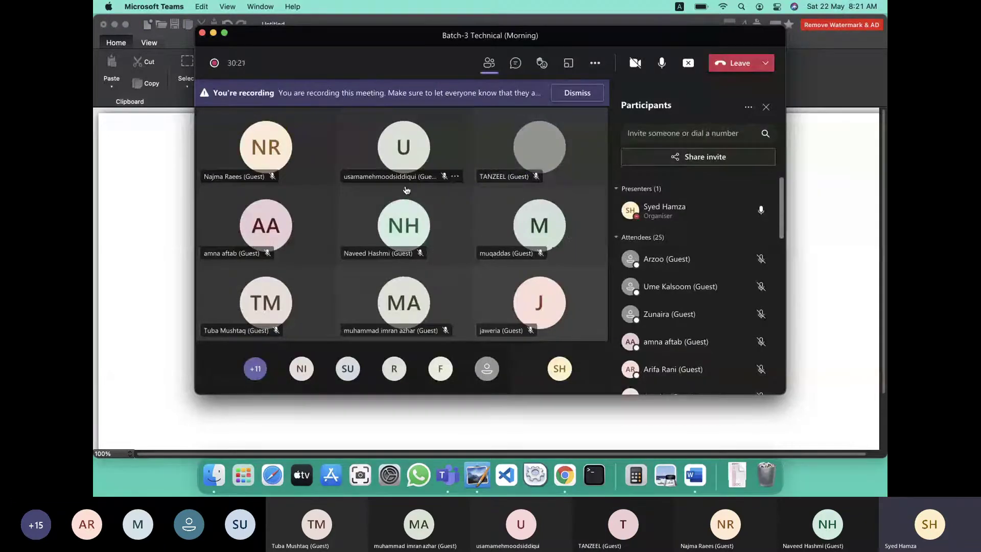
click(586, 404)
Add the last text line to the second page, complete its arrowhead and draw a small arrow leading onward from the page.
drag(593, 313, 610, 306)
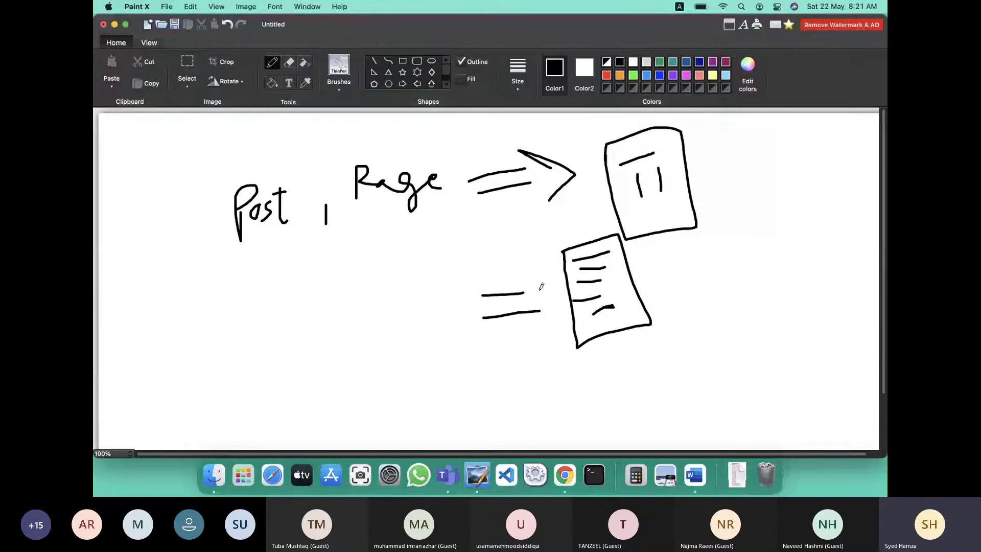
mouse_move(523, 285)
mouse_down()
mouse_move(546, 295)
mouse_move(536, 330)
mouse_up()
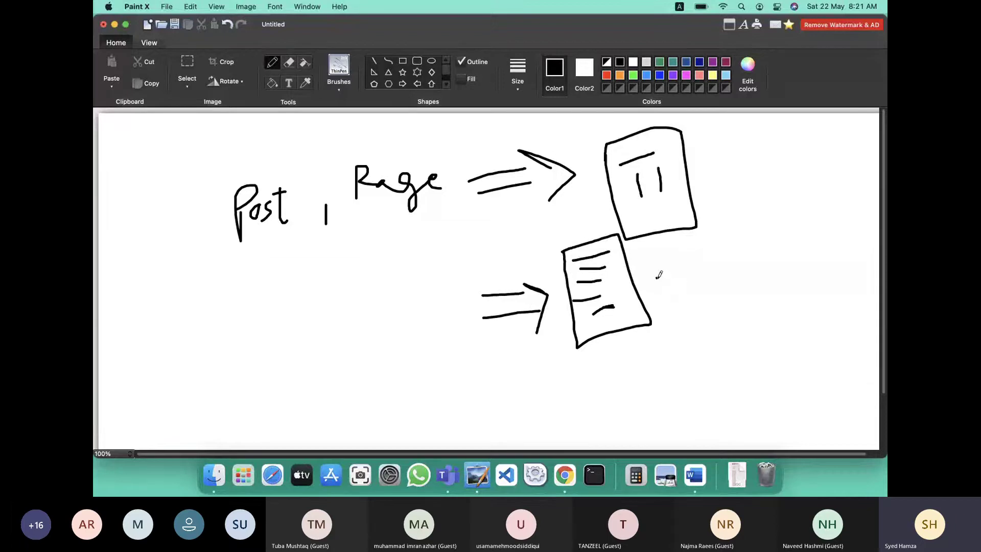
mouse_move(657, 278)
mouse_down()
mouse_move(690, 279)
mouse_move(678, 298)
mouse_up()
Sketch a tall third page after the small arrow, with a header box, short text lines, a side box and a lower box.
mouse_move(711, 232)
mouse_down()
mouse_move(715, 255)
mouse_move(734, 203)
mouse_move(710, 217)
mouse_move(715, 240)
mouse_move(742, 216)
mouse_move(725, 218)
mouse_up()
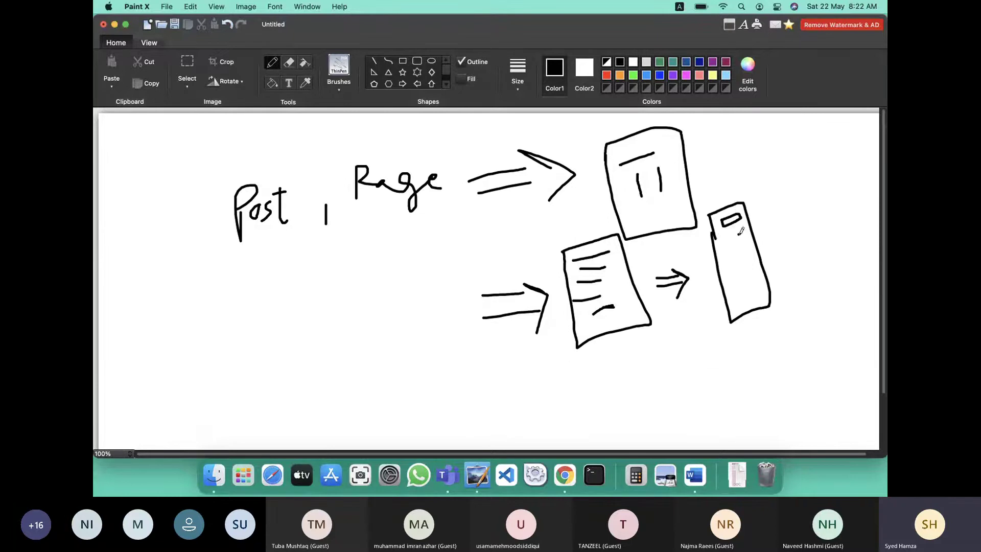
mouse_move(741, 230)
mouse_down()
mouse_move(747, 263)
mouse_move(744, 232)
mouse_up()
drag(721, 241, 730, 240)
drag(720, 249, 732, 252)
drag(726, 260, 740, 270)
mouse_move(734, 291)
mouse_down()
mouse_move(758, 281)
mouse_move(751, 296)
mouse_move(735, 287)
mouse_up()
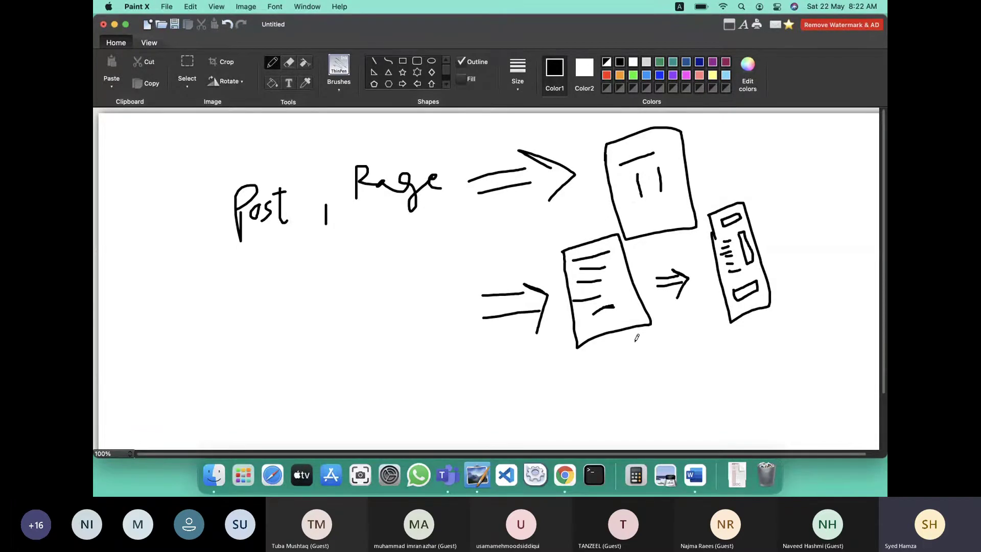
key(ctrl+Right)
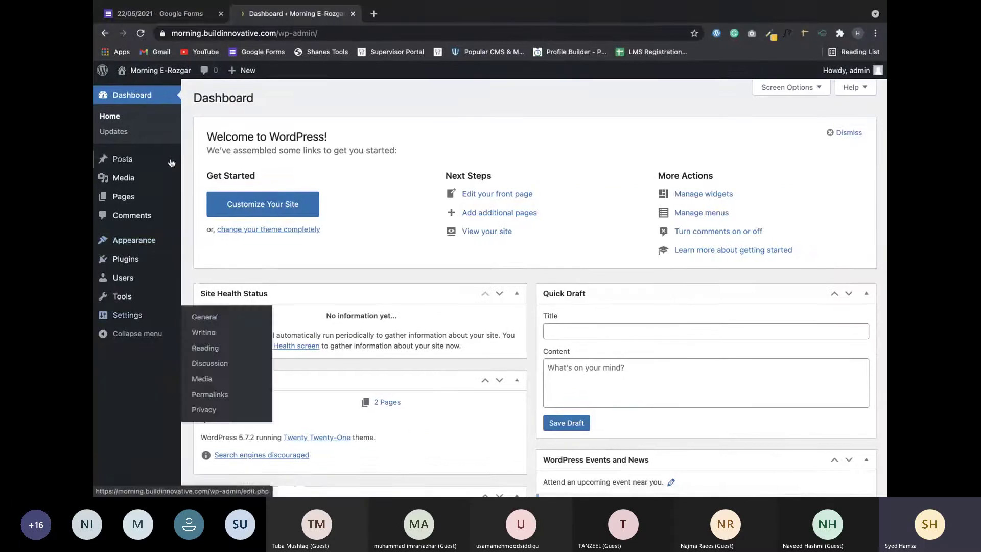
mouse_move(134, 240)
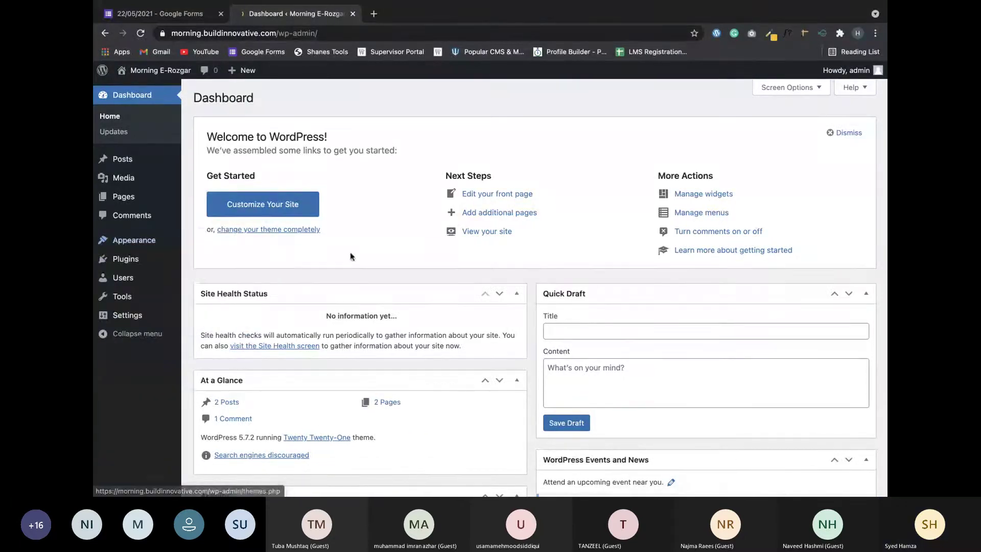
key(ctrl+Left)
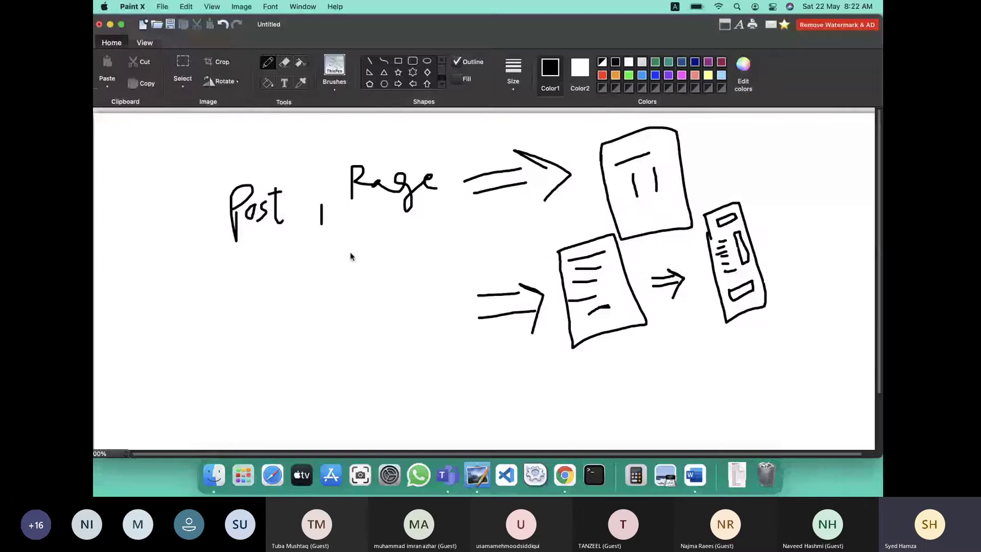
key(super+Tab)
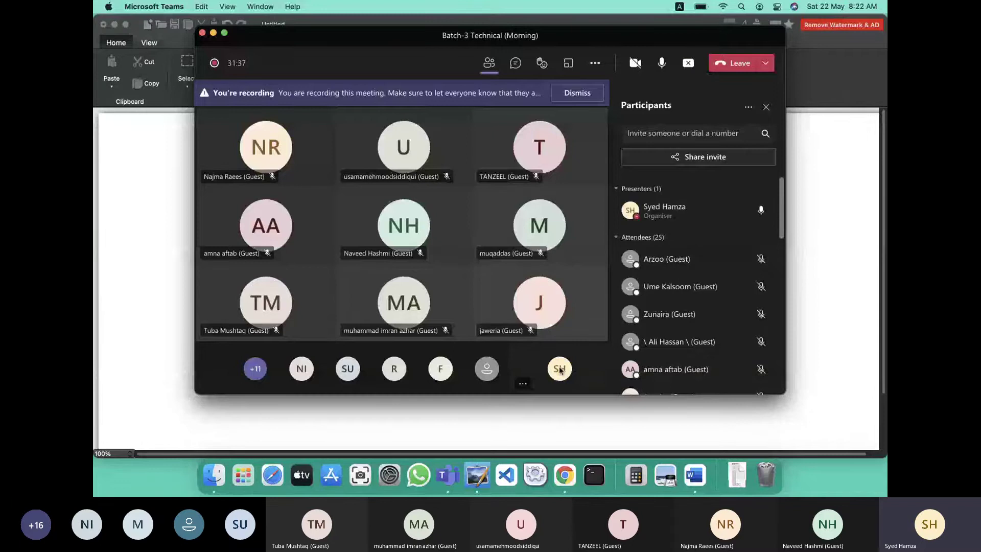
key(super+Tab)
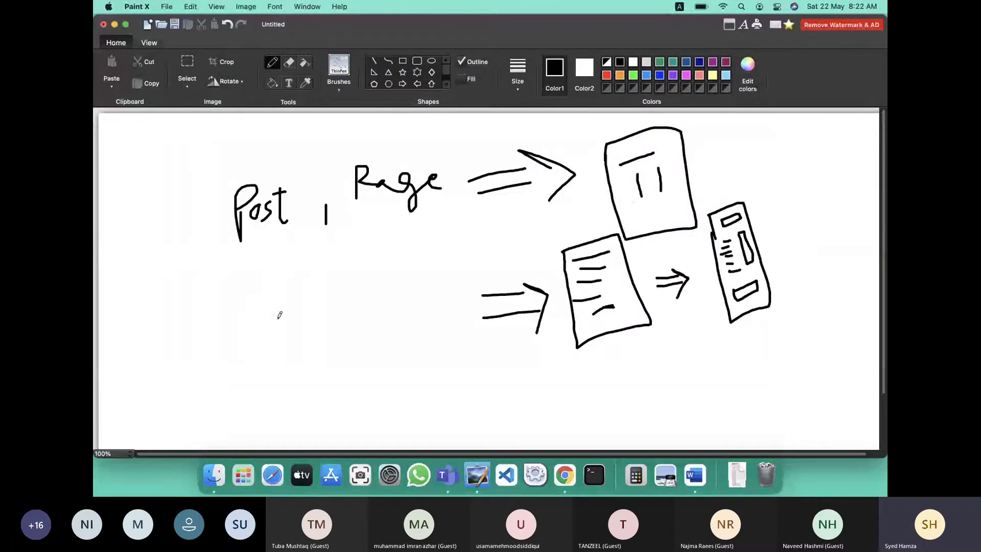
Switch to Chrome and open fiverr.com in a new tab.
key(super+Tab)
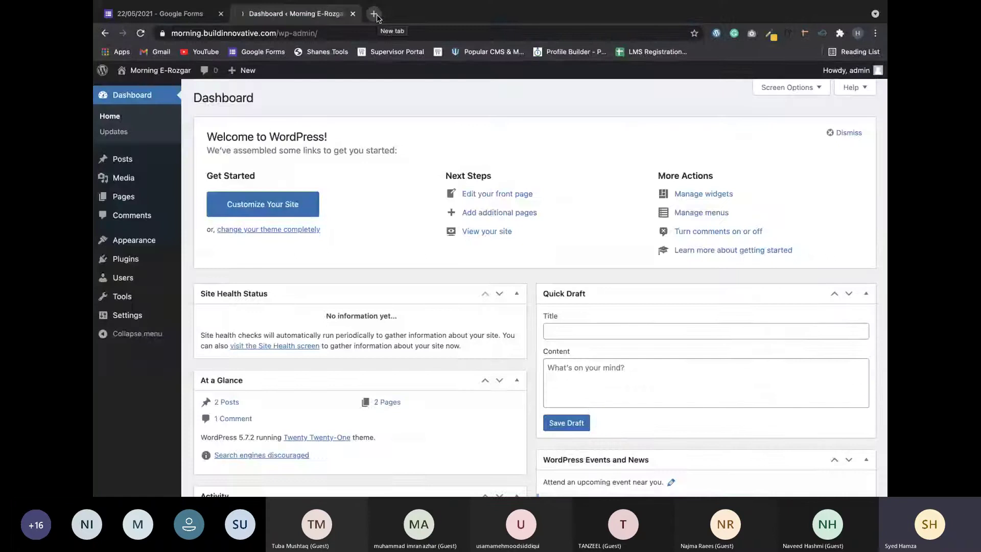
click(374, 14)
text(fiver)
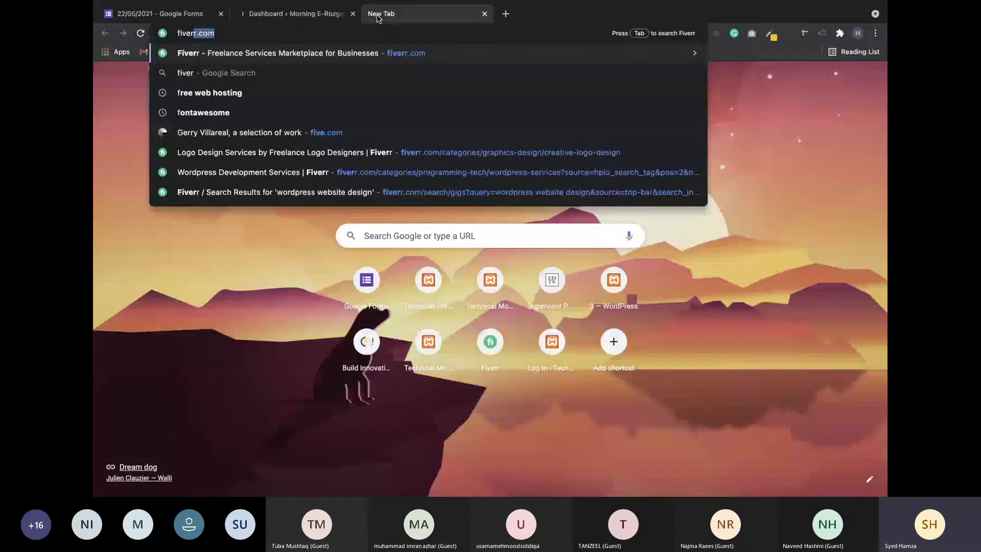
key(Return)
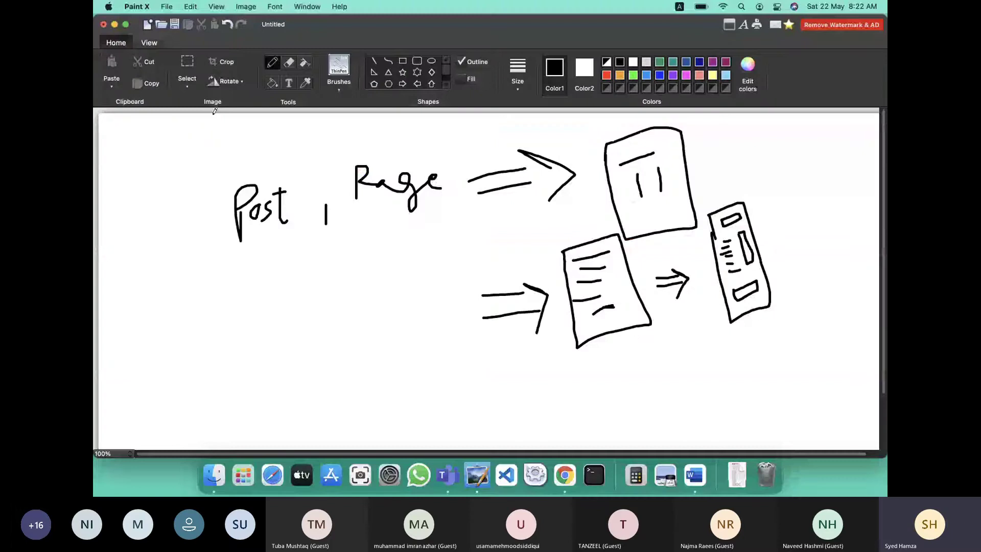
Switch to Paint X and delete all the handwriting and page sketches from the canvas.
click(187, 64)
drag(173, 118, 356, 251)
drag(398, 287, 799, 395)
key(Delete)
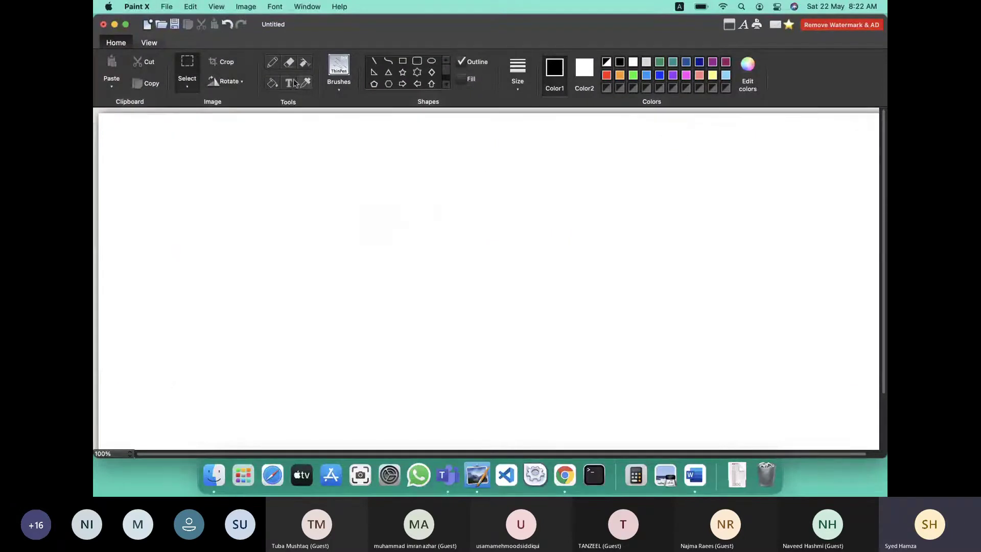
Handwrite the word "Astra" with the pencil on the cleared canvas.
click(271, 61)
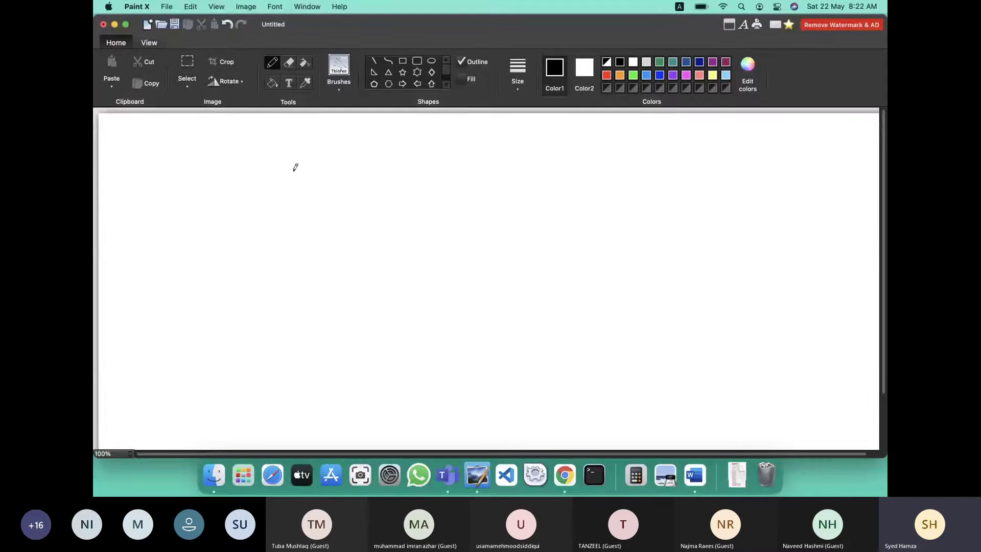
mouse_move(278, 260)
mouse_down()
mouse_move(301, 251)
mouse_move(298, 243)
mouse_up()
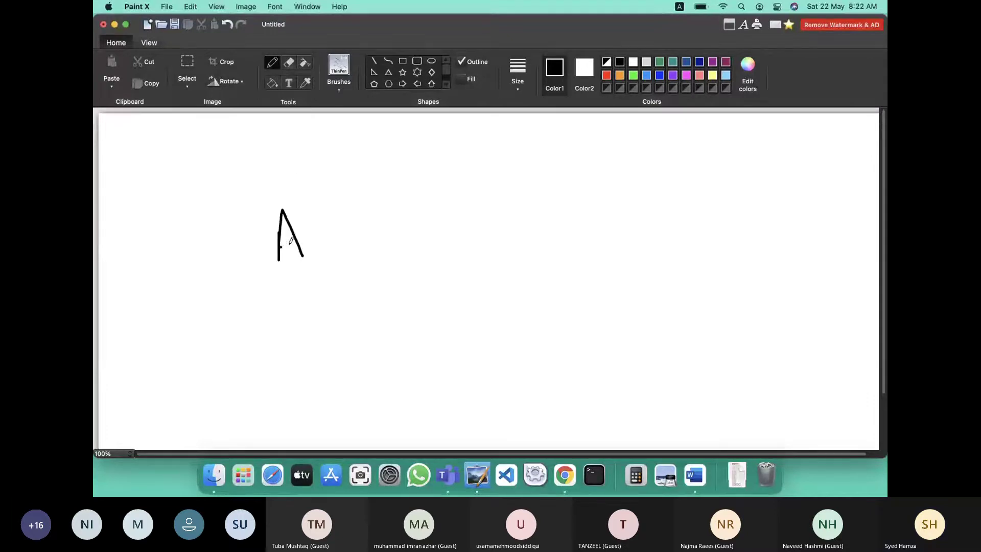
drag(322, 211, 320, 250)
mouse_move(339, 190)
mouse_down()
mouse_move(364, 230)
mouse_move(365, 205)
mouse_move(394, 207)
mouse_up()
drag(333, 215, 354, 199)
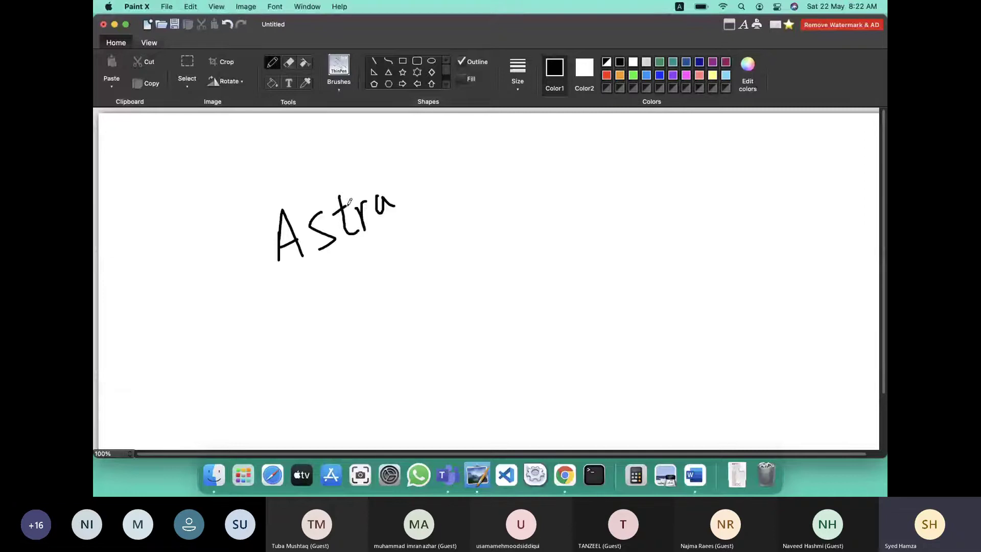
Double-underline "Astra", draw an arrow from it to the handwritten word "Pro" and put a cross above the arrow.
drag(312, 271, 382, 248)
mouse_move(403, 197)
mouse_down()
mouse_move(448, 194)
mouse_move(451, 208)
mouse_up()
click(409, 208)
mouse_move(452, 190)
mouse_down()
mouse_move(475, 208)
mouse_move(456, 225)
mouse_move(534, 197)
mouse_up()
mouse_move(538, 196)
mouse_down()
mouse_move(533, 205)
mouse_move(541, 190)
mouse_up()
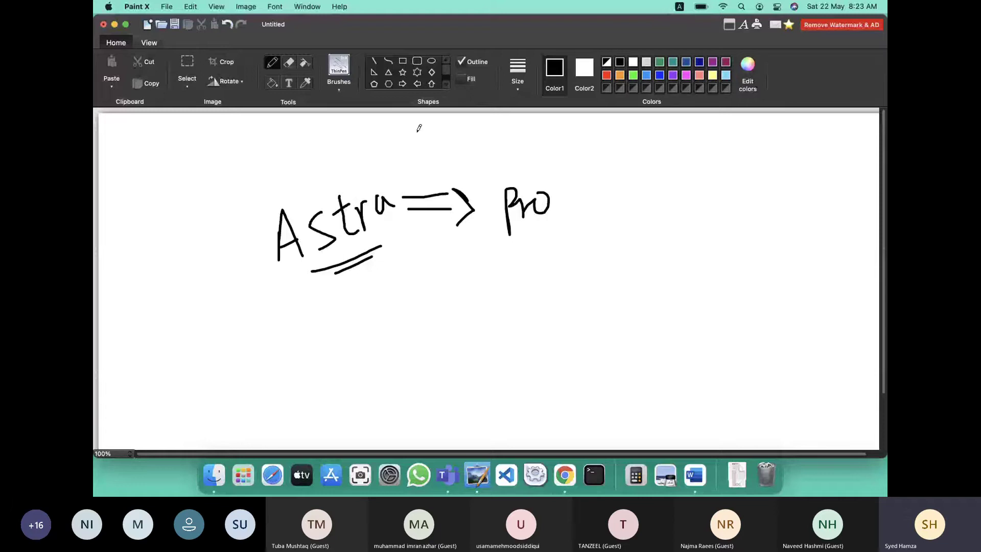
drag(437, 153, 426, 178)
drag(420, 147, 428, 184)
Switch to Chrome, search Fiverr for "astra" and browse the listed services.
key(ctrl+Right)
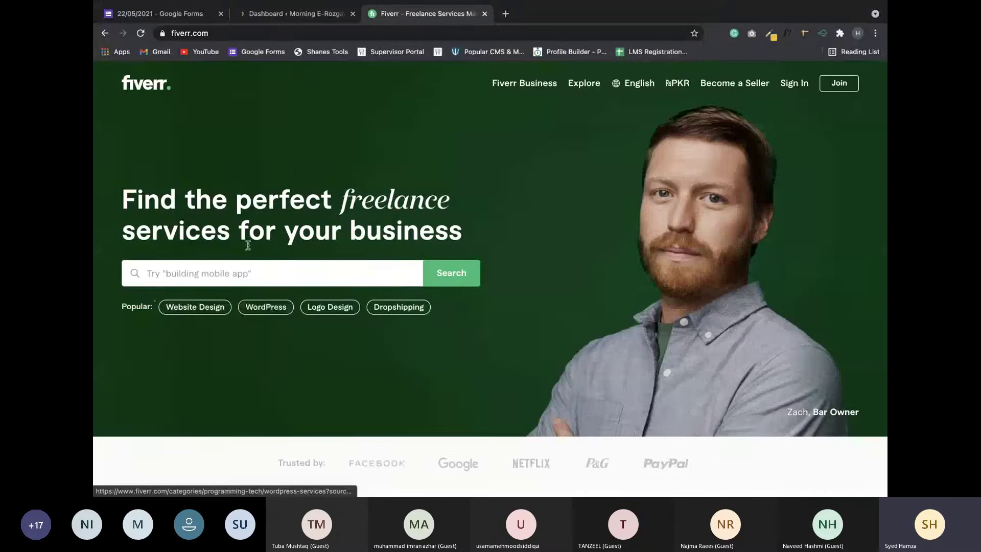
text(astra)
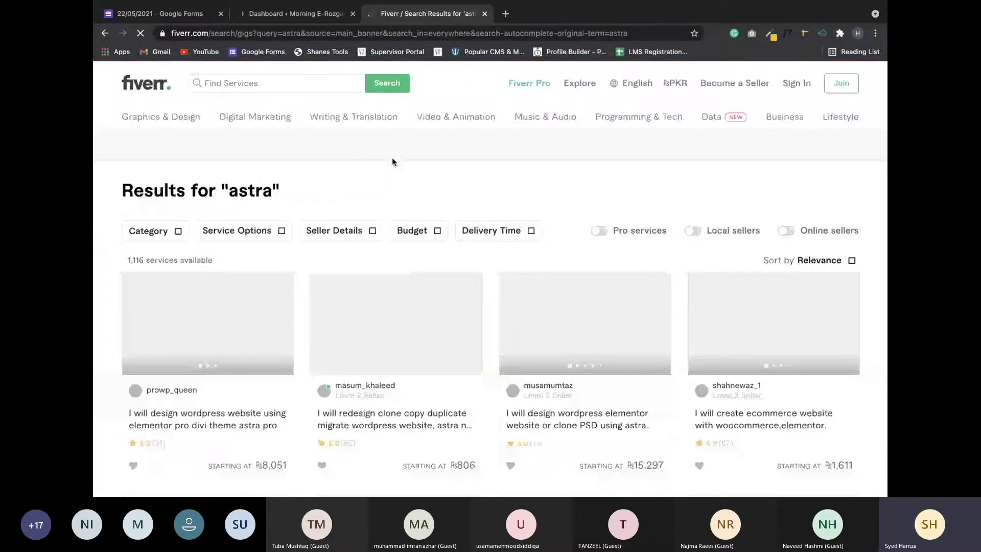
scroll(294, 215, down, 1)
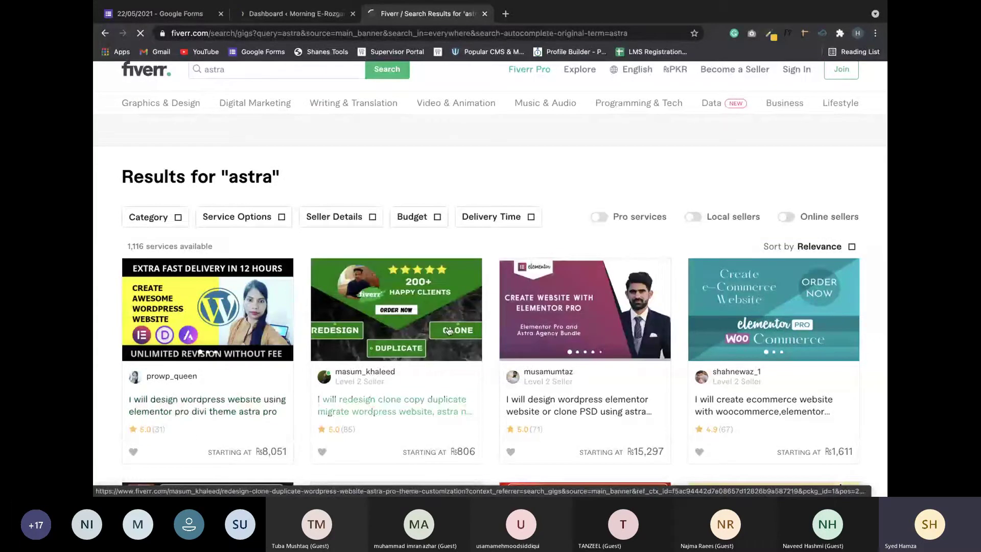
scroll(449, 331, down, 2)
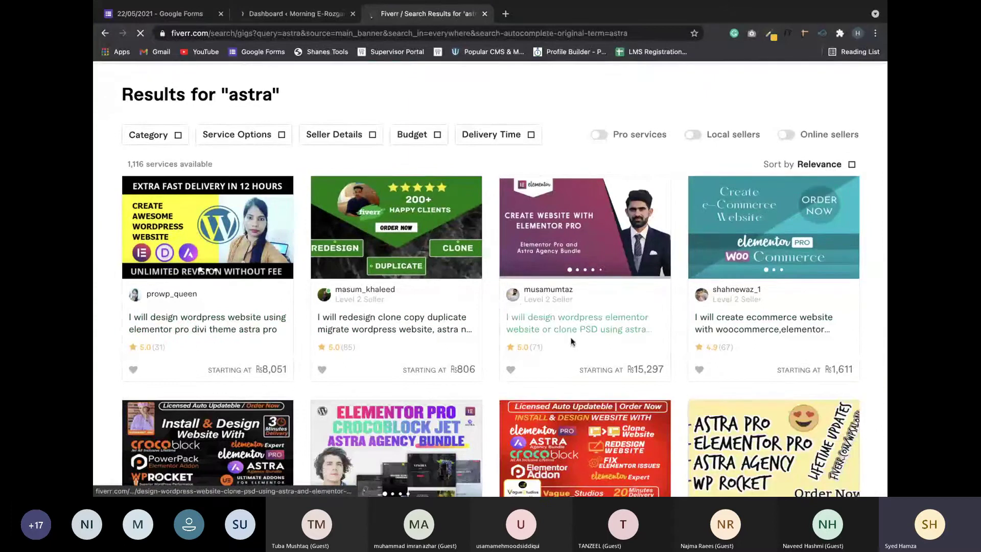
scroll(400, 305, down, 2)
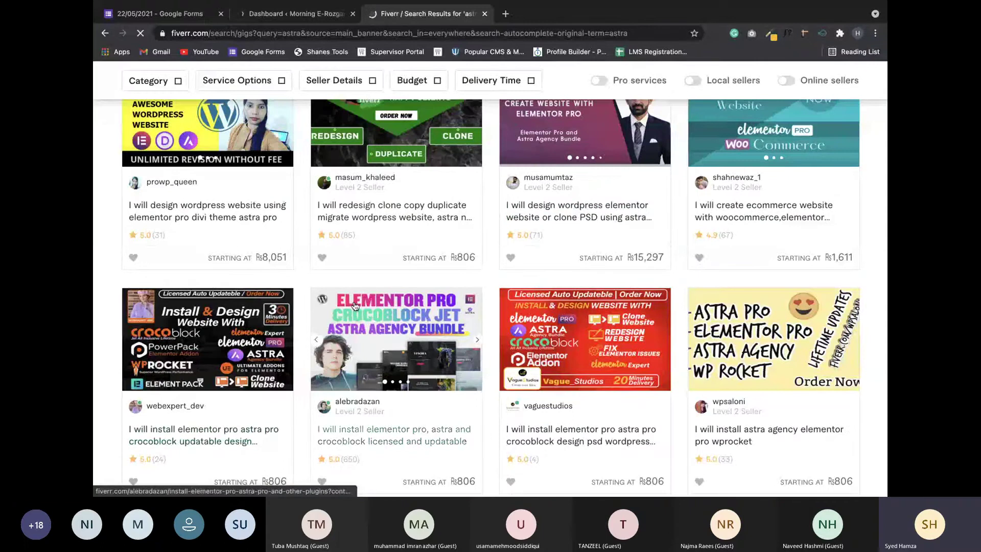
click(295, 16)
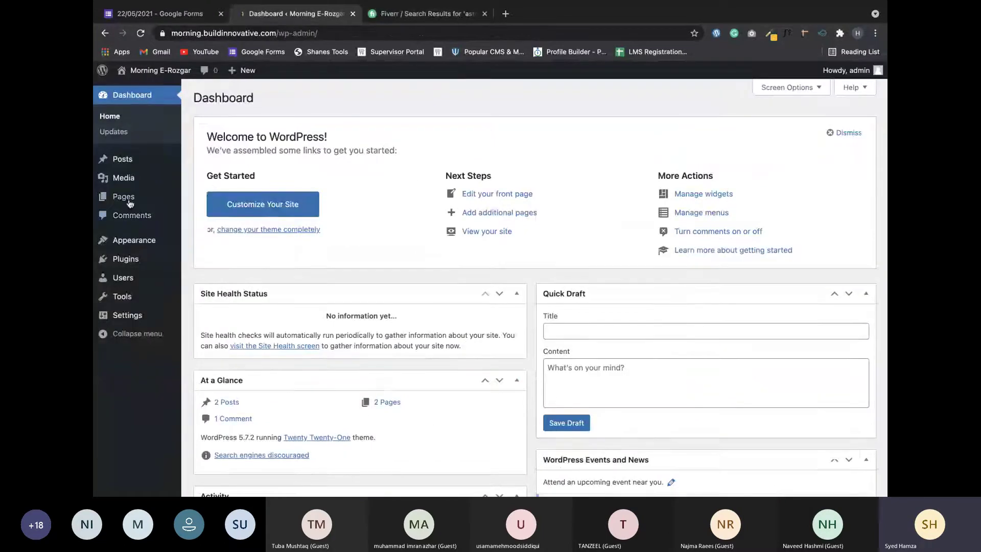
mouse_move(130, 203)
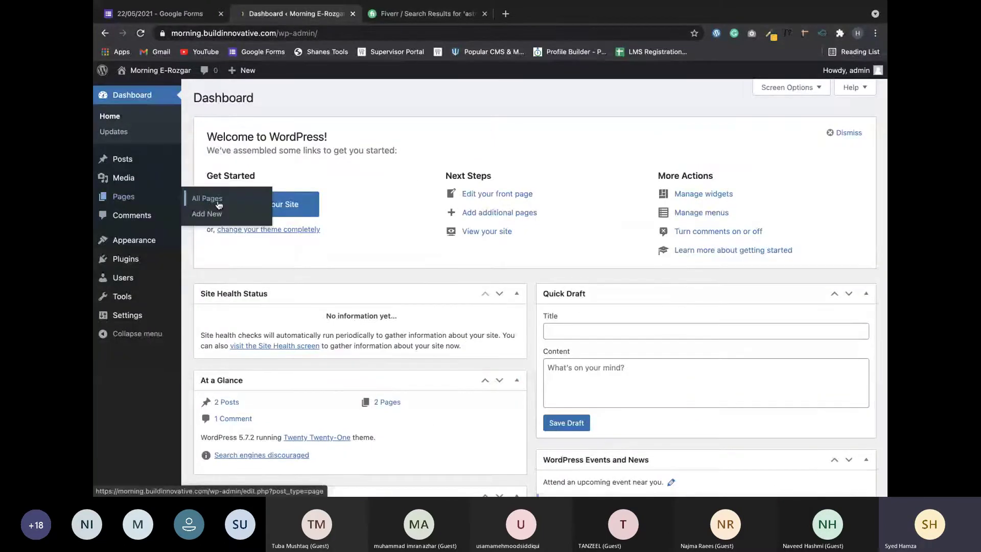
click(440, 21)
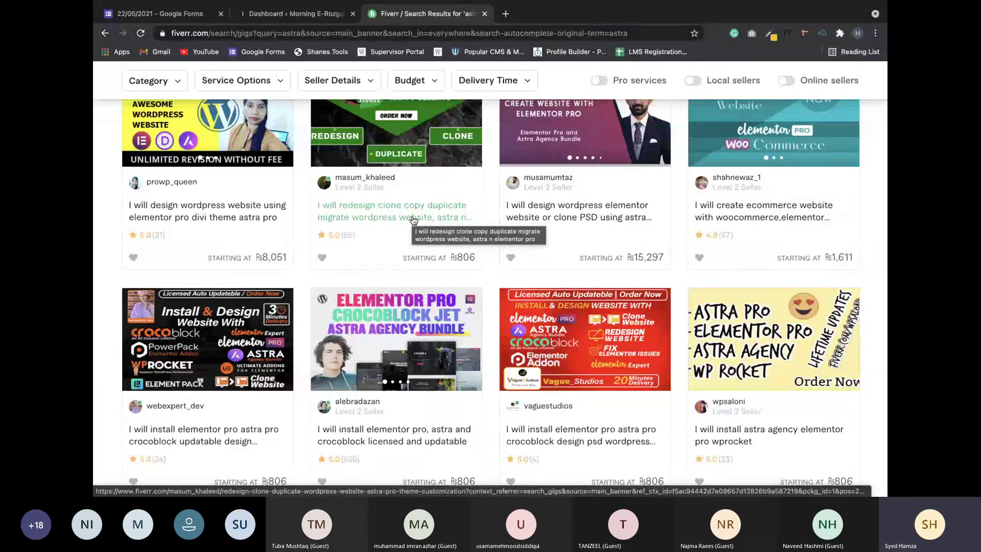
click(301, 15)
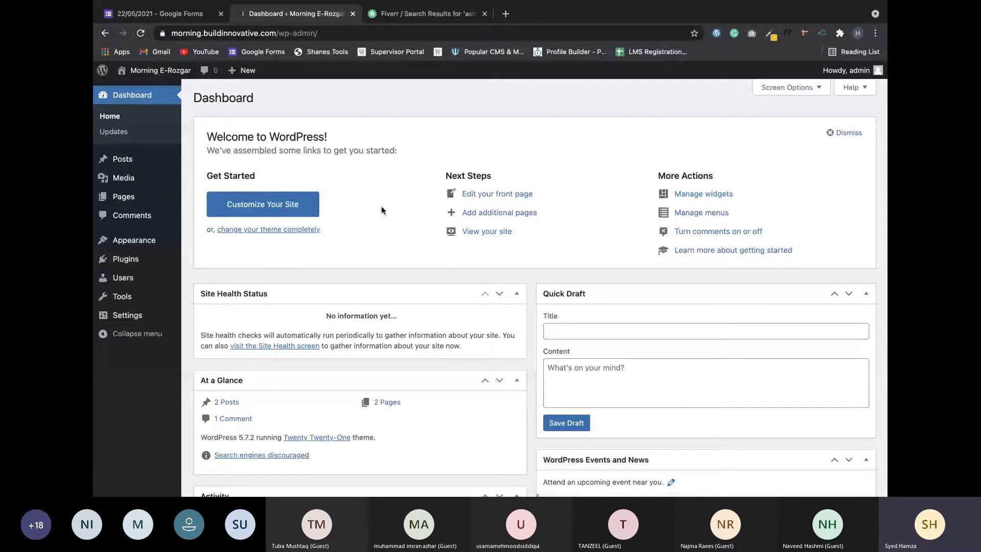
click(440, 14)
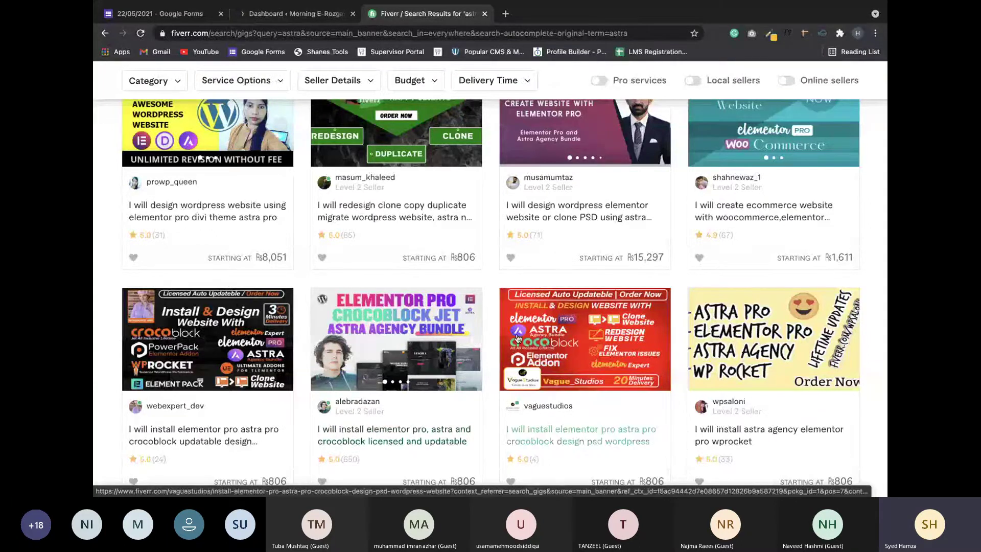
Look through the Fiverr listings for "astra", examining the offered services and their starting prices.
scroll(388, 202, down, 2)
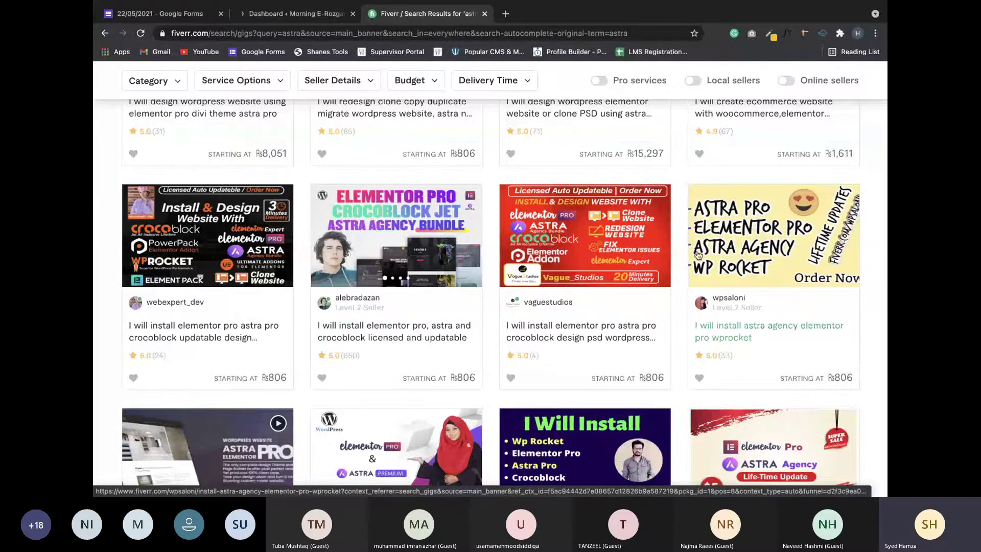
scroll(698, 254, down, 3)
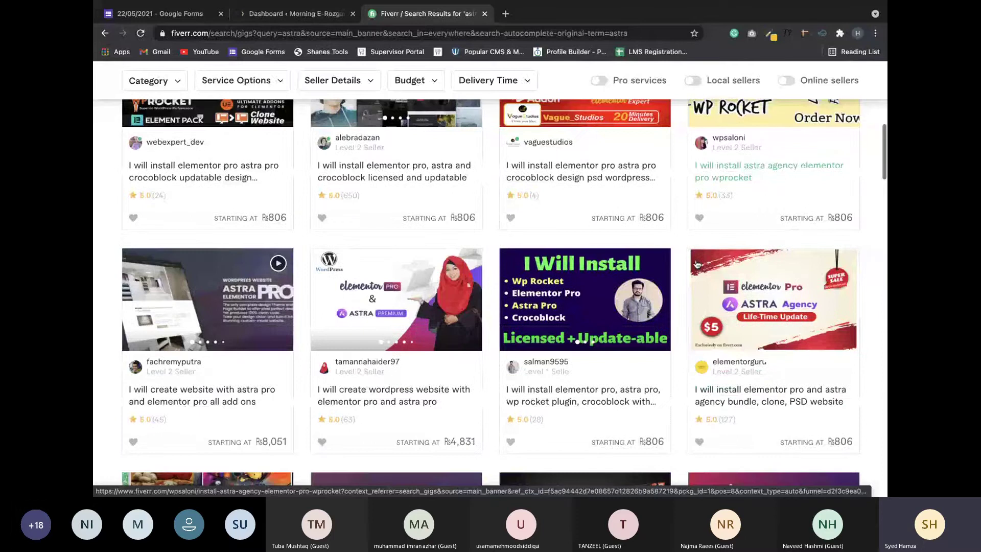
scroll(698, 263, down, 1)
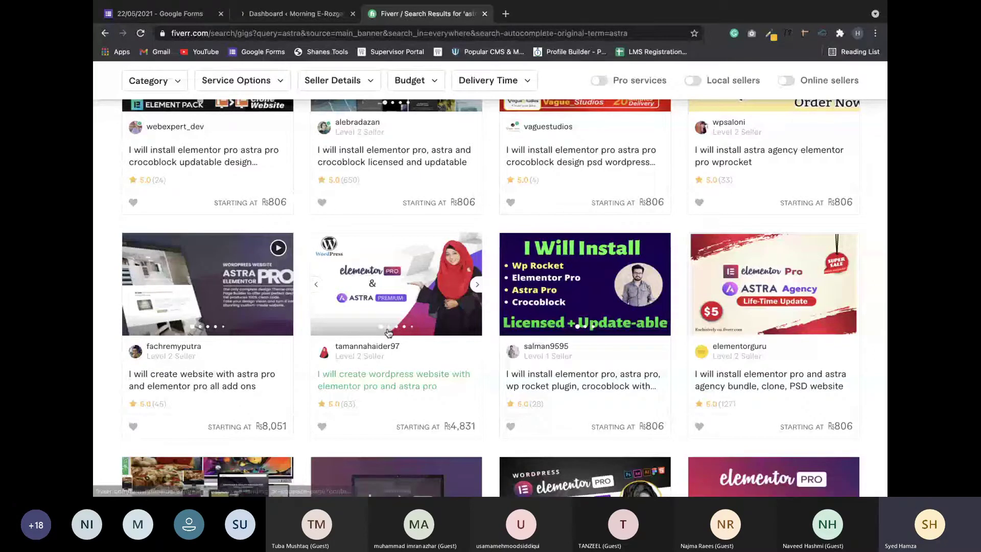
scroll(388, 333, down, 5)
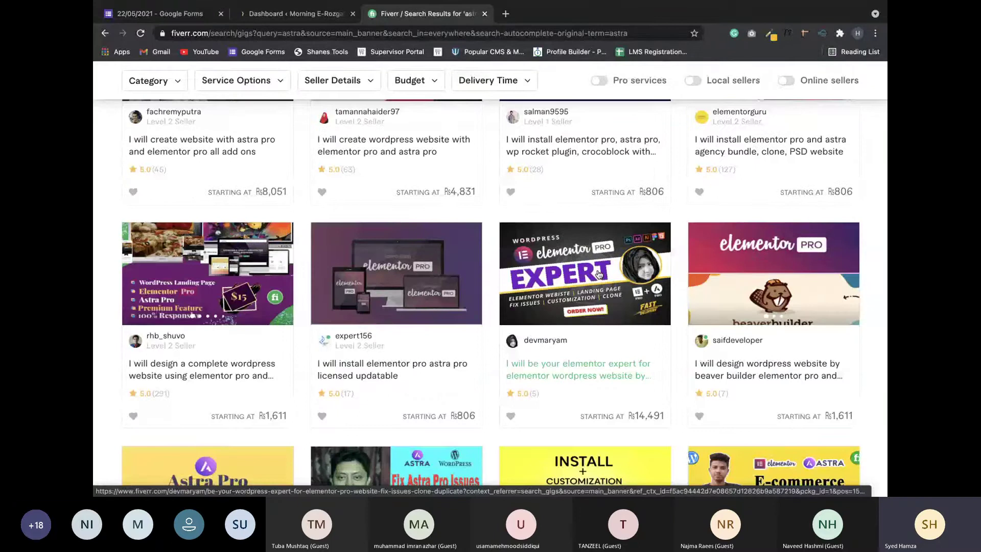
scroll(599, 275, down, 5)
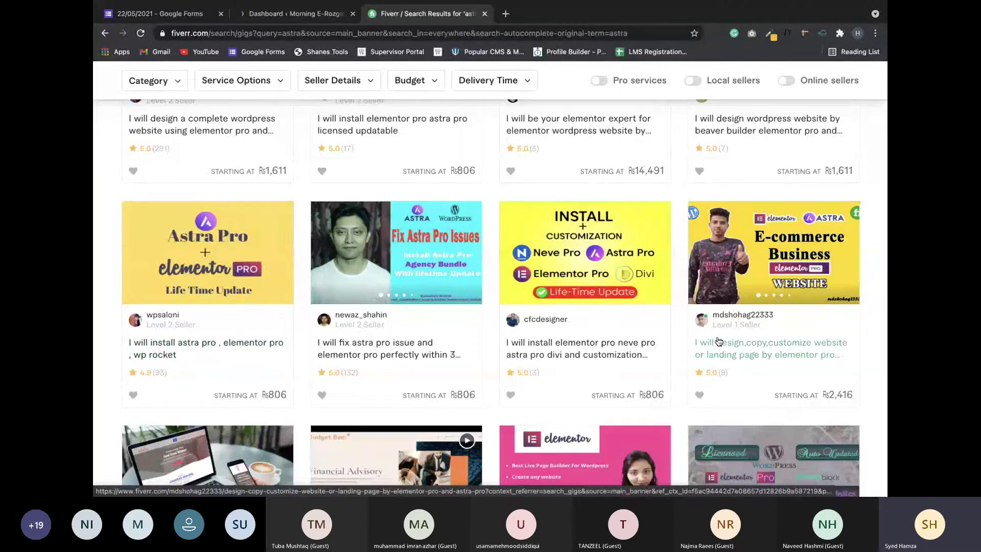
scroll(494, 317, down, 8)
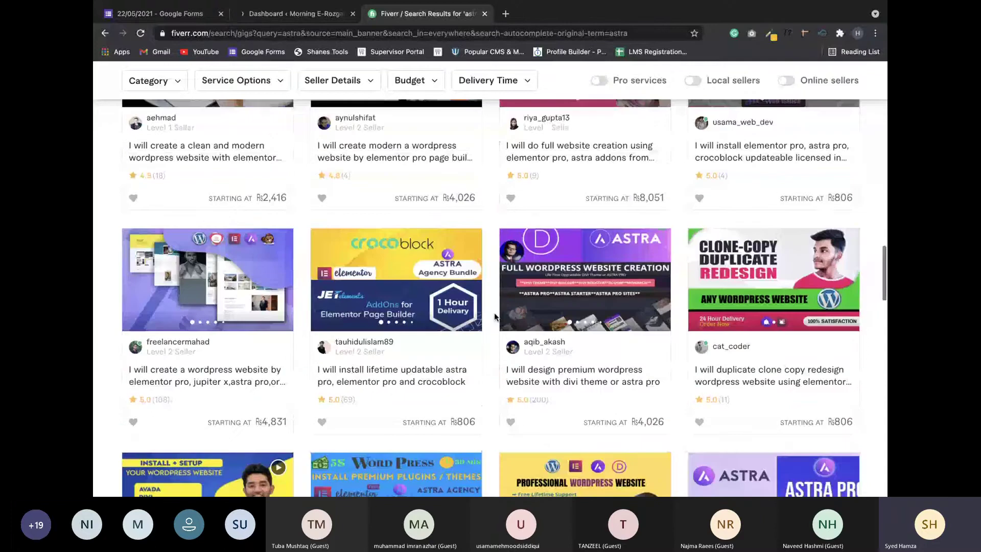
scroll(495, 317, up, 10)
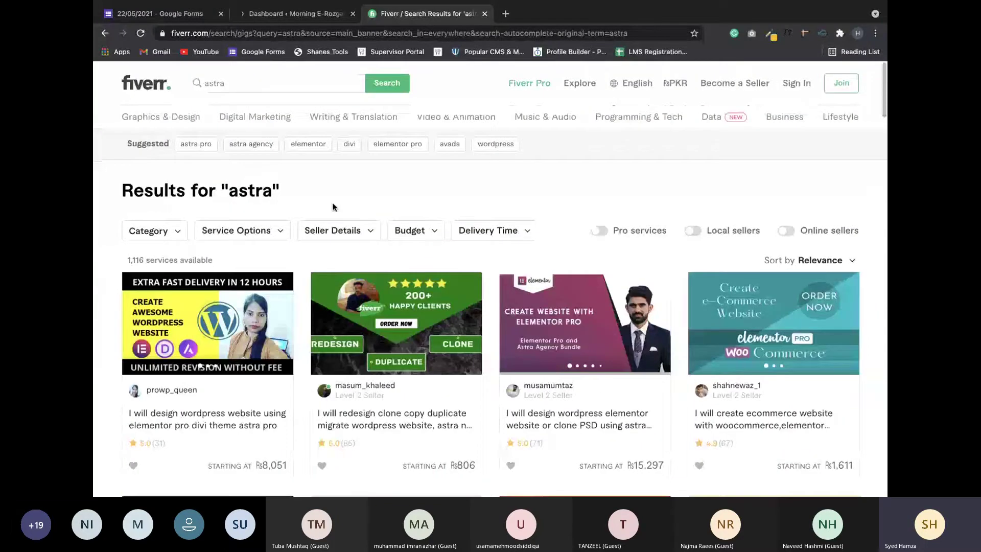
Highlight the search term and the available services count, and examine further rows of Astra Pro and Elementor Pro listings.
drag(220, 86, 158, 82)
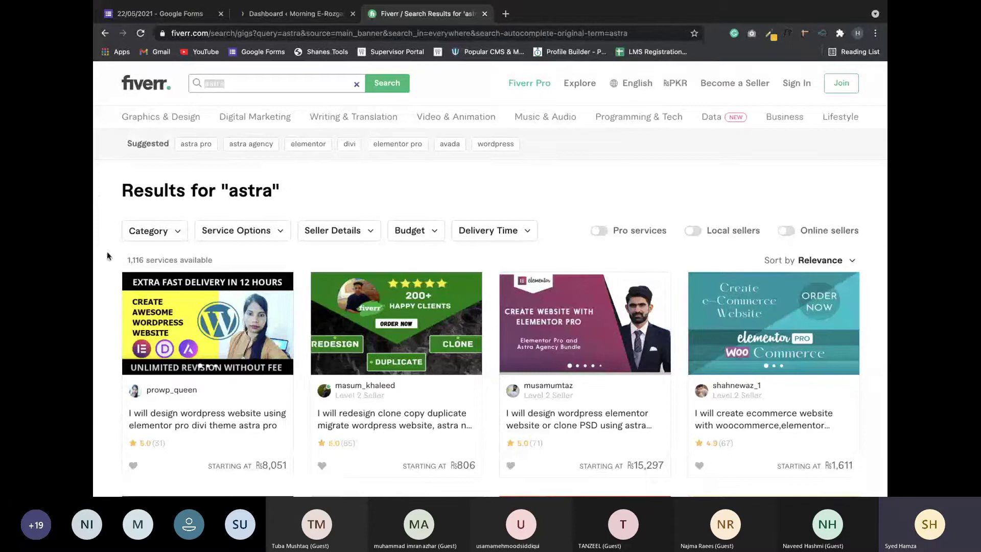
scroll(272, 262, down, 6)
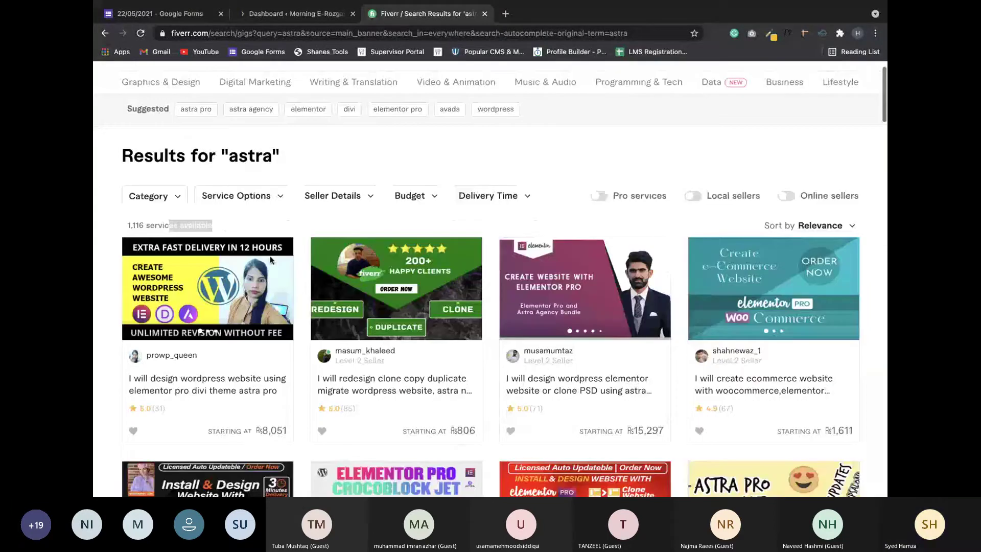
scroll(272, 262, down, 7)
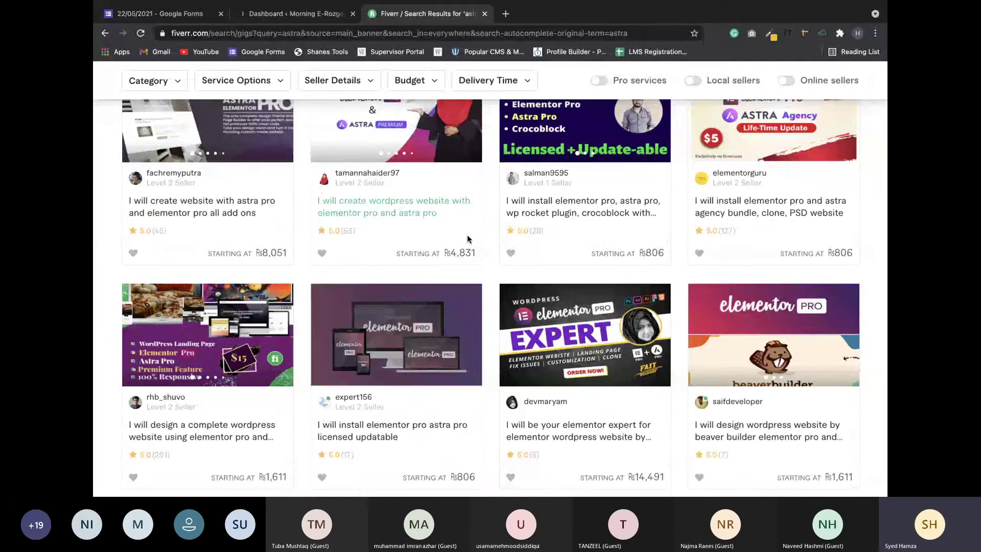
scroll(467, 239, down, 9)
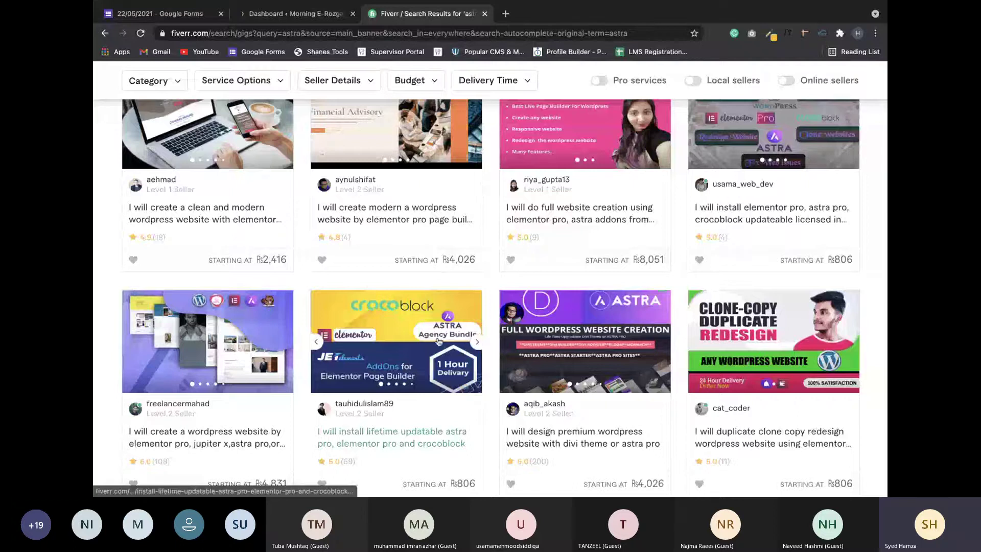
scroll(438, 341, down, 4)
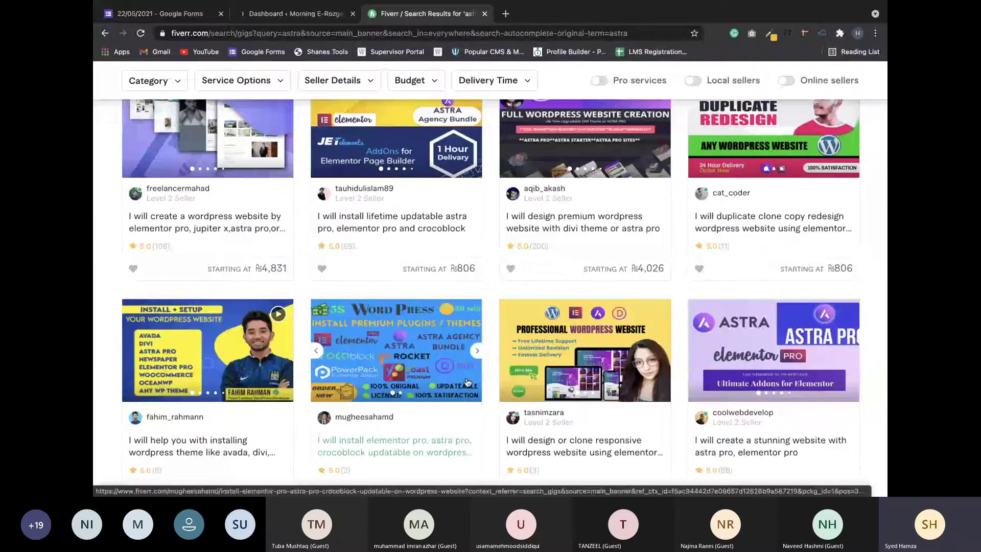
scroll(466, 382, down, 6)
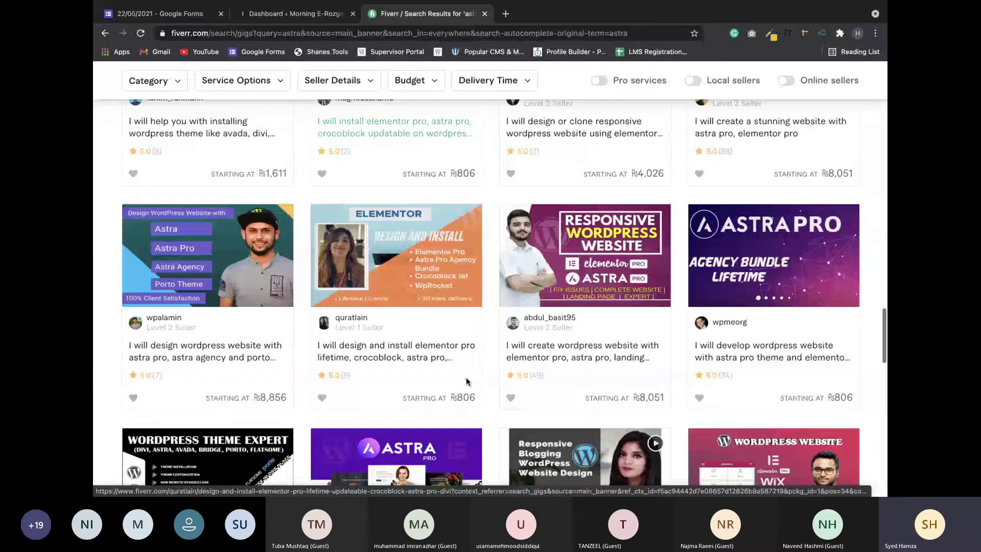
scroll(467, 382, down, 2)
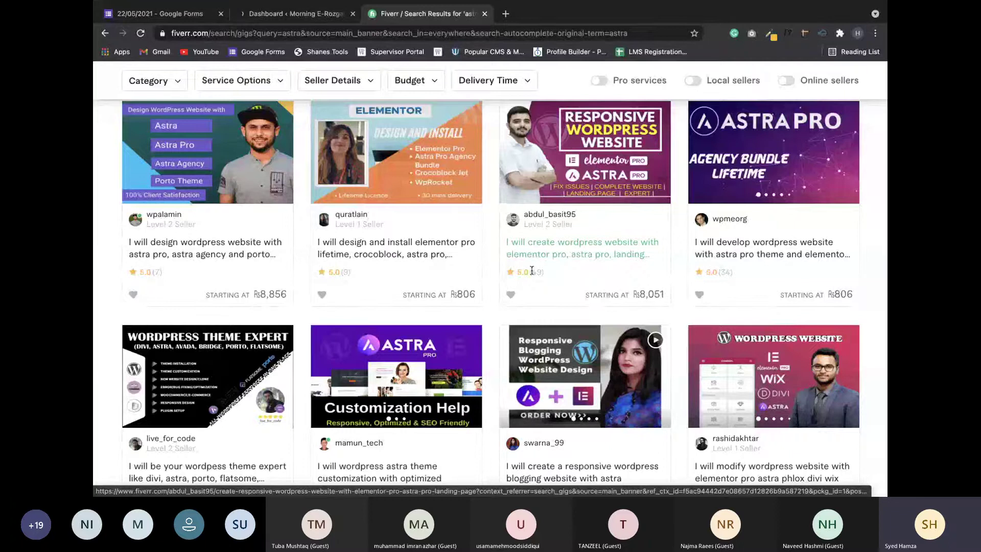
Switch to the WordPress dashboard and view its lists of posts and pages.
click(291, 17)
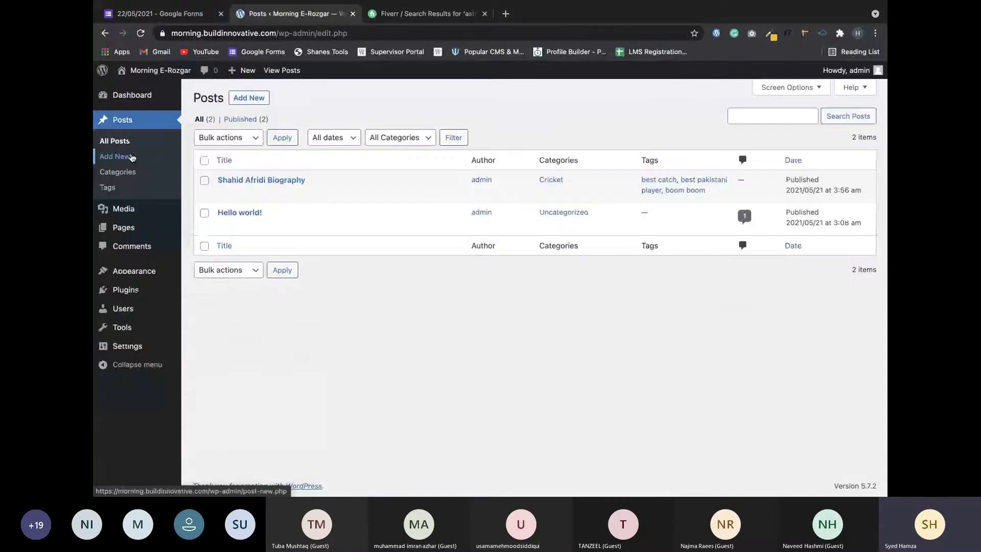
click(132, 157)
click(134, 224)
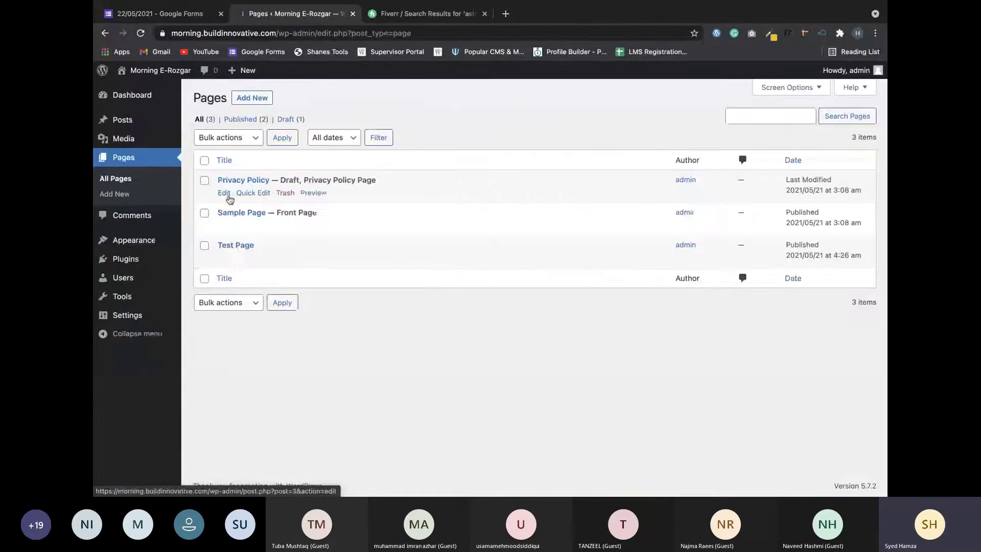
Find Astra among the popular themes available to add in WordPress and install it.
click(176, 243)
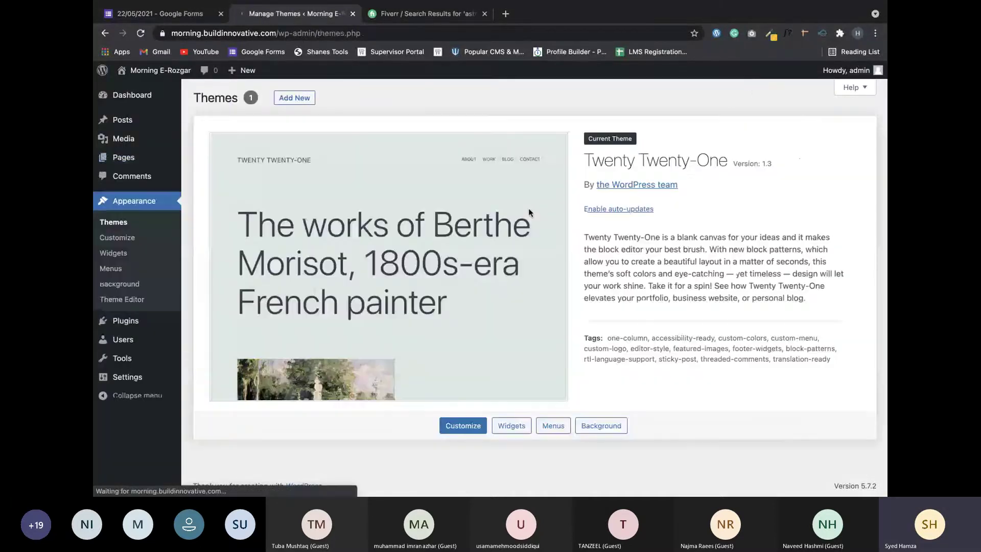
click(307, 101)
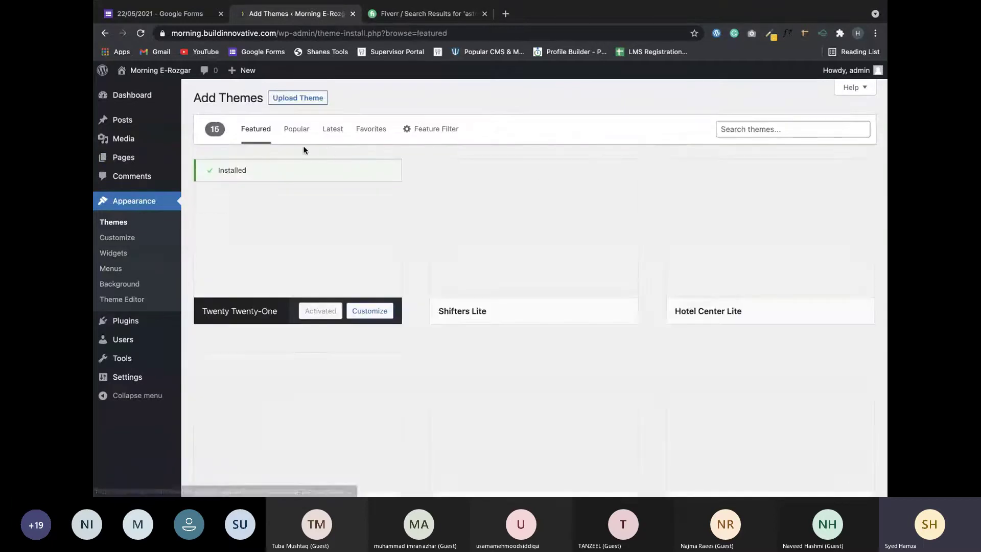
click(296, 129)
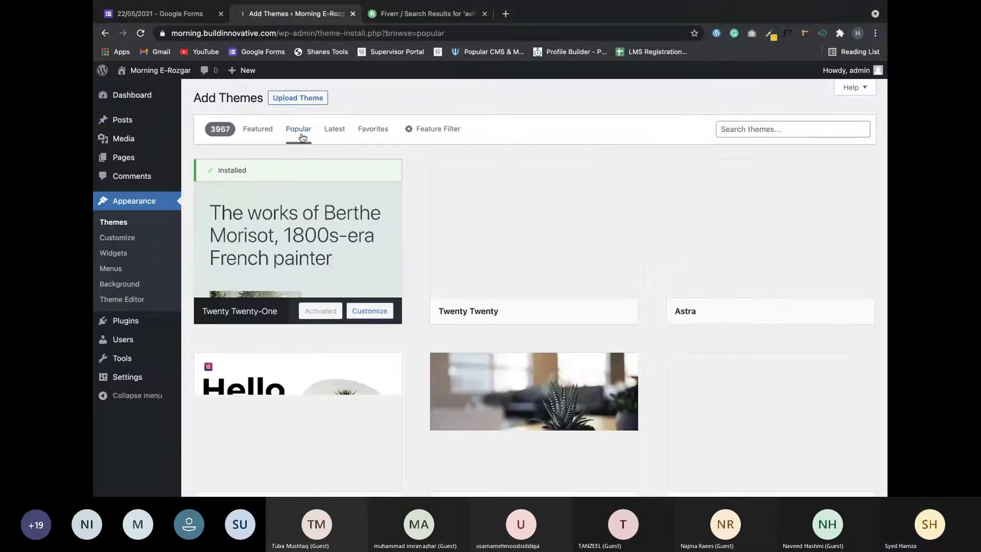
mouse_move(694, 314)
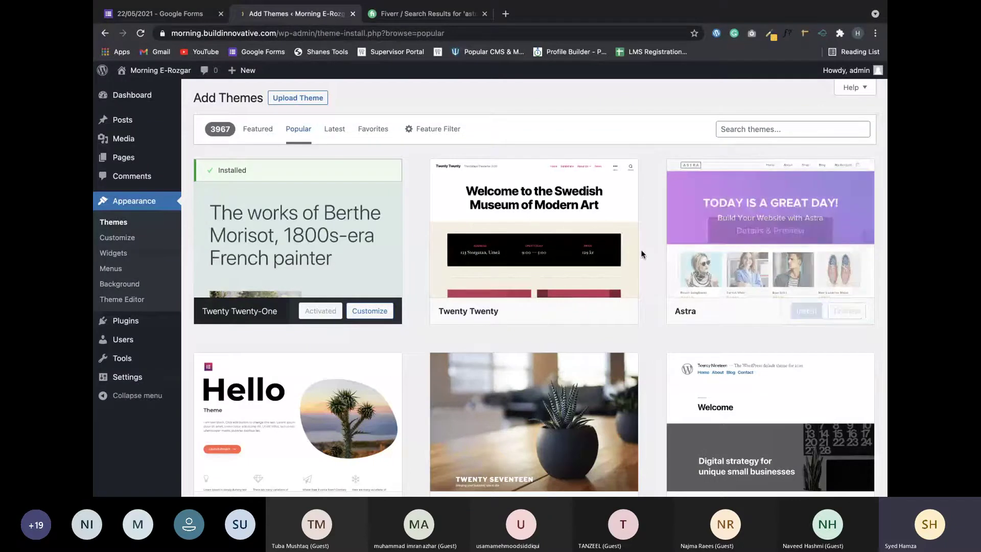
mouse_move(803, 314)
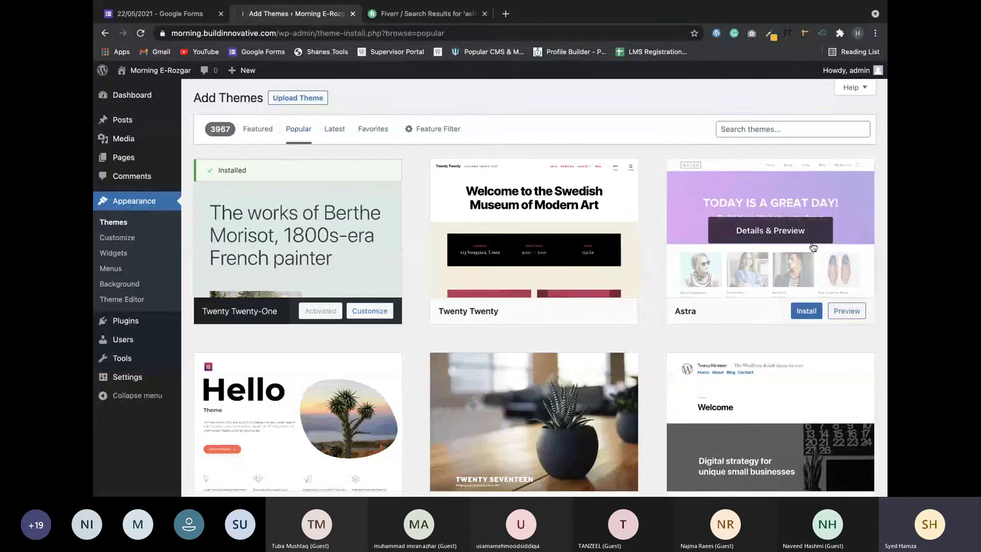
click(805, 313)
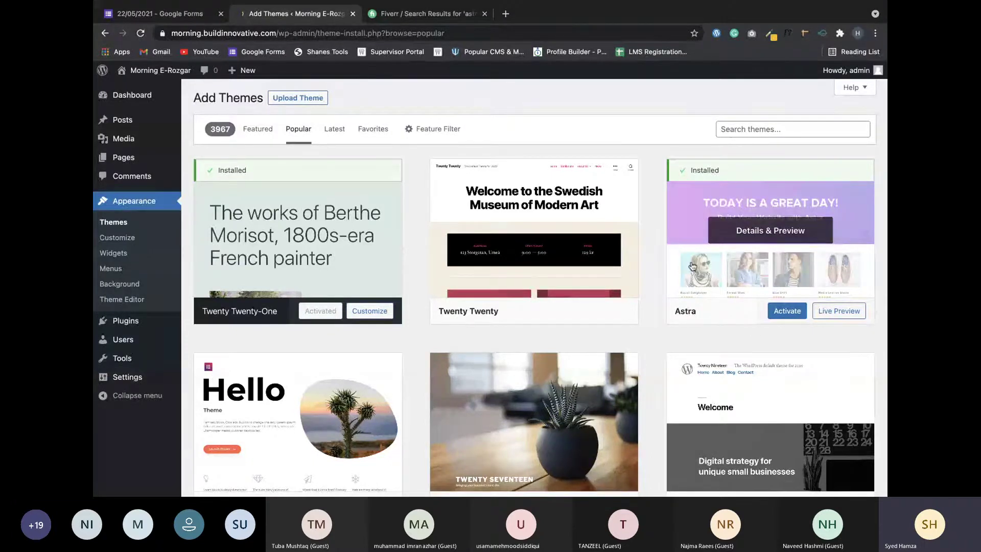
Switch to Paint X and delete the "Astra" to "Pro" handwriting and arrow from the canvas.
key(ctrl+Left)
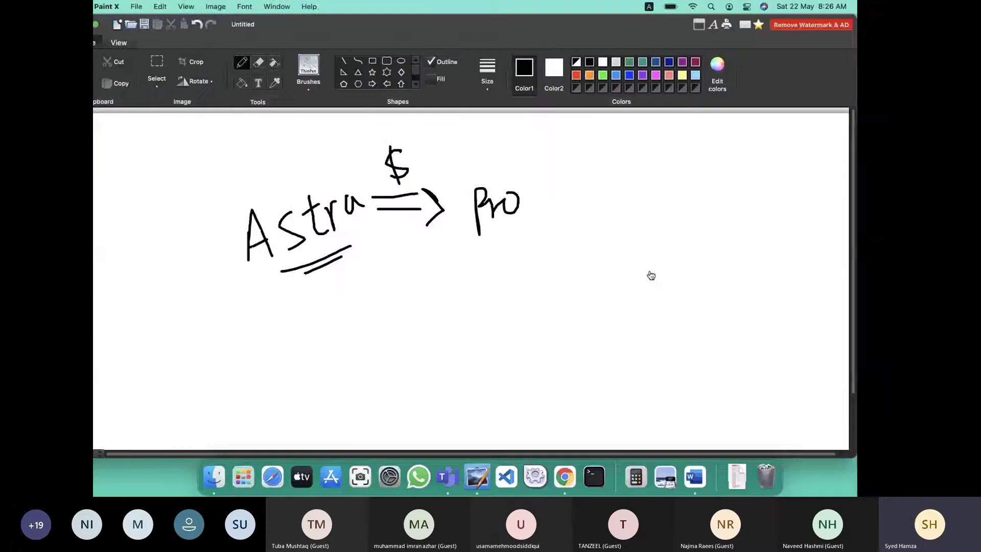
mouse_move(193, 149)
mouse_down()
mouse_move(566, 230)
mouse_move(599, 302)
mouse_up()
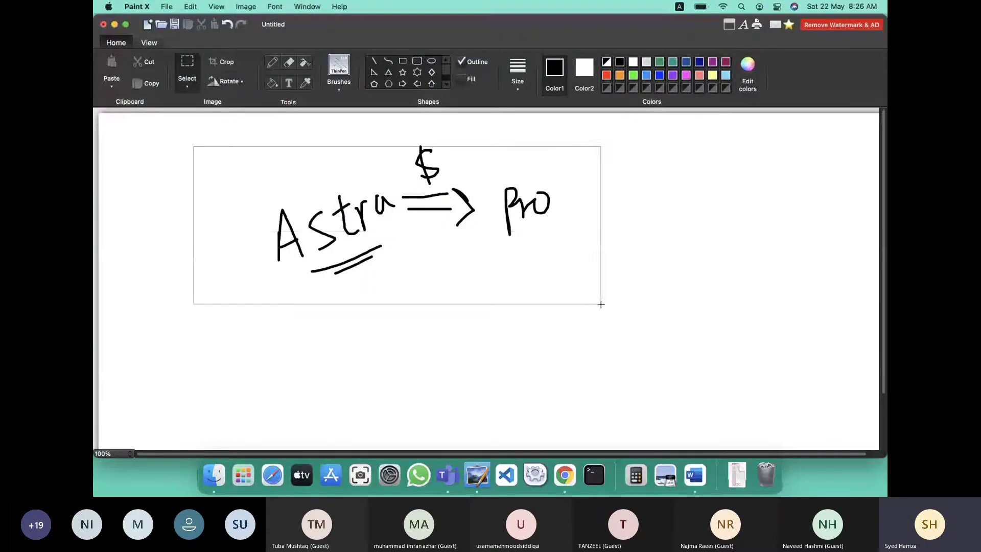
key(Delete)
Sketch a tilted rectangle with a smaller rectangle inside using the pencil, and draw a curved arrow leading away from it.
click(273, 62)
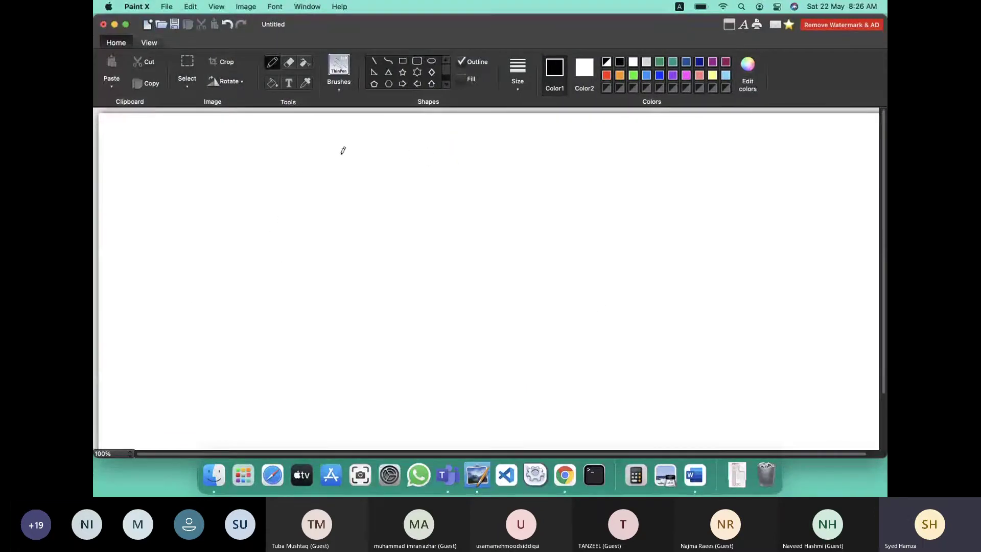
mouse_move(306, 200)
mouse_down()
mouse_move(328, 286)
mouse_move(389, 208)
mouse_move(362, 150)
mouse_move(310, 205)
mouse_move(352, 163)
mouse_move(308, 194)
mouse_move(321, 180)
mouse_move(347, 191)
mouse_move(559, 167)
mouse_move(546, 173)
mouse_up()
mouse_move(598, 166)
mouse_down()
mouse_move(673, 173)
mouse_move(601, 166)
mouse_up()
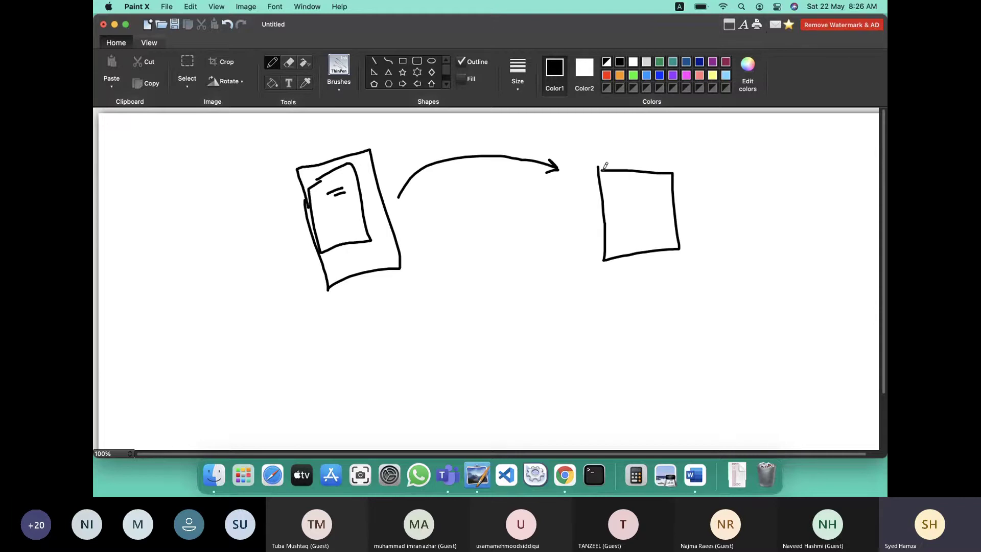
key(super+z)
click(627, 167)
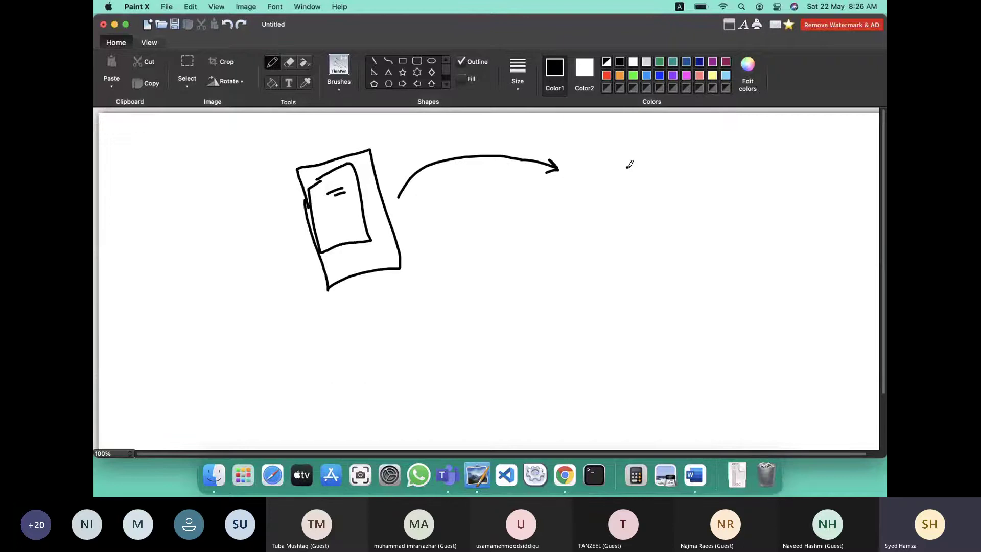
Switch to Chrome and activate the installed Astra theme from the WordPress Themes page.
key(super+Tab)
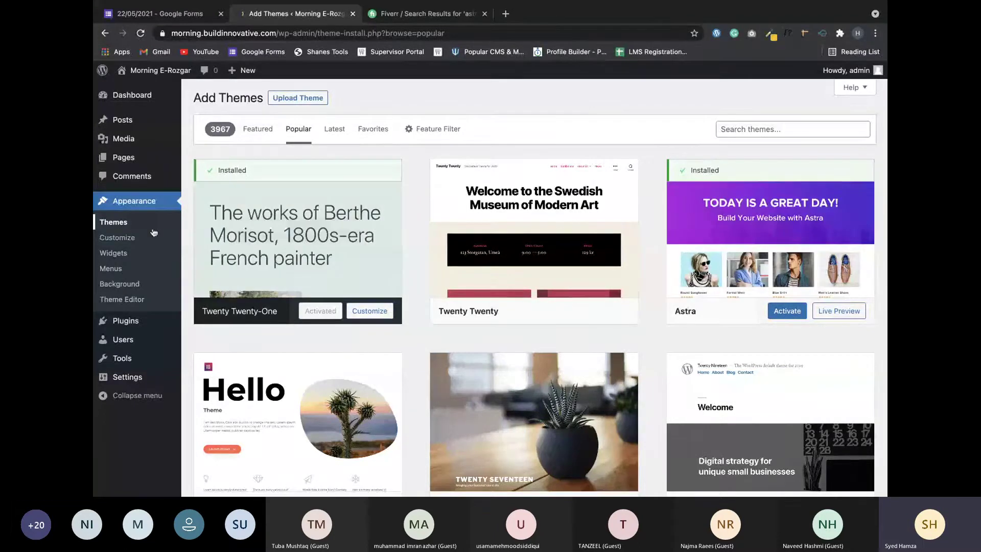
click(135, 228)
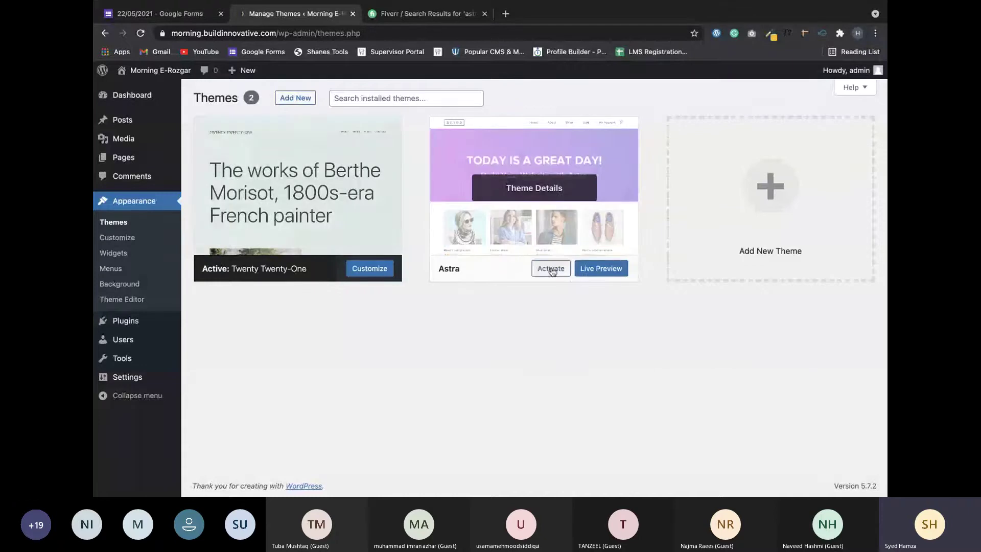
click(551, 268)
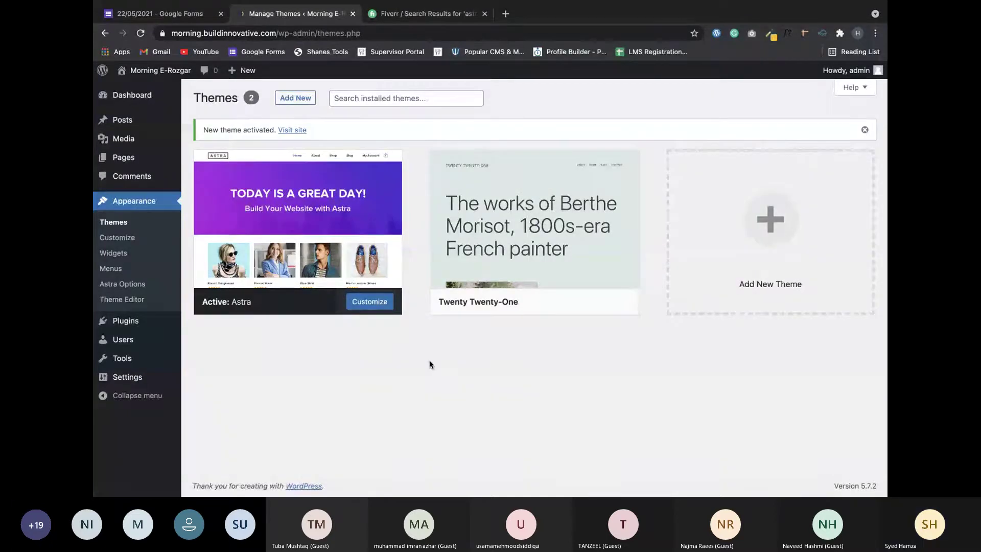
Open the Morning E-Rozgar site in a new tab and examine its front page, sidebar and footer.
mouse_move(138, 104)
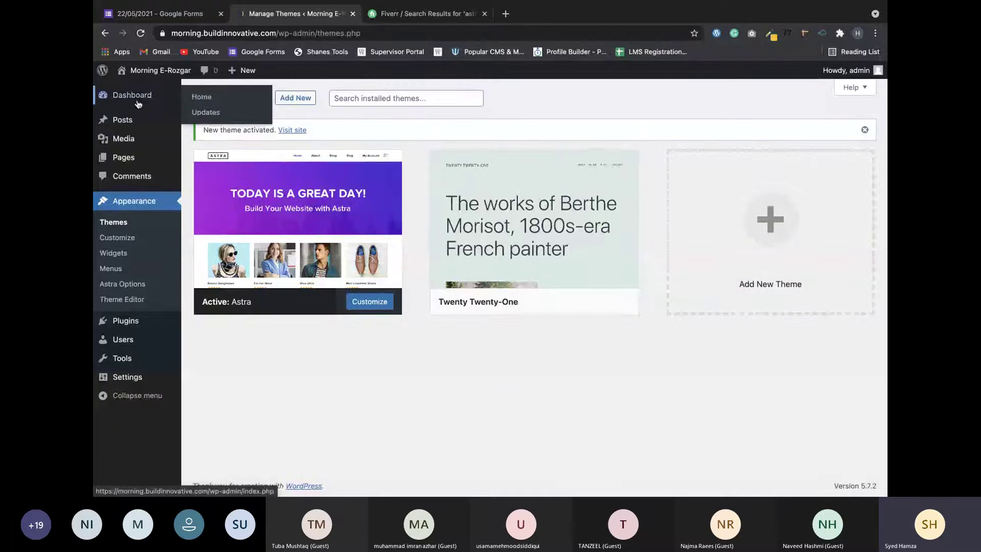
middle_click(160, 70)
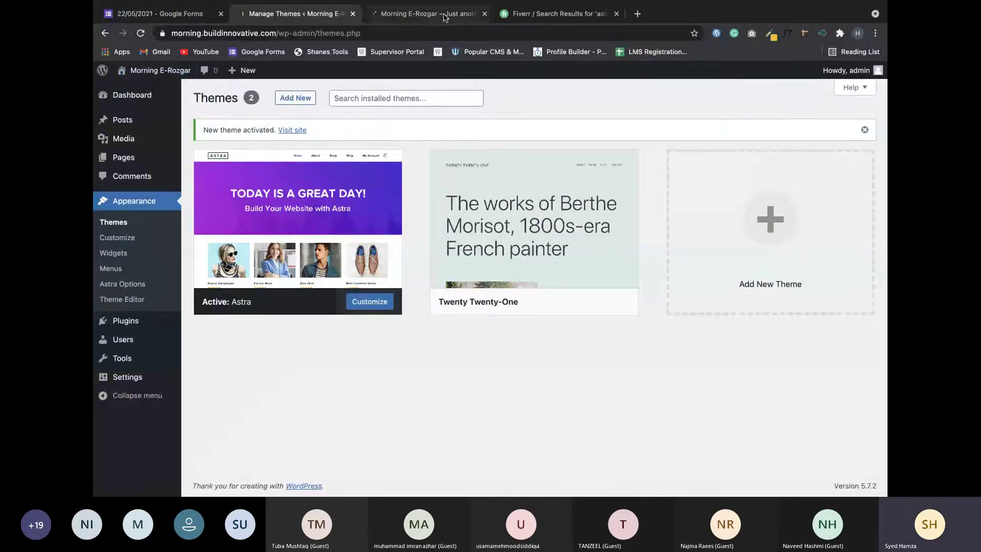
click(444, 17)
scroll(446, 207, down, 6)
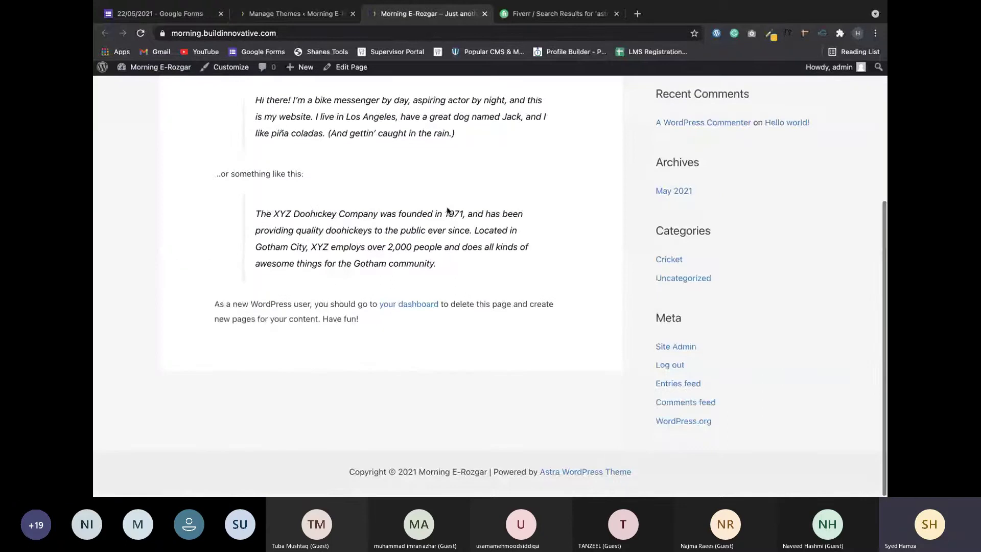
scroll(447, 211, up, 4)
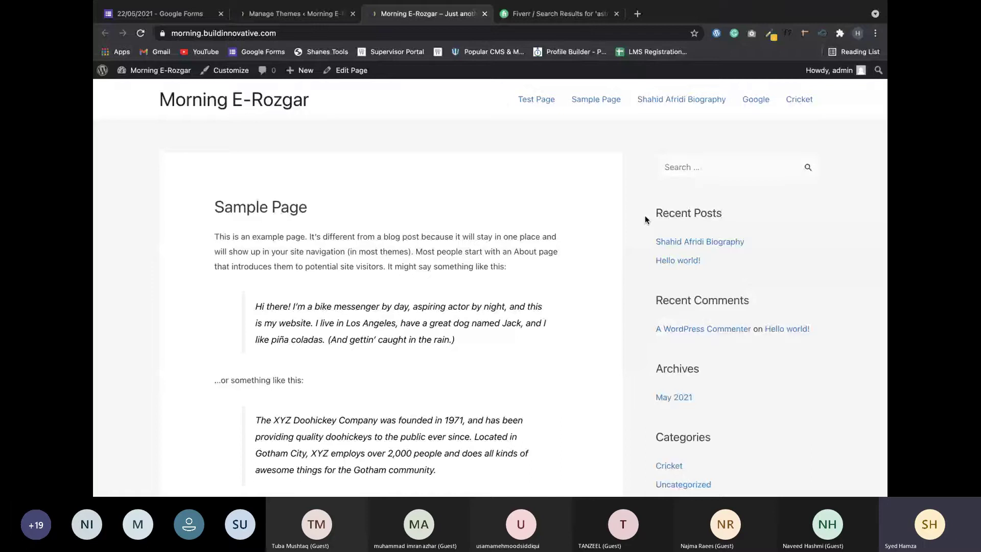
scroll(644, 332, down, 4)
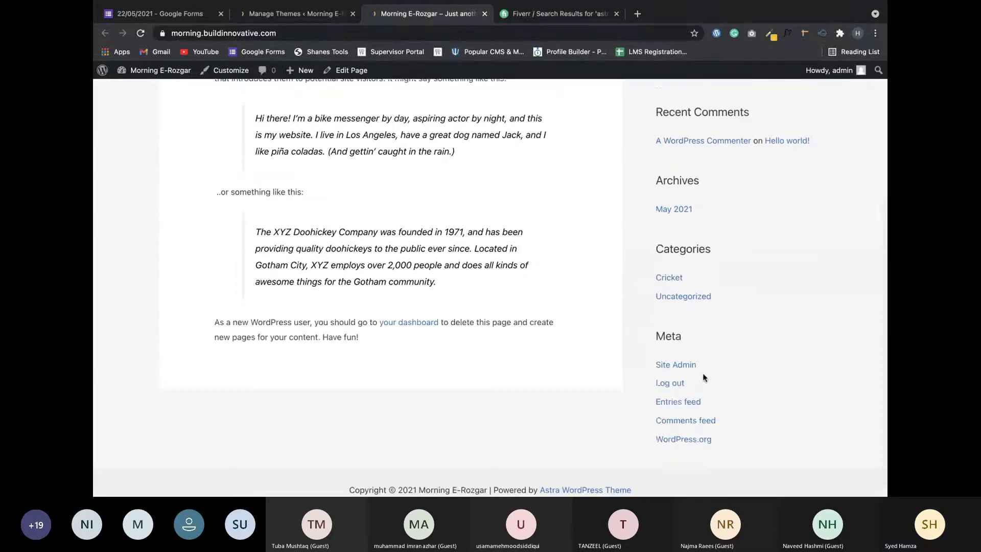
Examine the front page from header to footer and highlight its page content and sidebar widgets.
scroll(703, 375, down, 1)
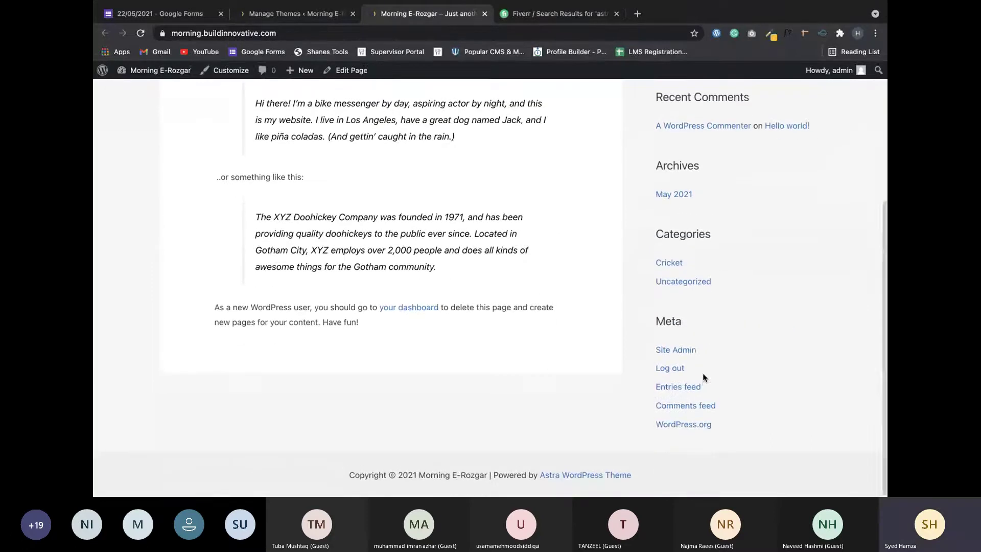
scroll(703, 377, up, 5)
scroll(703, 376, down, 3)
scroll(703, 376, up, 3)
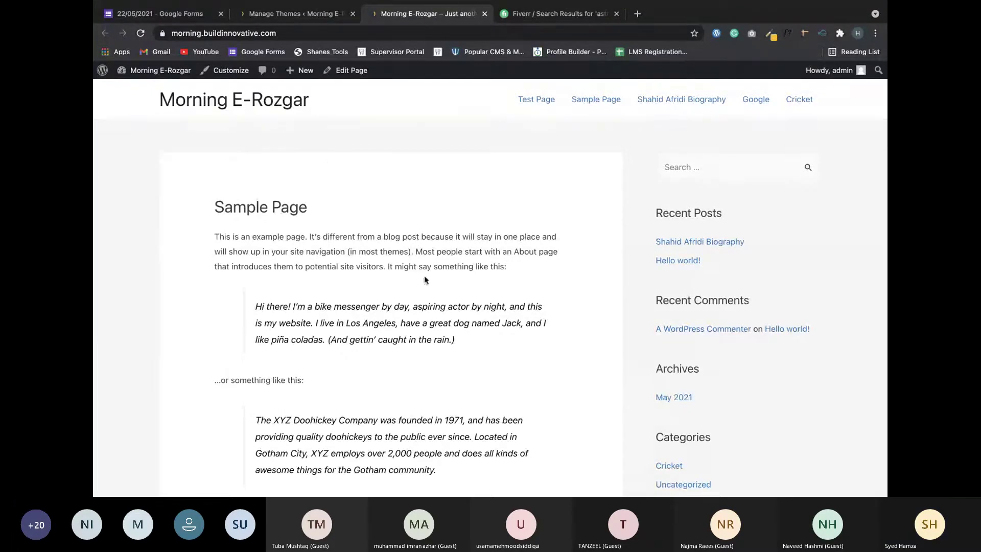
scroll(550, 215, down, 5)
scroll(549, 215, up, 6)
drag(645, 145, 800, 484)
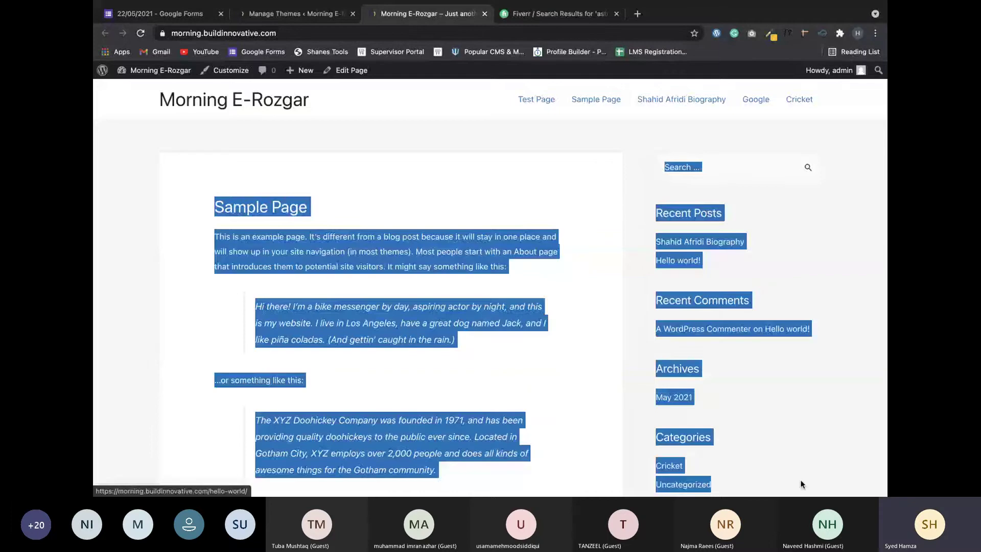
click(849, 422)
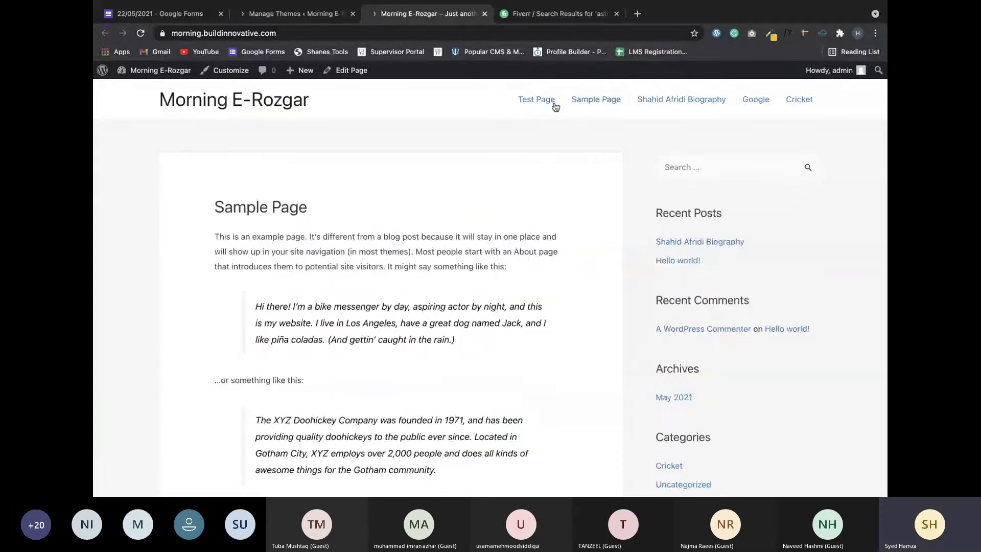
Open Test Page from the site's navigation menu and view its image and text.
click(581, 102)
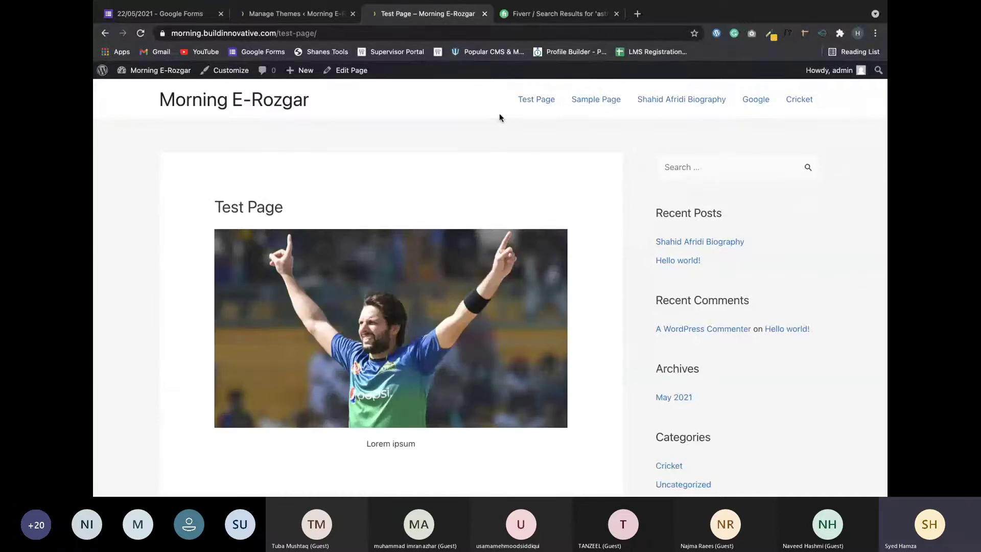
scroll(377, 206, down, 2)
scroll(377, 206, up, 2)
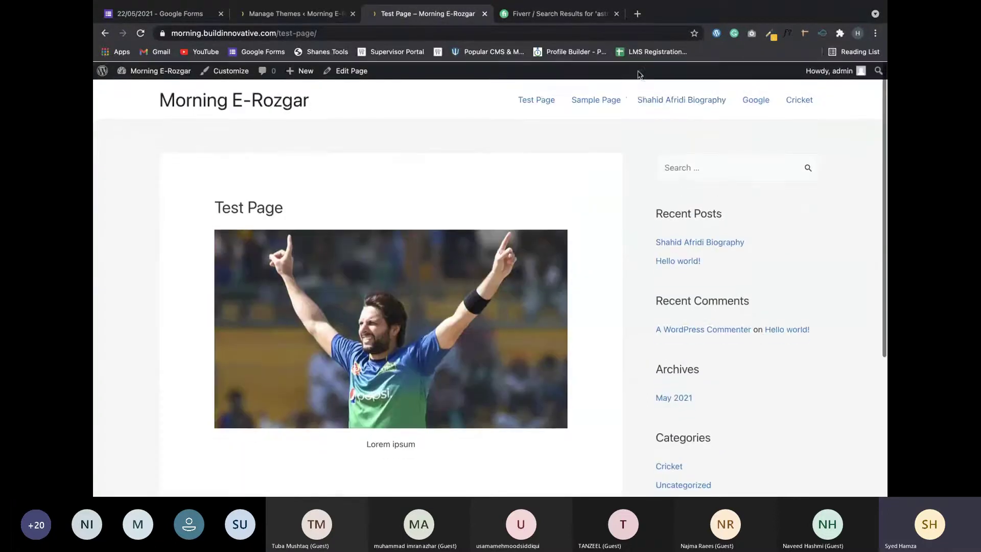
Open the Shahid Afridi Biography post from the site's navigation and highlight its title below the featured image.
click(682, 99)
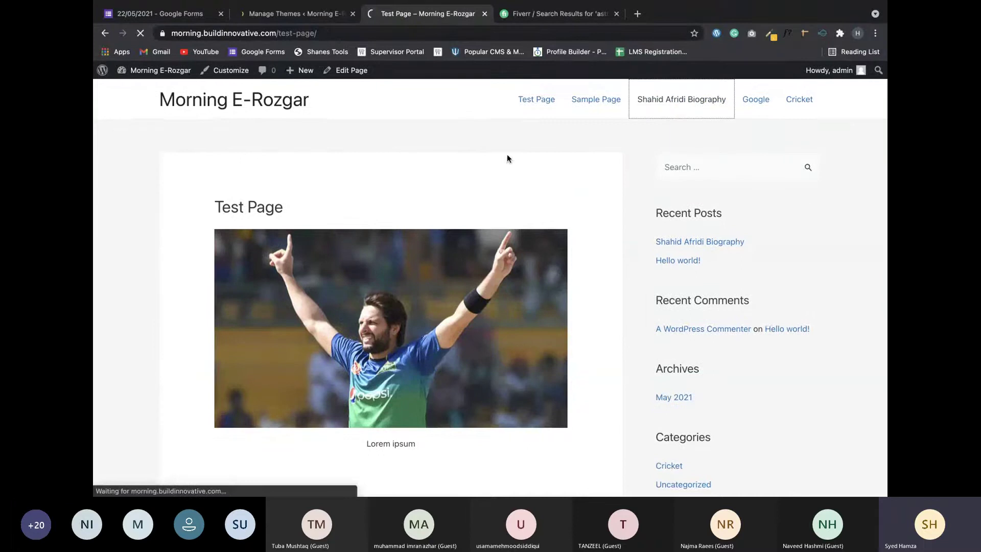
scroll(474, 171, down, 3)
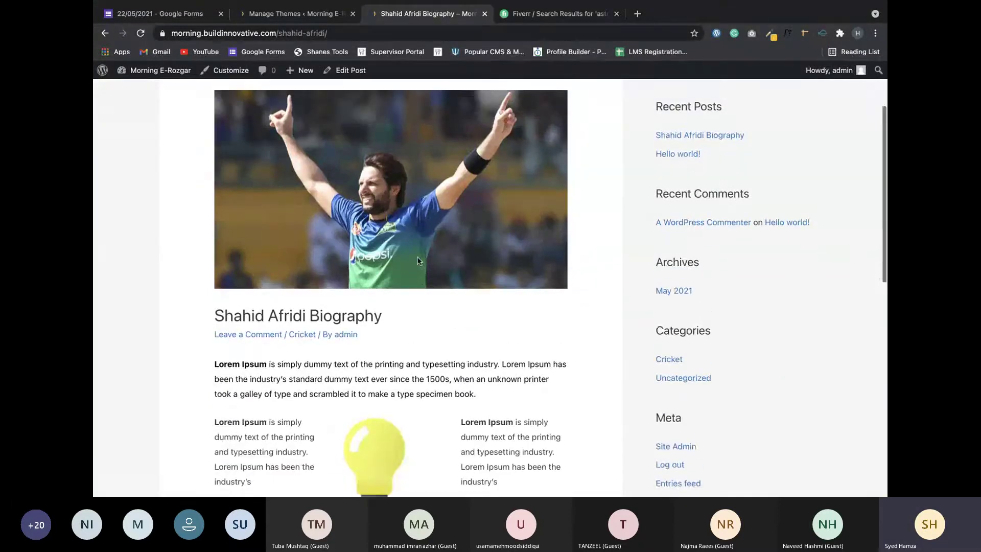
scroll(255, 348, up, 2)
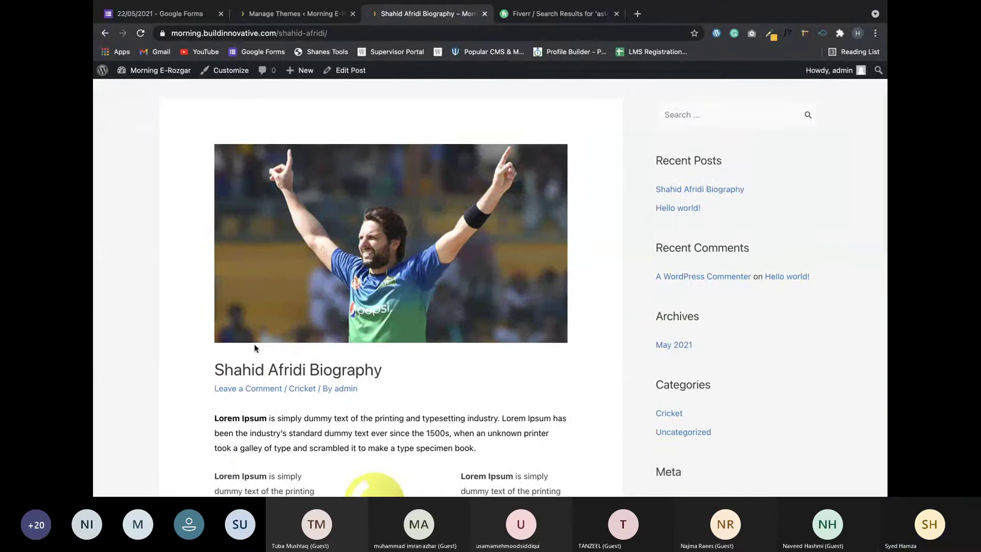
drag(254, 346, 379, 368)
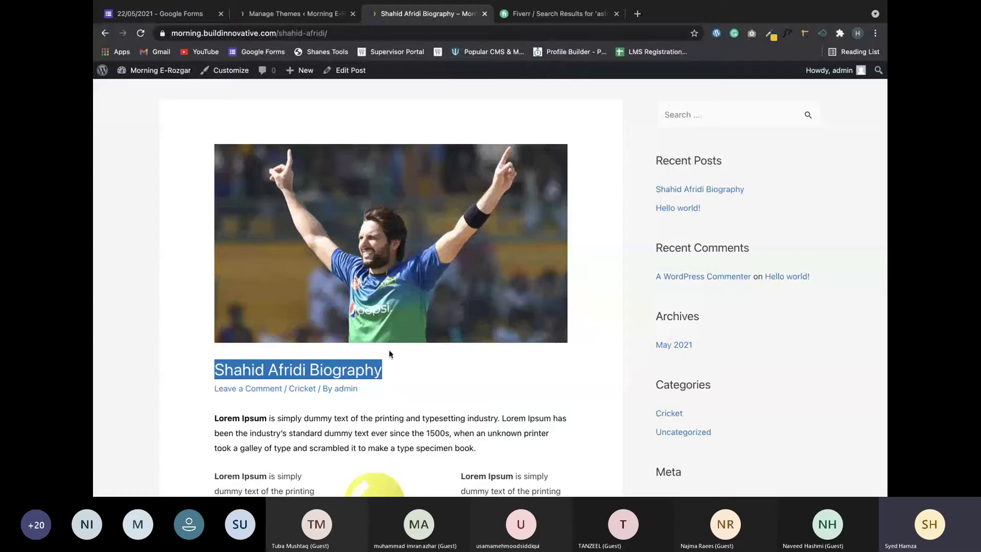
click(409, 368)
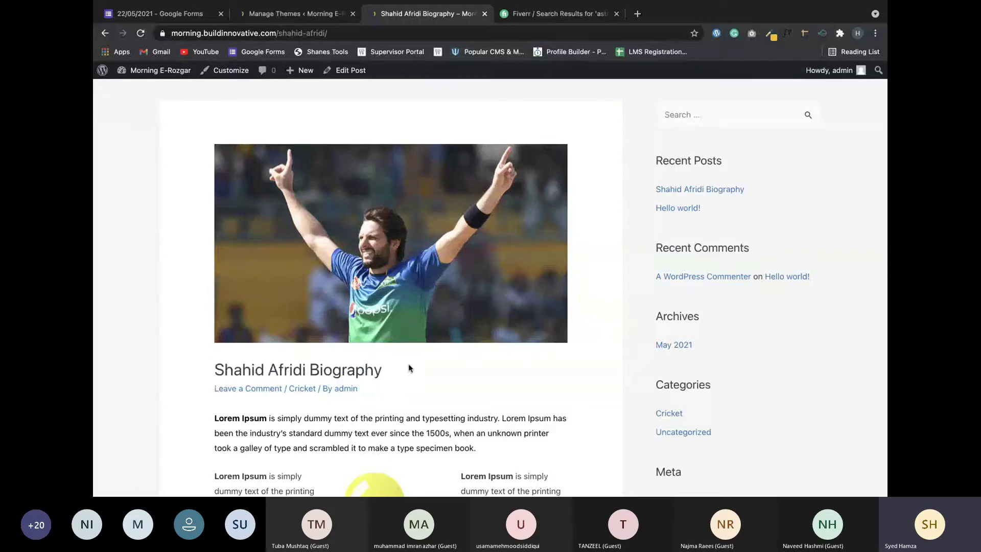
Examine the biography post's featured image, title, text columns and comment form down to the end of the page.
scroll(409, 367, down, 2)
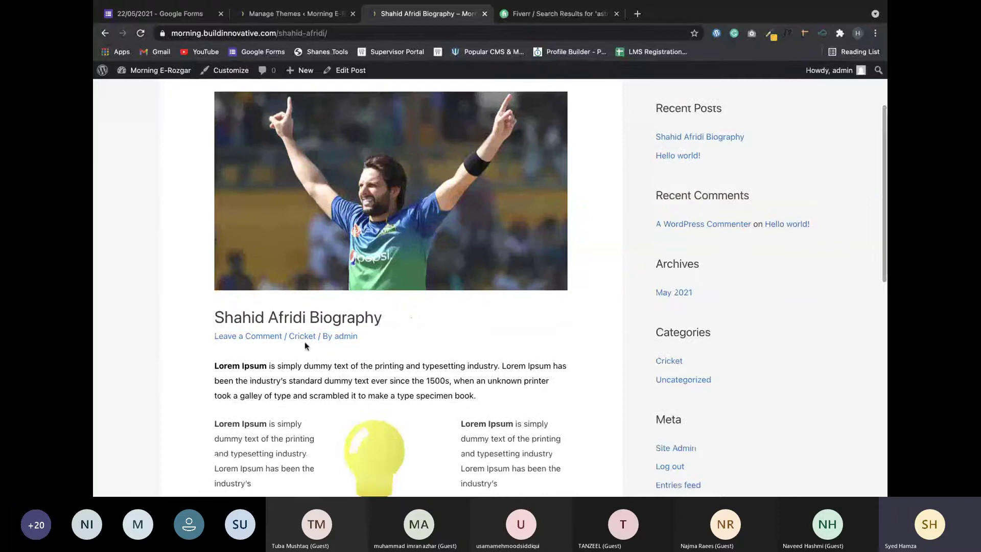
scroll(404, 309, down, 3)
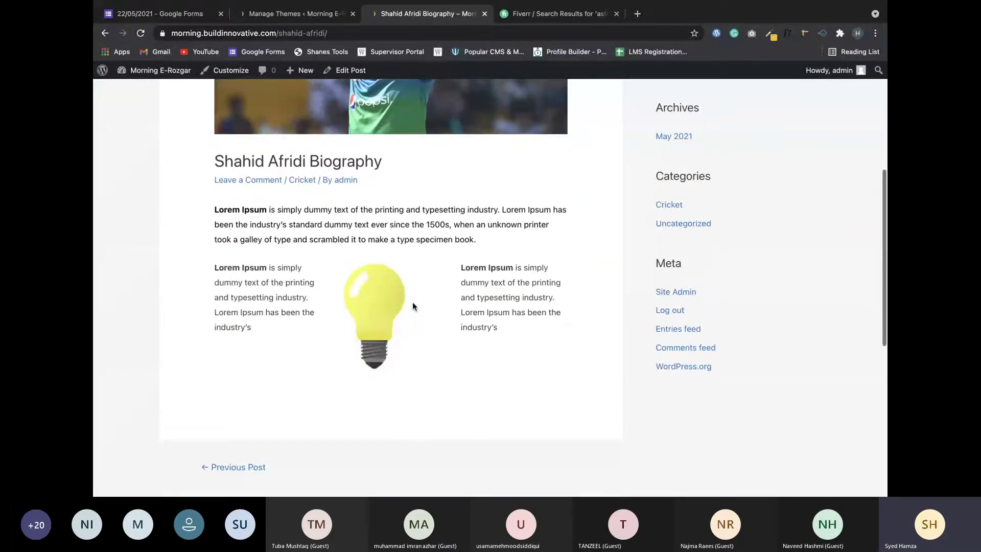
scroll(413, 305, up, 4)
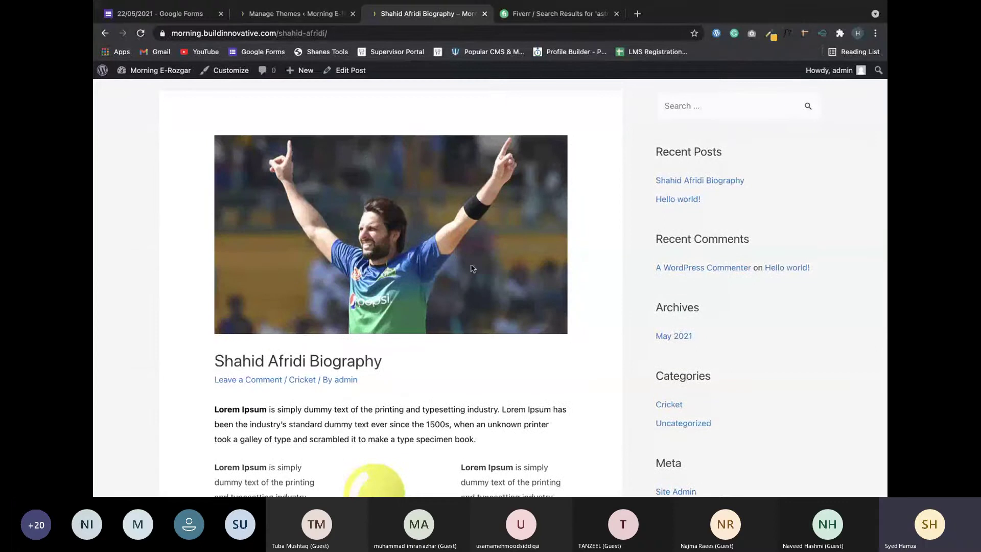
drag(278, 361, 214, 360)
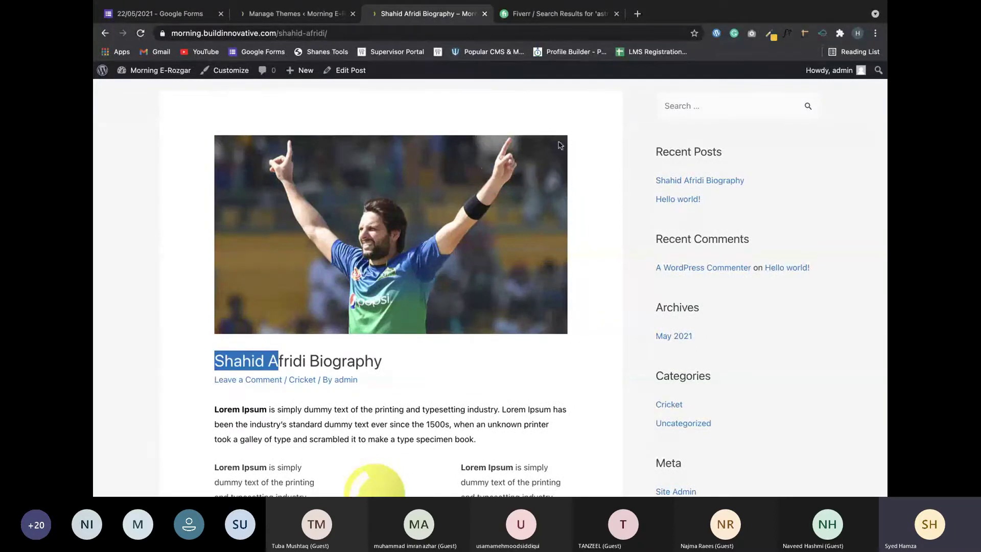
click(540, 219)
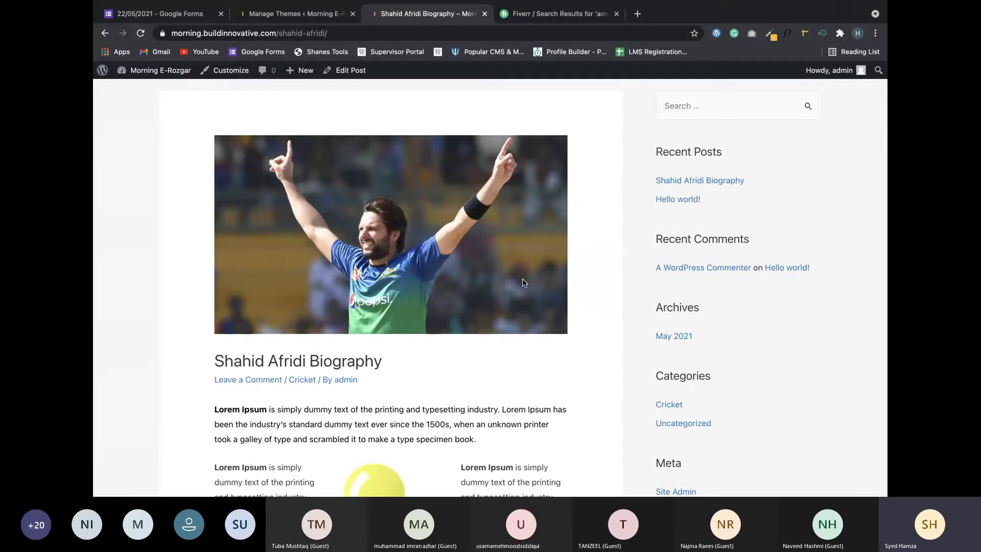
scroll(522, 279, down, 1)
scroll(522, 279, up, 2)
scroll(523, 279, down, 1)
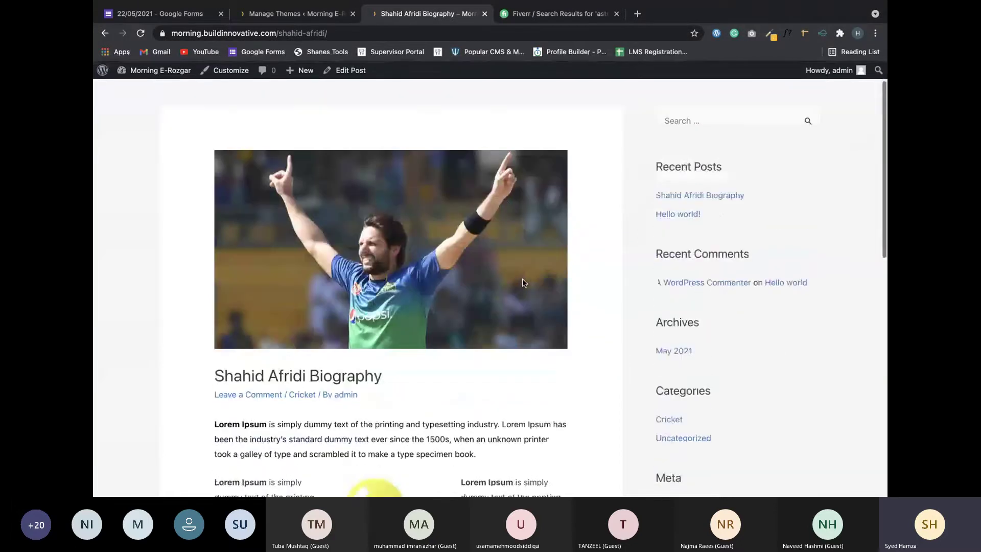
scroll(523, 279, down, 10)
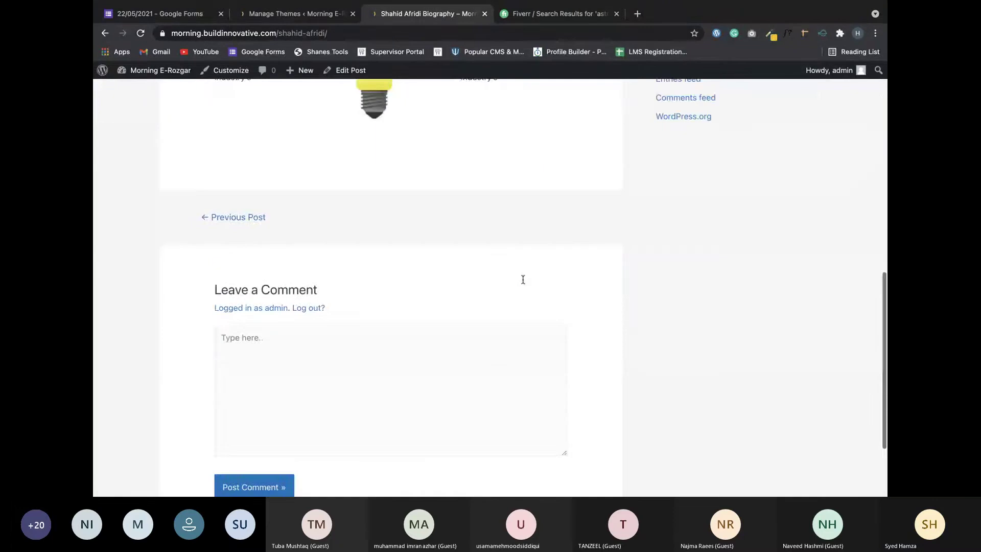
scroll(522, 278, up, 10)
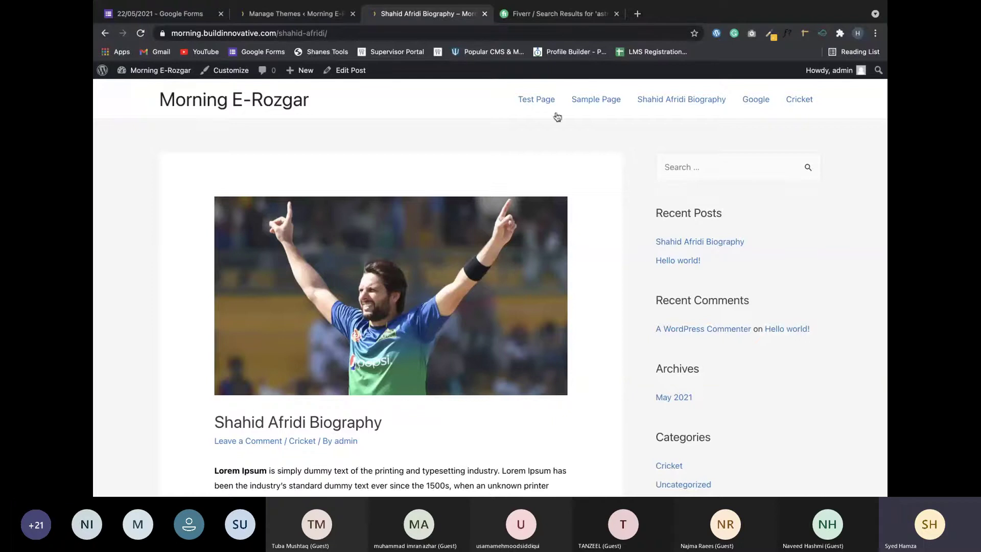
Return to the WordPress admin and view the list of all posts, followed by the list of all pages.
click(283, 10)
mouse_move(125, 123)
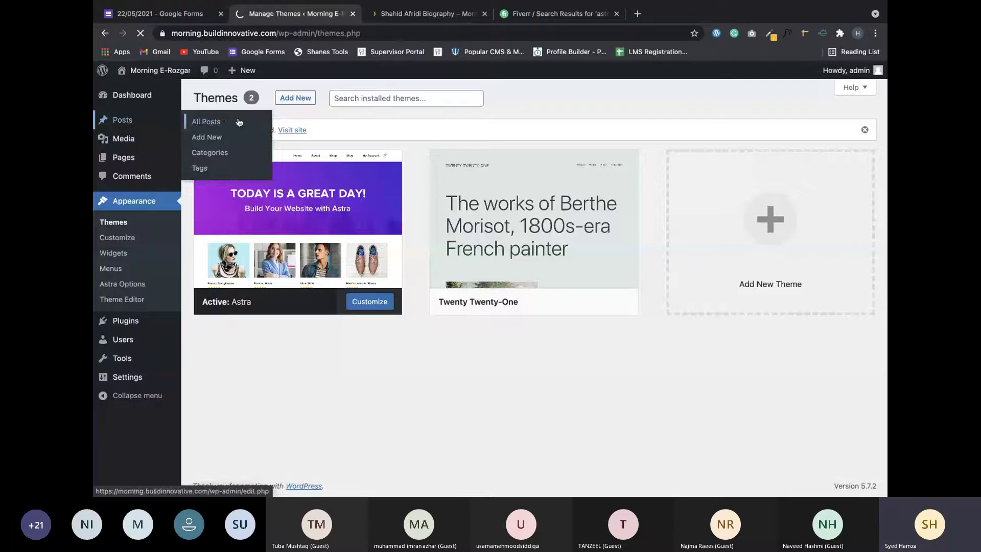
mouse_move(123, 231)
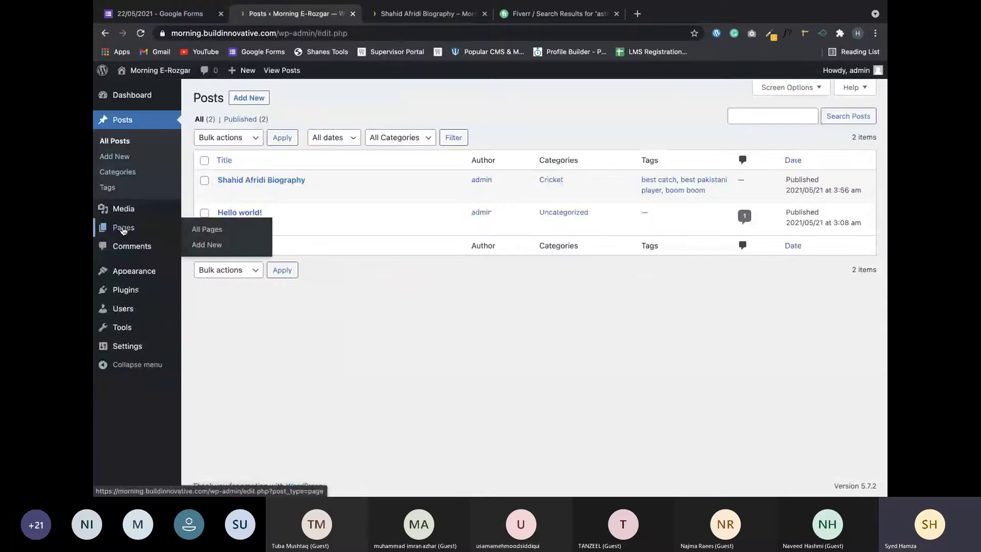
click(123, 231)
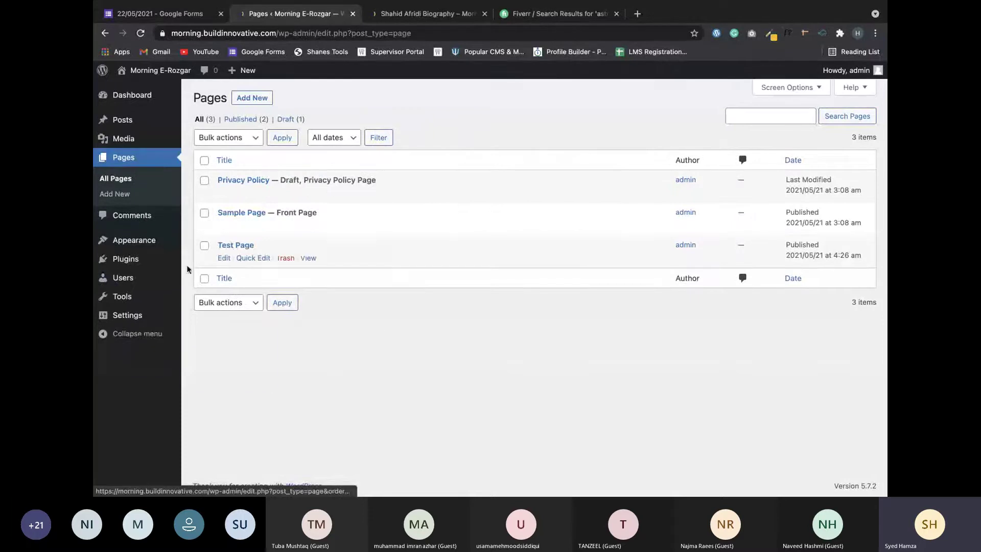
Open the Customizer for the active Astra theme.
mouse_move(148, 240)
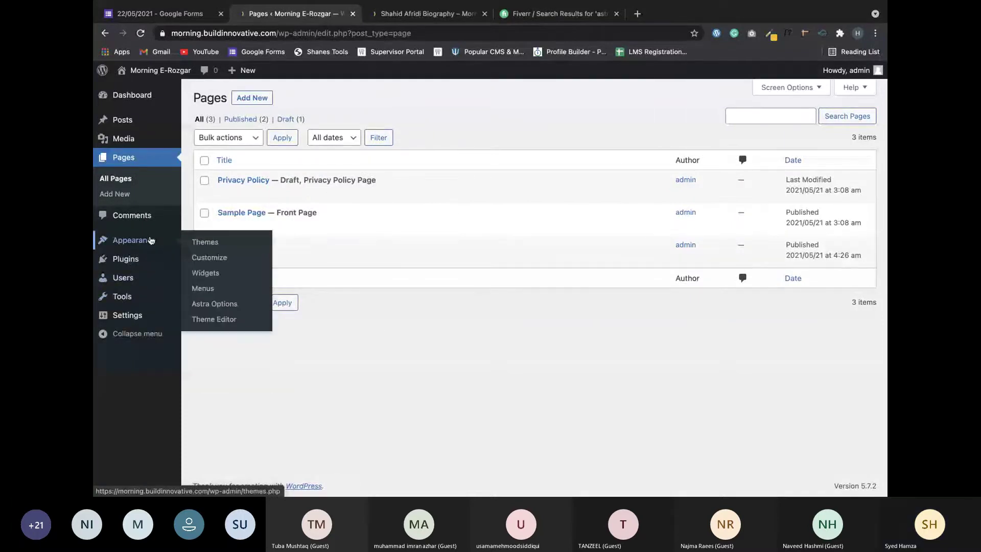
click(197, 257)
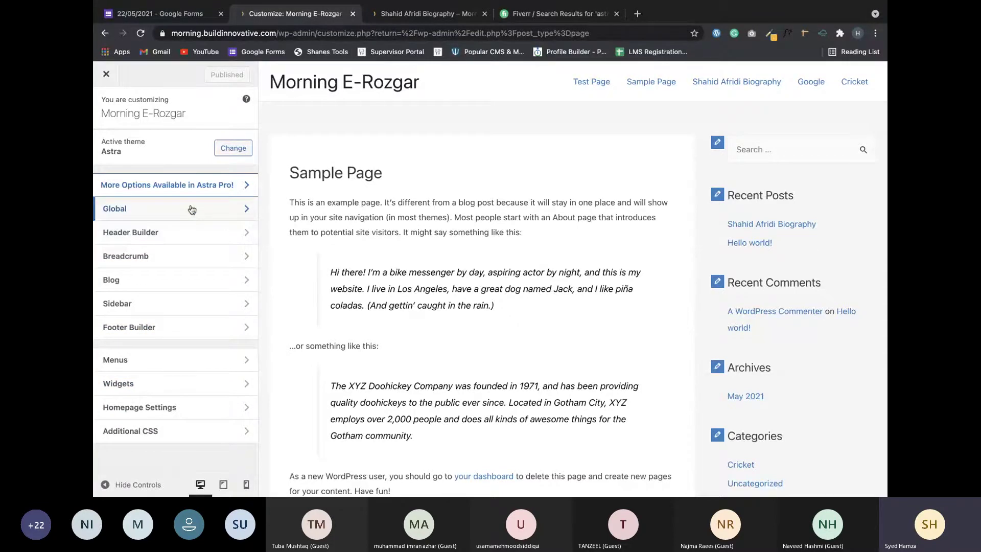
click(125, 144)
click(107, 111)
Open the Astra Pro pricing page from the Customizer and highlight the Astra Pro, Essential Bundle and Growth Bundle prices.
click(237, 190)
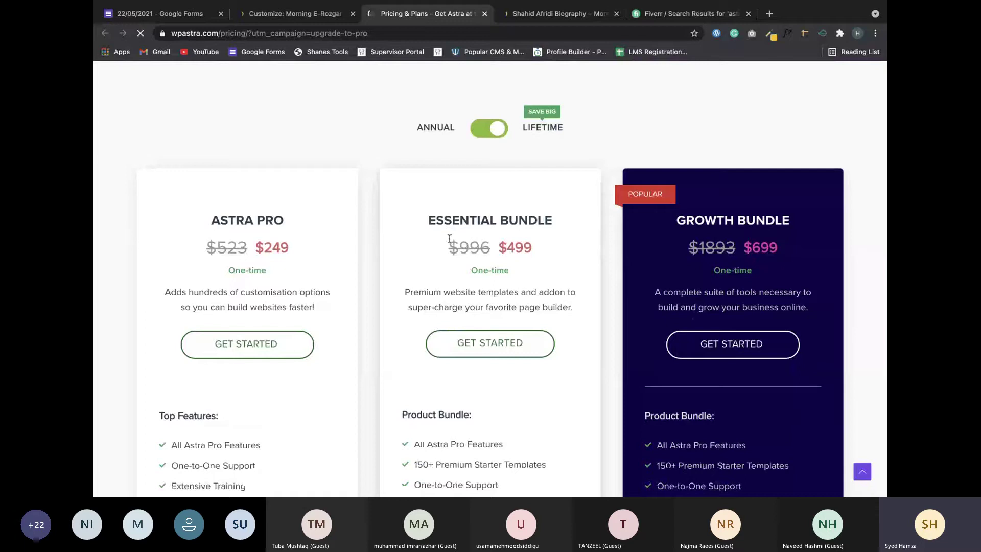
scroll(449, 239, down, 1)
drag(255, 234, 301, 231)
click(341, 242)
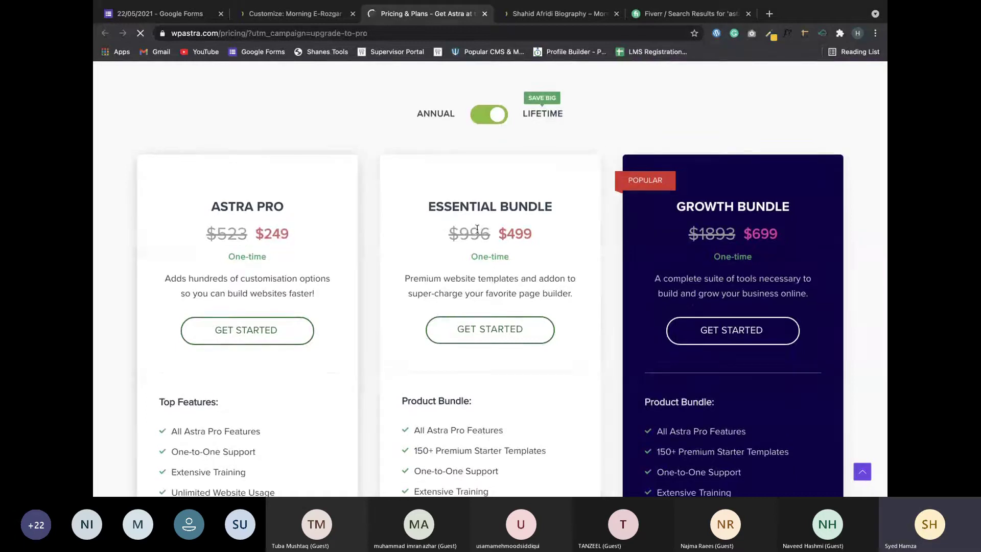
drag(500, 231, 532, 234)
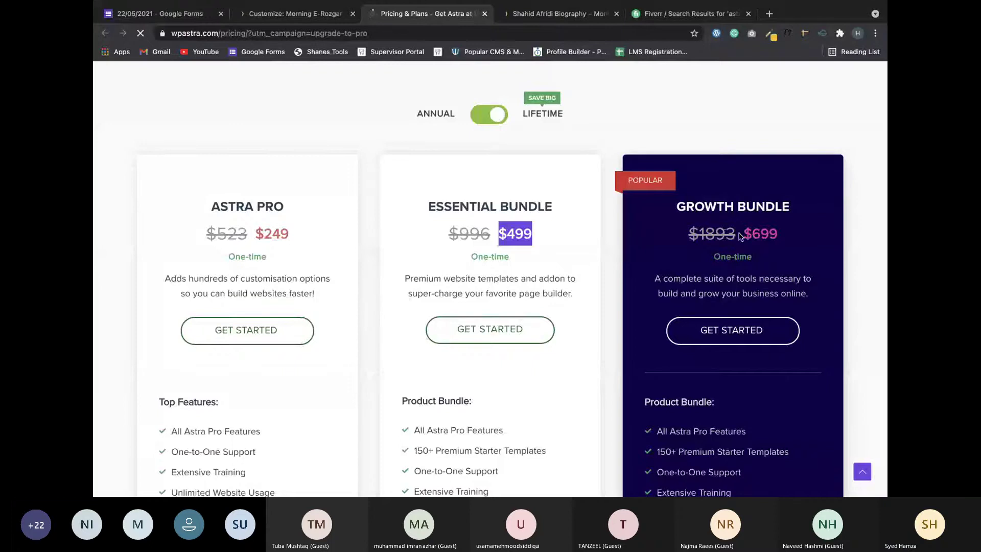
drag(741, 234, 778, 234)
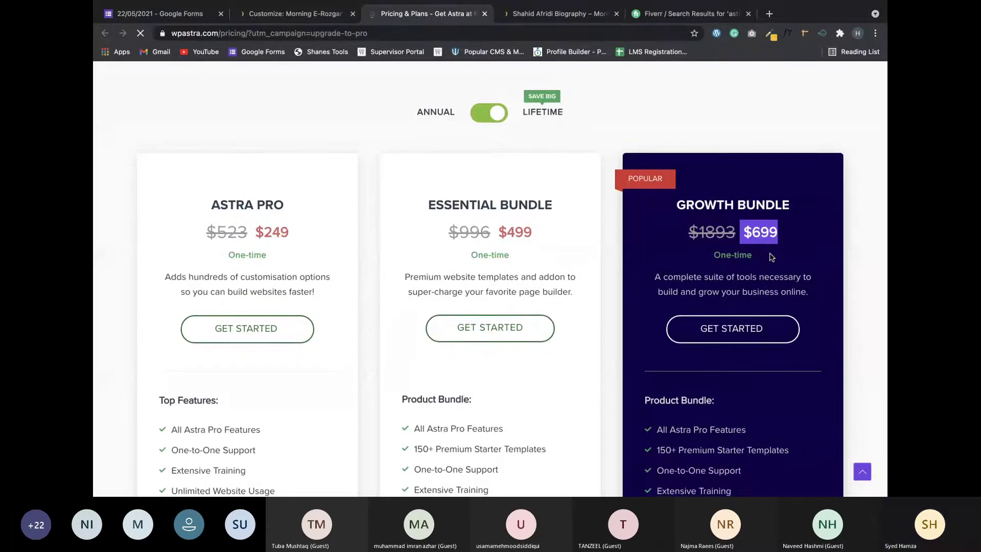
Examine the plan feature lists, the SkillJet Academy offer and the money-back guarantee on the Astra pricing page.
scroll(771, 256, down, 5)
scroll(771, 257, down, 5)
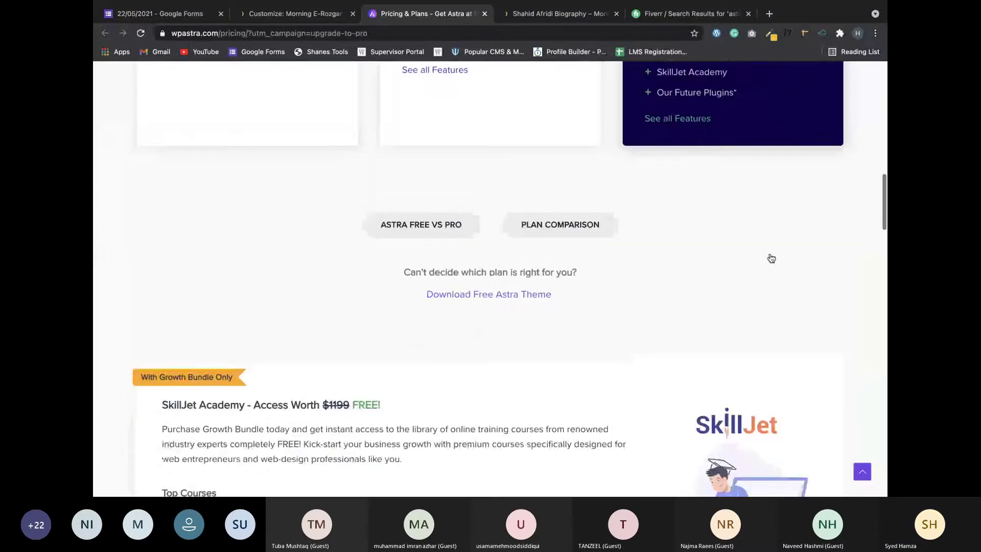
scroll(771, 255, up, 2)
scroll(771, 256, up, 1)
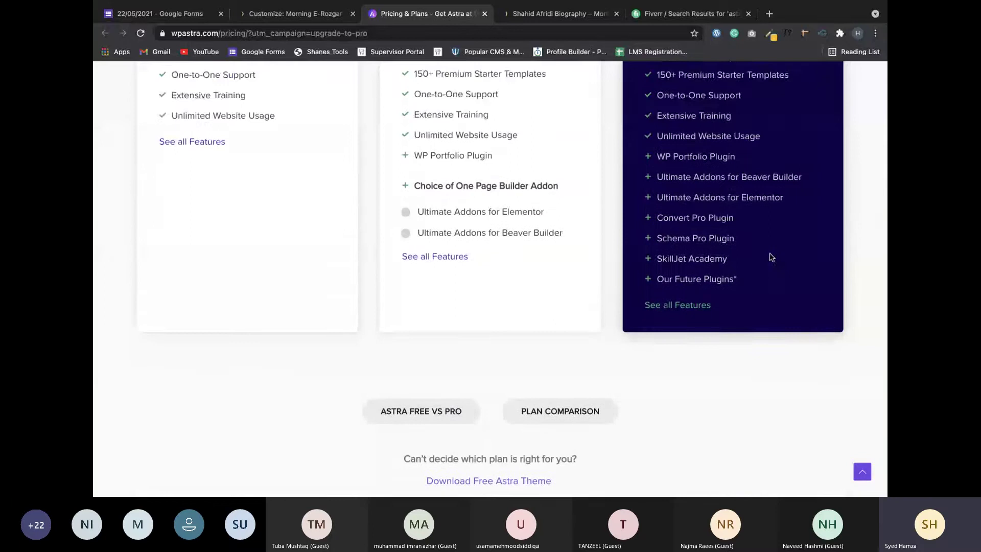
scroll(771, 257, down, 7)
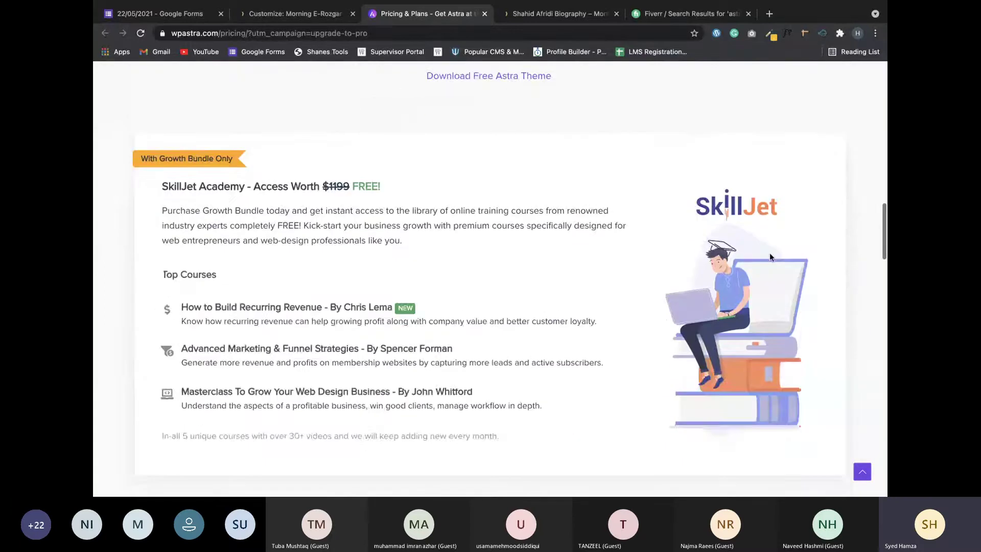
scroll(771, 244, down, 7)
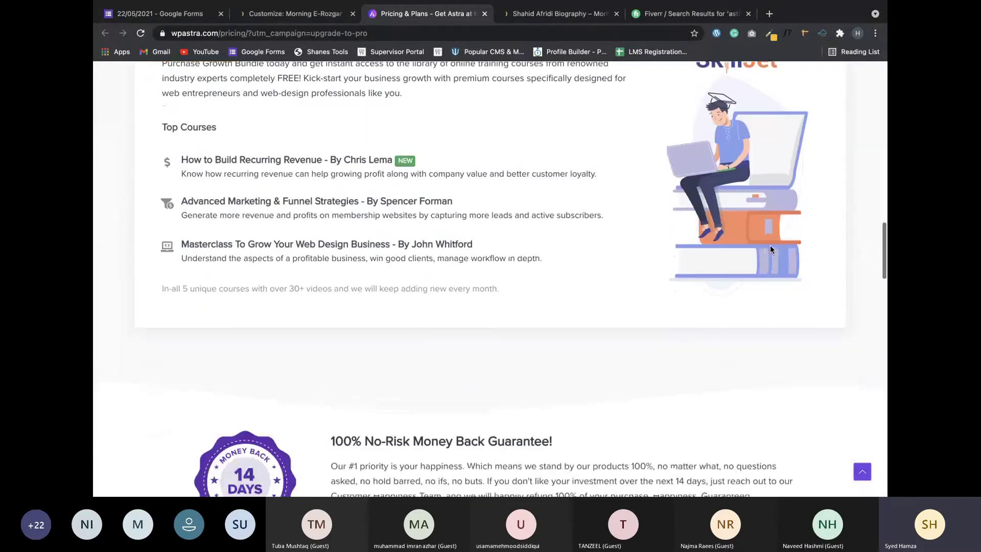
scroll(770, 244, up, 12)
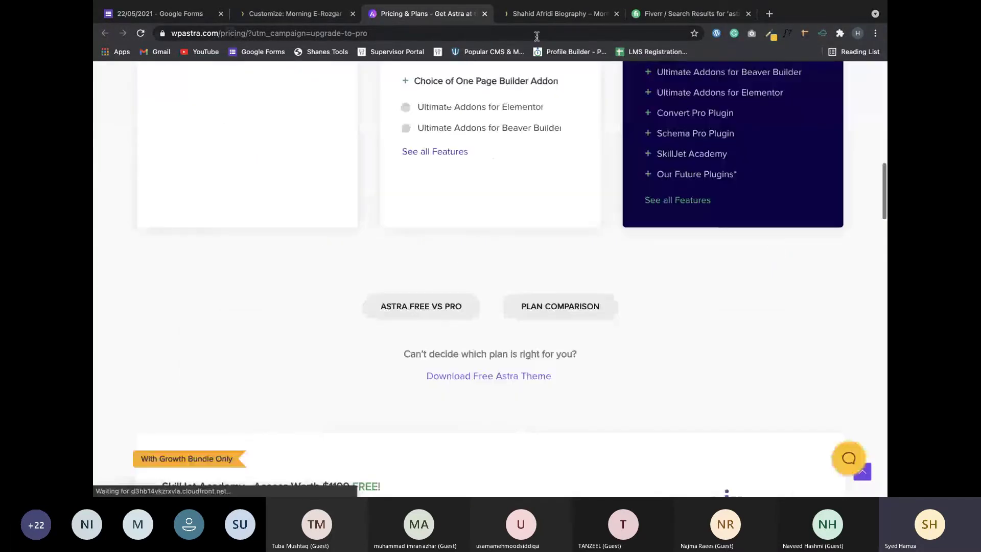
Close the Astra pricing page and open the Global settings in the Customizer.
click(485, 14)
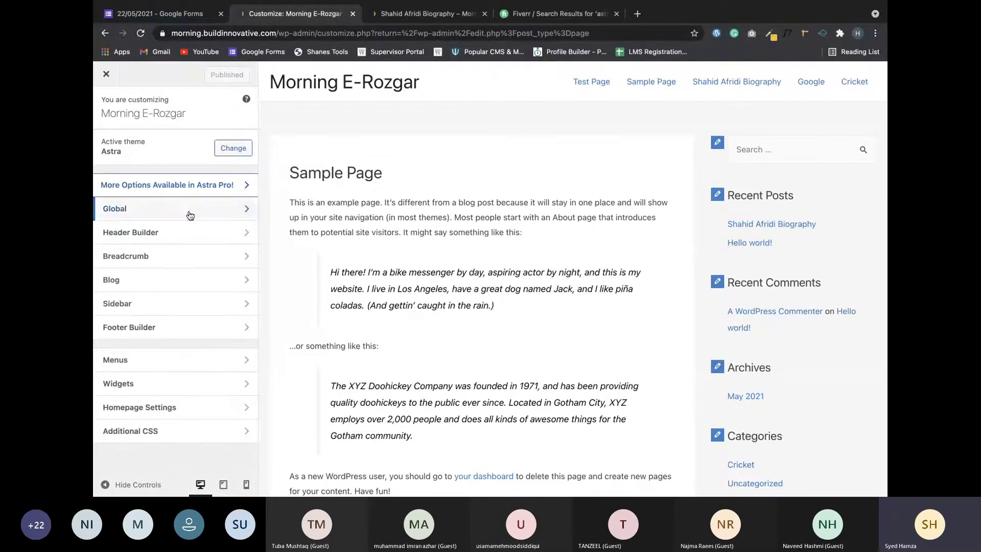
click(170, 216)
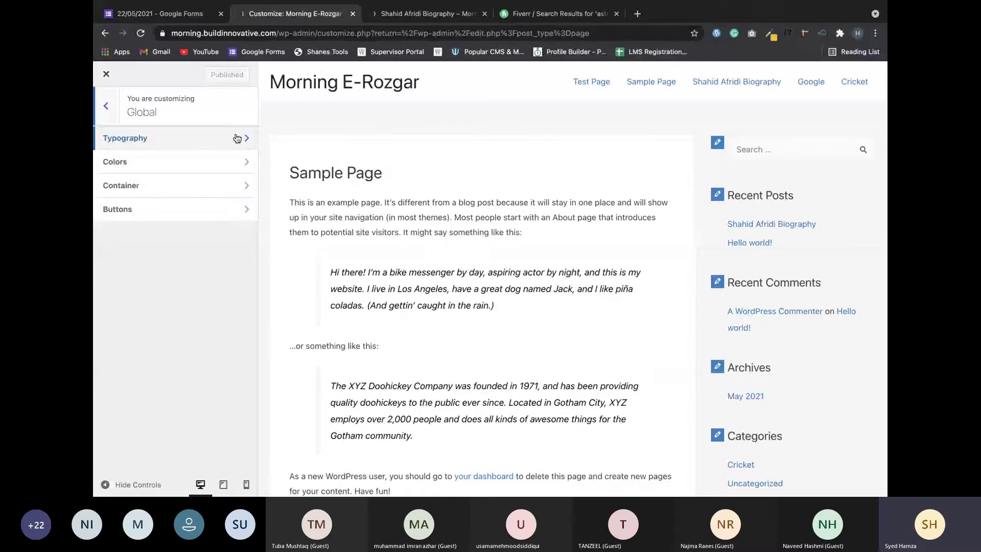
Open the Base Typography settings, highlight the sample body text in the preview, and look through the body font family options.
click(172, 144)
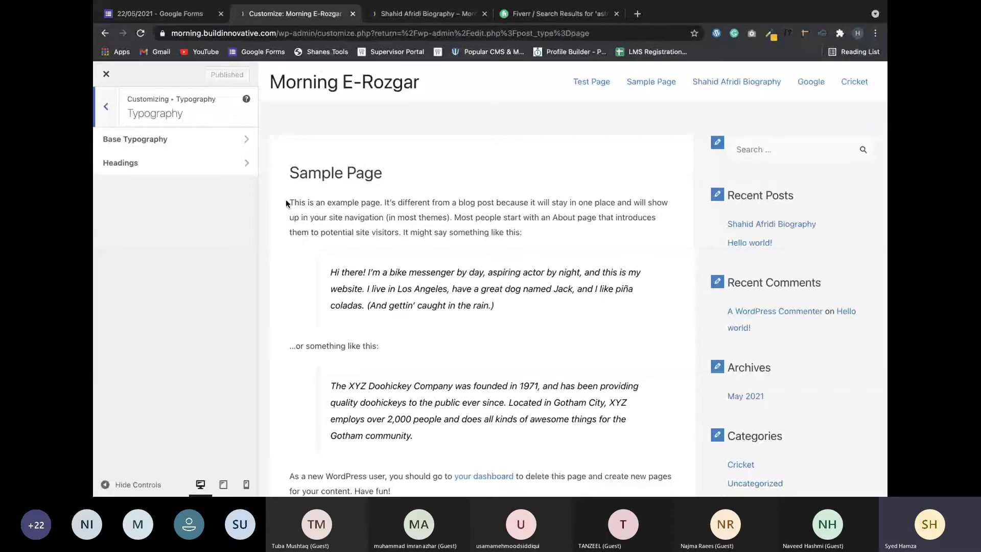
drag(287, 203, 398, 387)
drag(398, 203, 520, 280)
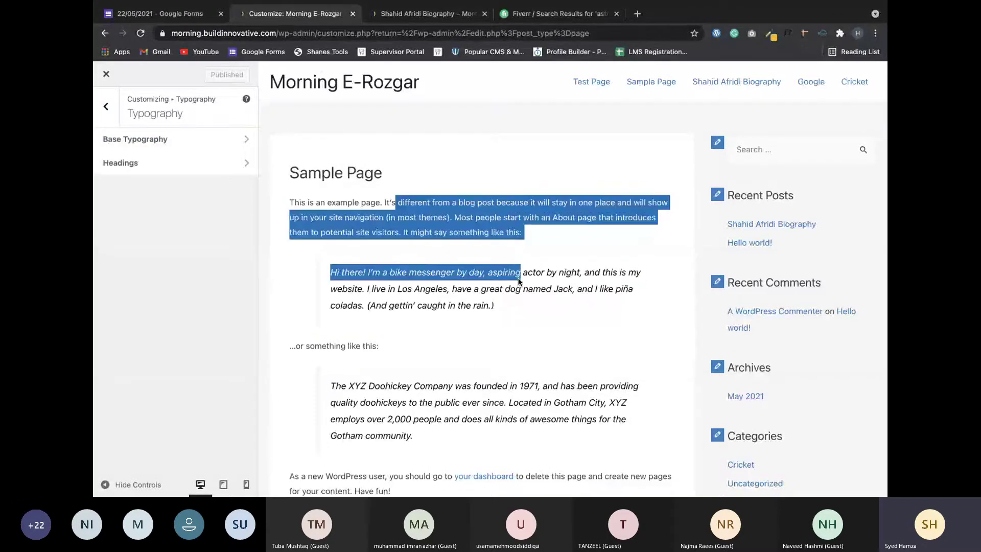
click(225, 141)
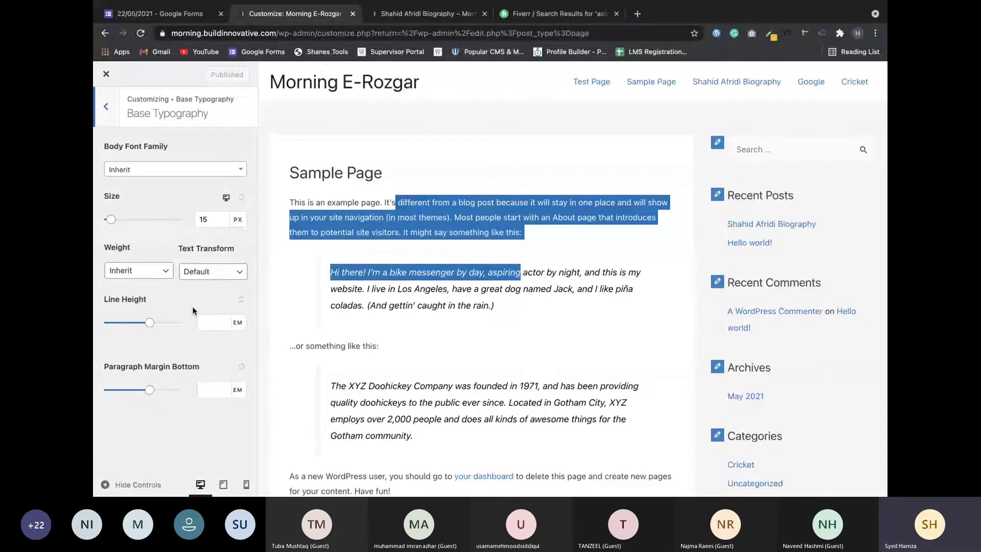
click(197, 170)
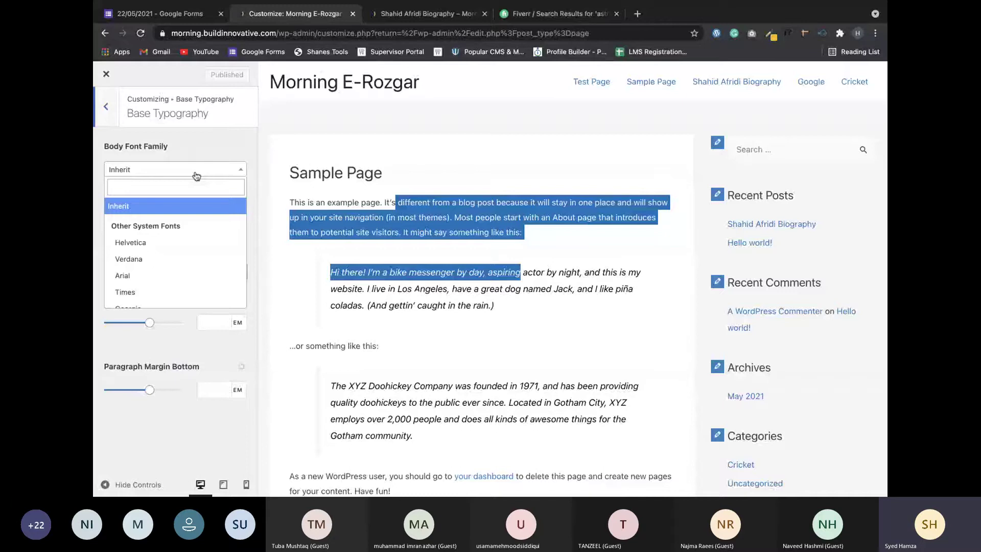
click(149, 170)
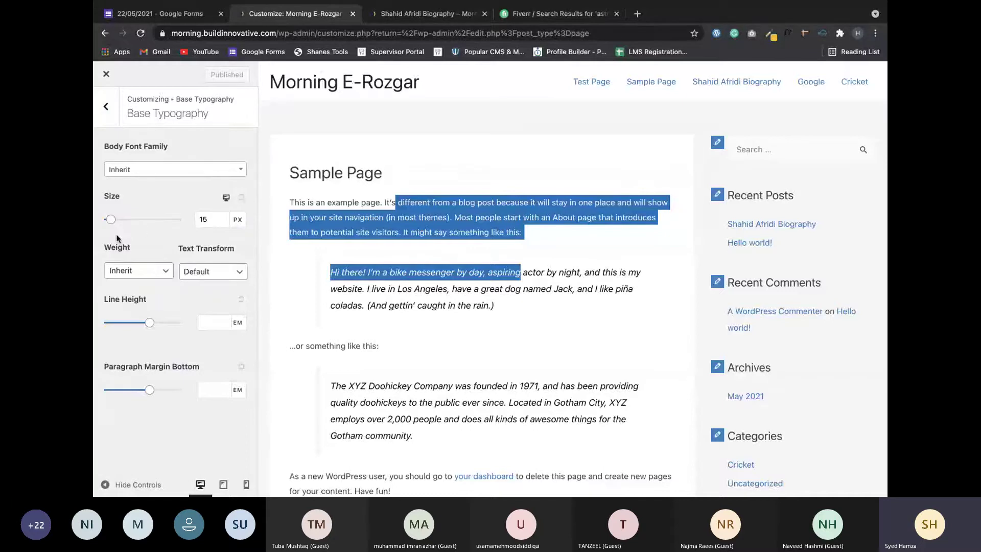
Try None as the body text transform, return it to Default, and view the rest of the previewed page.
click(216, 278)
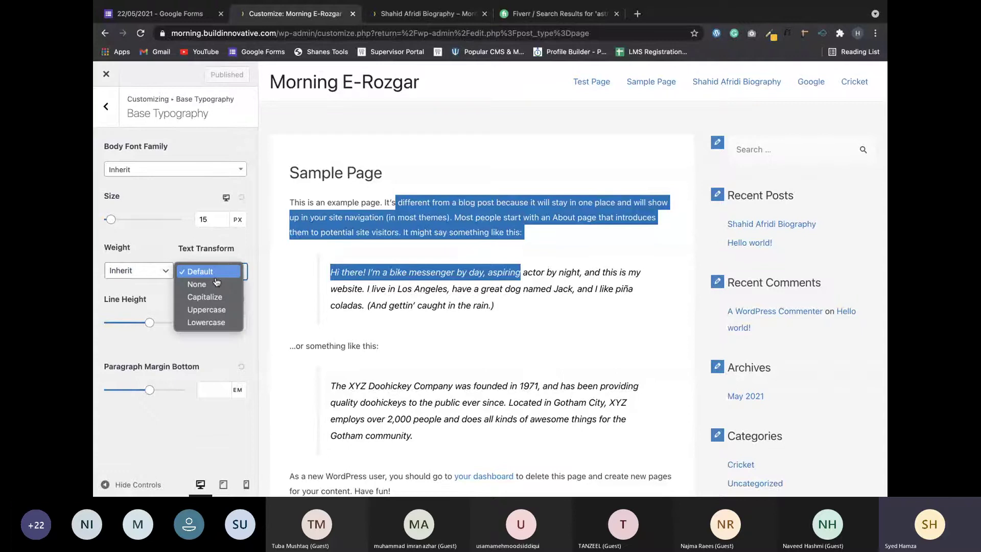
click(217, 283)
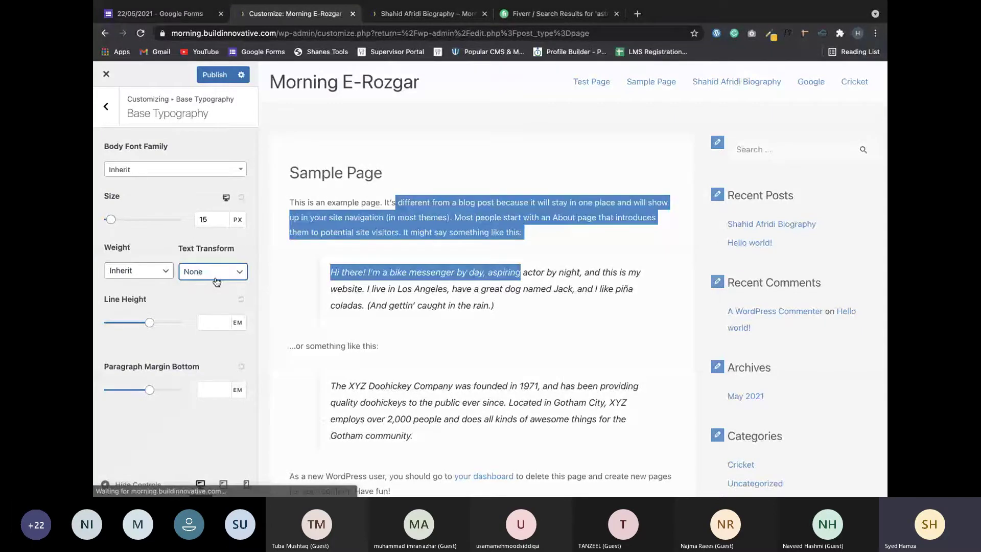
click(217, 280)
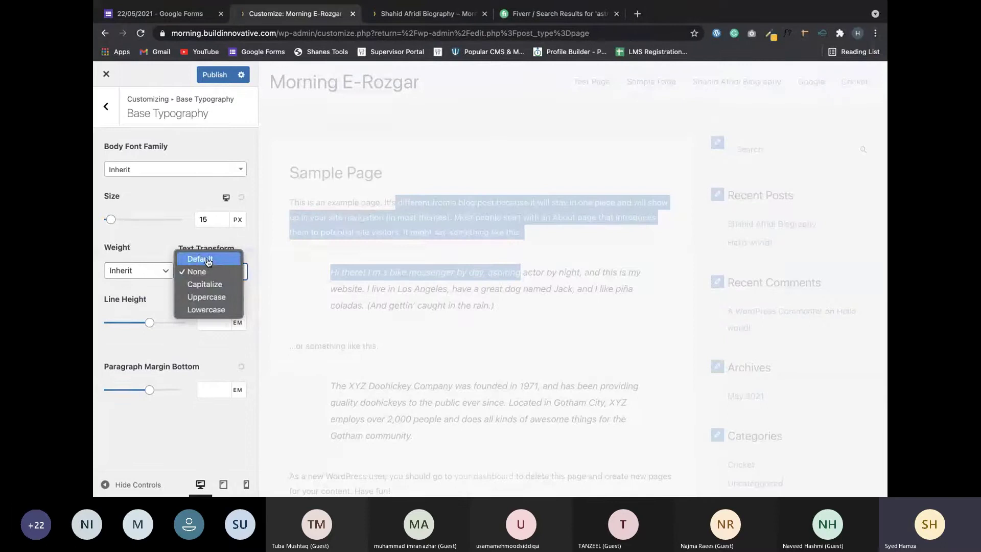
click(209, 259)
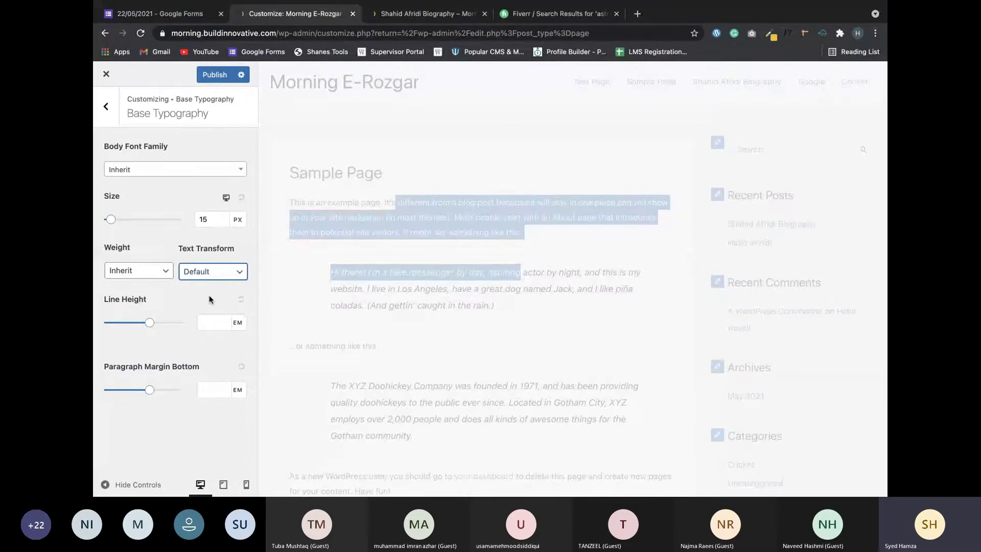
click(210, 297)
scroll(309, 402, down, 2)
scroll(309, 402, down, 3)
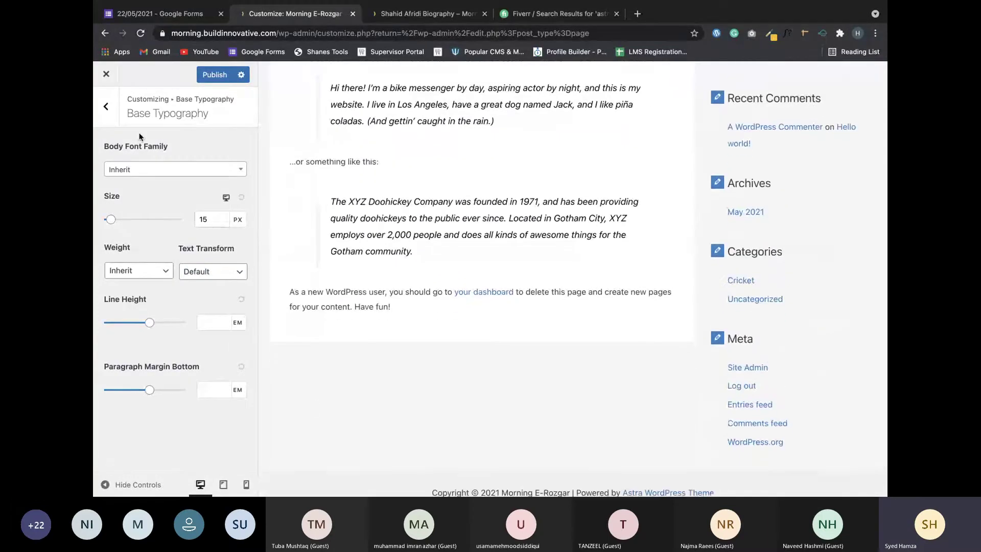
Open the Headings typography settings and examine the font options for Heading 1 through Heading 6.
click(106, 106)
click(156, 165)
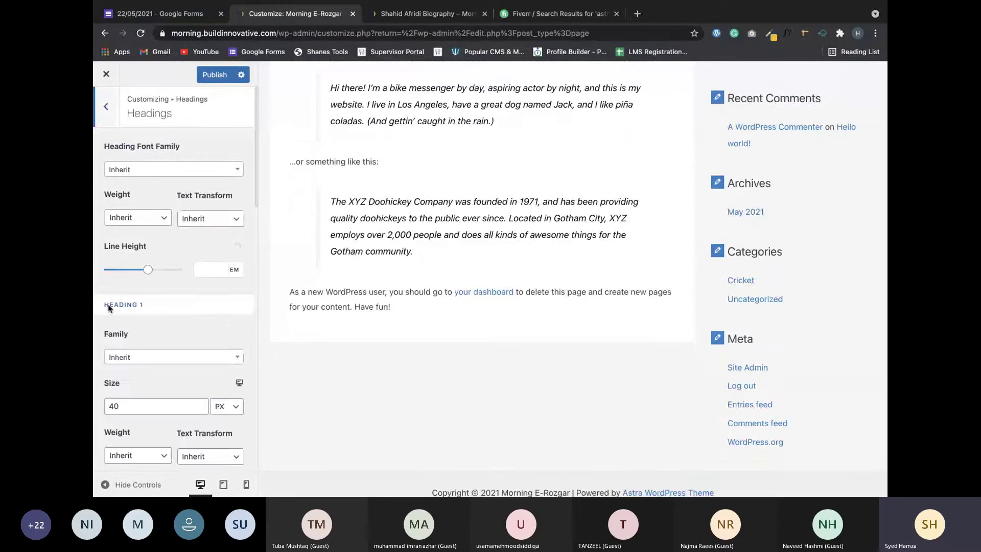
drag(108, 307, 152, 304)
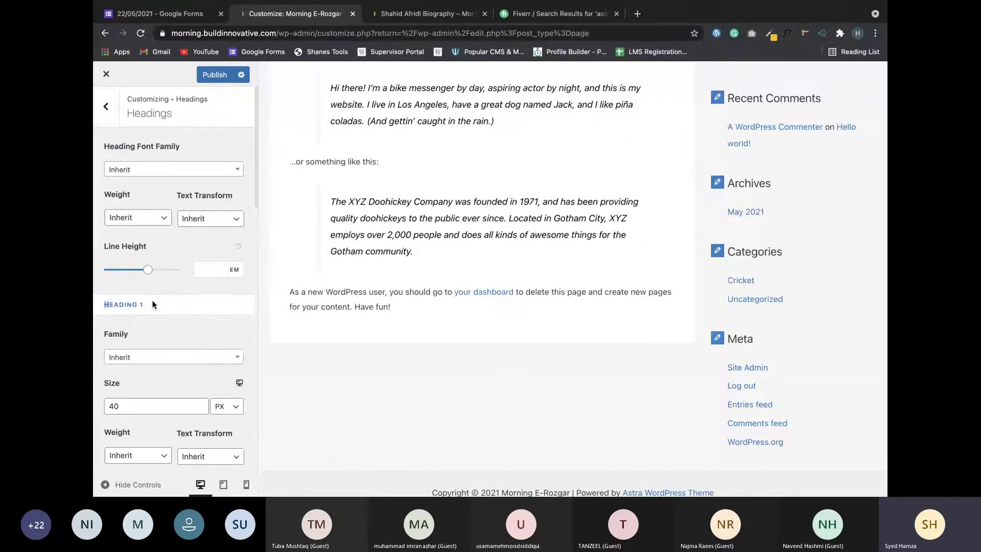
scroll(154, 305, down, 5)
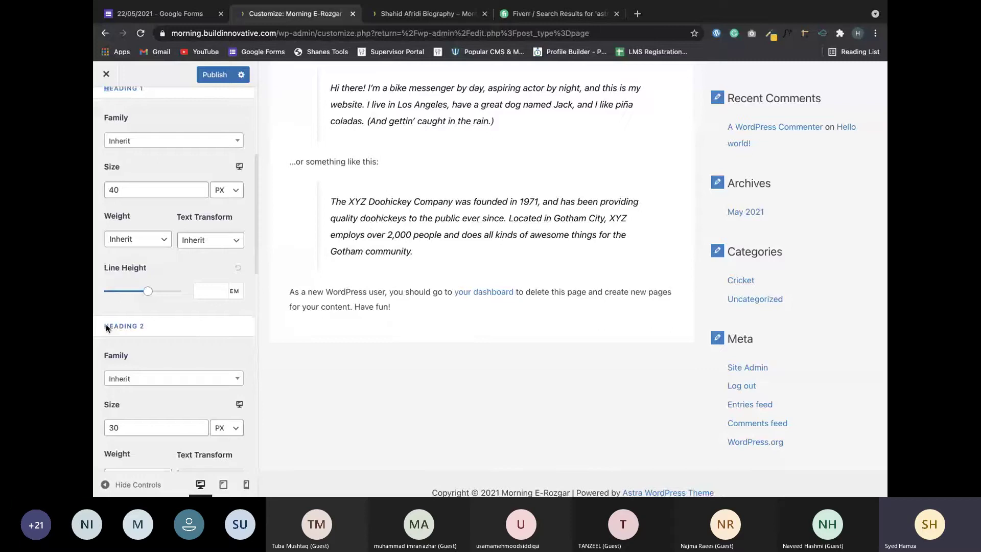
scroll(106, 327, down, 7)
scroll(159, 358, down, 2)
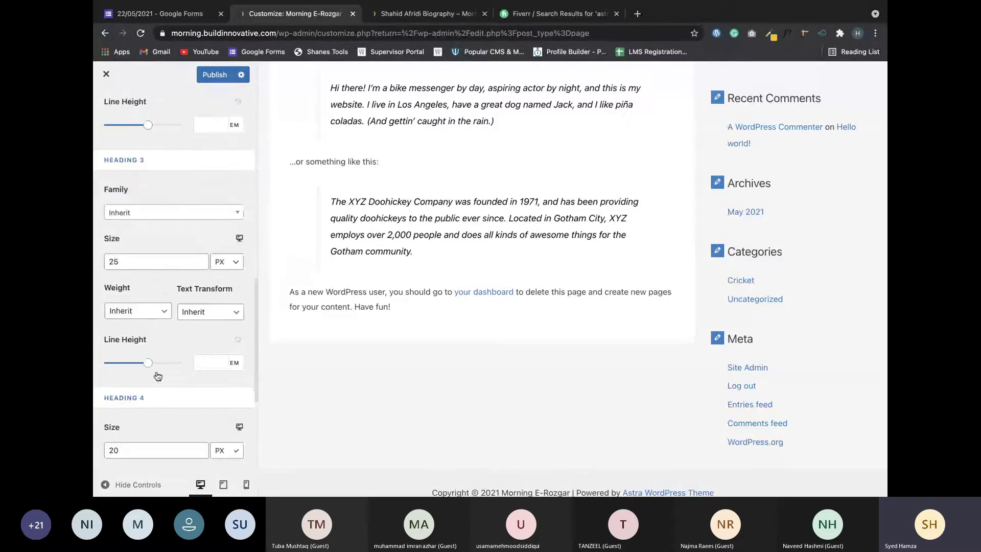
scroll(154, 357, down, 3)
scroll(154, 403, down, 2)
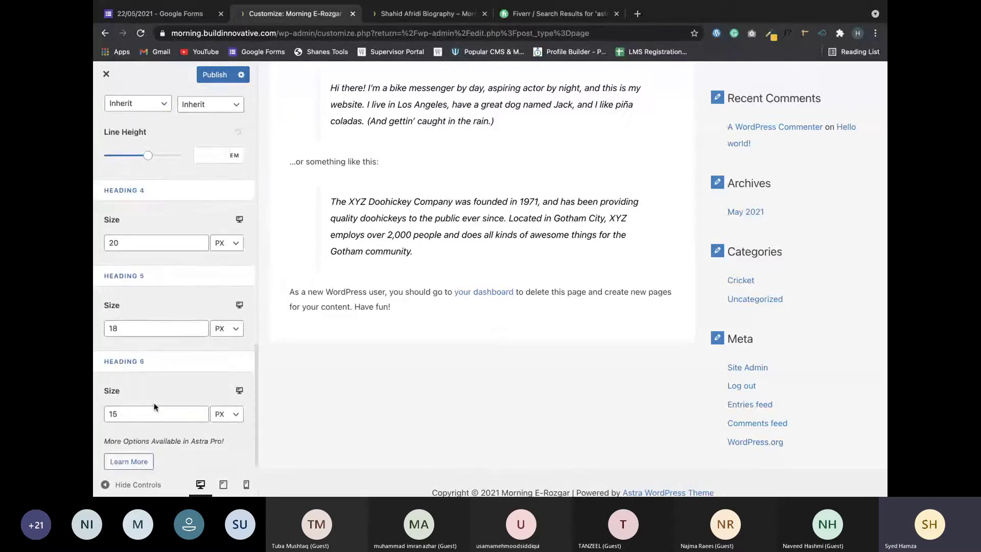
scroll(154, 407, down, 1)
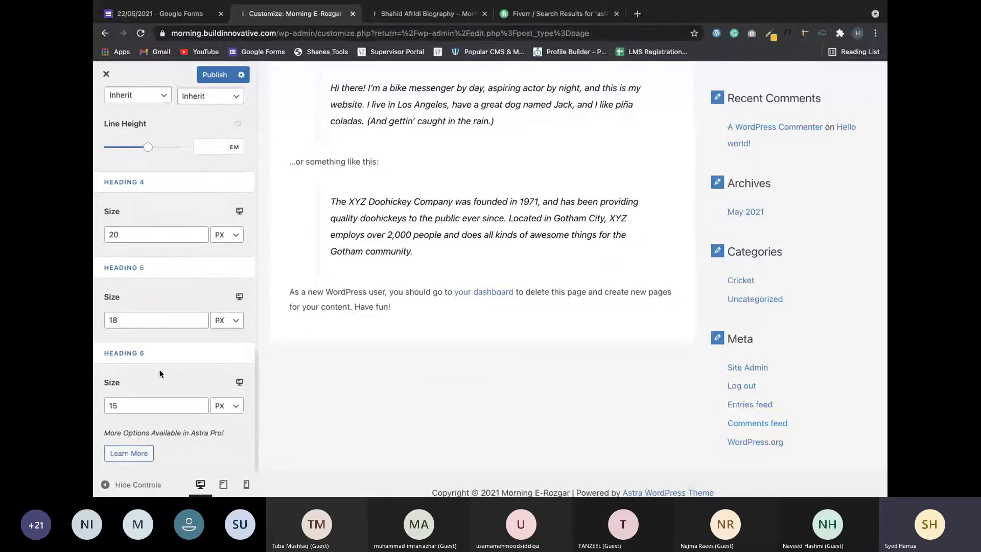
scroll(159, 374, up, 3)
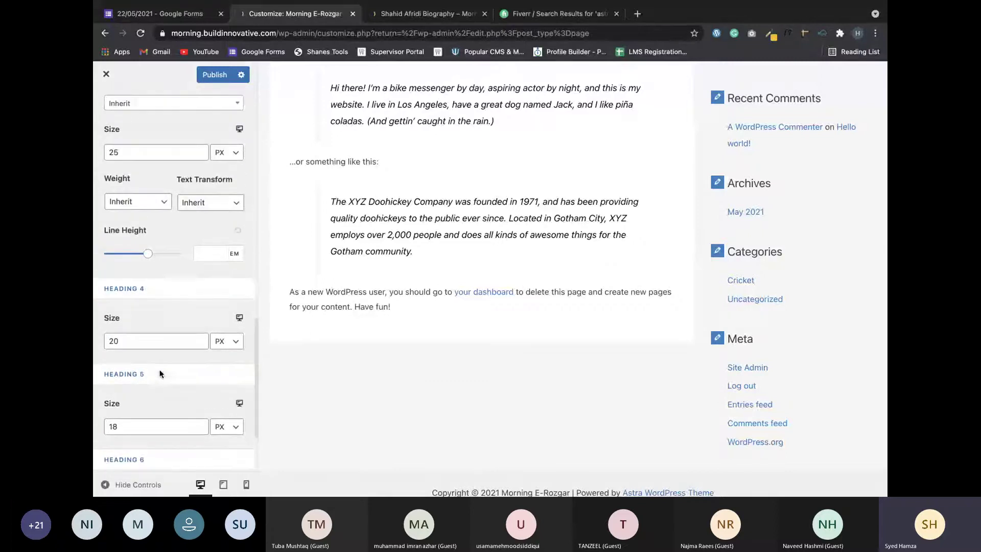
scroll(160, 373, up, 3)
scroll(159, 373, up, 9)
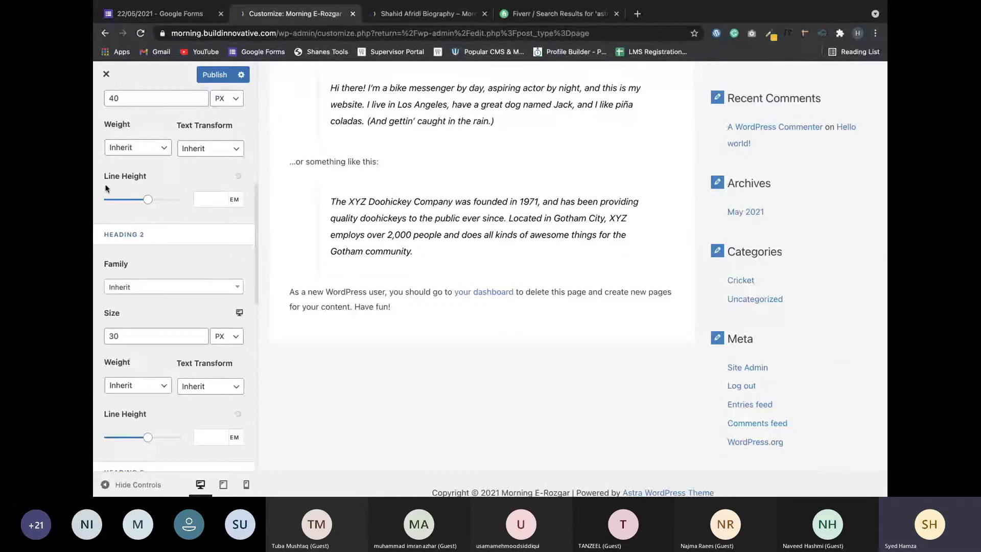
scroll(133, 178, up, 1)
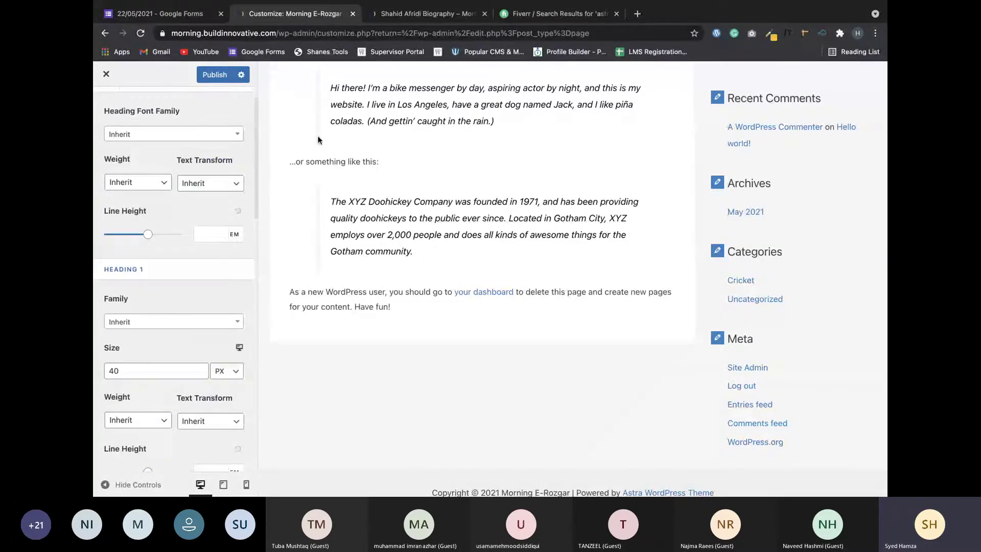
scroll(318, 140, up, 4)
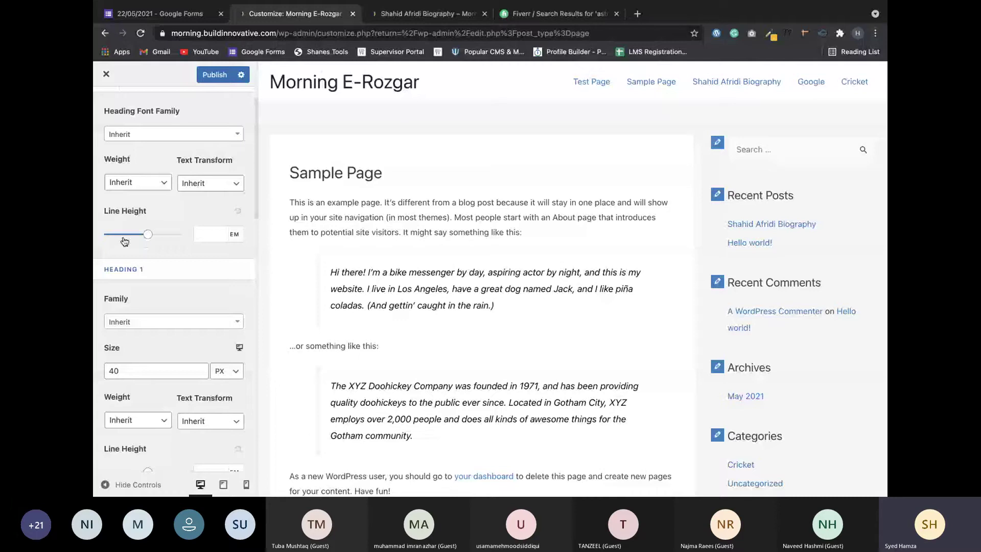
Increase the Heading 1 font size past 43 px, reduce it again, and leave the Headings settings.
click(201, 369)
click(200, 369)
click(200, 368)
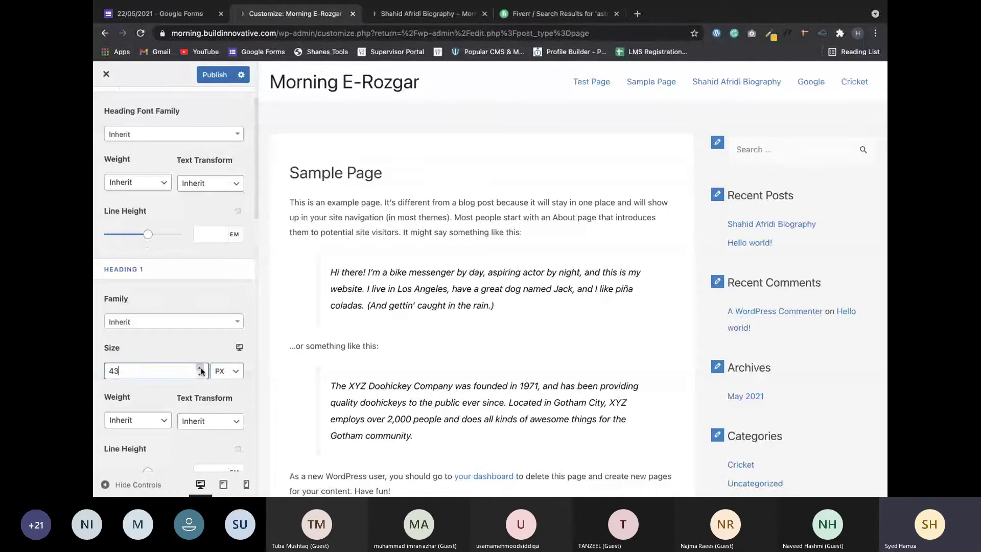
click(201, 369)
click(201, 368)
click(200, 374)
click(200, 375)
click(201, 375)
click(201, 374)
click(201, 375)
click(200, 374)
click(200, 375)
click(200, 375)
click(106, 107)
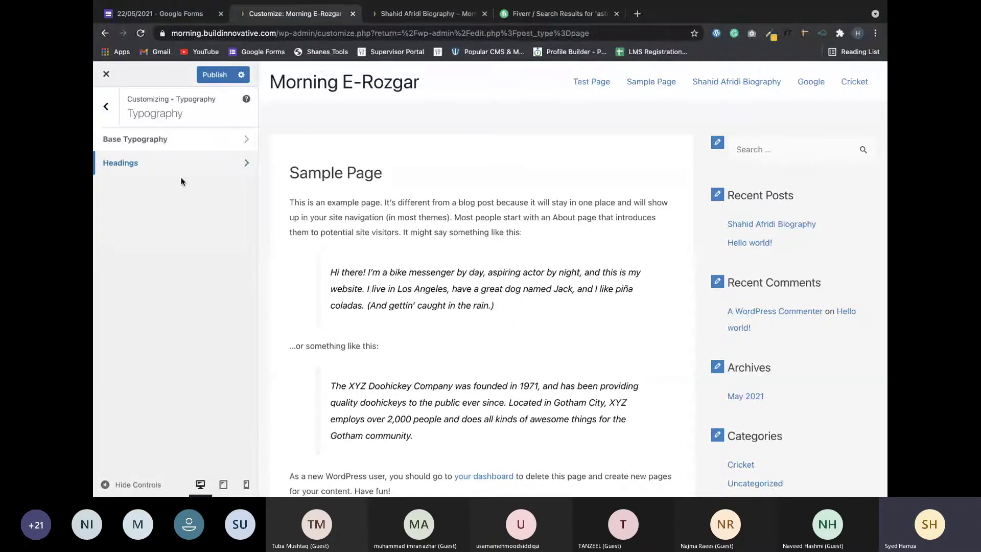
Open the global Colors settings and view the Text Color picker, closing it without choosing a color.
click(106, 106)
click(173, 163)
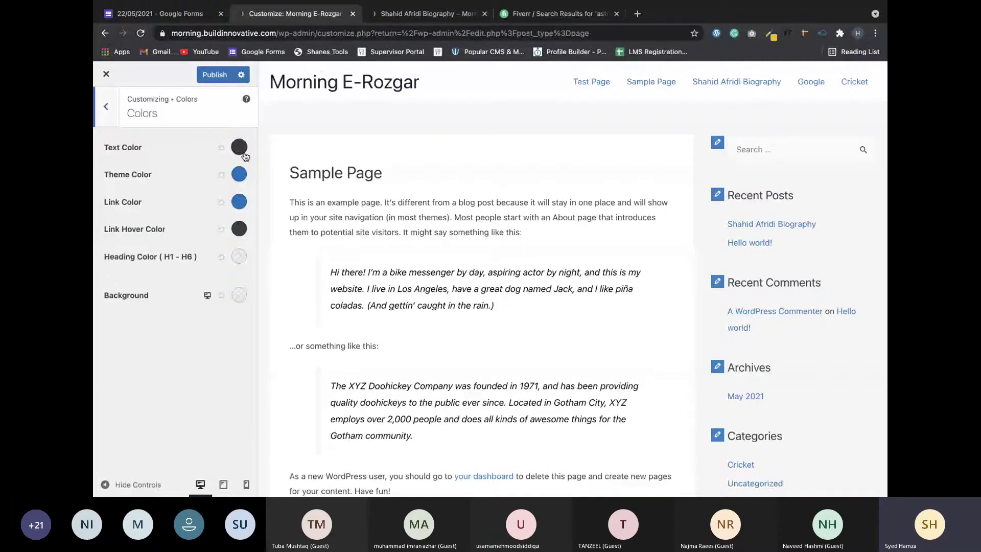
click(239, 147)
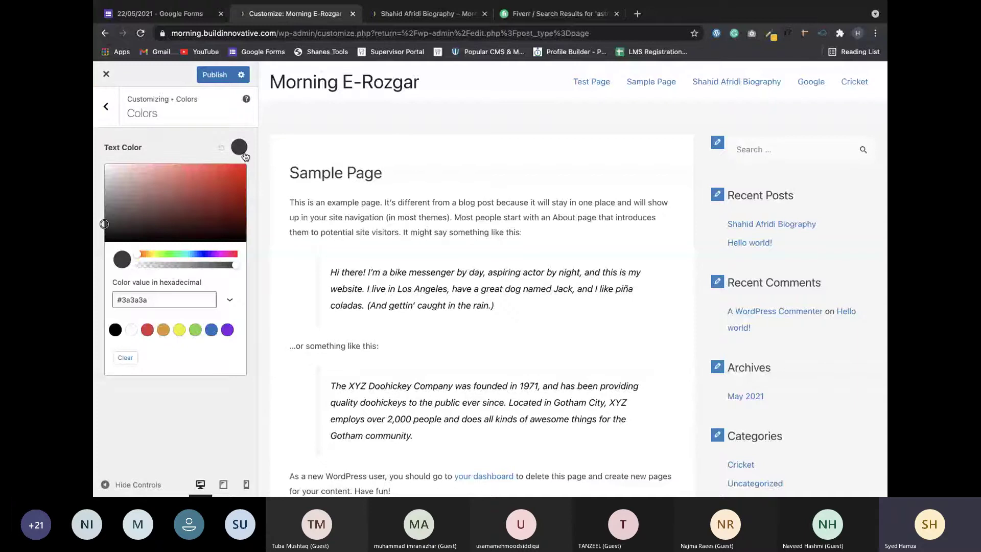
click(239, 147)
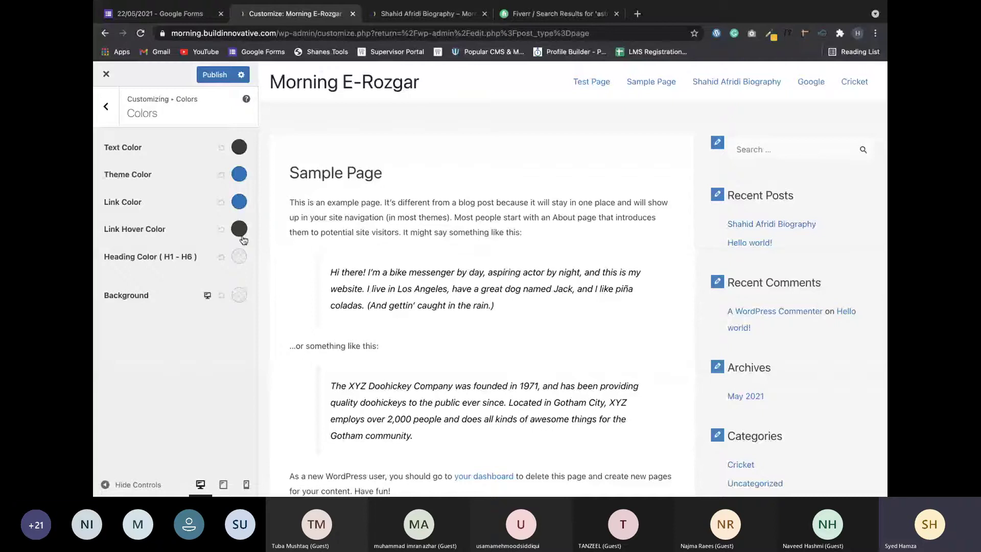
Try yellow #eeee22 and dark grey #333232 as the Link Color.
click(240, 203)
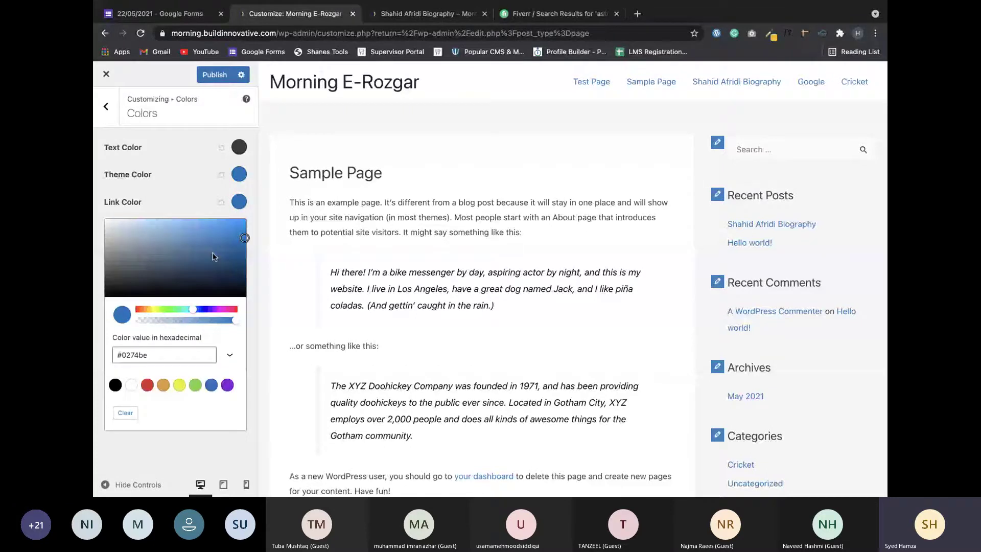
click(179, 385)
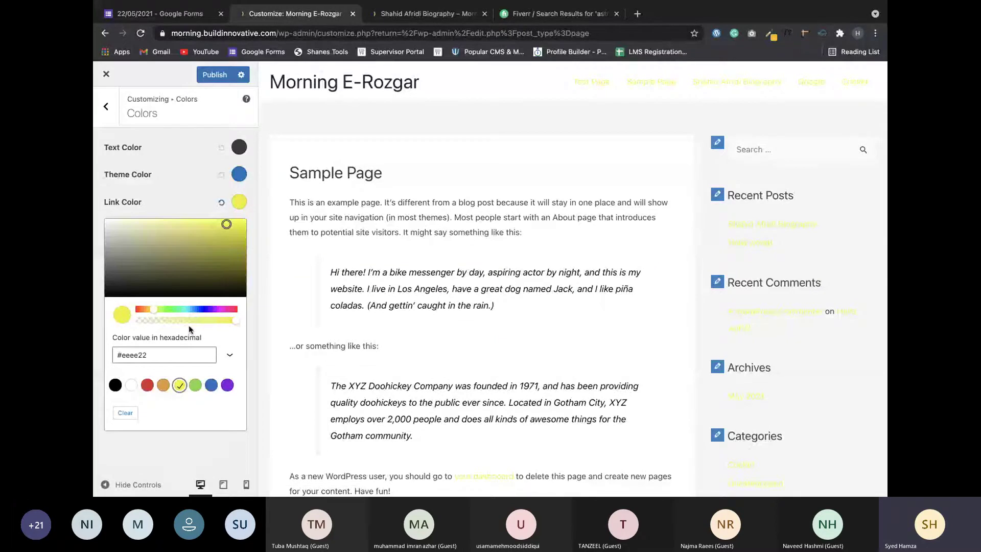
click(135, 418)
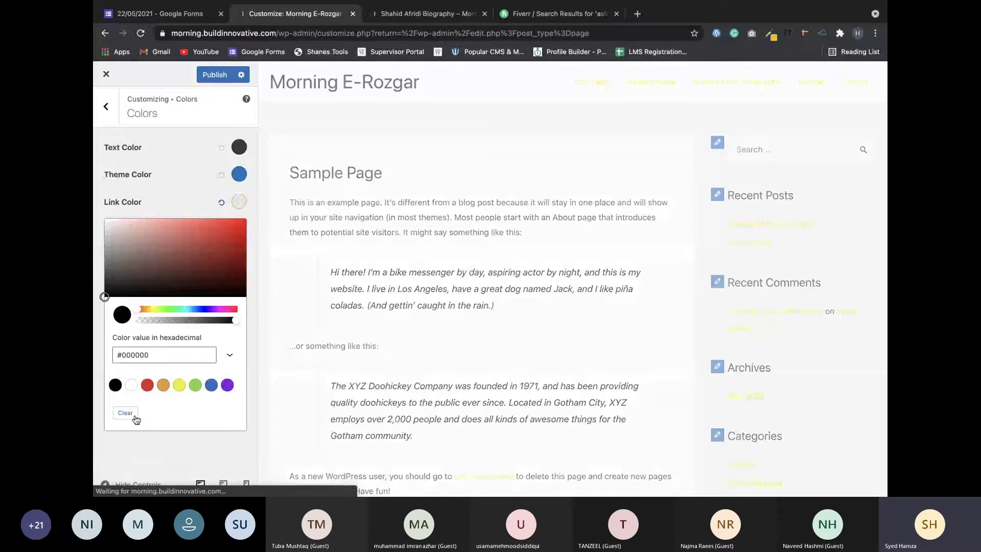
click(110, 281)
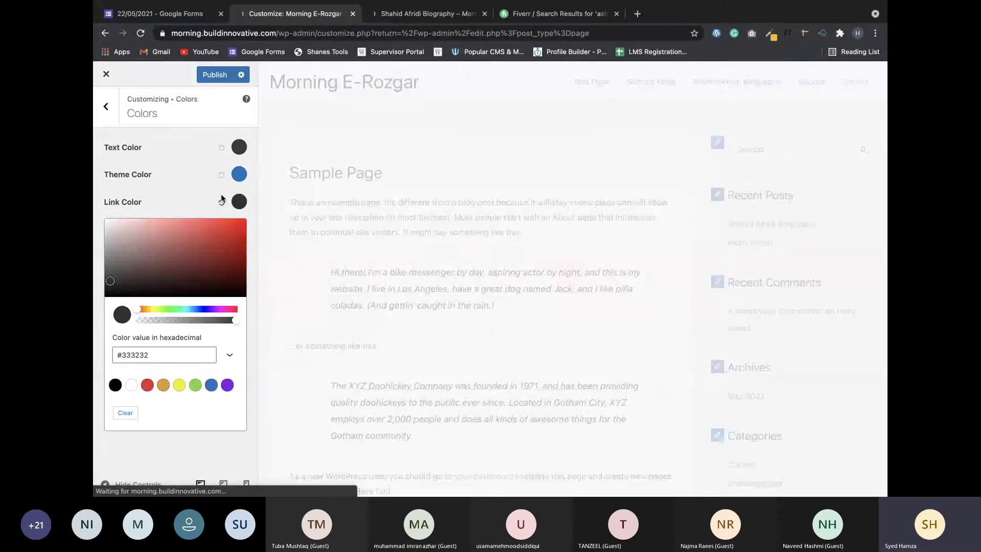
Copy the Theme Color's hex value #0274be into the Link Color and return to the Global settings.
click(238, 176)
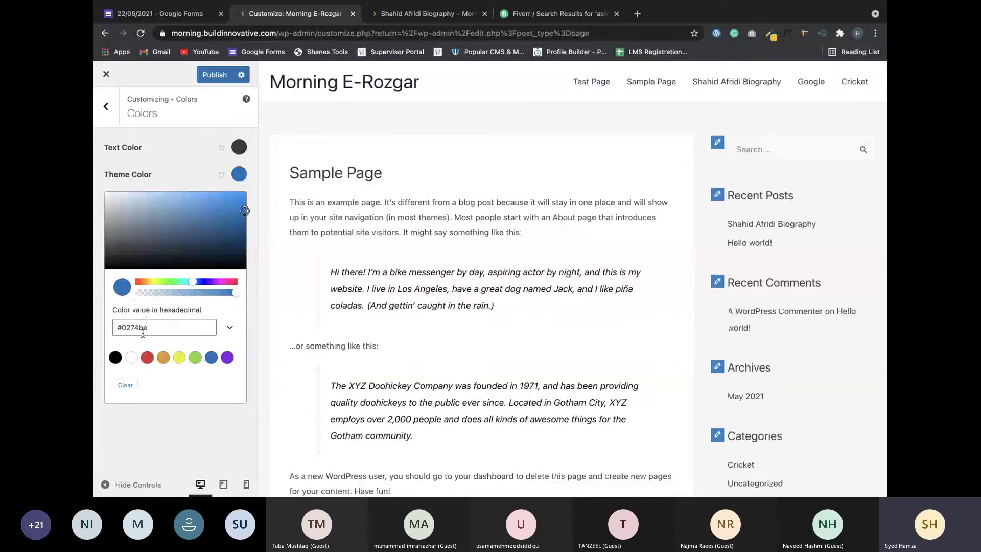
triple_click(143, 334)
key(ctrl+c)
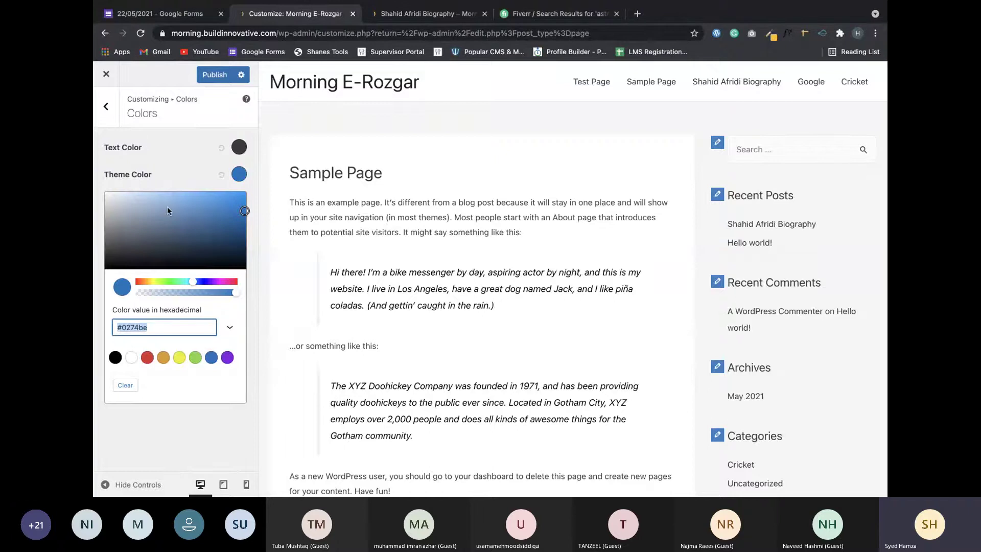
key(Escape)
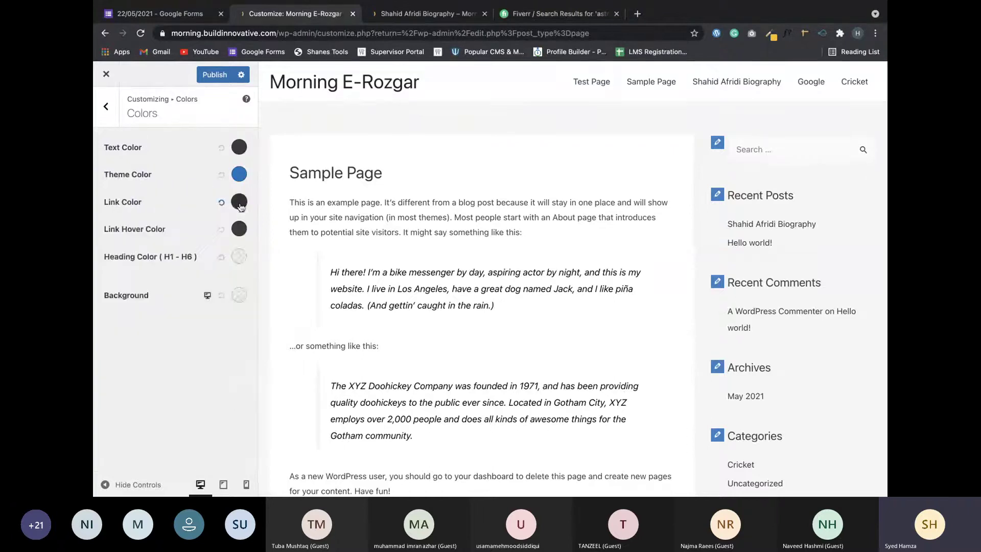
click(239, 203)
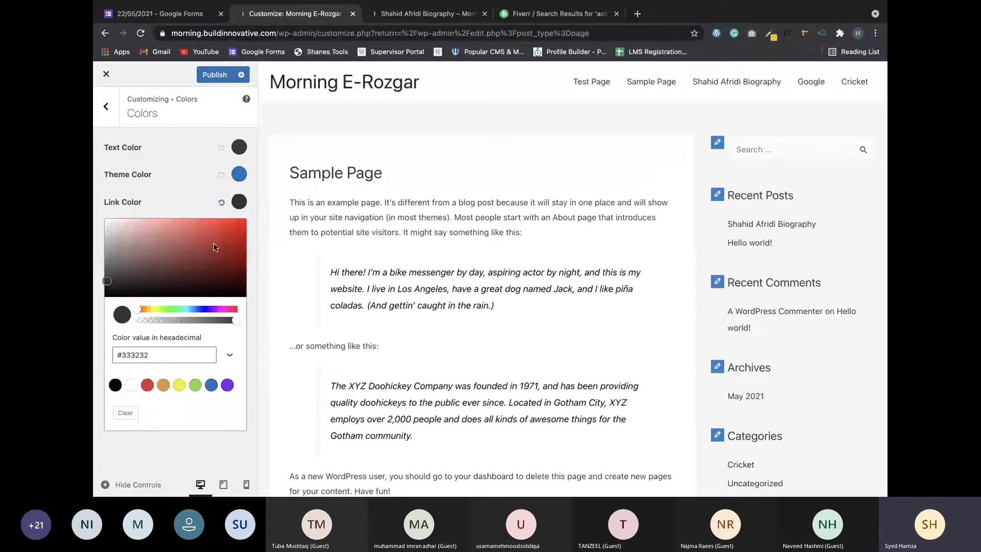
triple_click(161, 350)
key(ctrl+v)
click(141, 443)
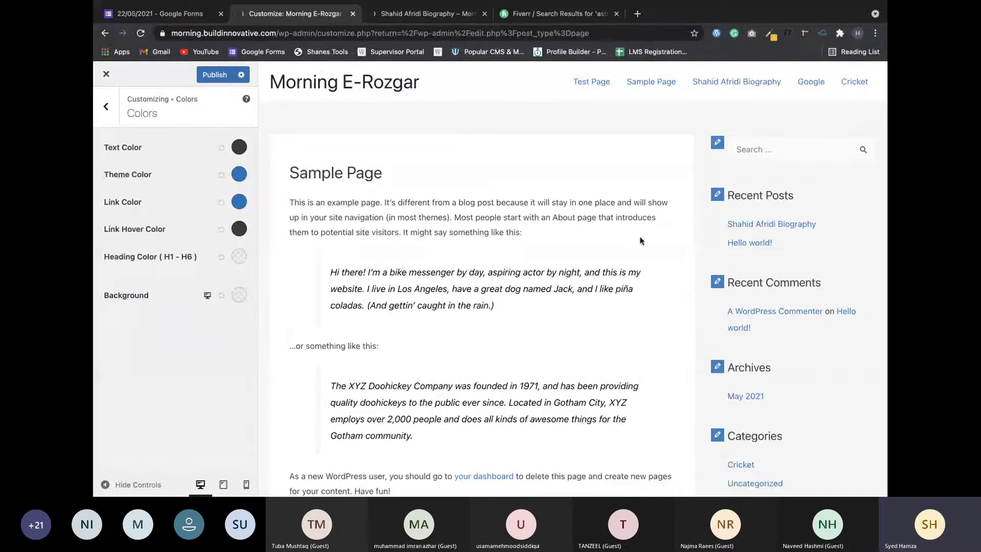
click(104, 108)
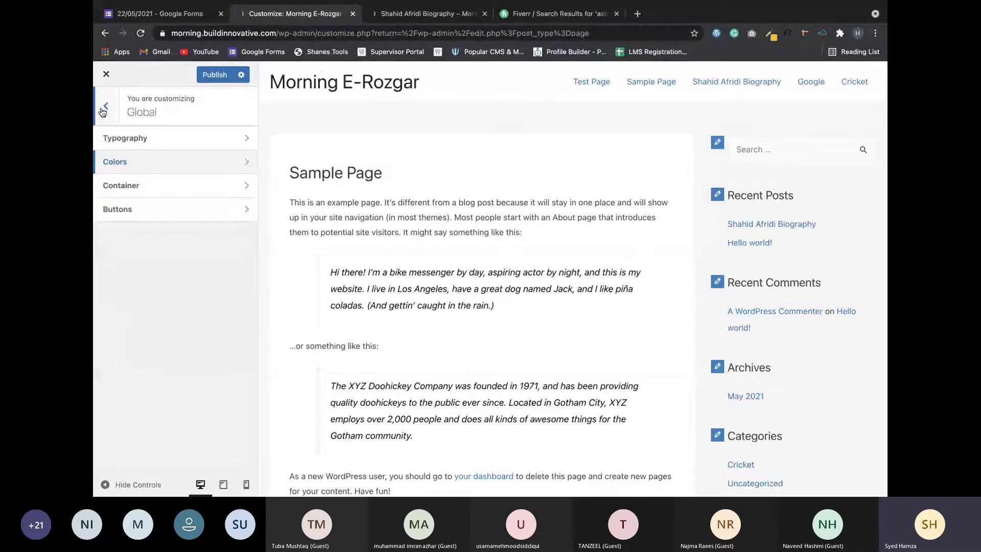
Open the global Container settings, preview the Boxed layout on the Sample Page, and set the Layout back to Content Boxed.
click(158, 180)
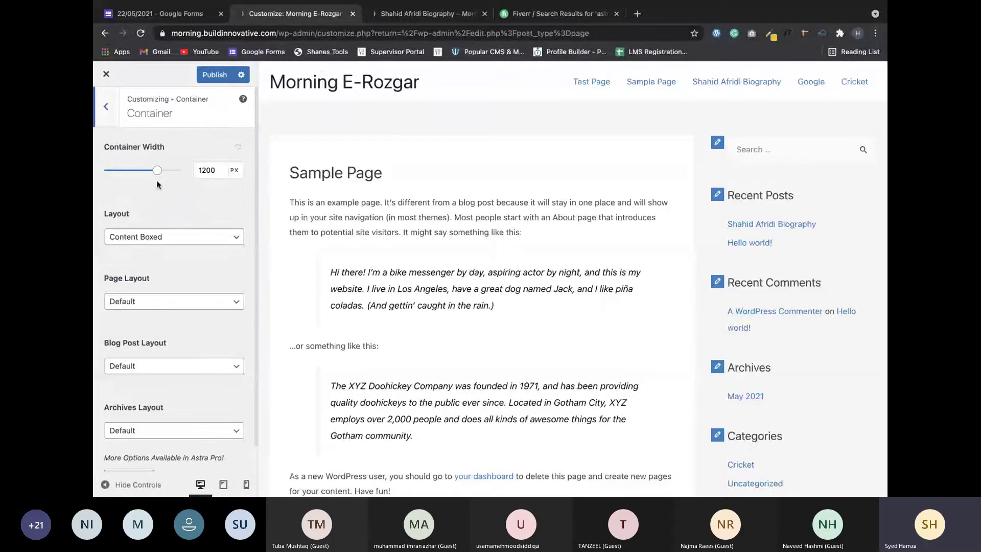
scroll(157, 183, down, 1)
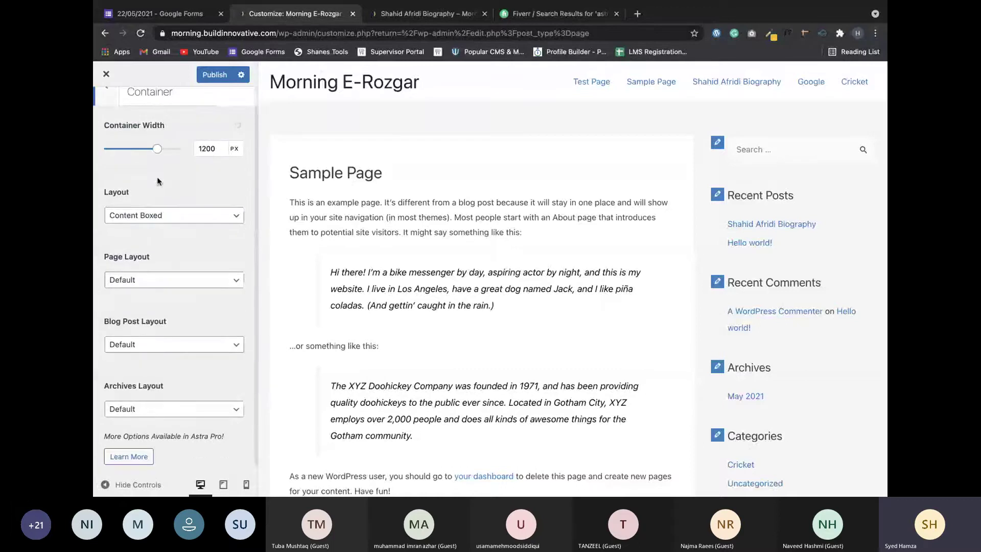
click(136, 218)
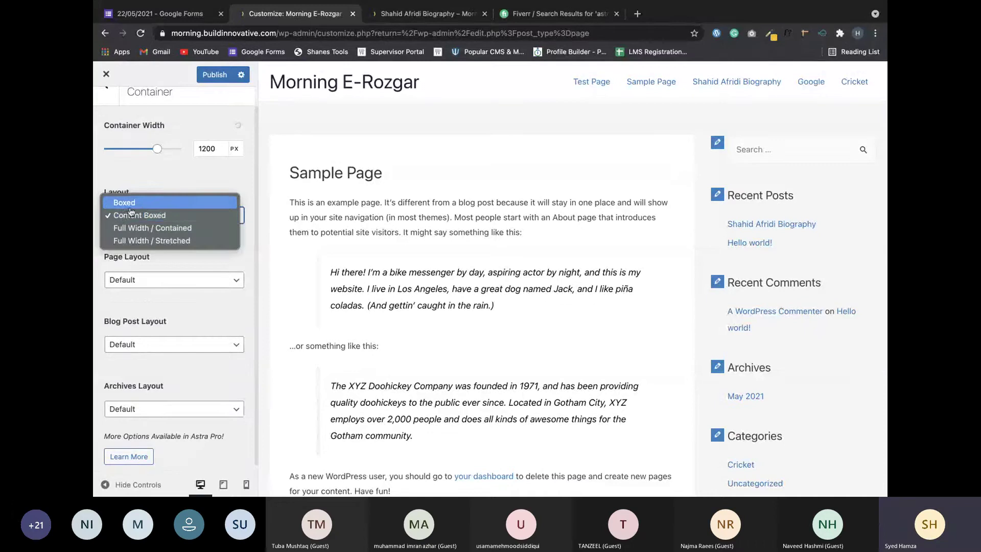
click(147, 207)
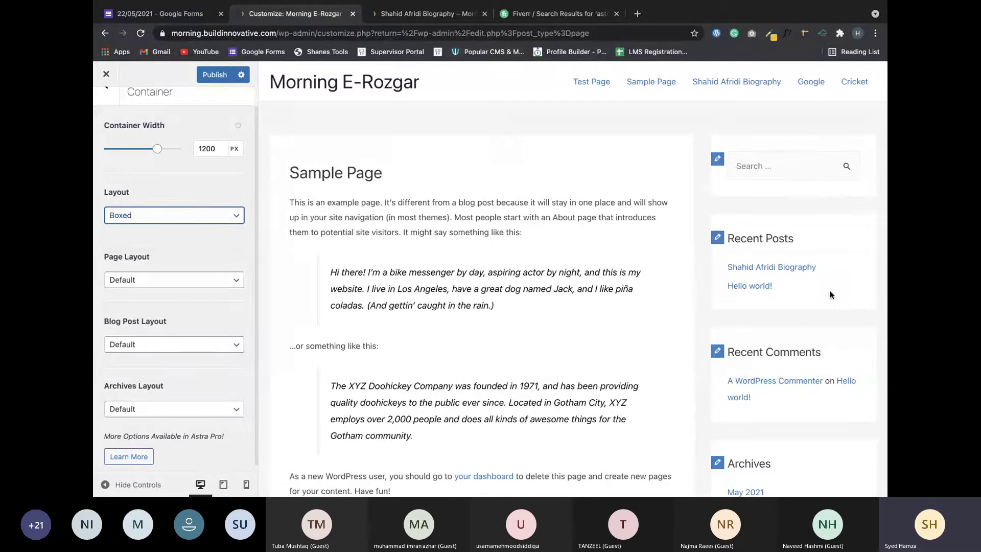
scroll(809, 421, down, 6)
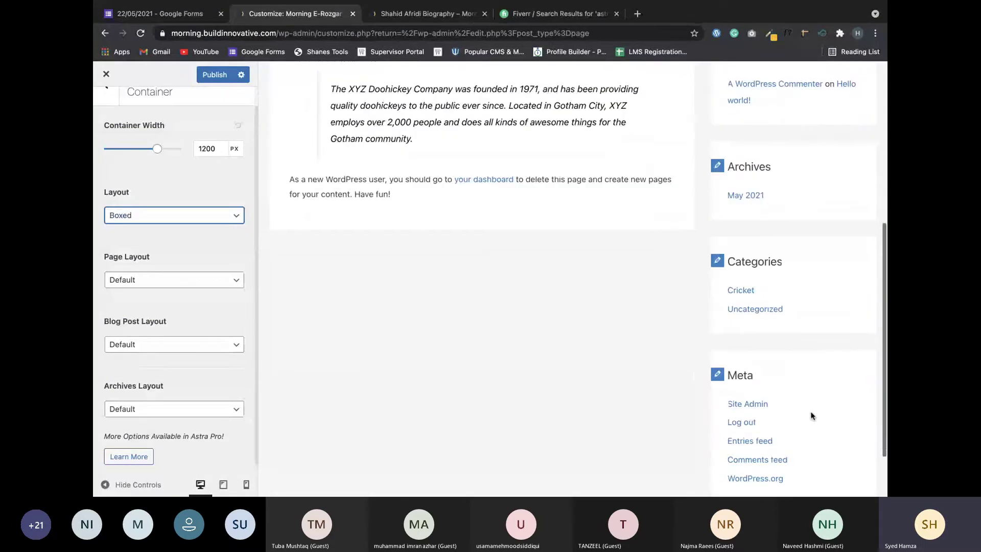
scroll(812, 415, up, 6)
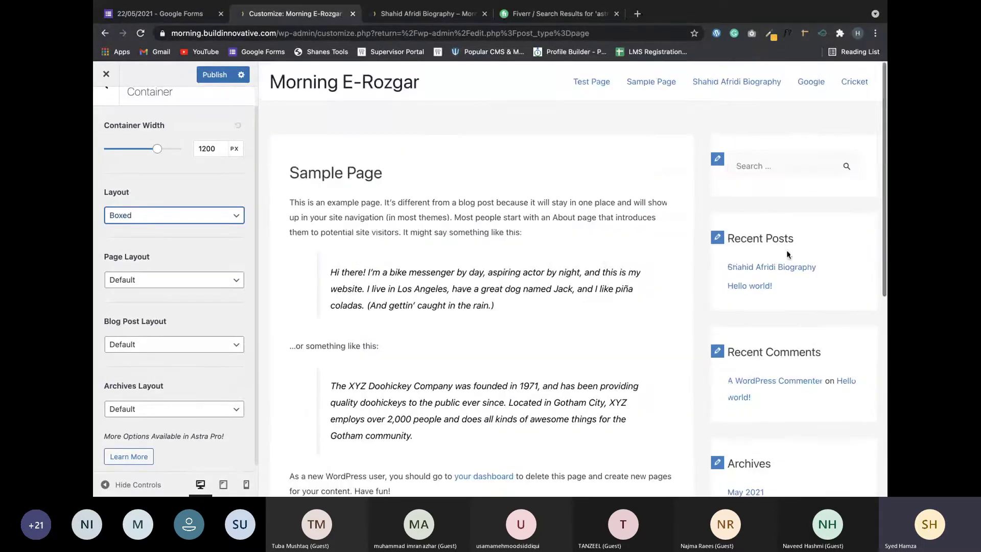
click(197, 215)
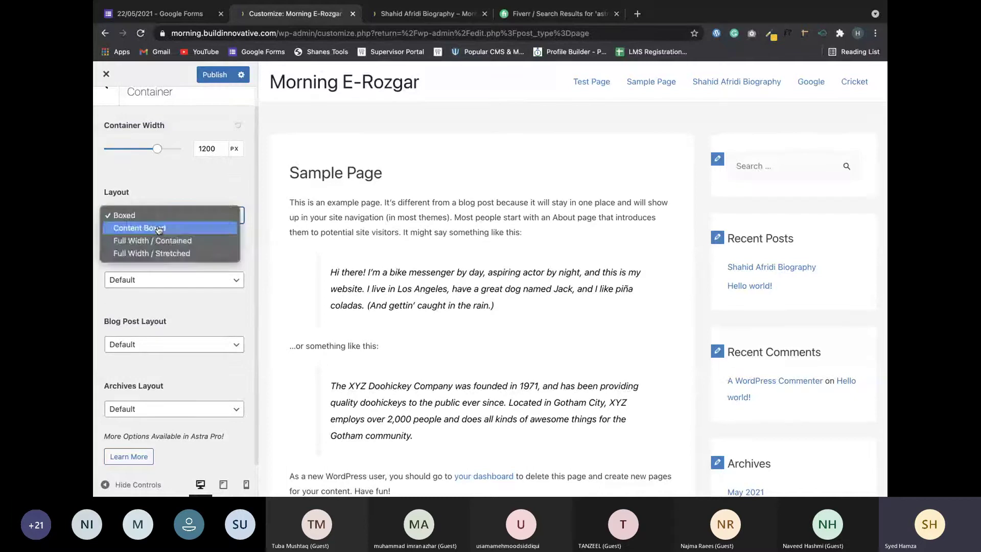
click(159, 228)
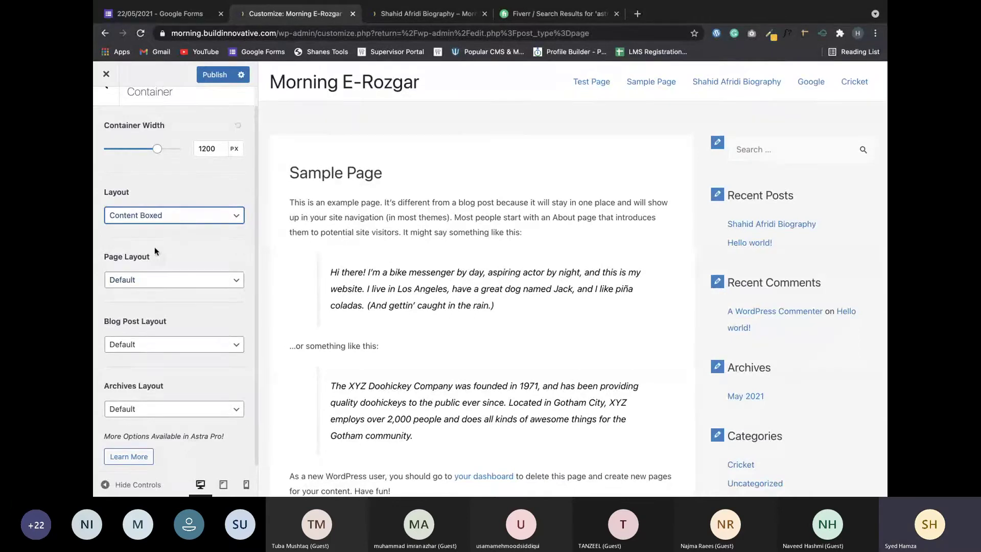
Try the Full Width / Contained option as the Page Layout and set it back to Default.
click(159, 280)
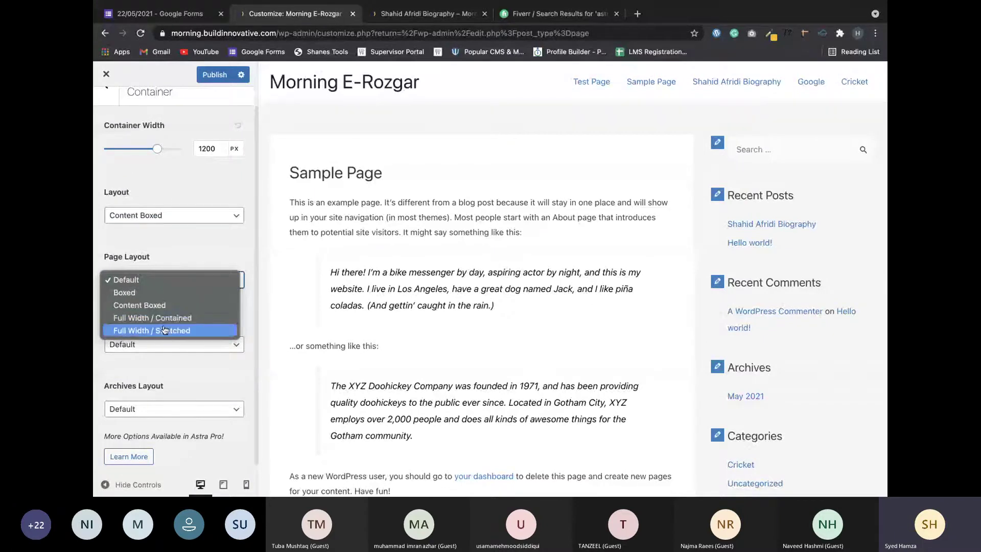
click(163, 321)
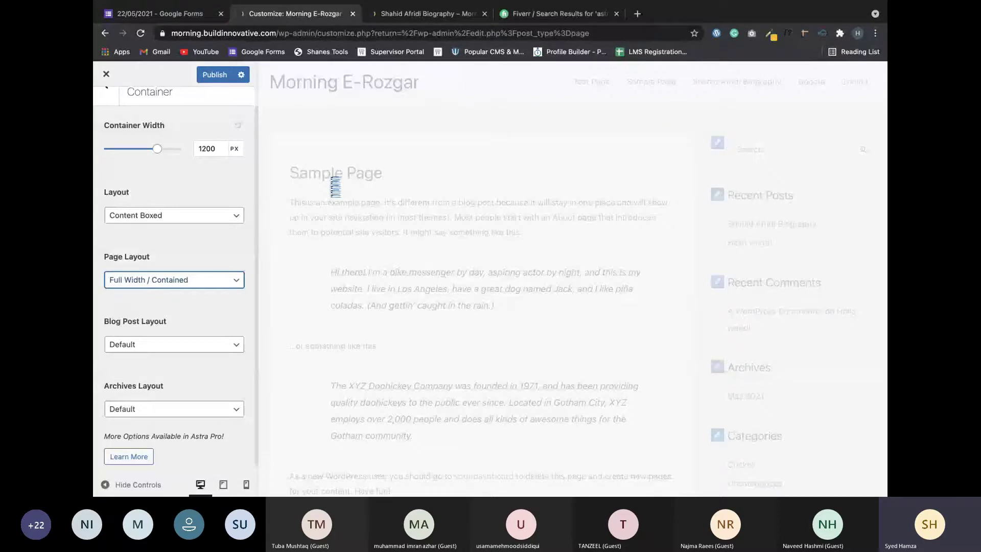
drag(271, 145, 672, 175)
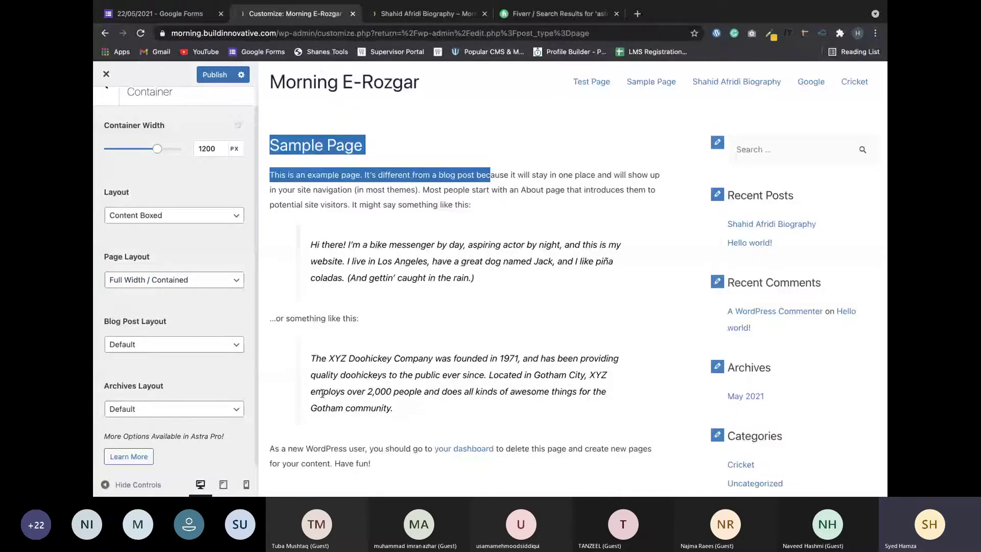
click(556, 224)
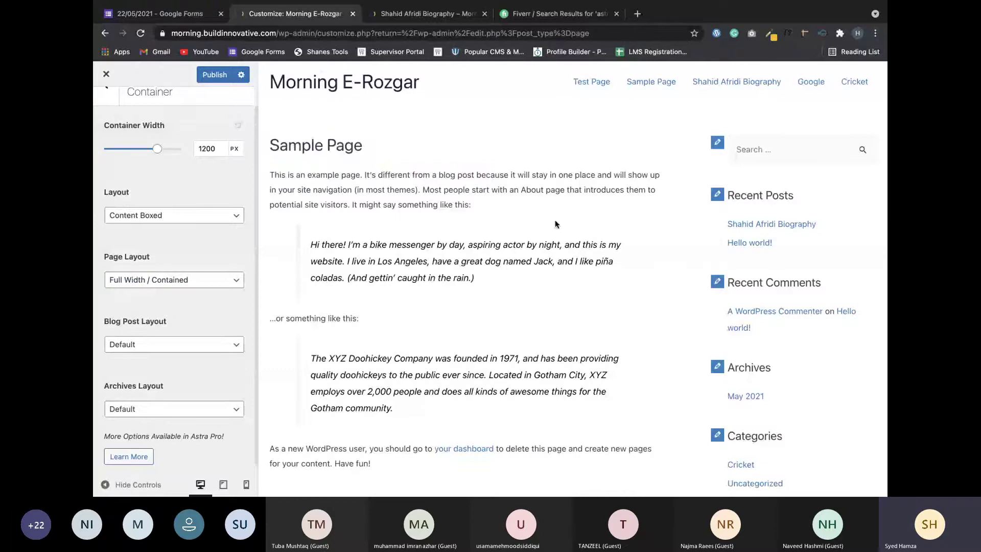
click(165, 279)
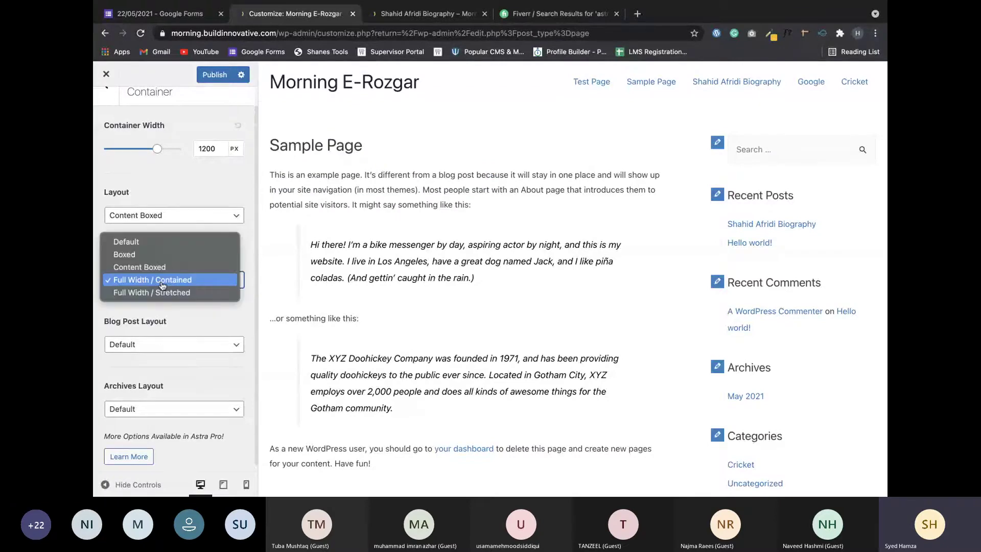
click(195, 244)
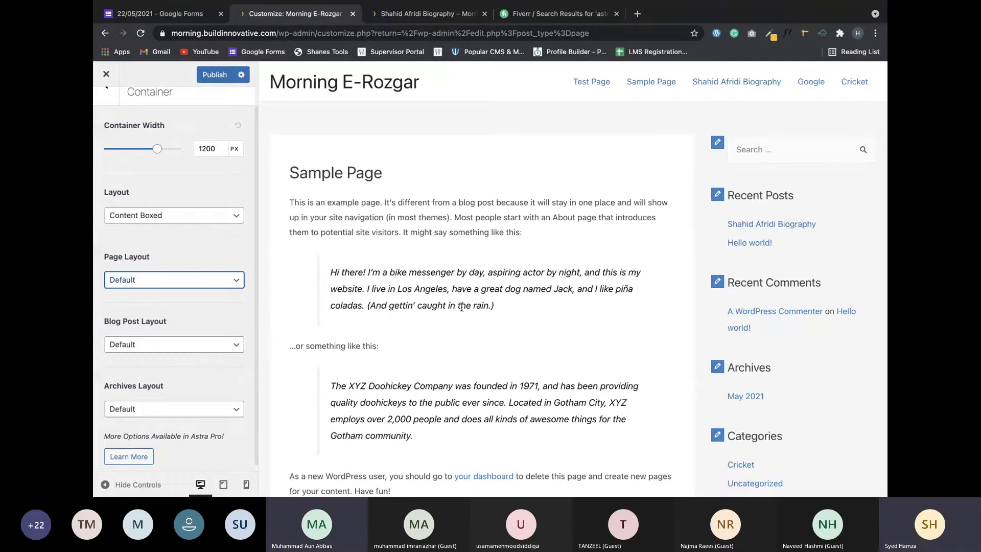
scroll(461, 306, down, 3)
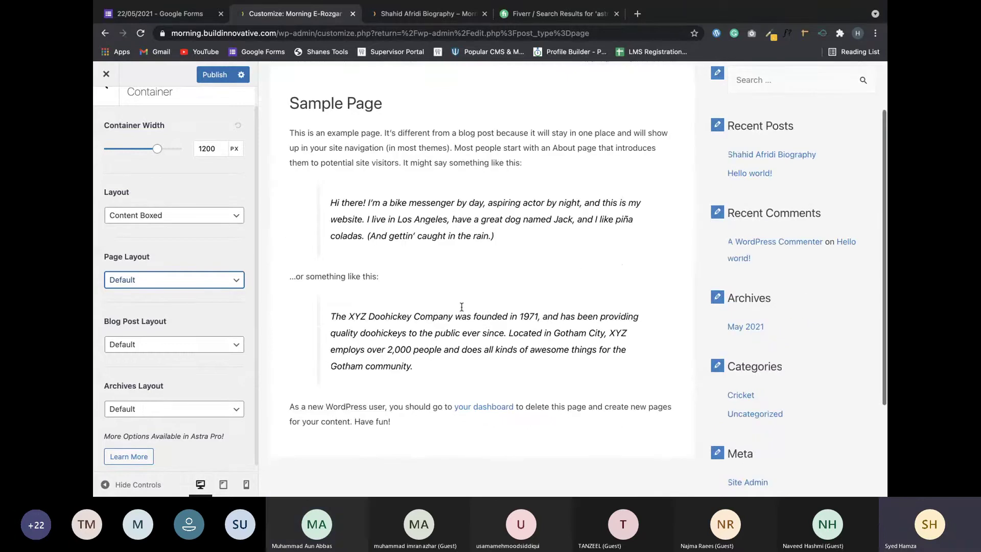
scroll(461, 306, up, 2)
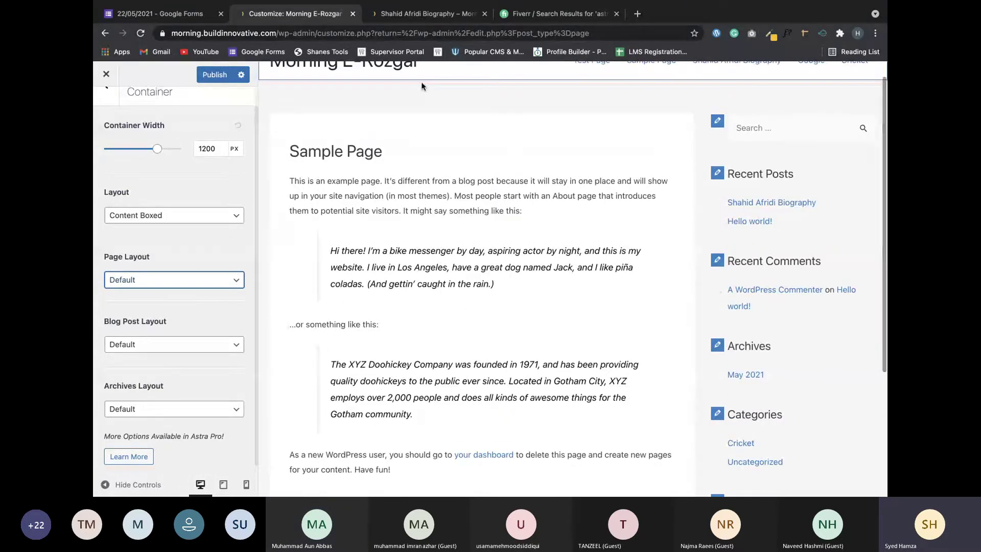
Switch to the Microsoft Teams meeting and check the meeting chat and the participants list.
key(ctrl+Left)
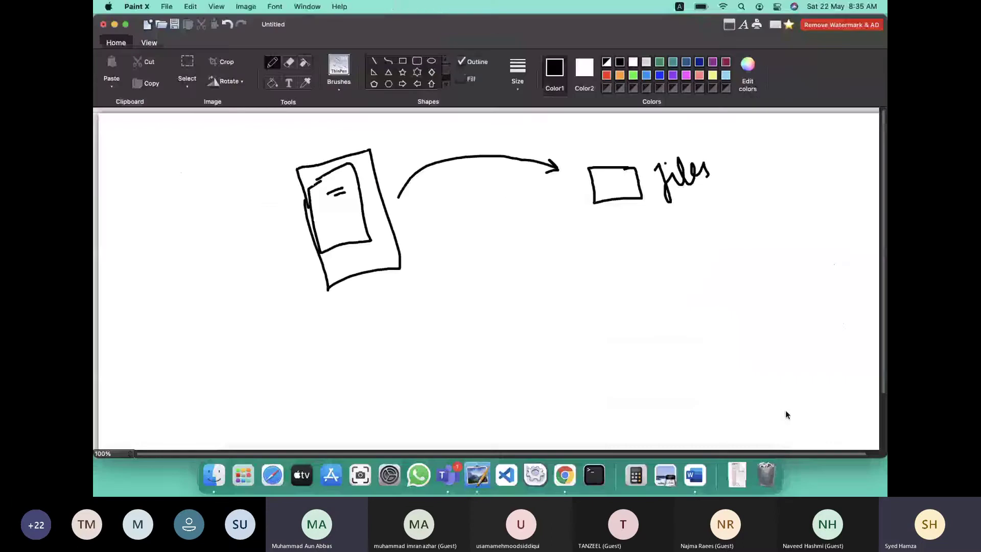
click(786, 410)
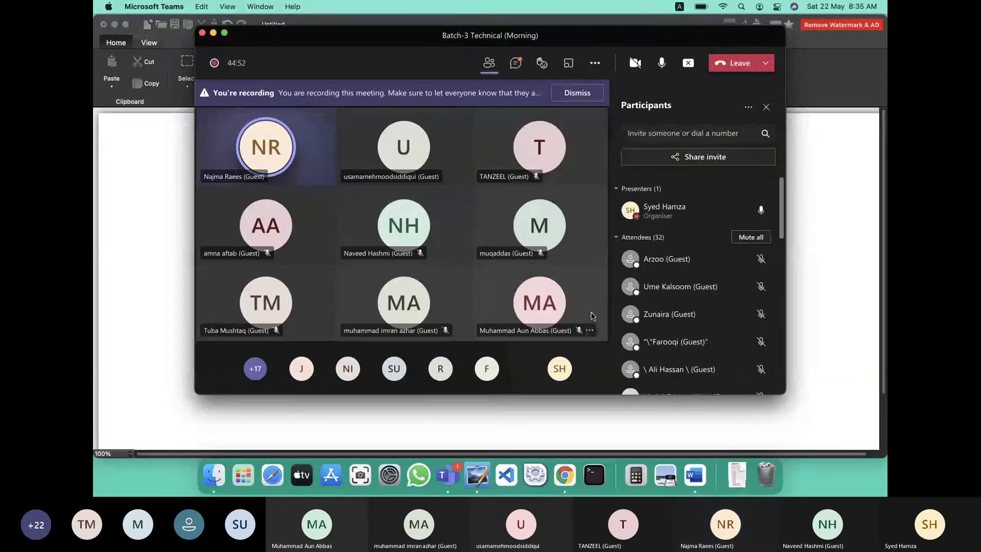
click(523, 67)
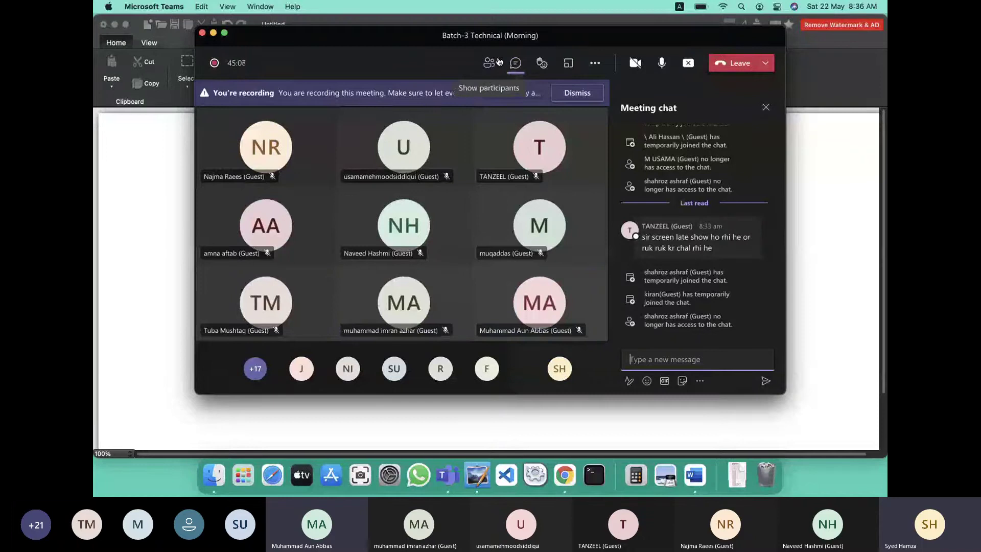
click(491, 62)
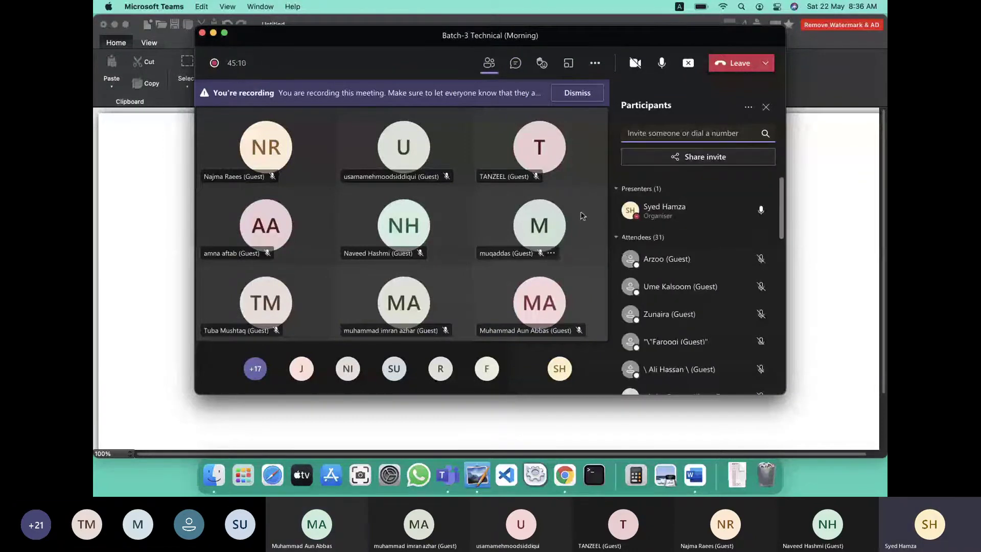
Mute and unmute the meeting microphone, and return to the WordPress Customizer in Chrome.
click(663, 65)
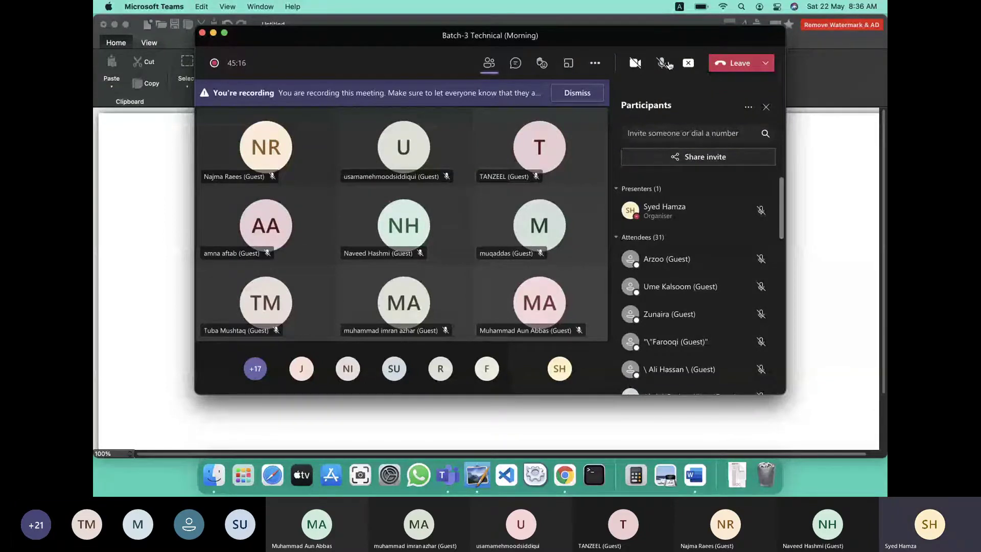
click(666, 64)
click(177, 179)
key(ctrl+Right)
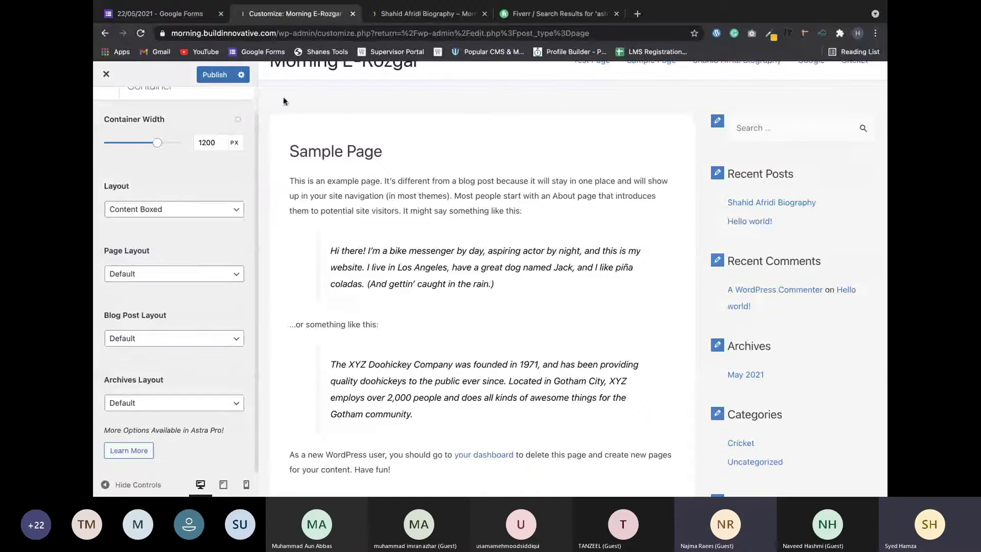
Examine the Container Width field and the available Blog Post Layout options, keeping the layout at Default.
scroll(283, 101, up, 1)
click(209, 143)
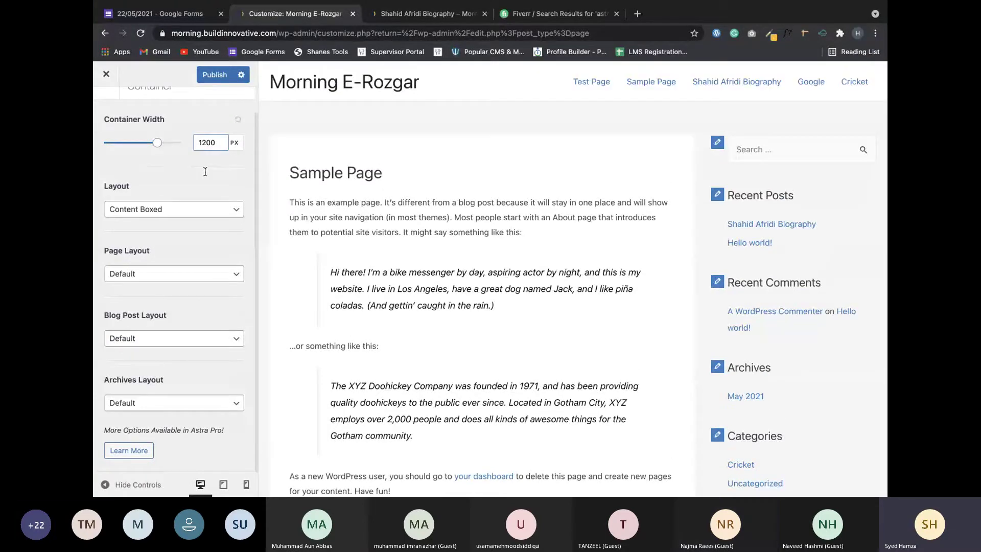
click(205, 172)
drag(123, 315, 172, 314)
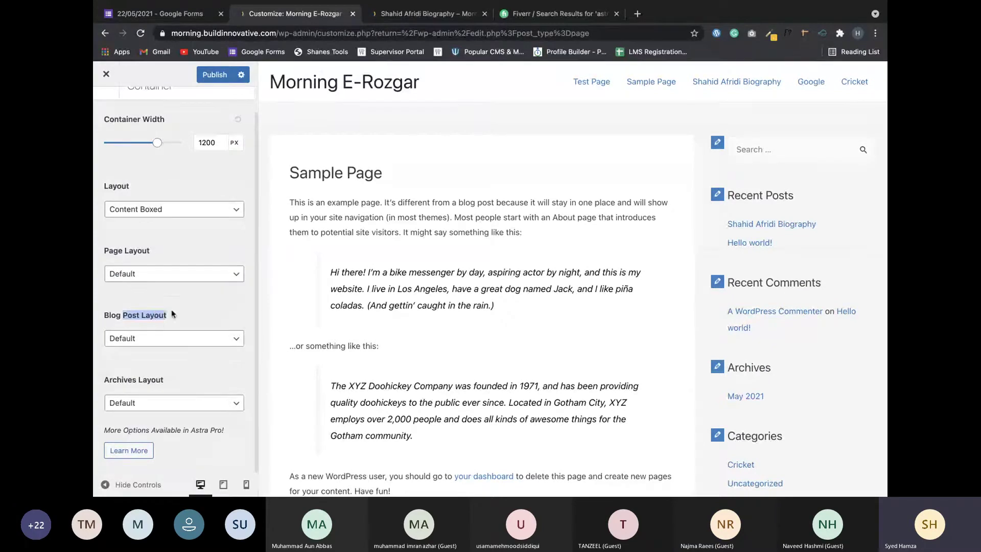
click(144, 338)
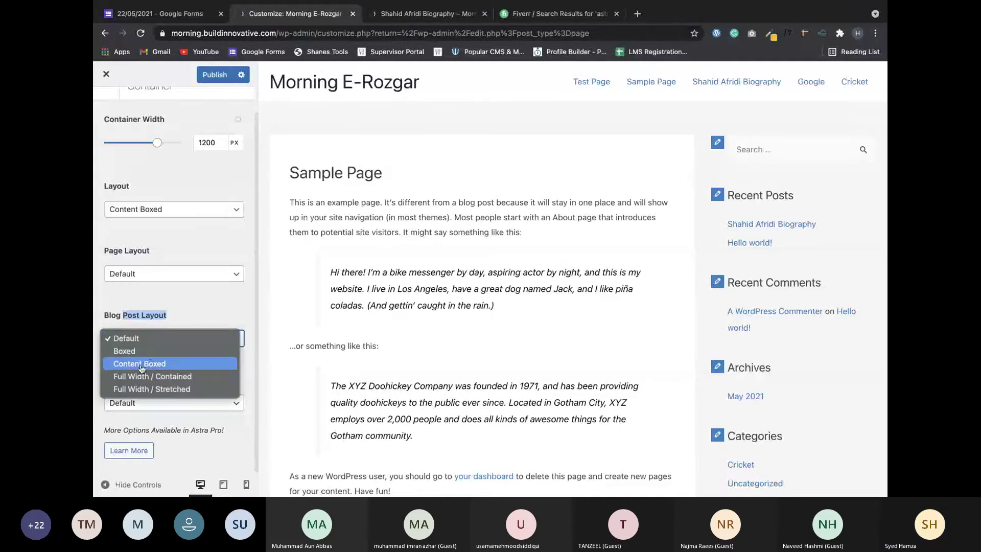
click(182, 344)
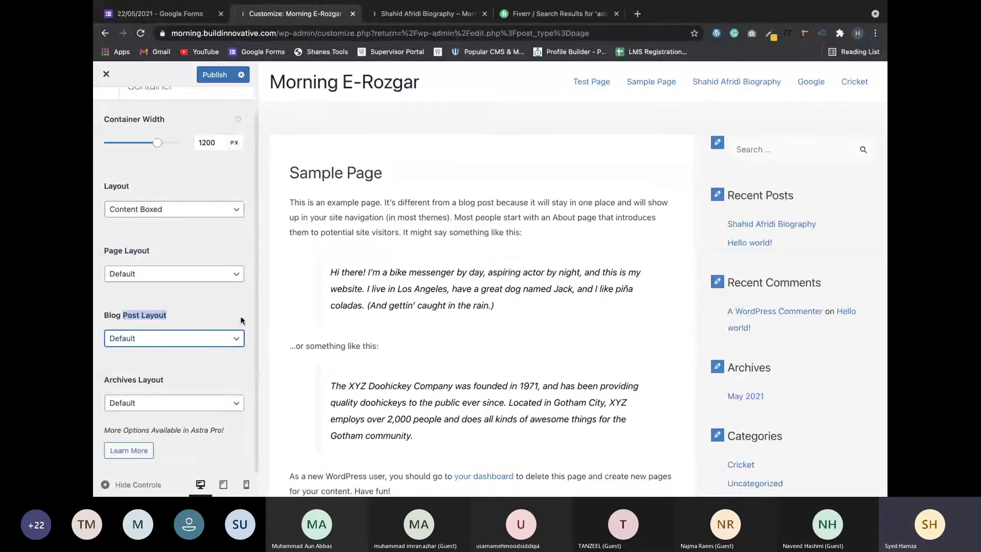
click(360, 235)
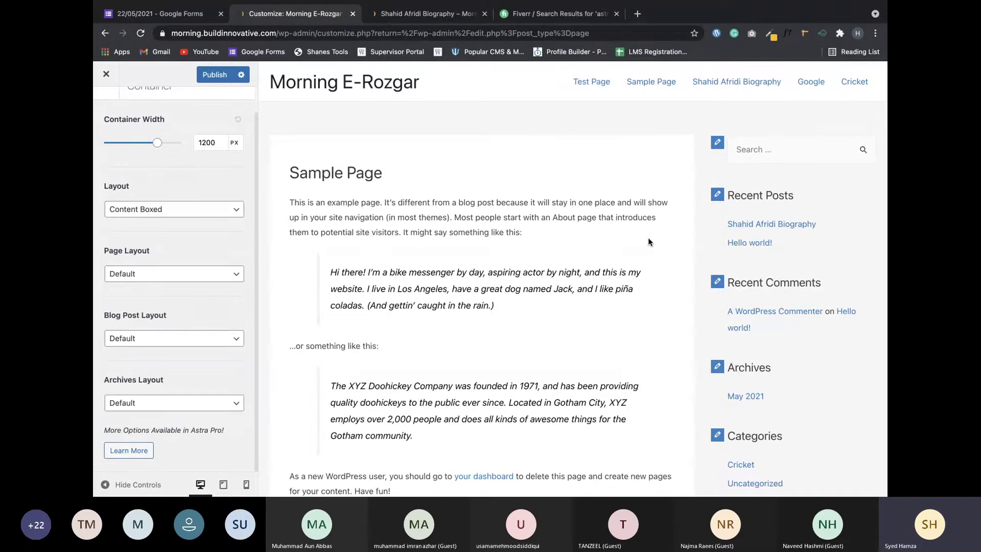
click(204, 338)
click(200, 321)
View the Archives Layout options, keep Default, and return to the Global settings.
drag(105, 382, 179, 392)
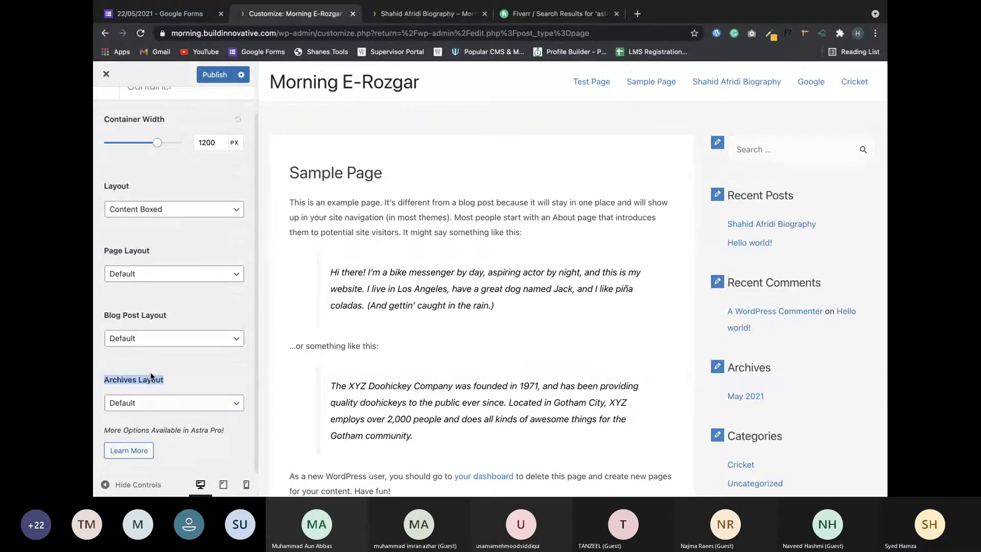
click(150, 406)
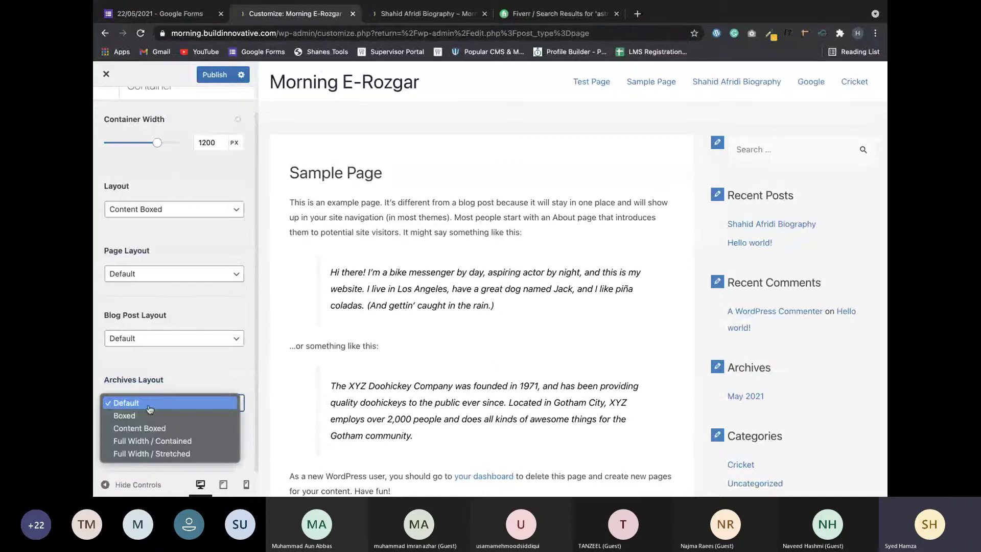
click(150, 404)
scroll(195, 368, up, 1)
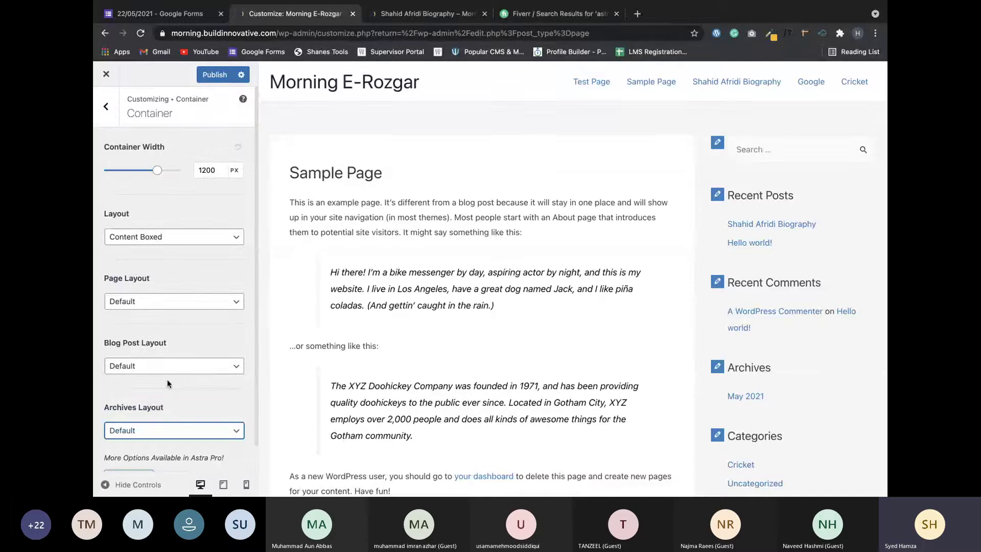
click(99, 379)
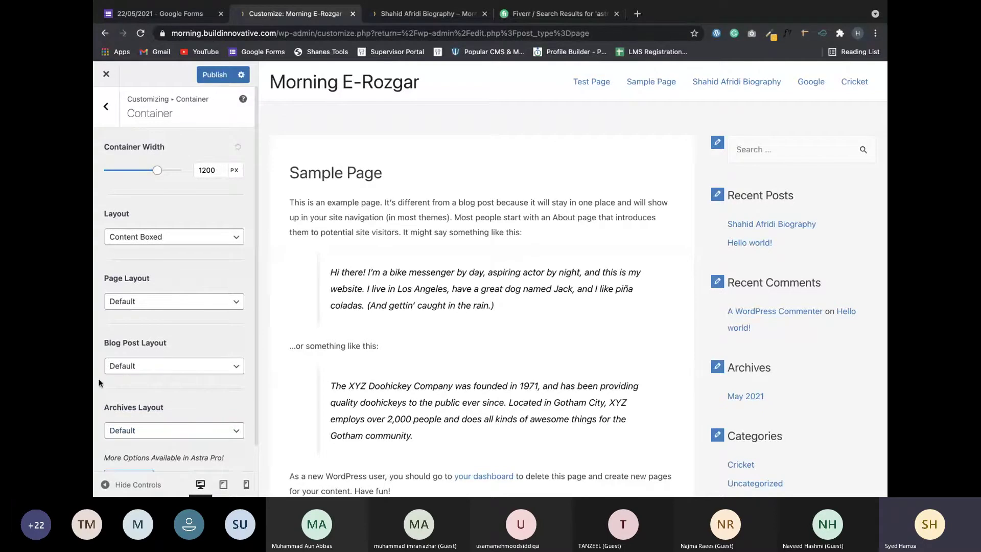
click(110, 116)
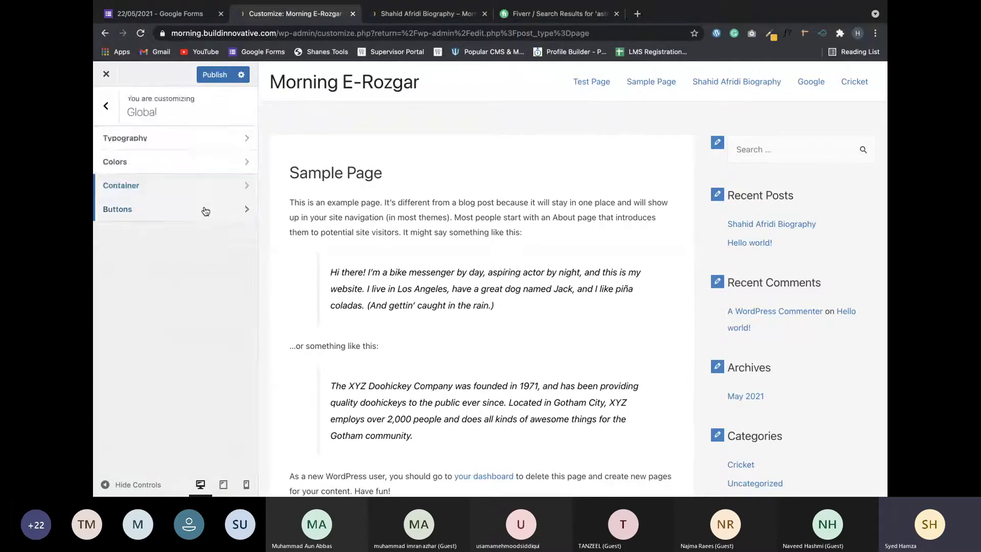
Open the global Buttons settings and look through the button options and the Sample Page preview.
click(204, 209)
scroll(178, 333, down, 1)
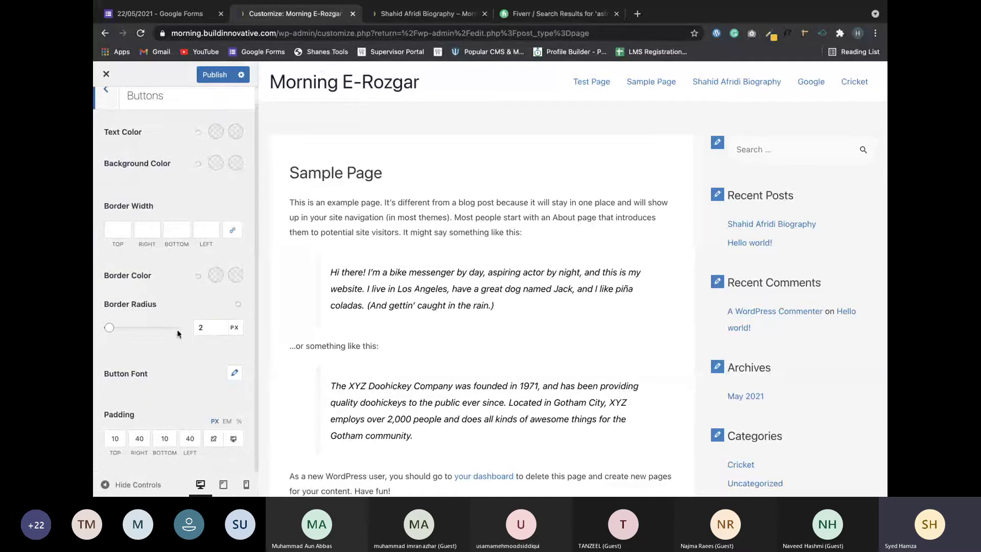
scroll(179, 335, up, 1)
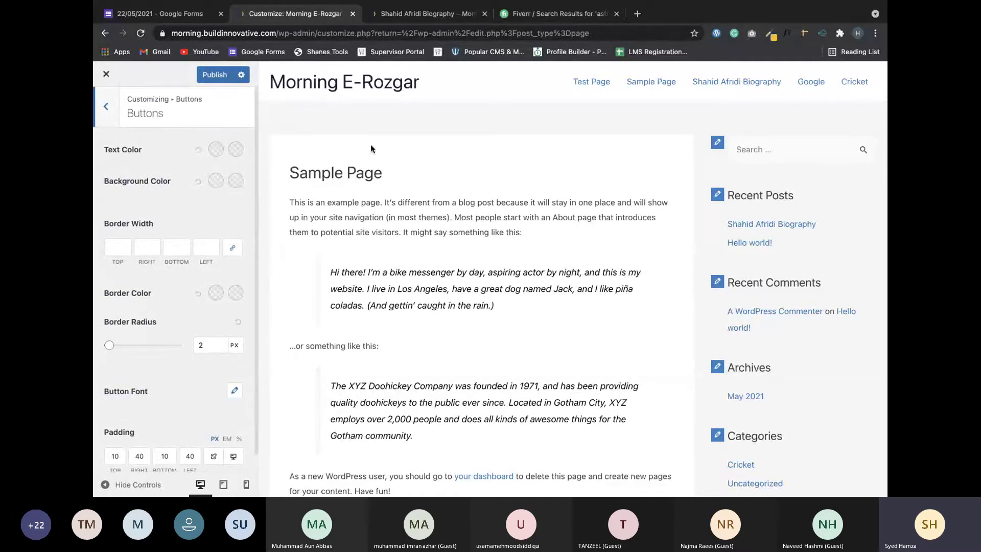
scroll(381, 151, down, 3)
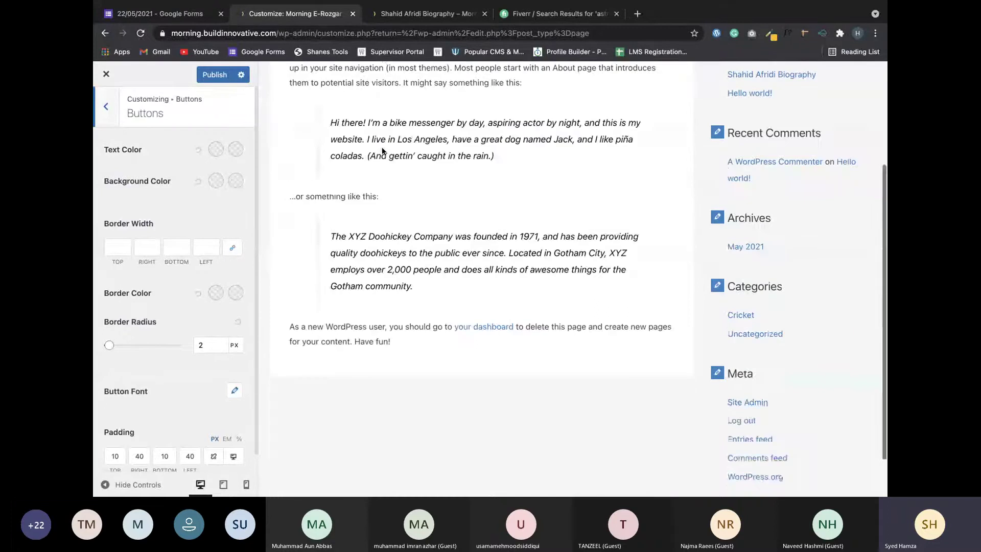
Leave the global Buttons settings, open the Header Builder, and view its Design and General options.
scroll(382, 151, up, 3)
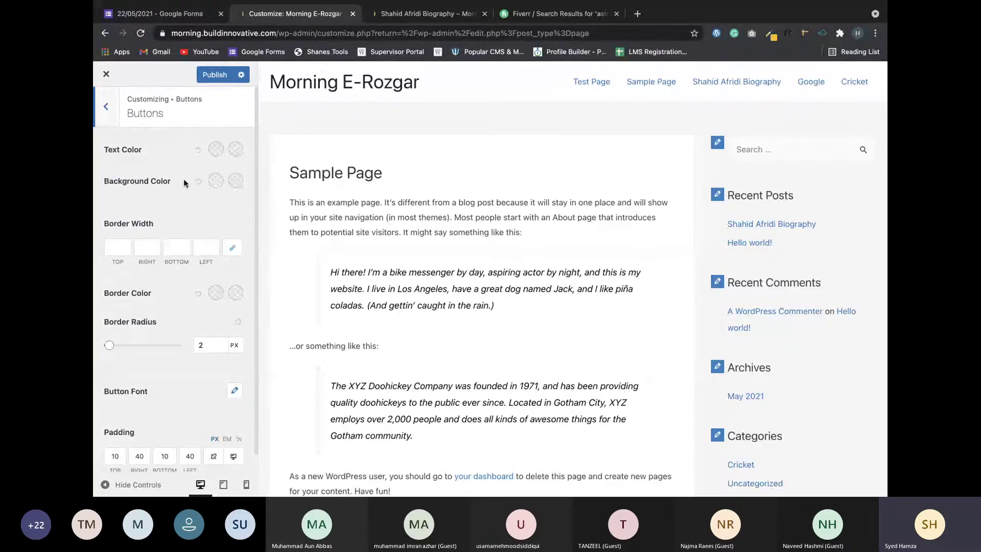
click(106, 107)
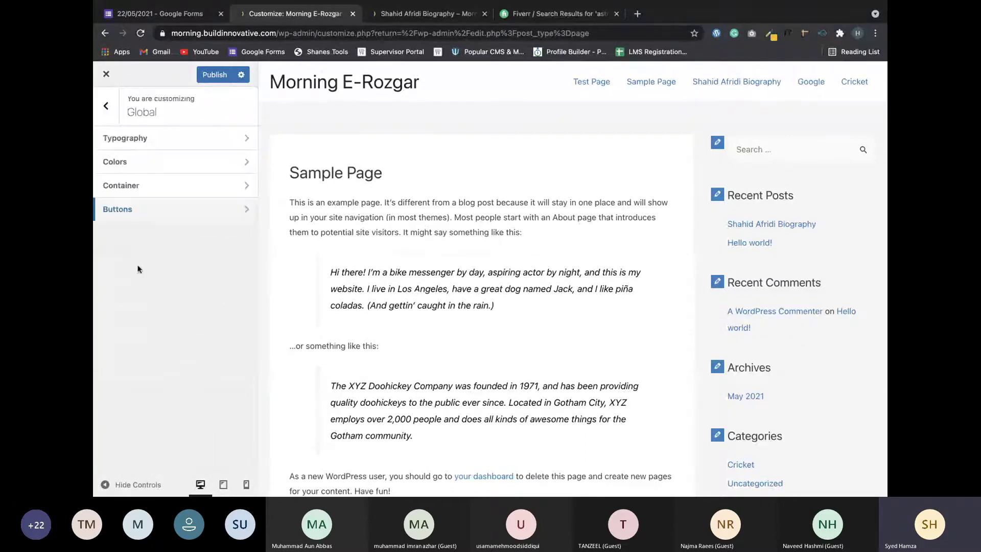
click(105, 105)
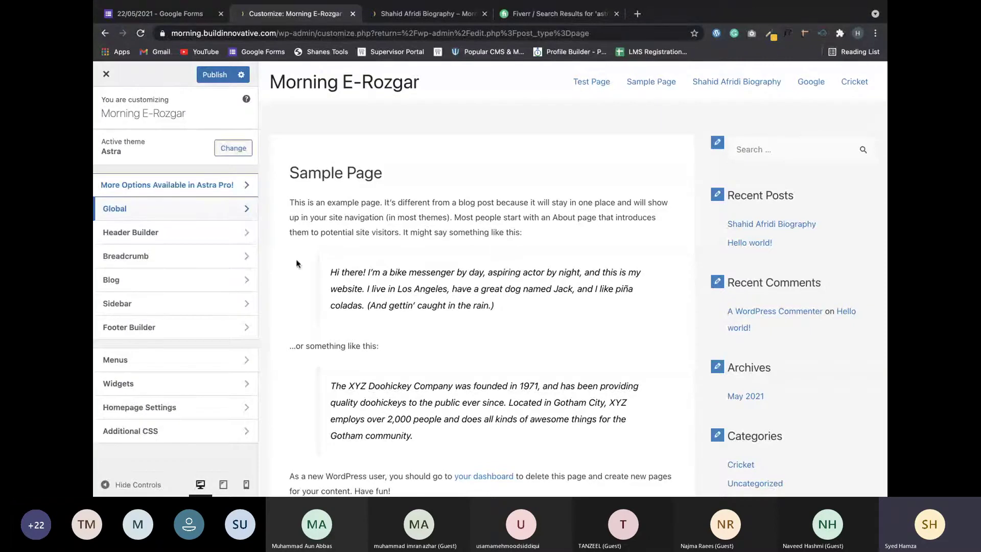
click(190, 233)
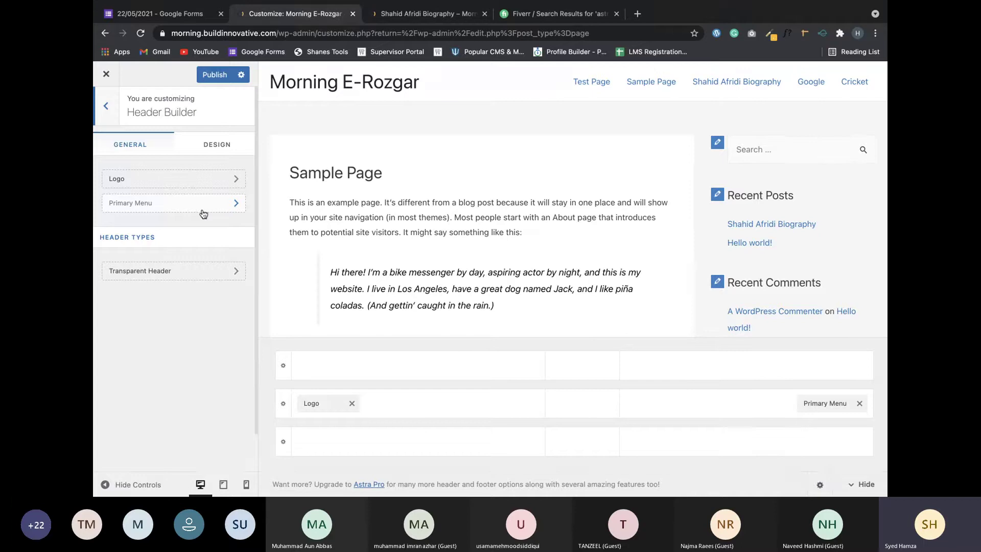
click(223, 154)
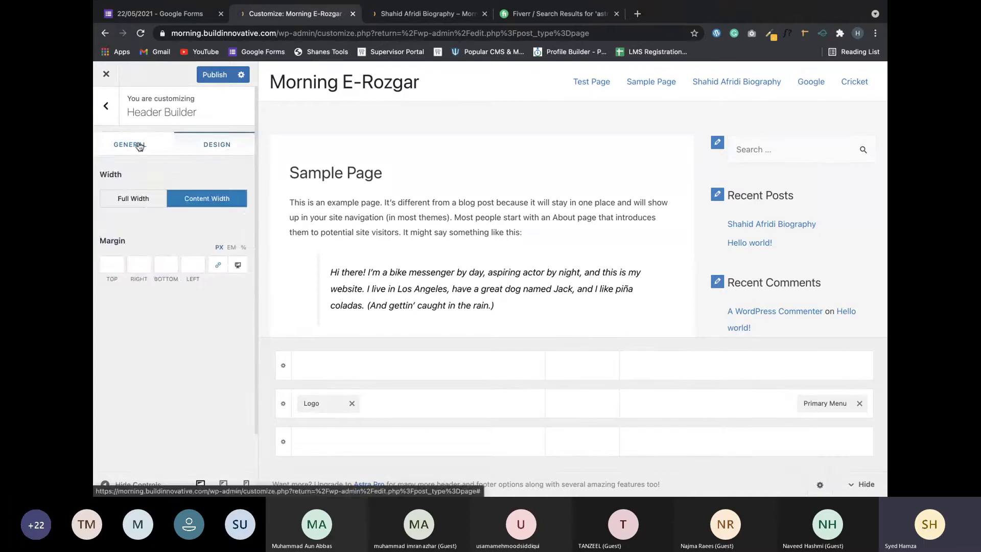
click(139, 146)
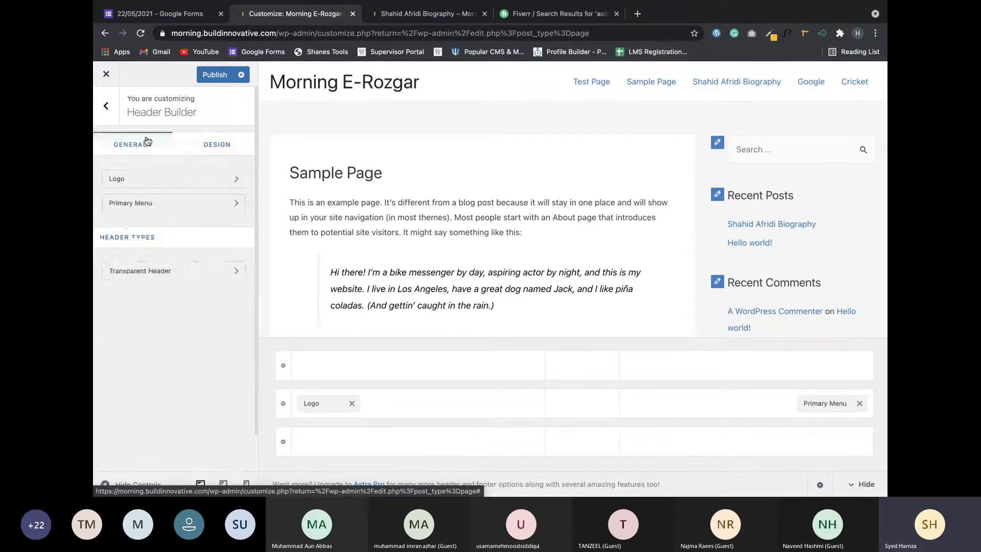
Set the cropped circle.png image from the media library as the header logo and turn off Display Site Title.
click(312, 102)
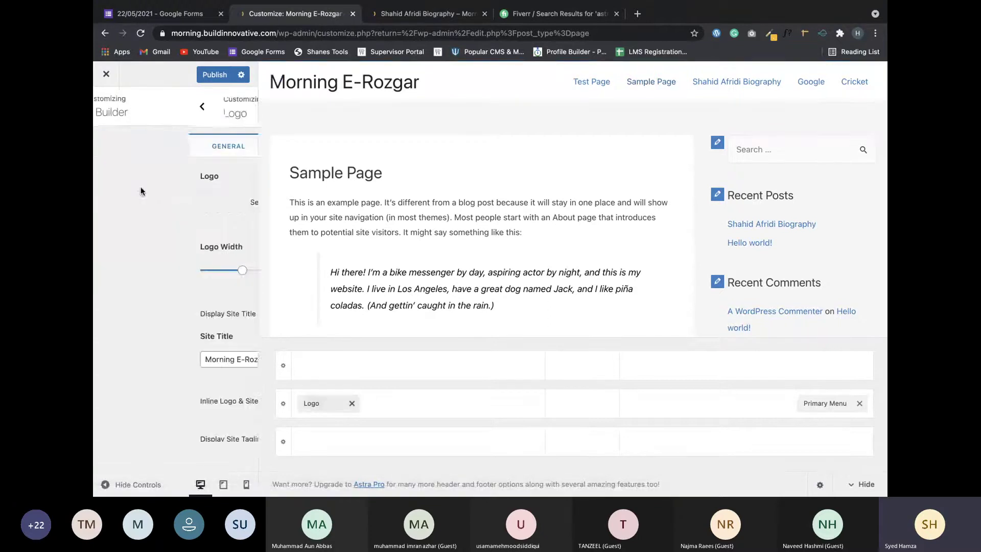
scroll(136, 284, down, 2)
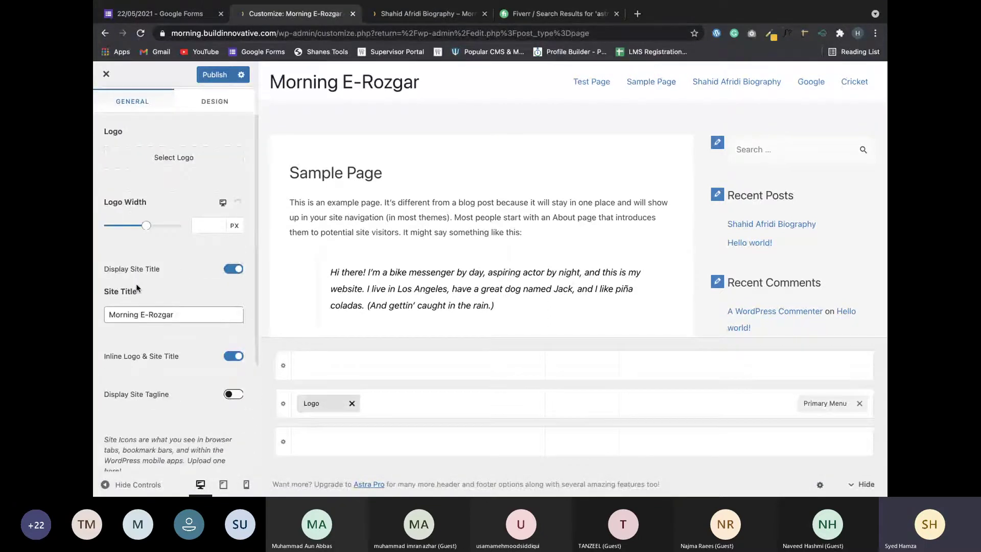
scroll(136, 284, down, 2)
scroll(136, 284, up, 5)
click(186, 204)
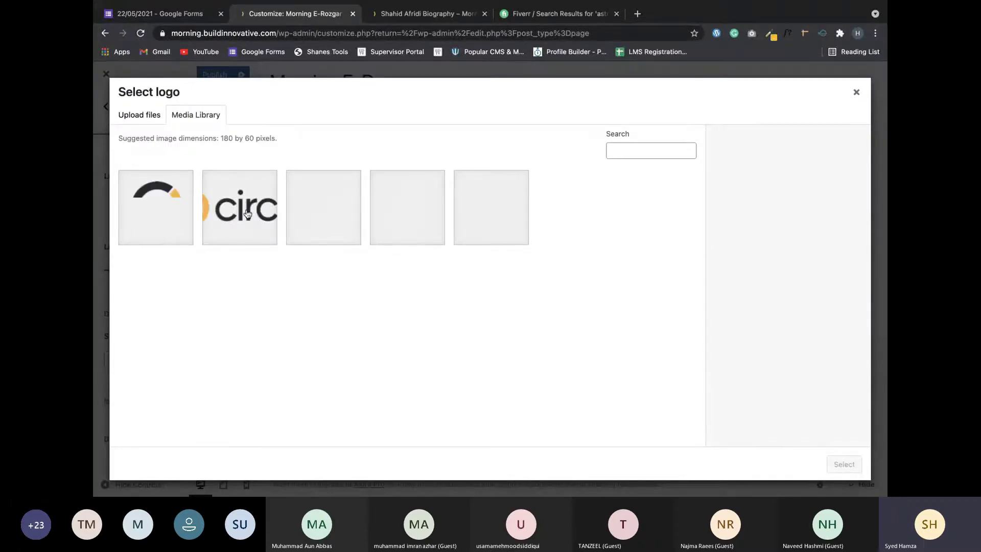
click(326, 214)
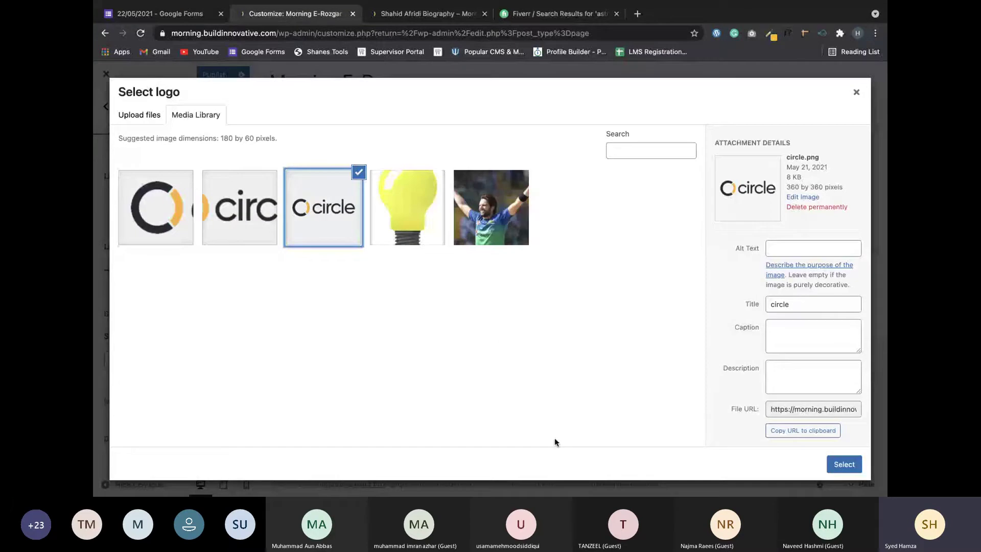
click(844, 464)
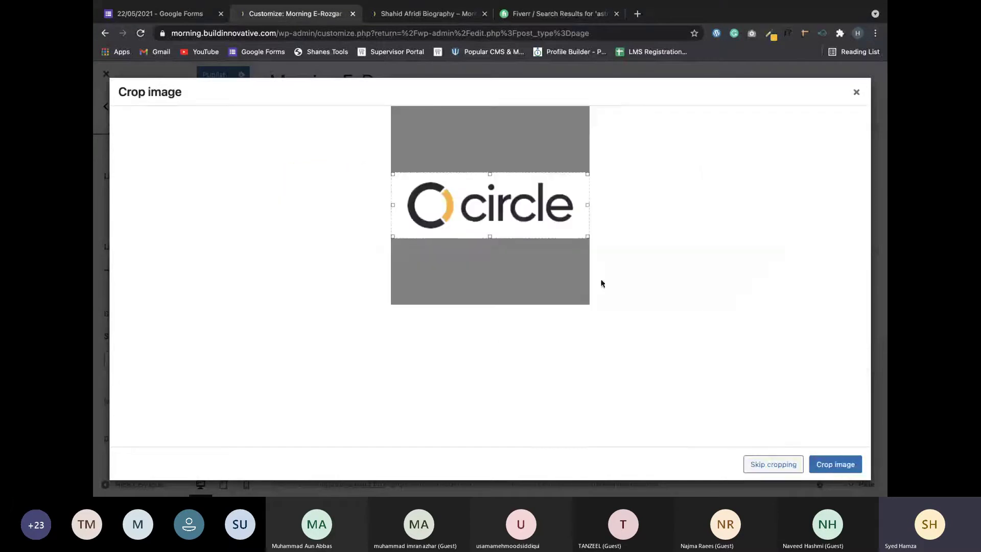
click(840, 464)
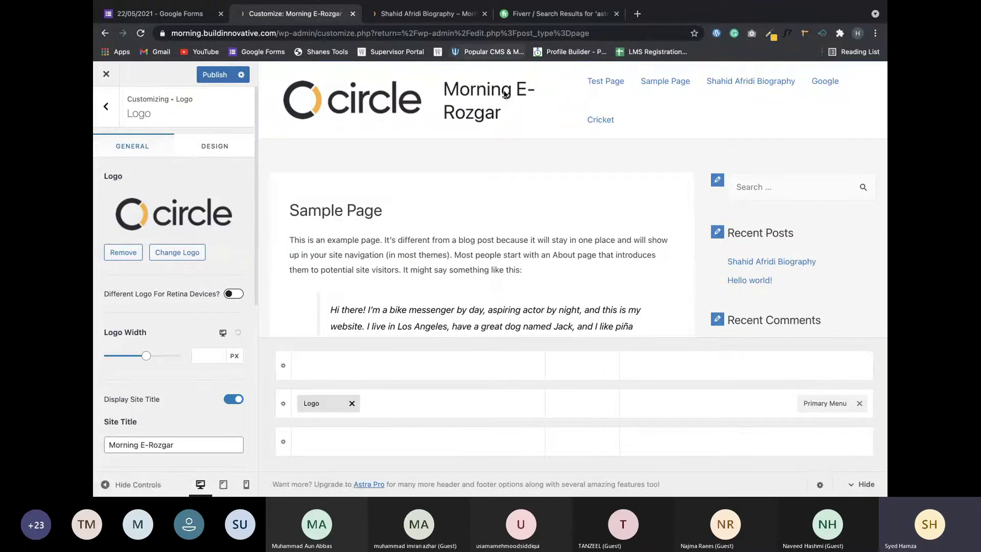
click(233, 400)
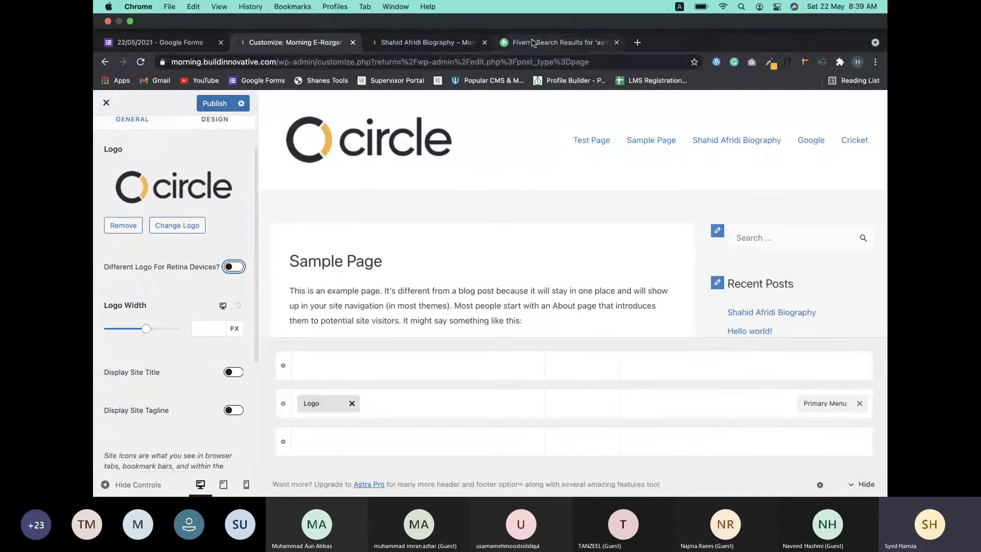
Search Google for "retina display" in a new browser tab.
click(638, 43)
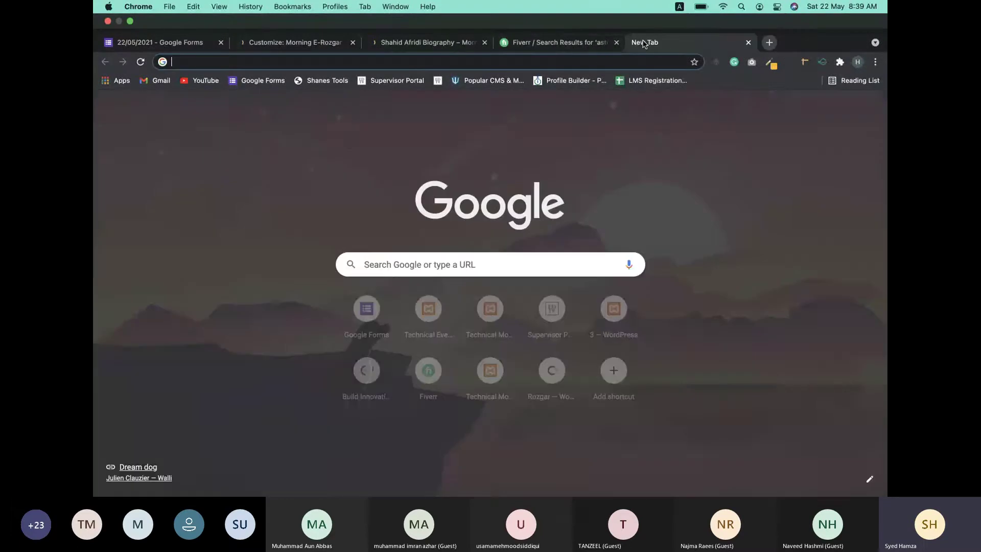
text(re)
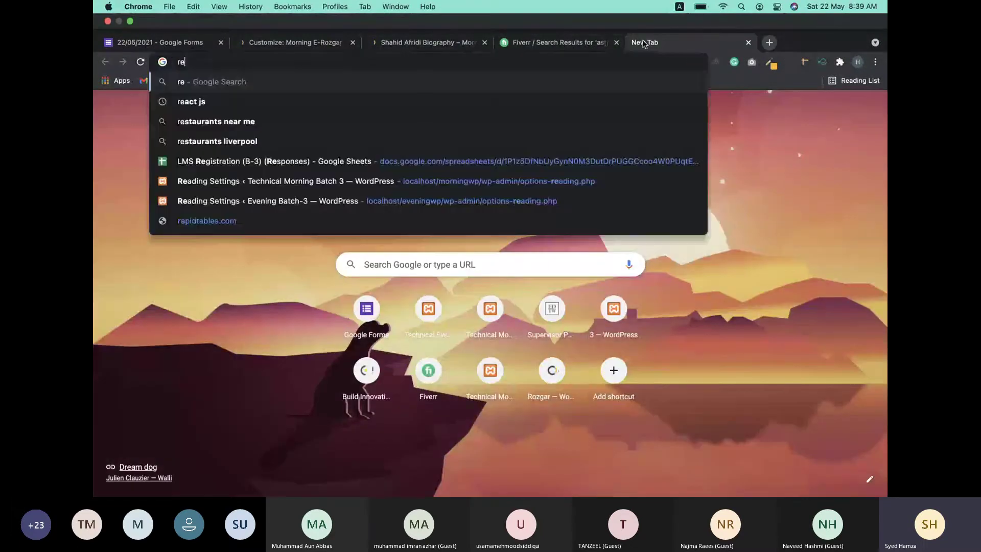
text(tina di)
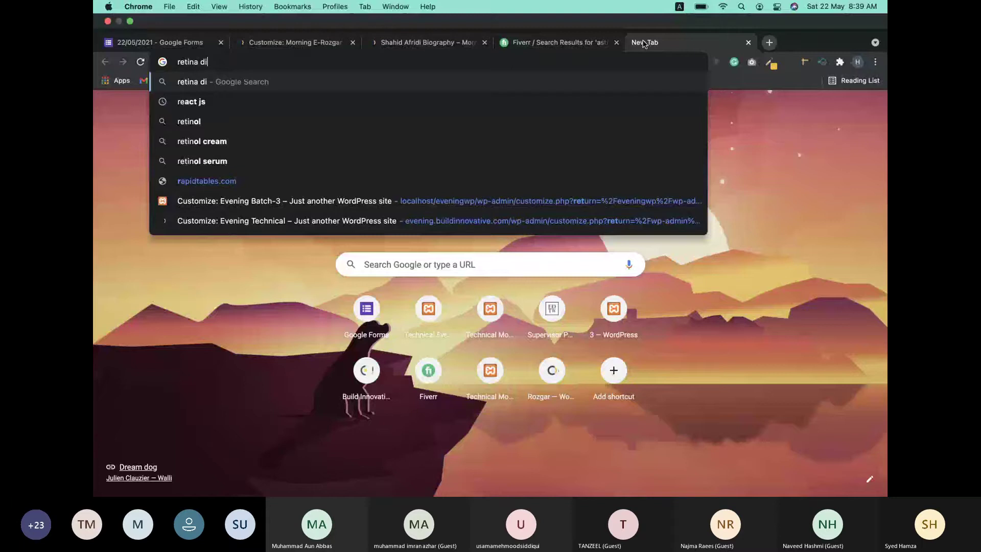
text(splay)
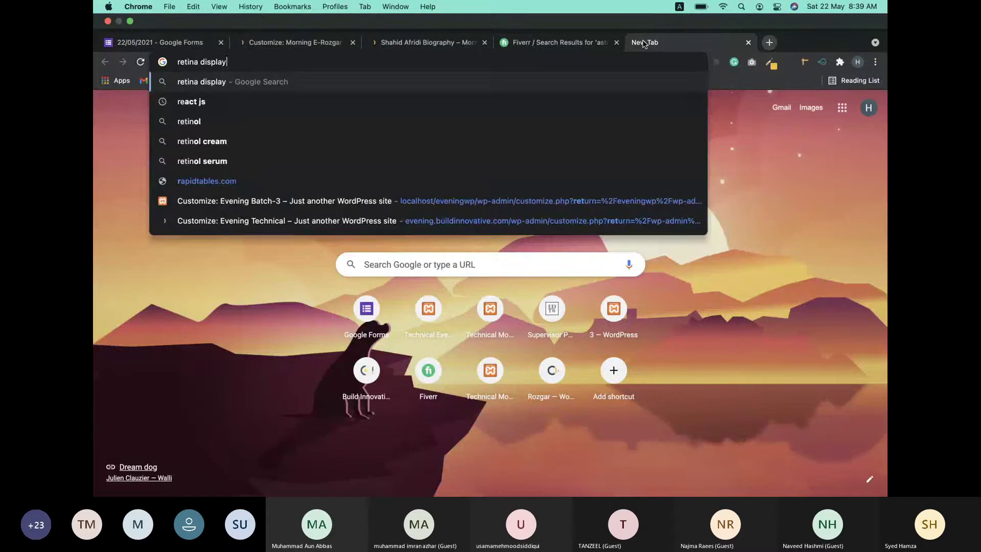
key(Return)
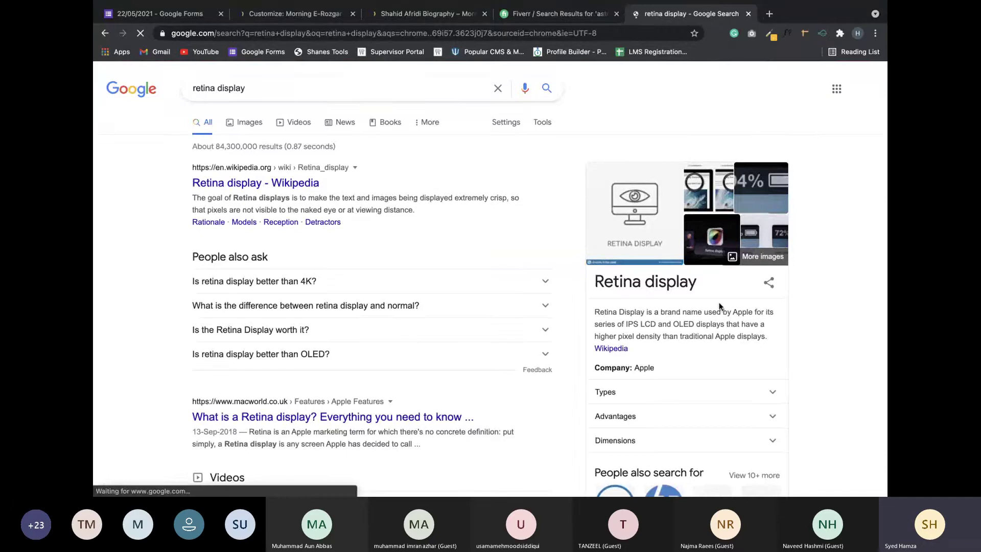
Read the Retina display description in the search results and show the image results for the same query.
triple_click(668, 312)
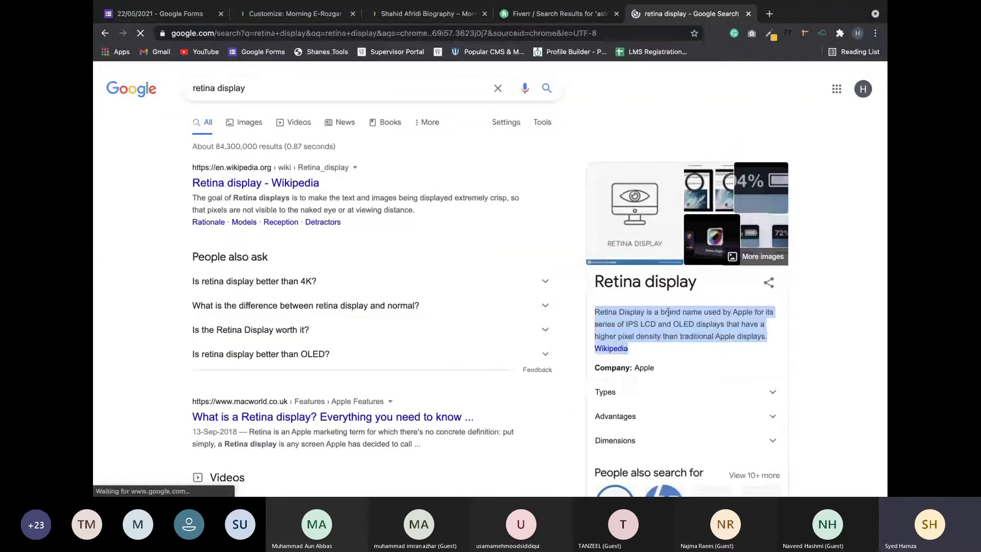
click(769, 335)
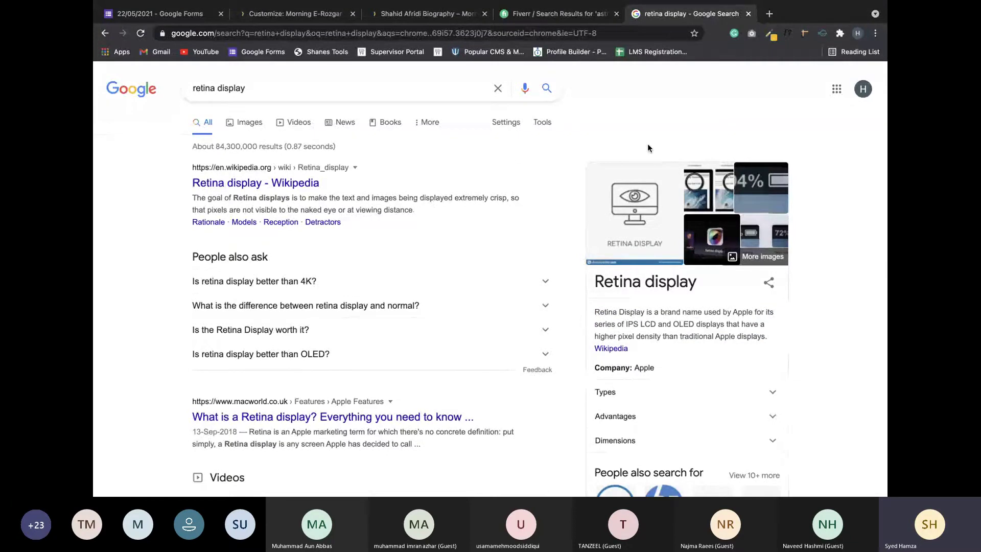
click(248, 128)
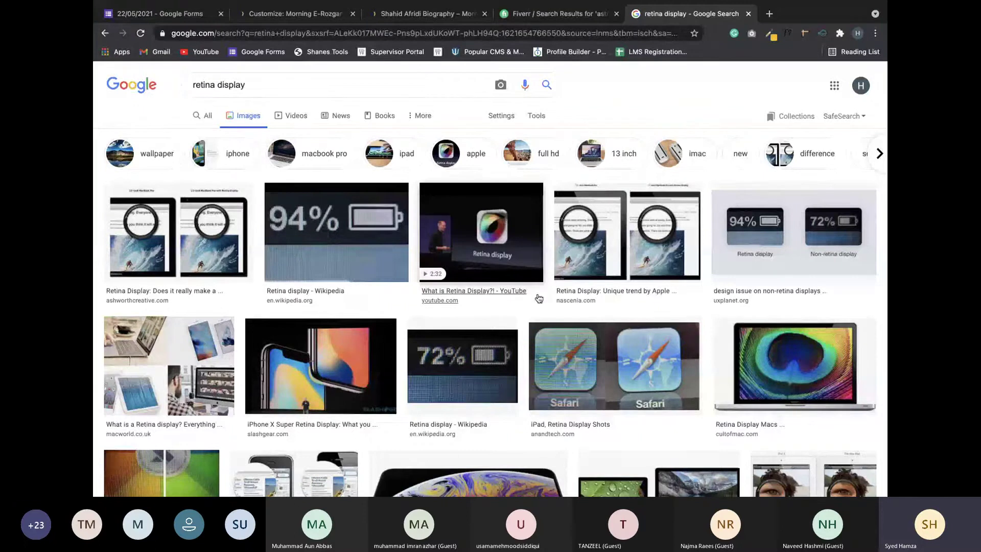
Switch to Paint X, clear the existing sketch from the canvas, and draw a tiny black pencil box.
key(ctrl+Left)
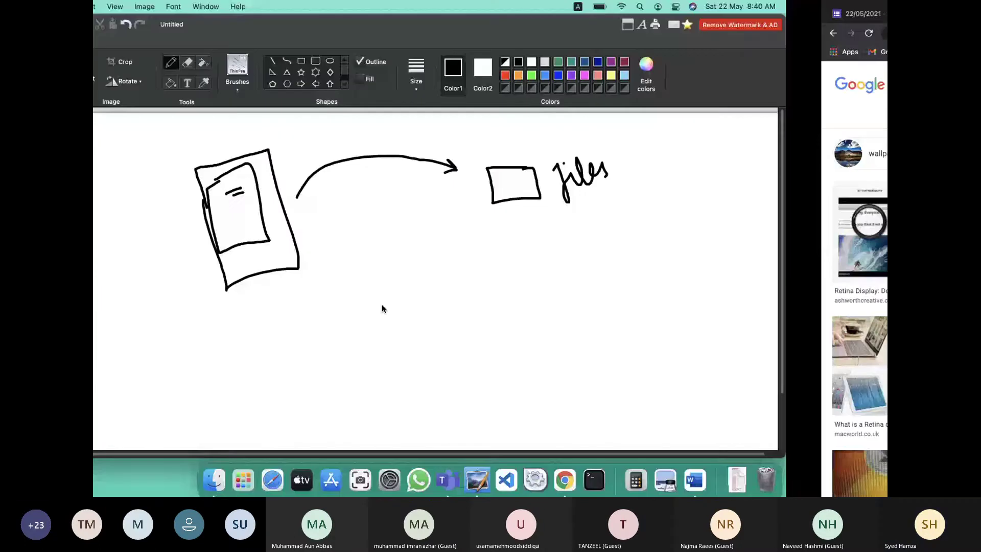
key(super+Tab)
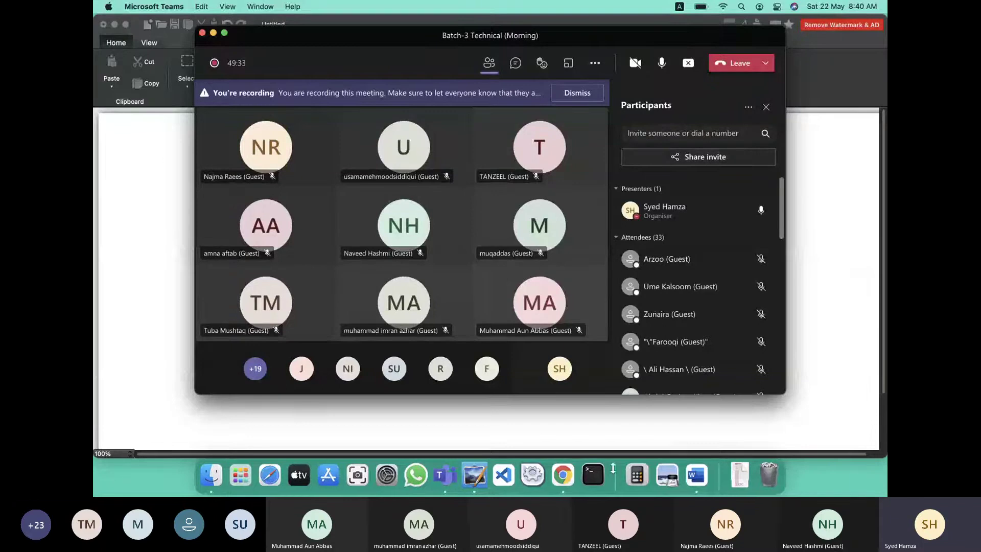
click(619, 431)
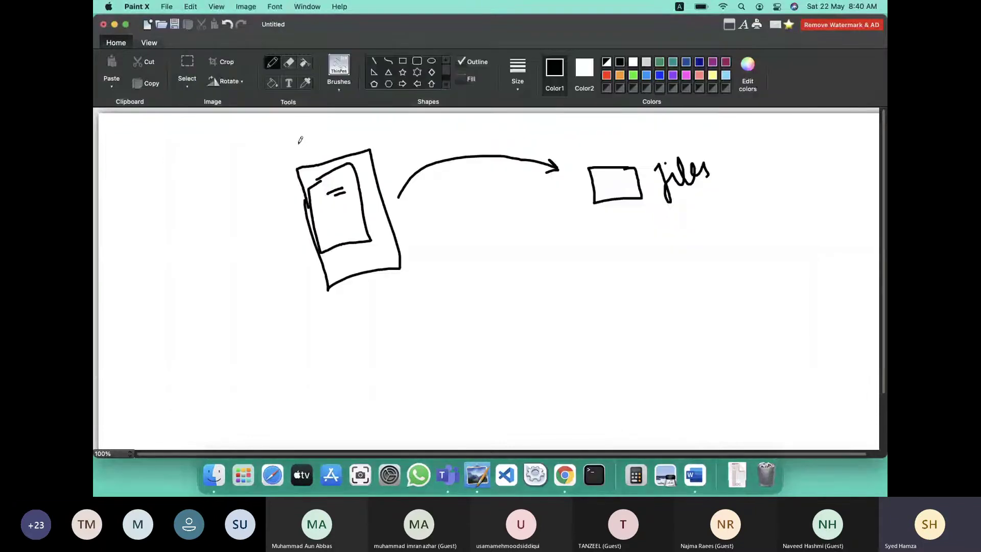
click(187, 64)
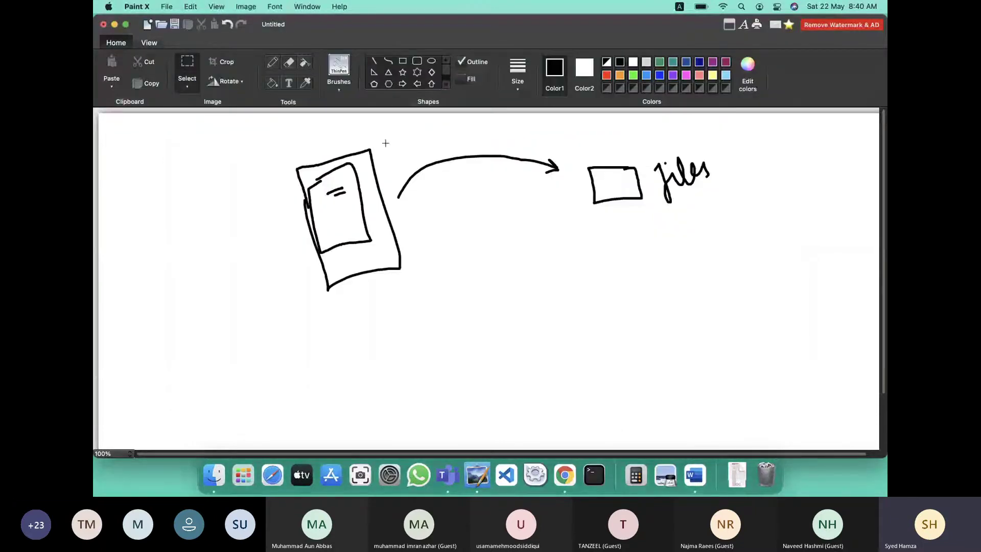
drag(283, 144, 414, 306)
key(Delete)
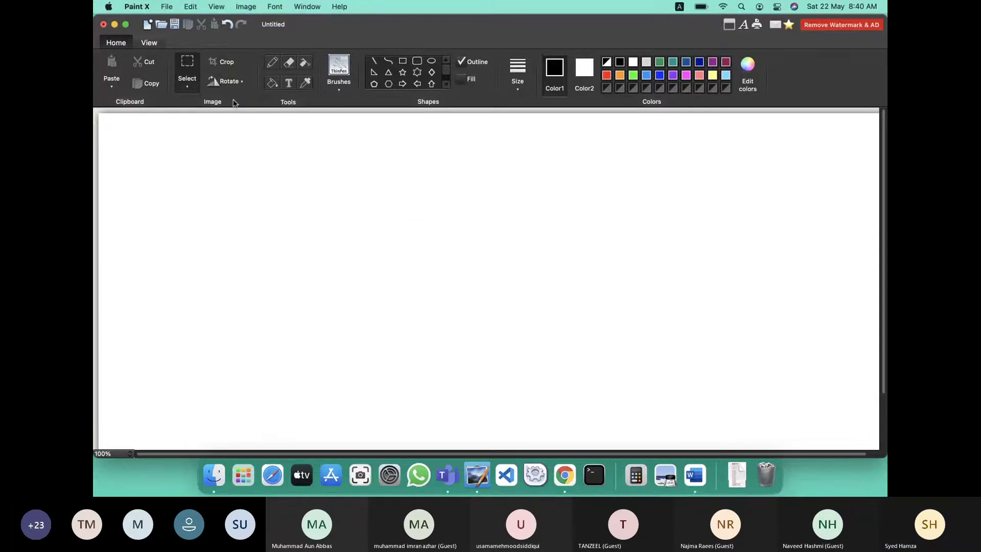
key(p)
drag(292, 312, 297, 314)
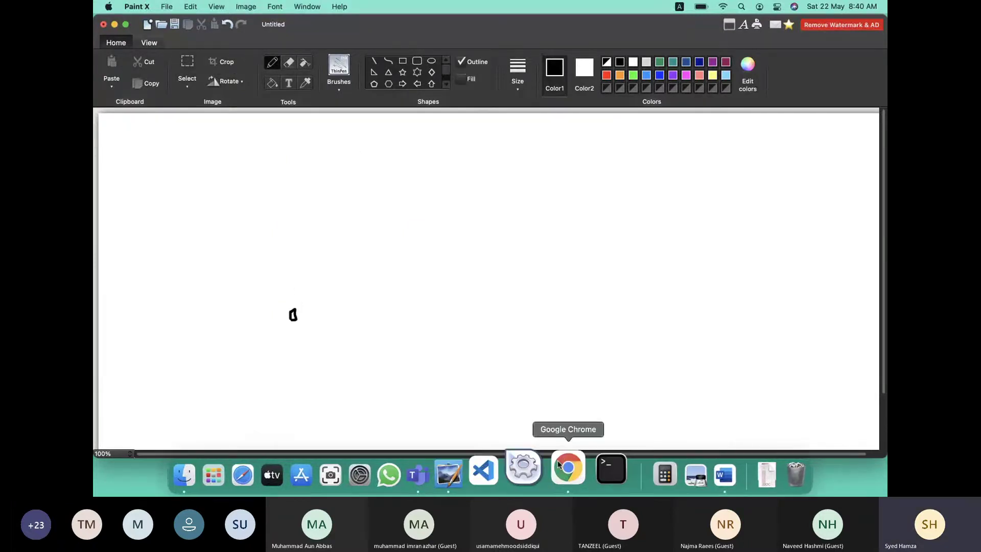
Return to Chrome and search Google Images for "bitmap images".
click(564, 475)
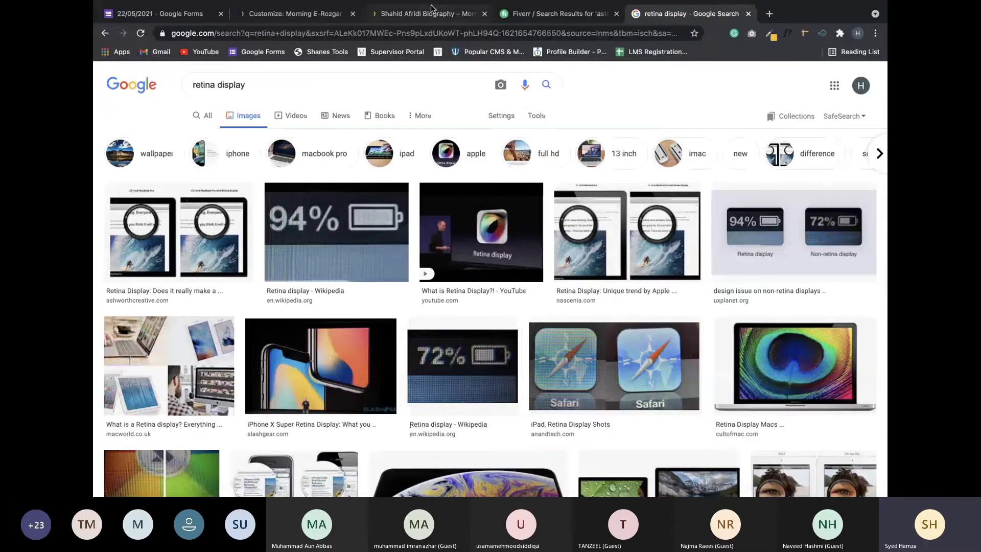
triple_click(390, 77)
text(bitmap i)
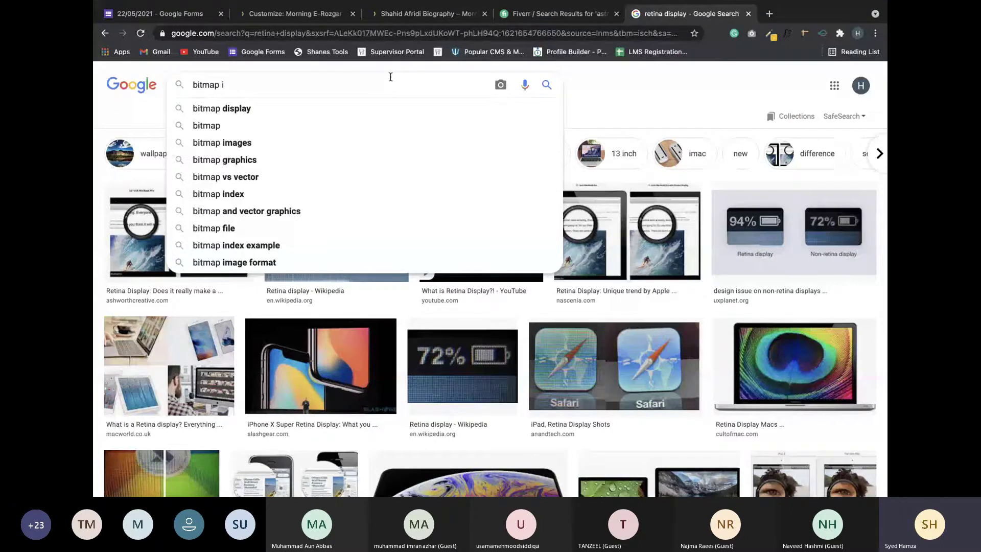
text(mages)
key(Return)
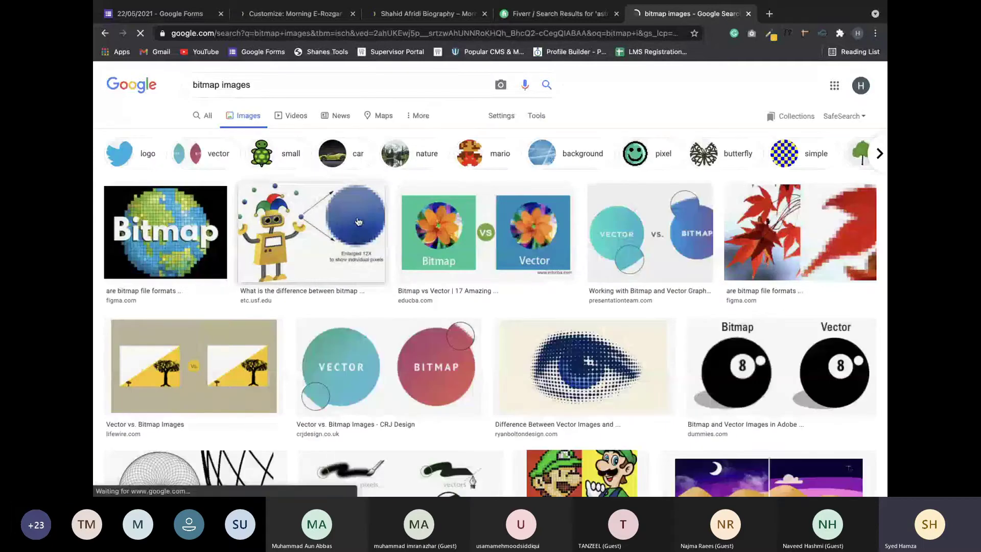
Browse the bitmap image results and preview the artkoreprint.com picture comparing a pixelated and a smooth cartoon character.
scroll(478, 270, down, 1)
scroll(479, 270, down, 7)
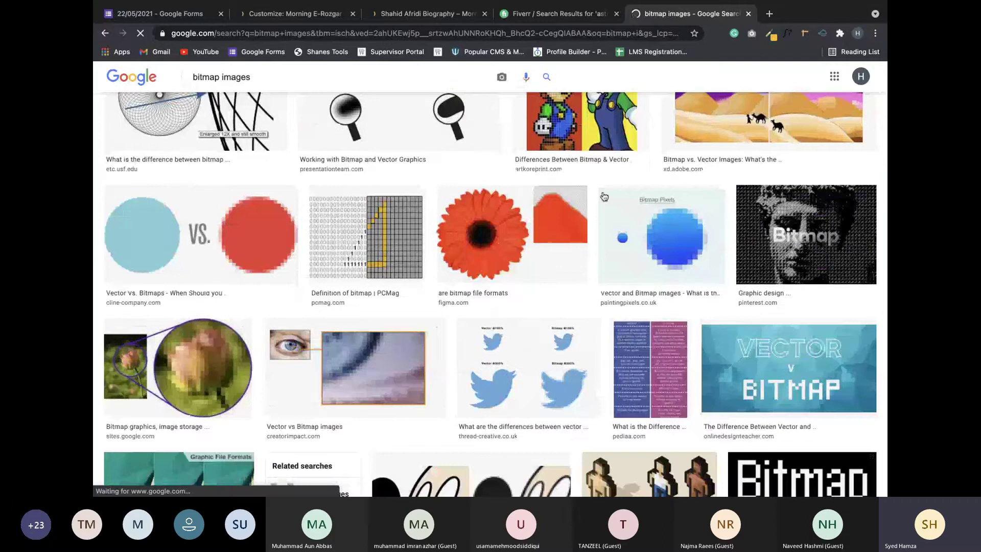
scroll(604, 197, up, 2)
click(573, 207)
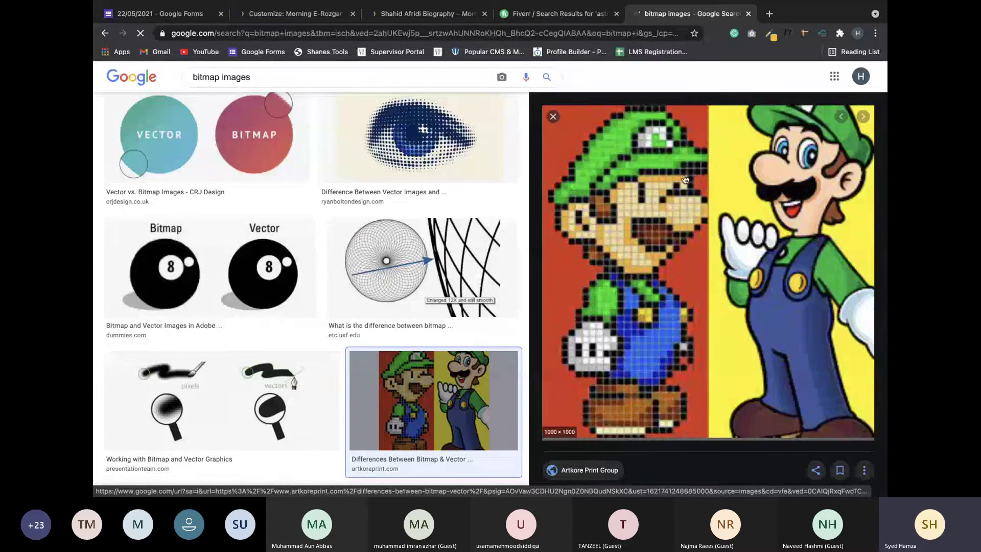
key(Escape)
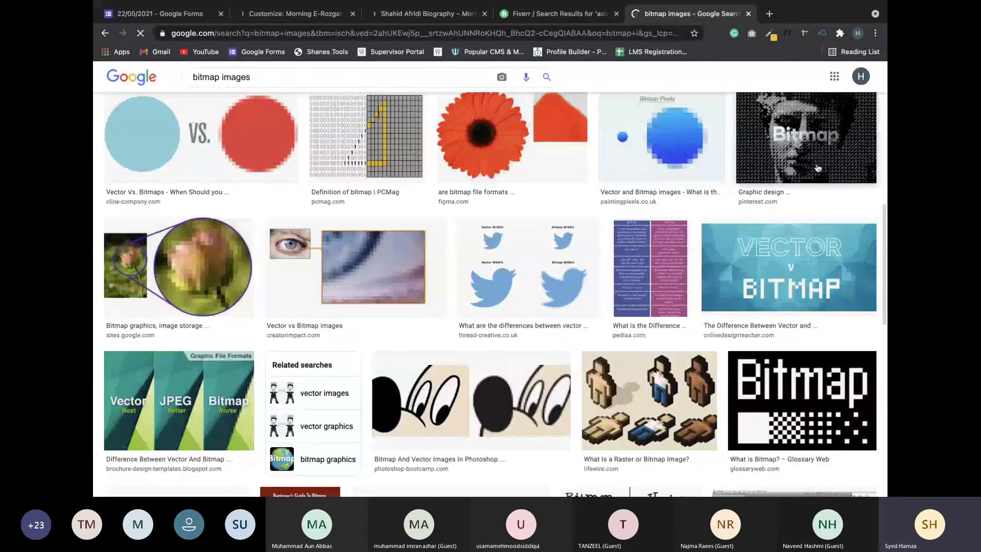
scroll(818, 169, up, 1)
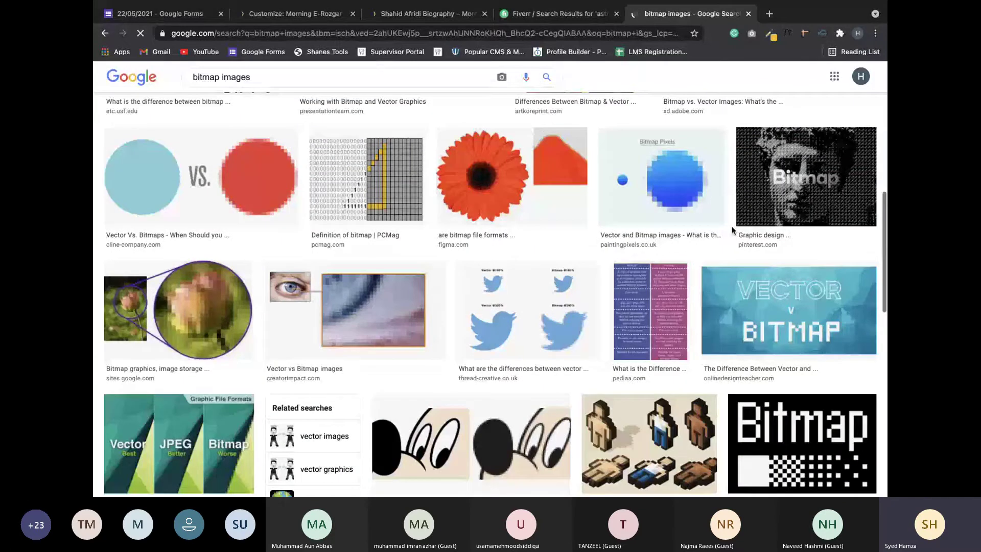
scroll(382, 341, up, 5)
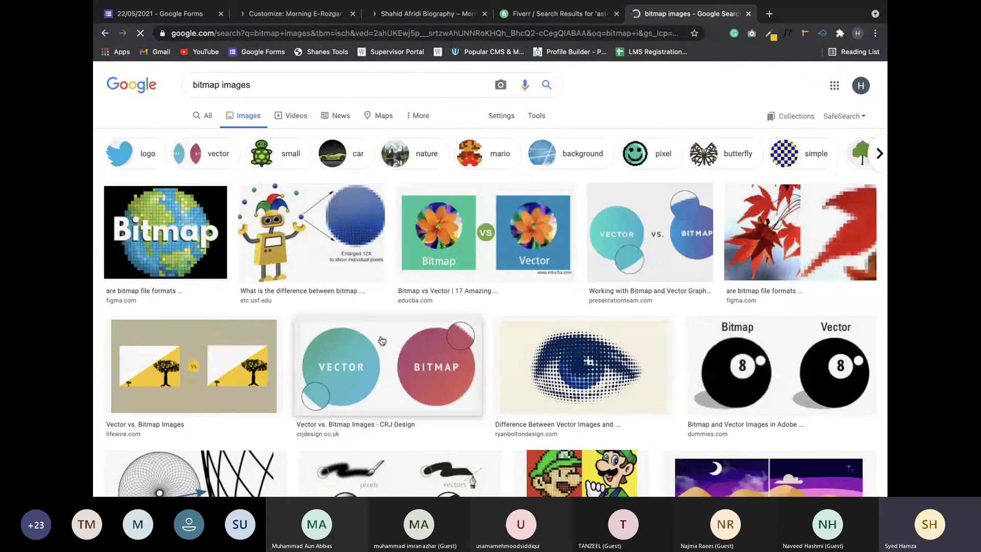
Return to the Fiverr Astra search results and examine the Level 2 Seller badge on the responsive WordPress website gig.
scroll(381, 341, down, 1)
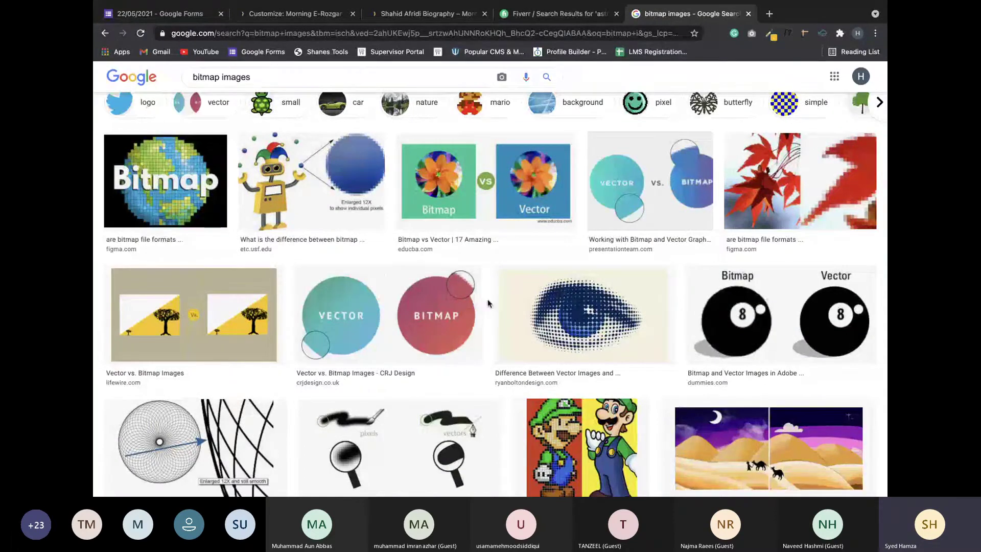
scroll(488, 304, up, 1)
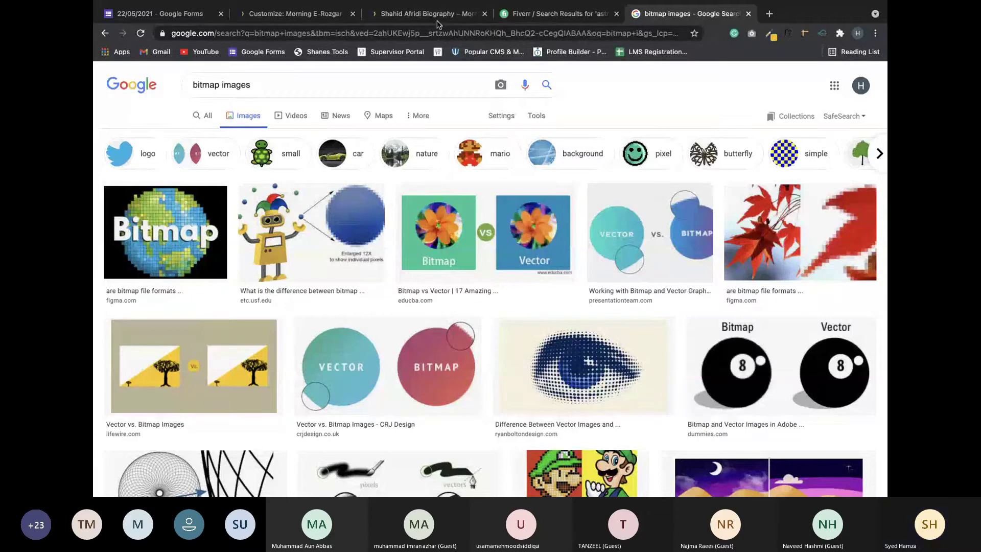
click(561, 18)
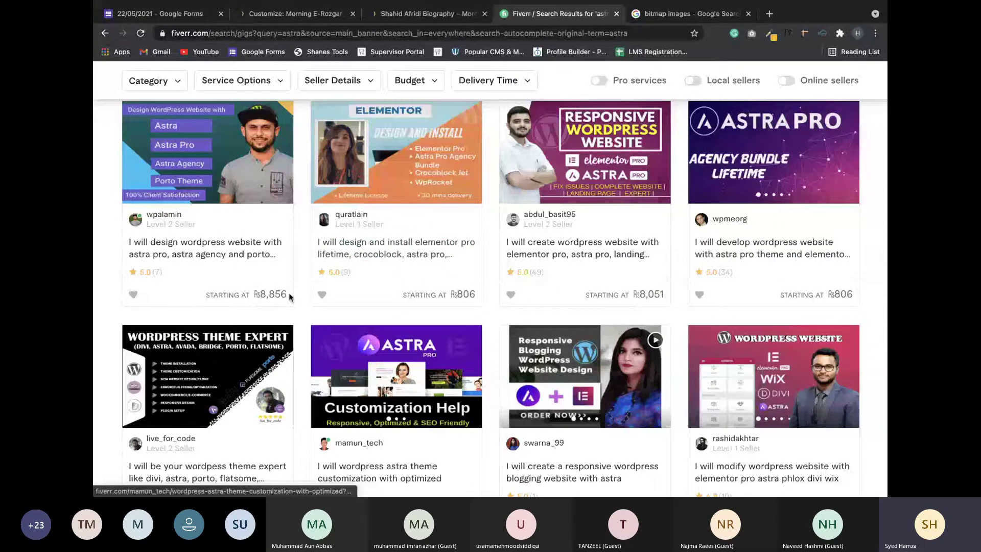
scroll(531, 187, up, 10)
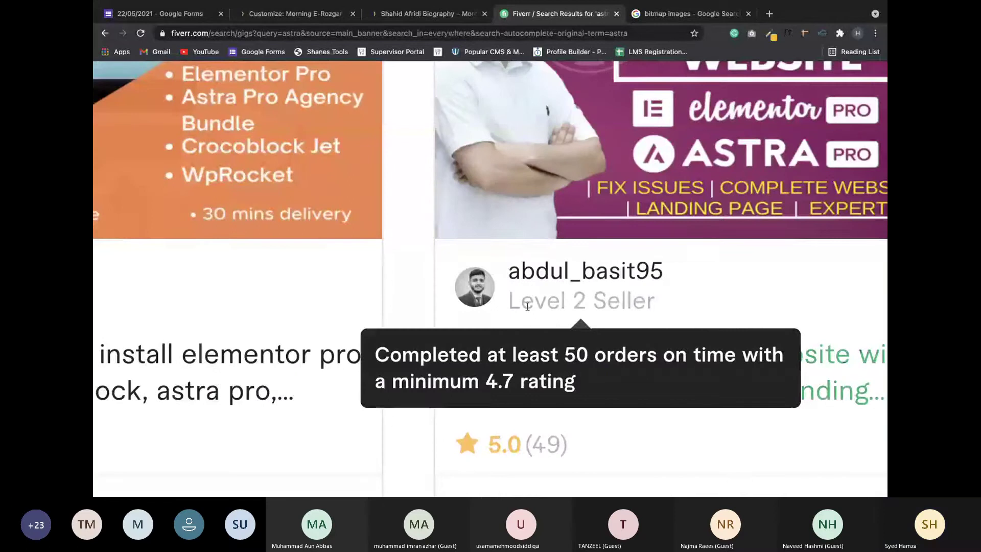
scroll(528, 307, down, 3)
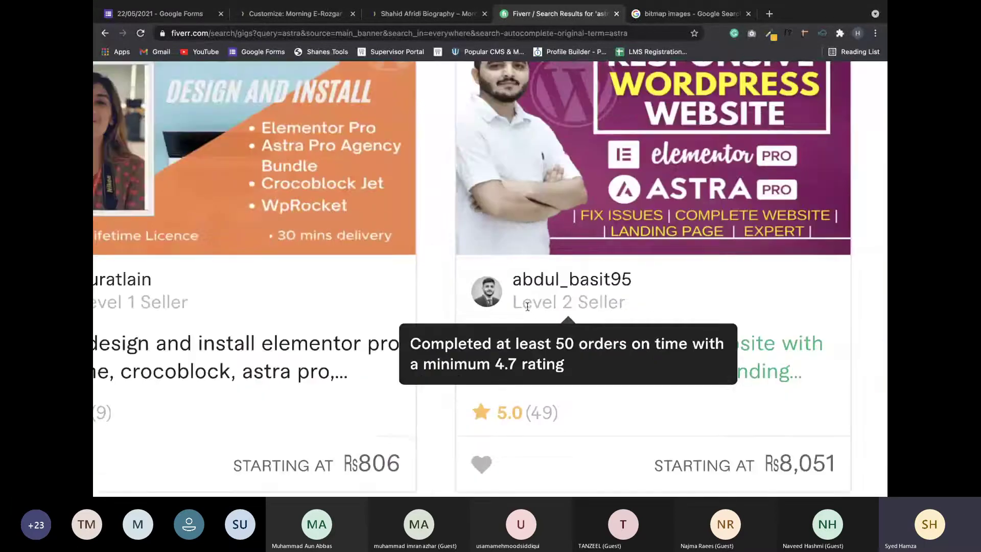
scroll(528, 307, down, 3)
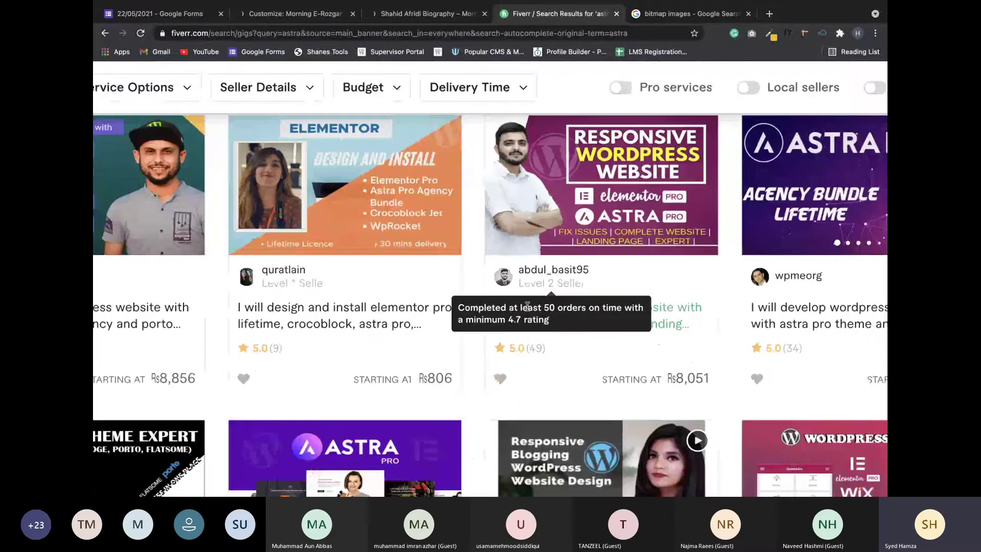
scroll(528, 307, down, 3)
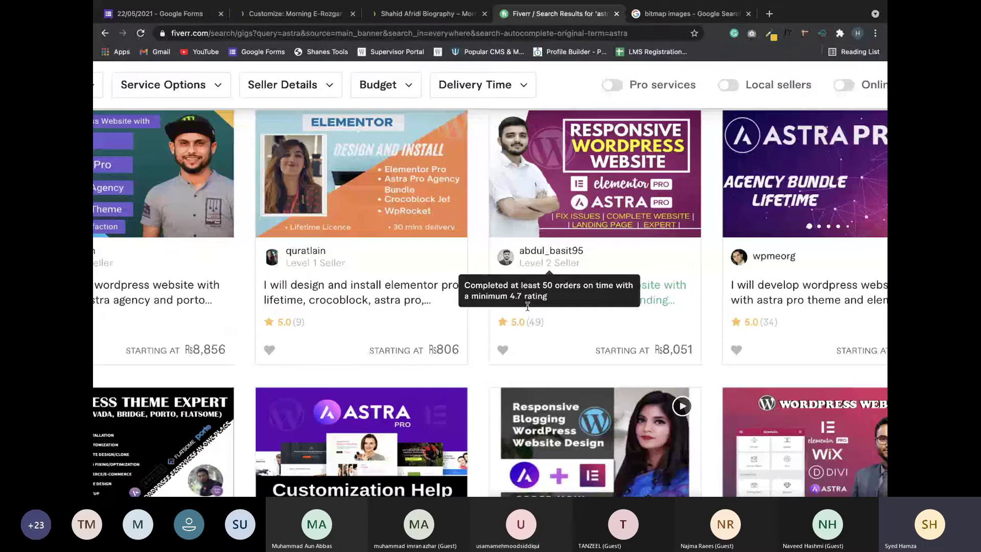
scroll(527, 307, down, 3)
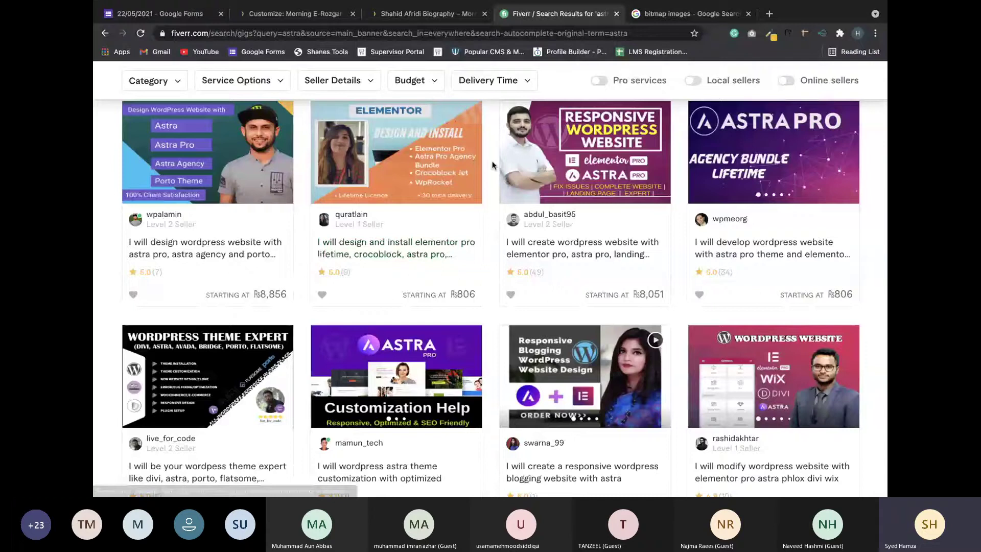
Switch to the Microsoft Teams meeting window and check its participants.
key(ctrl+Right)
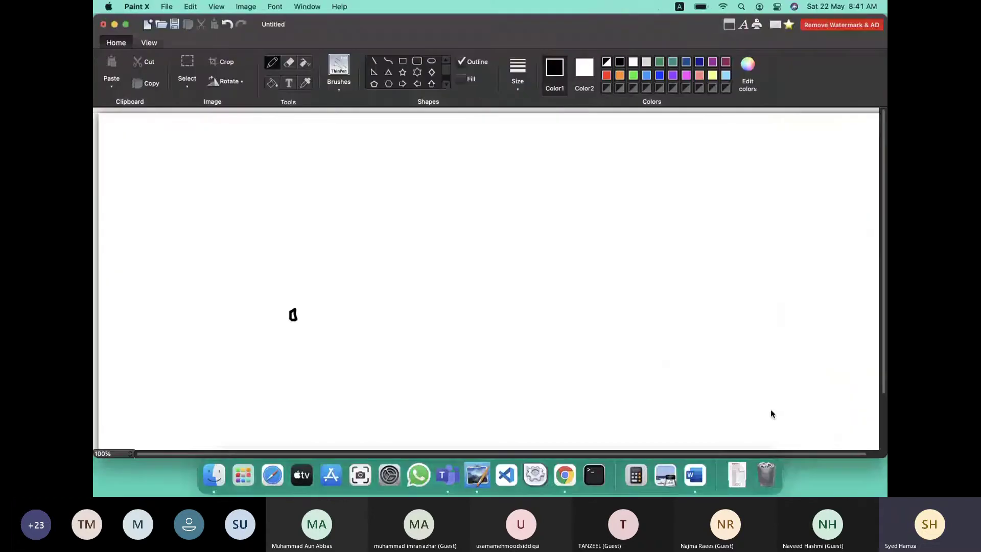
key(super+Tab)
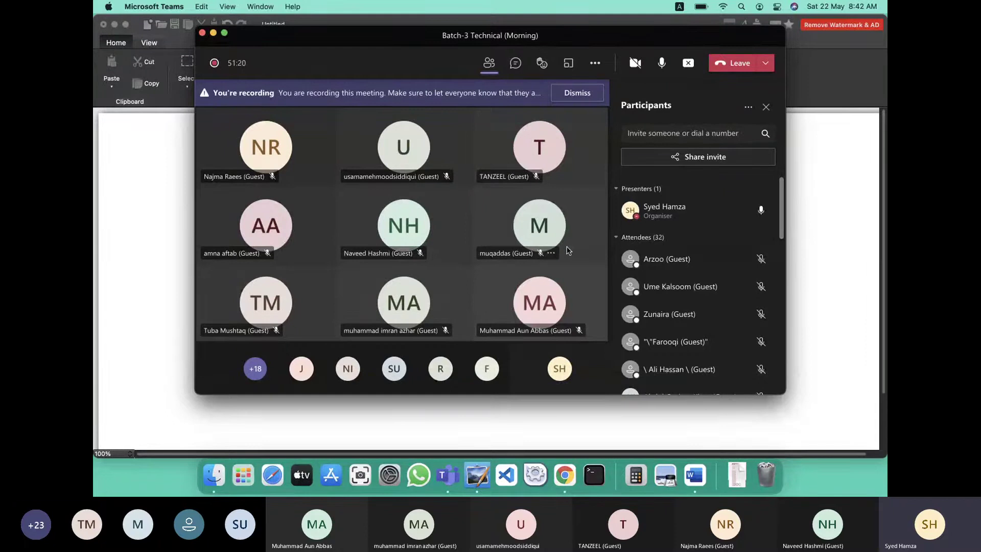
click(168, 241)
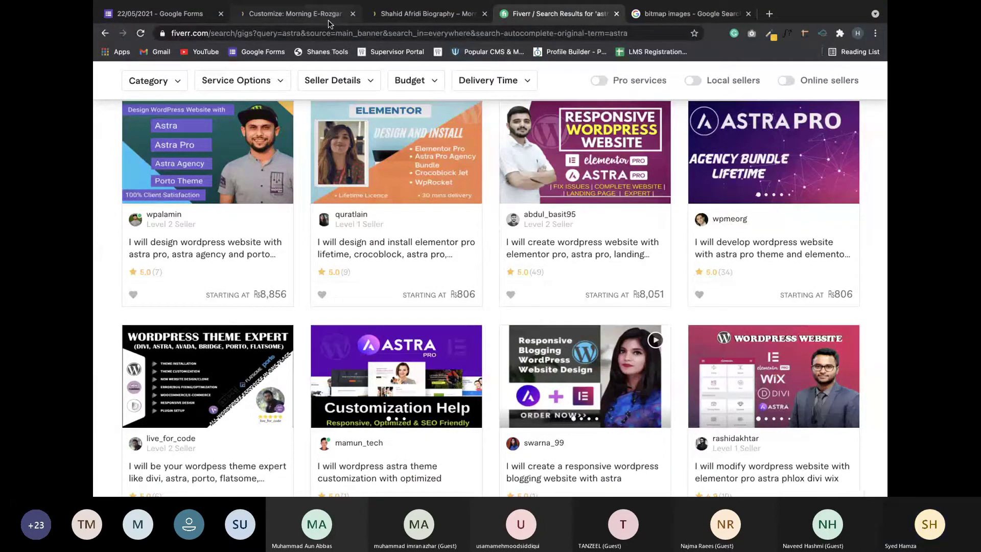
Return to the Customizer's logo settings in Chrome and demonstrate the Different Logo For Retina Devices option, leaving it off.
click(294, 13)
click(233, 242)
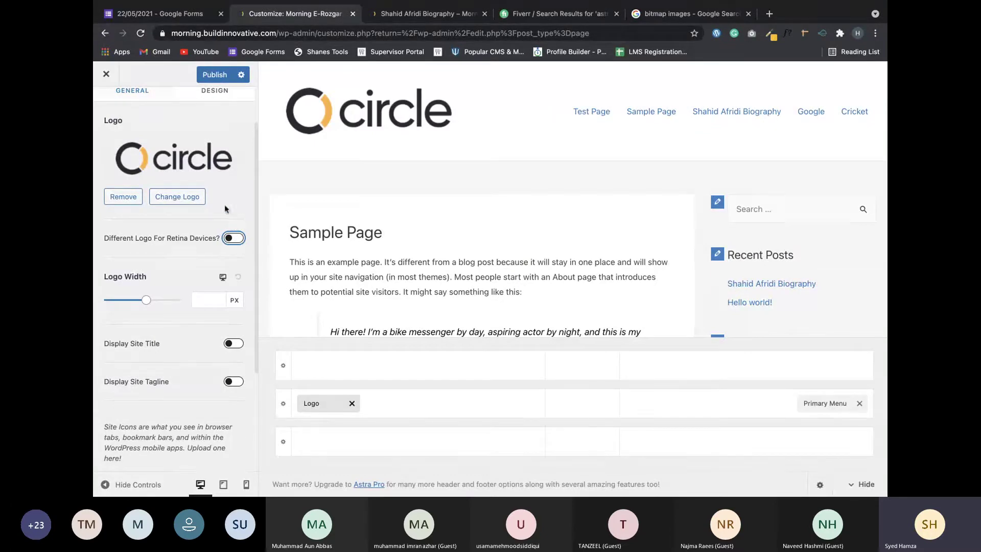
click(234, 239)
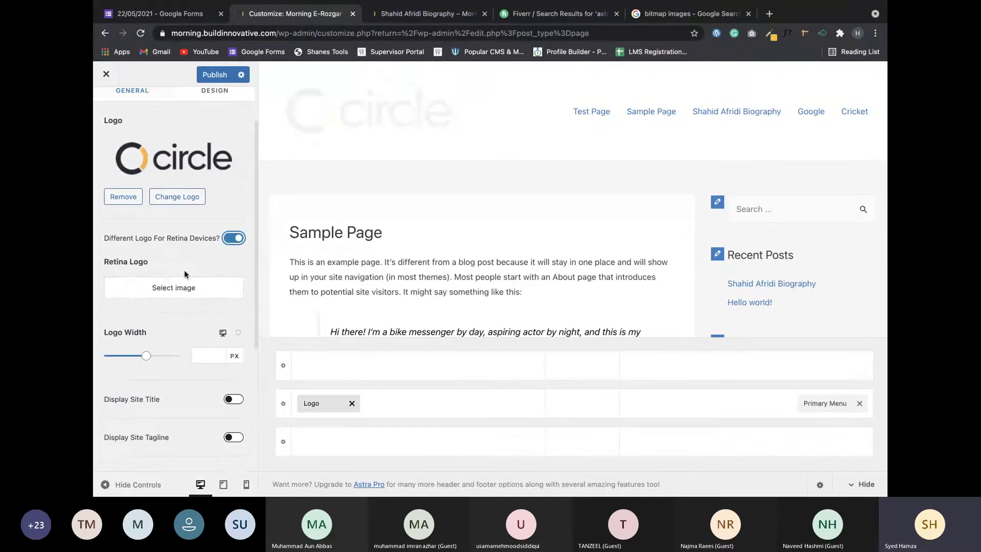
click(234, 239)
Review the logo's width, site title, tagline and site icon settings.
scroll(233, 240, down, 5)
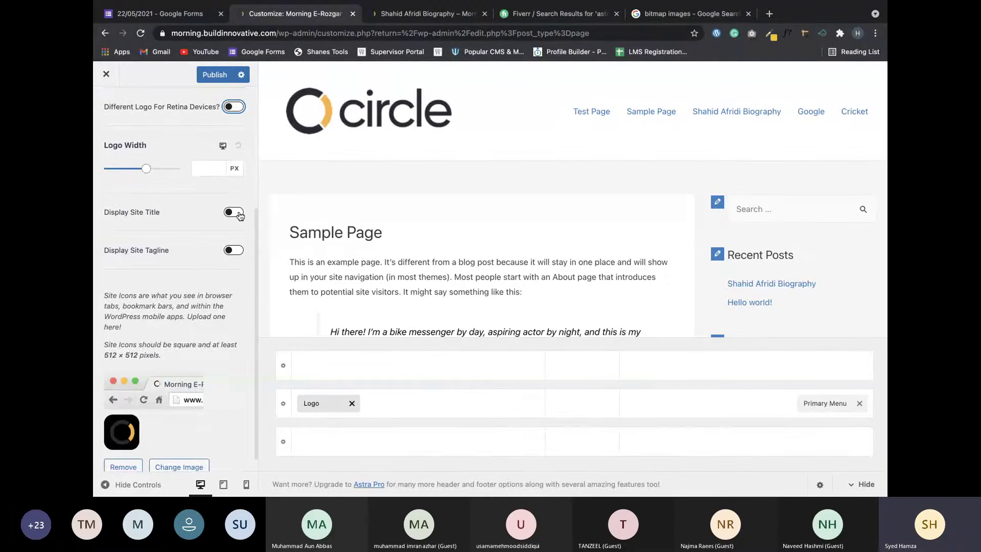
scroll(234, 273, down, 1)
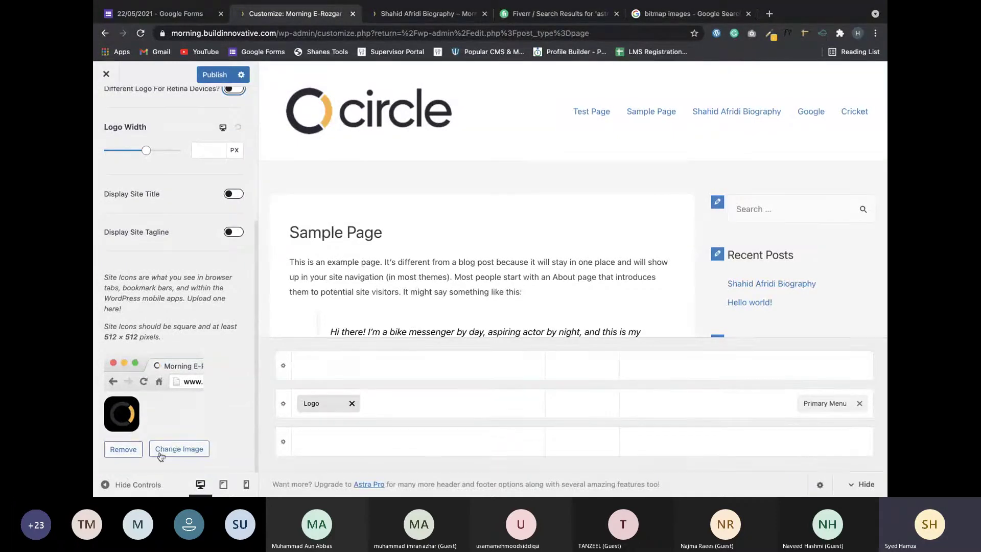
scroll(233, 398, up, 5)
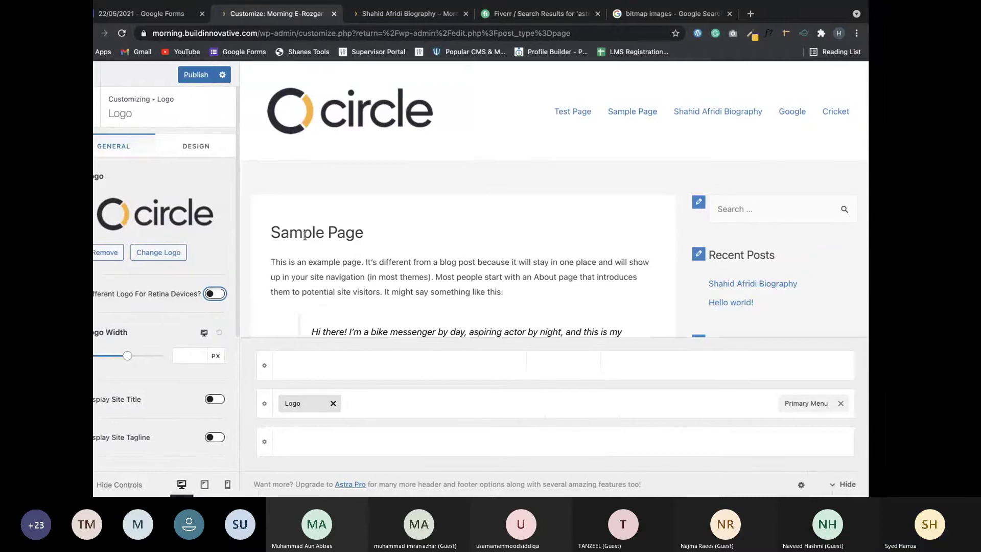
key(ctrl+Left)
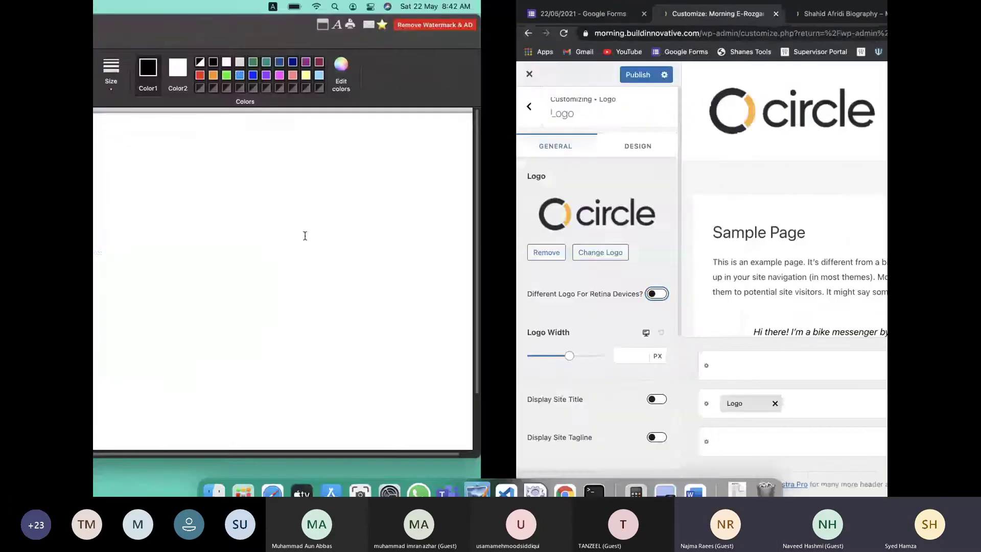
key(ctrl+Right)
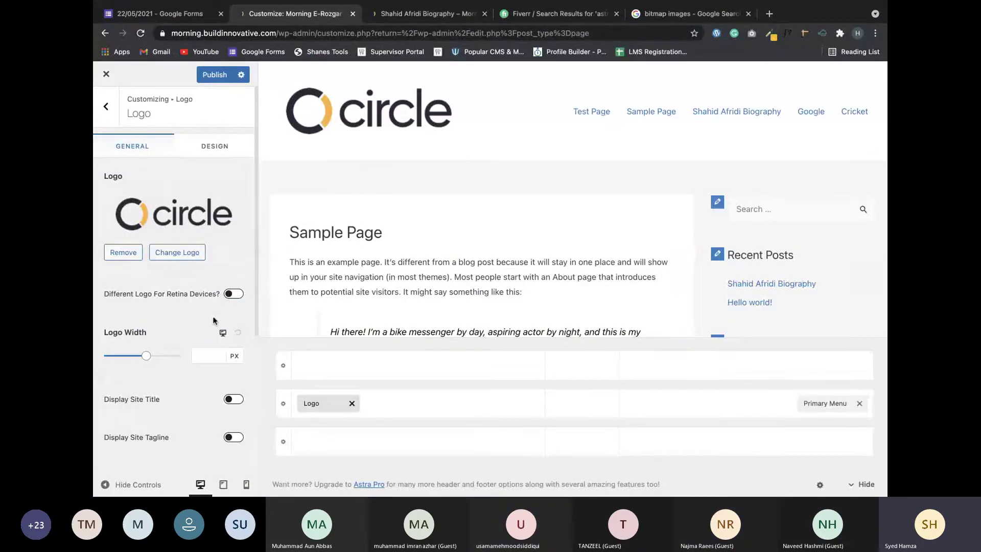
Show the logo's margin design settings and return to the Header Builder overview.
click(216, 147)
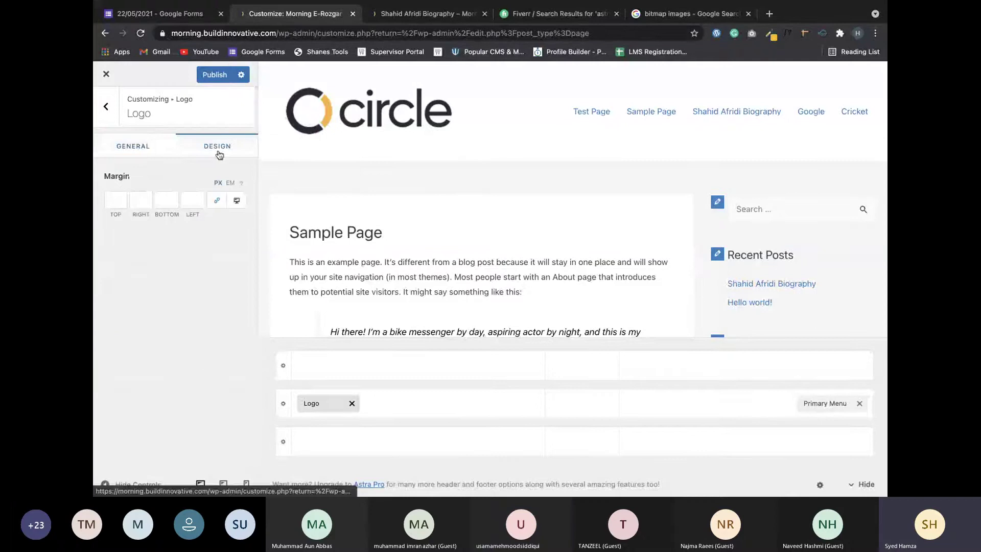
click(133, 147)
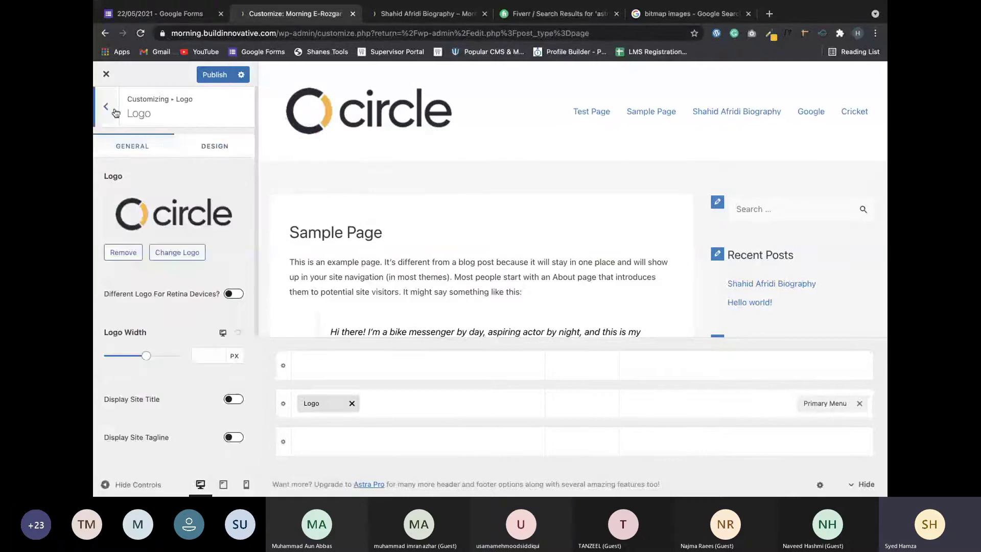
click(106, 107)
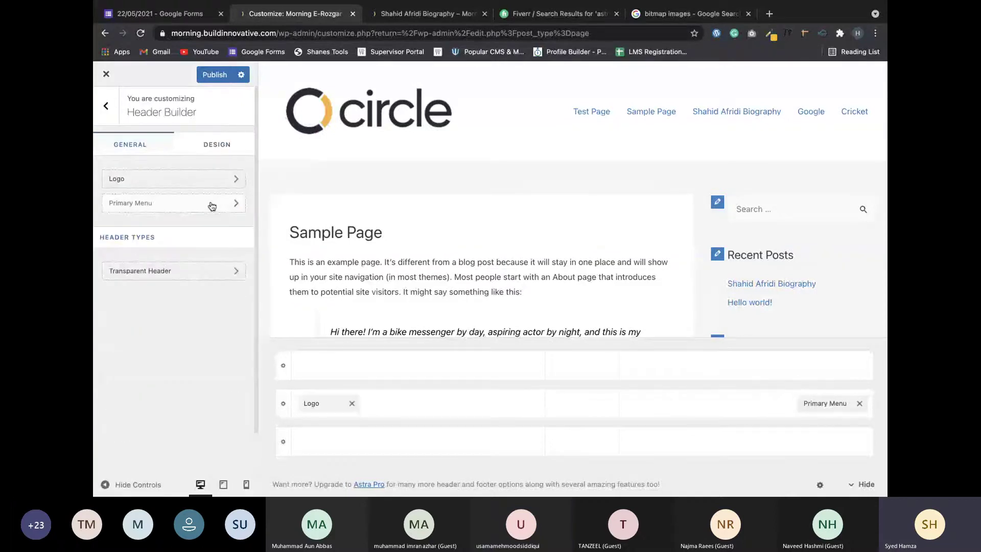
Open the Primary Menu settings and look through its general submenu options and its design options.
click(212, 205)
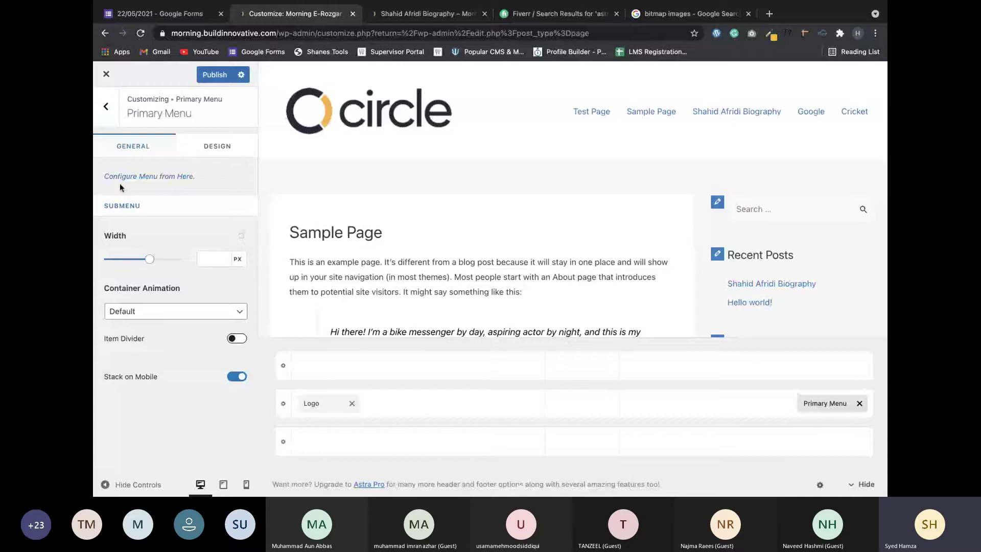
click(216, 148)
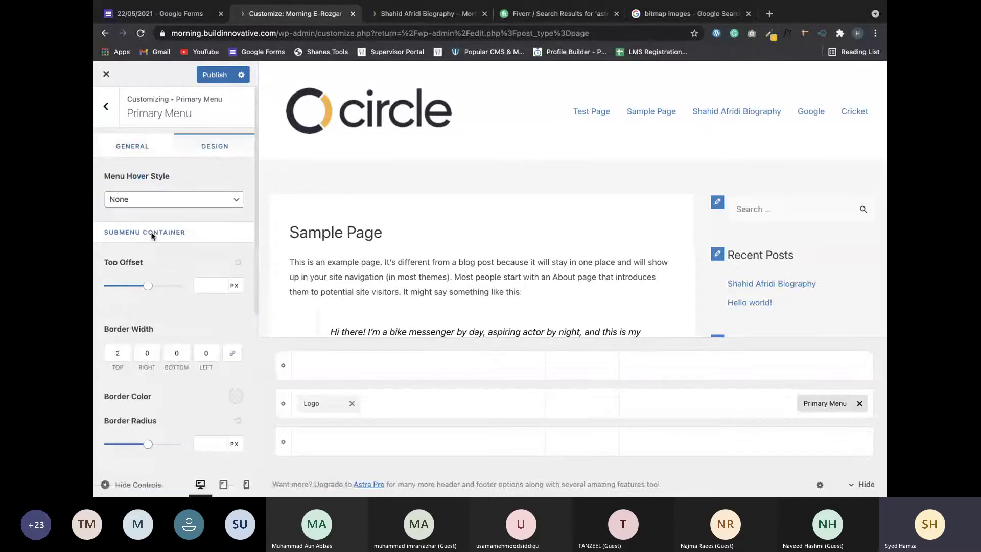
scroll(151, 235, down, 5)
scroll(139, 222, up, 5)
scroll(158, 312, down, 2)
scroll(175, 302, down, 4)
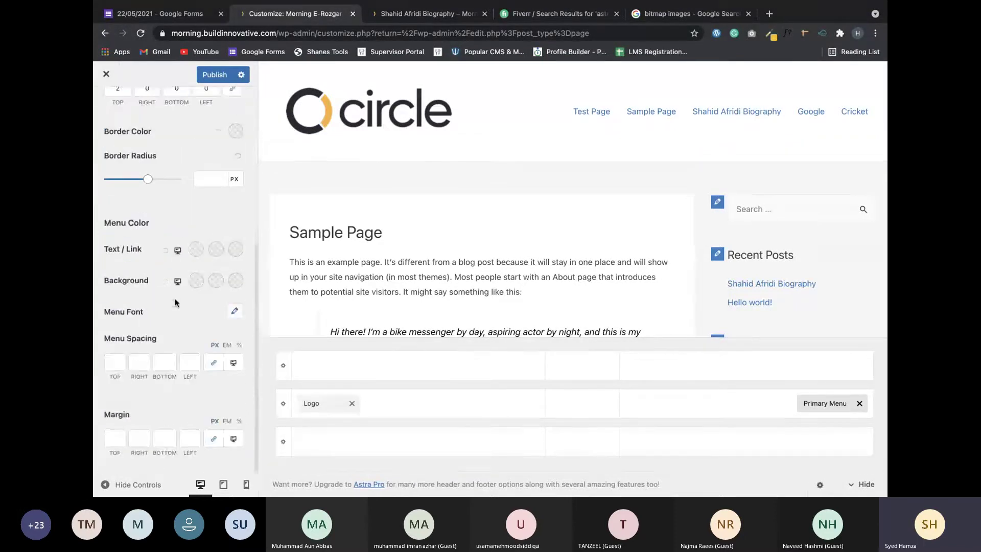
Examine the primary menu's Menu Color, border and hover style design options, and return to the Header Builder overview.
scroll(175, 302, up, 1)
drag(104, 271, 134, 275)
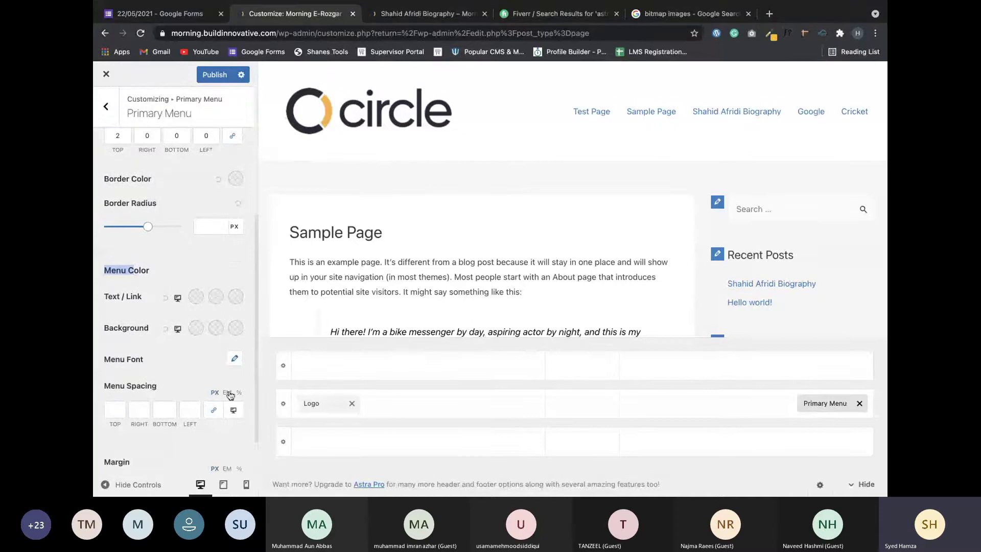
scroll(184, 379, up, 2)
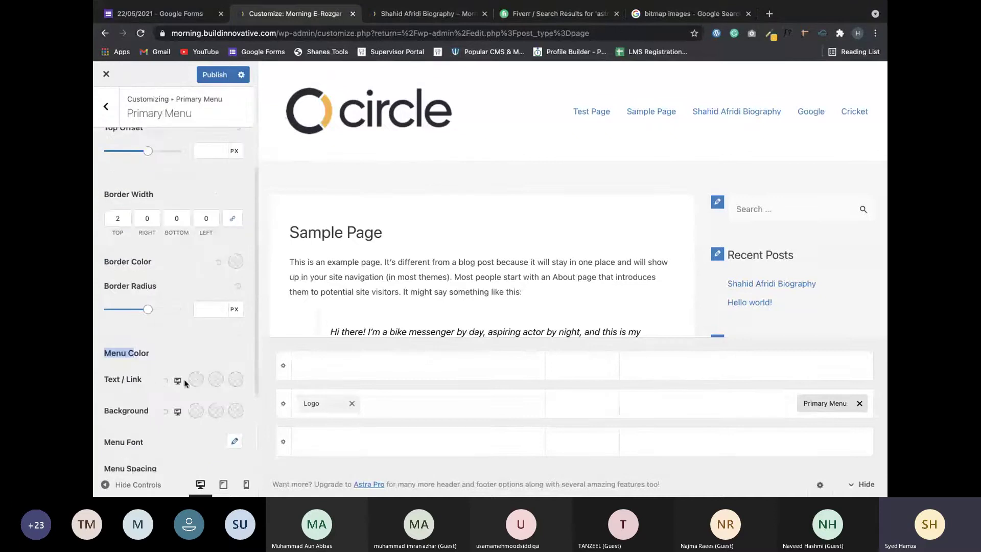
scroll(142, 215, up, 2)
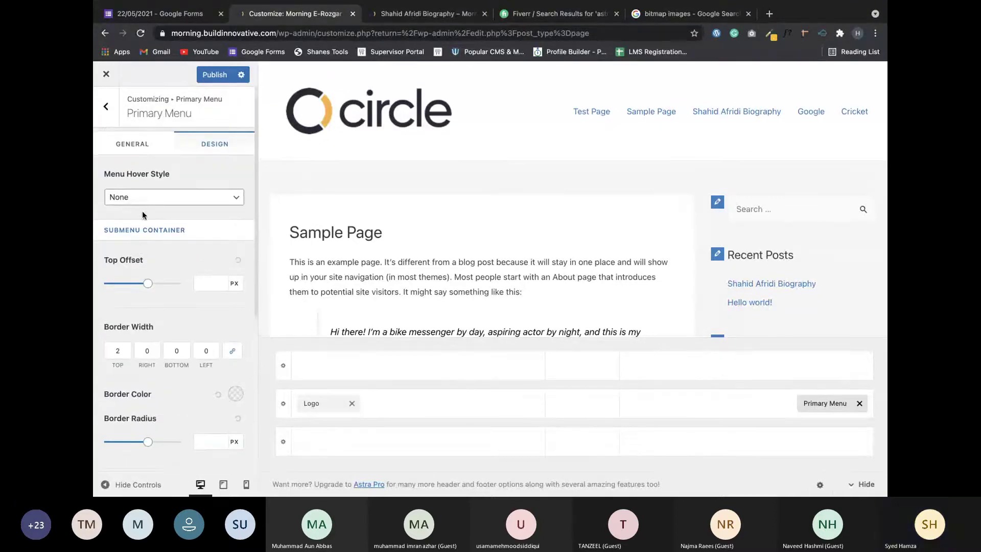
scroll(136, 250, down, 3)
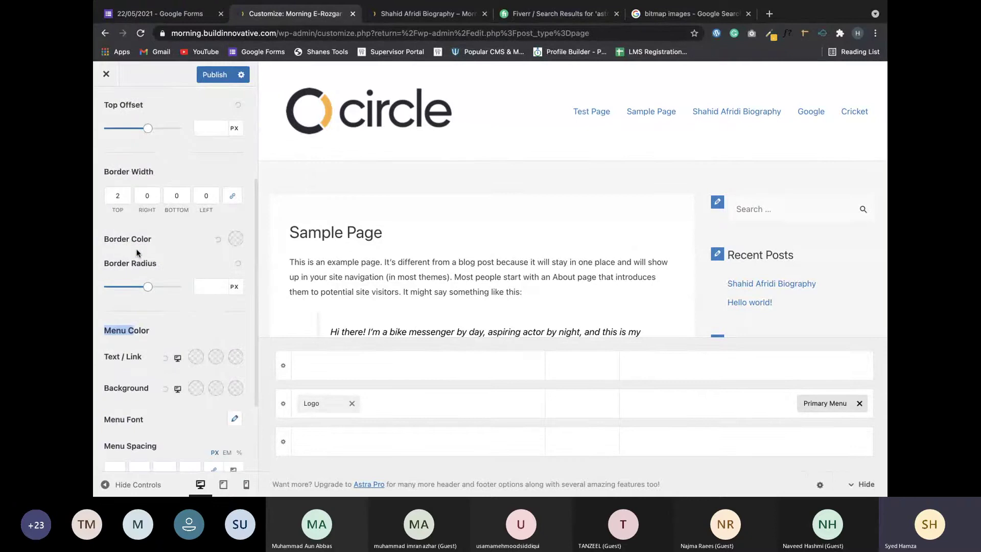
scroll(136, 252, down, 1)
scroll(143, 219, down, 1)
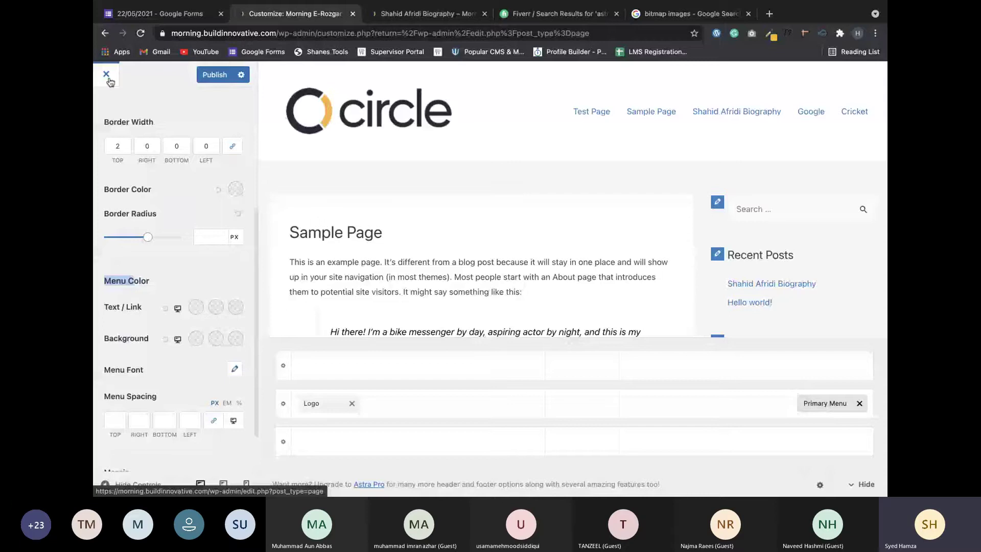
scroll(108, 117, up, 4)
click(105, 121)
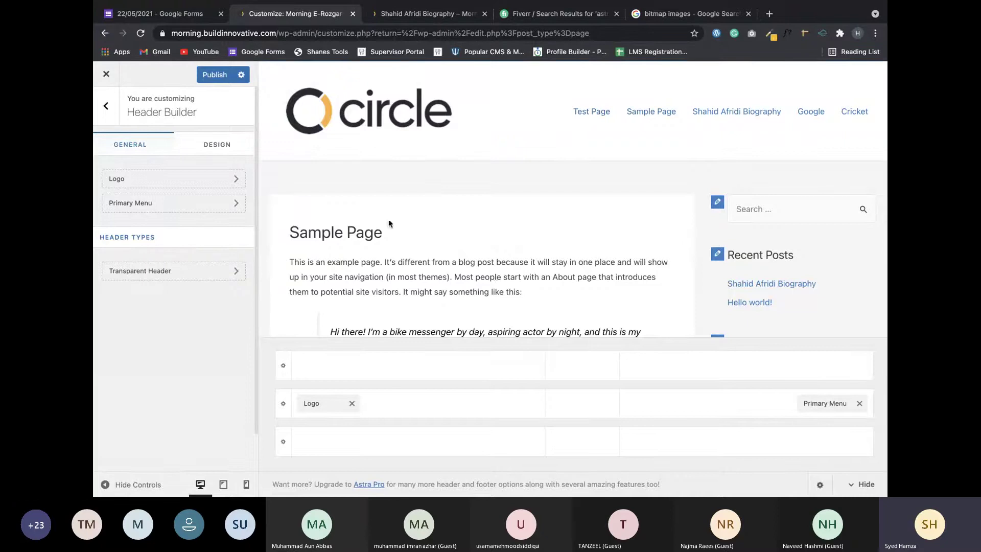
Leave the Header Builder and open the Headings settings under the Global Typography options.
click(113, 109)
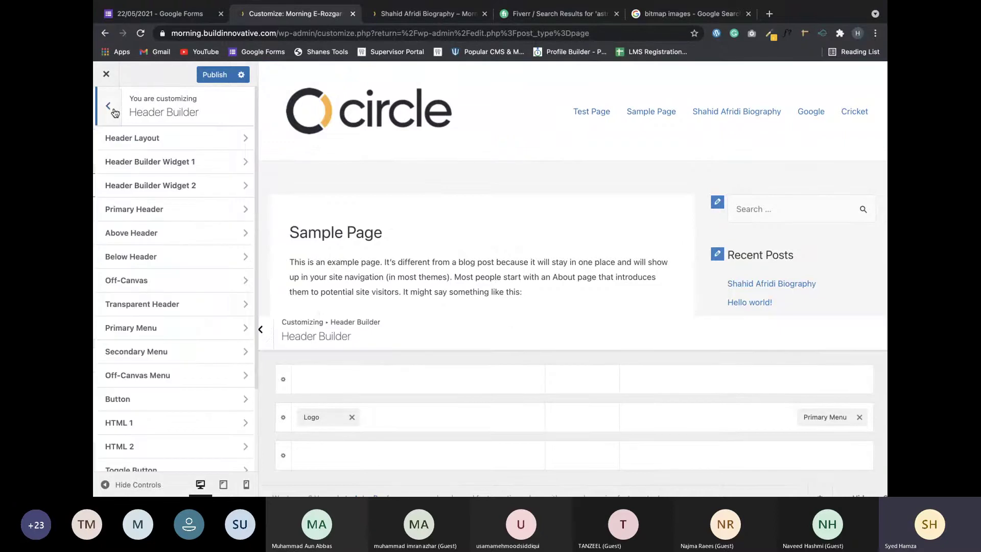
click(114, 109)
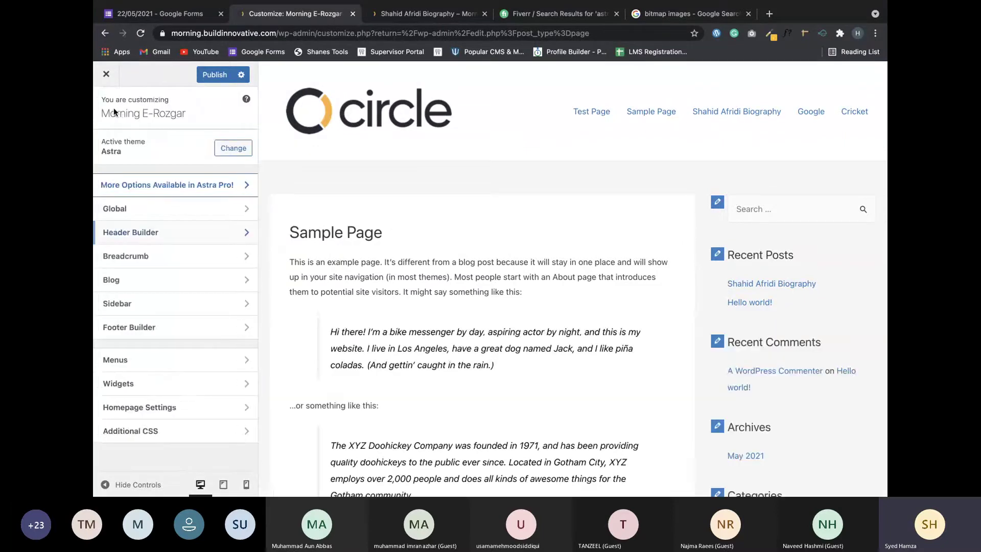
click(214, 208)
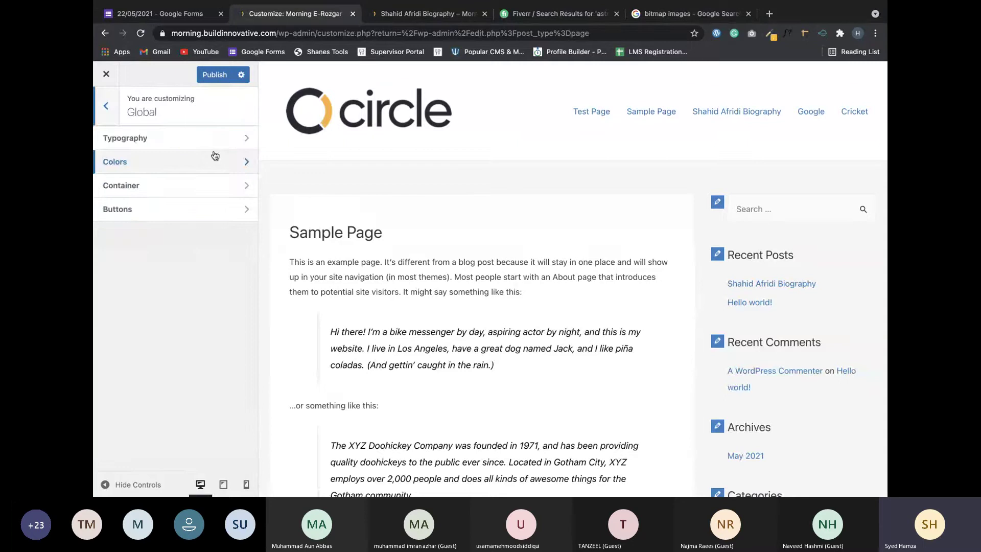
click(217, 139)
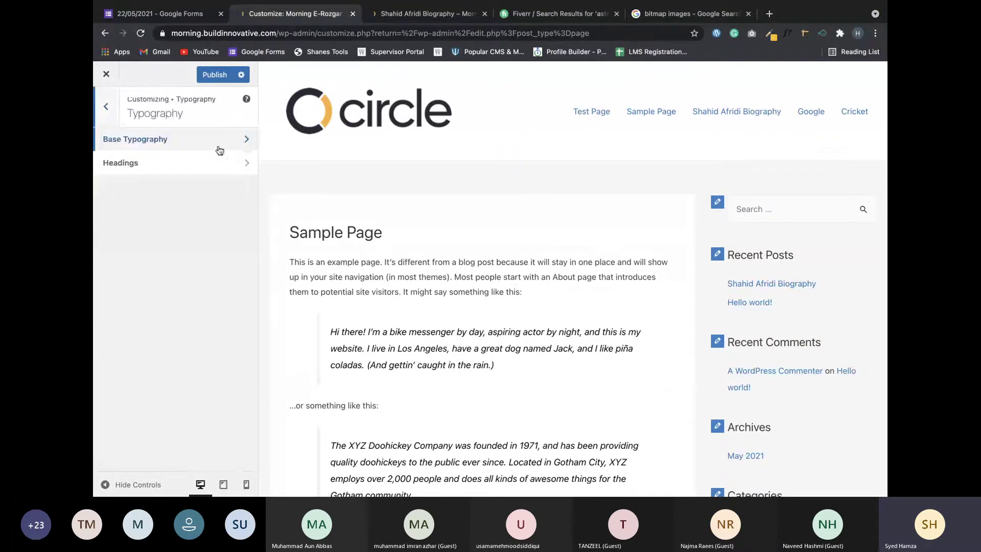
click(219, 162)
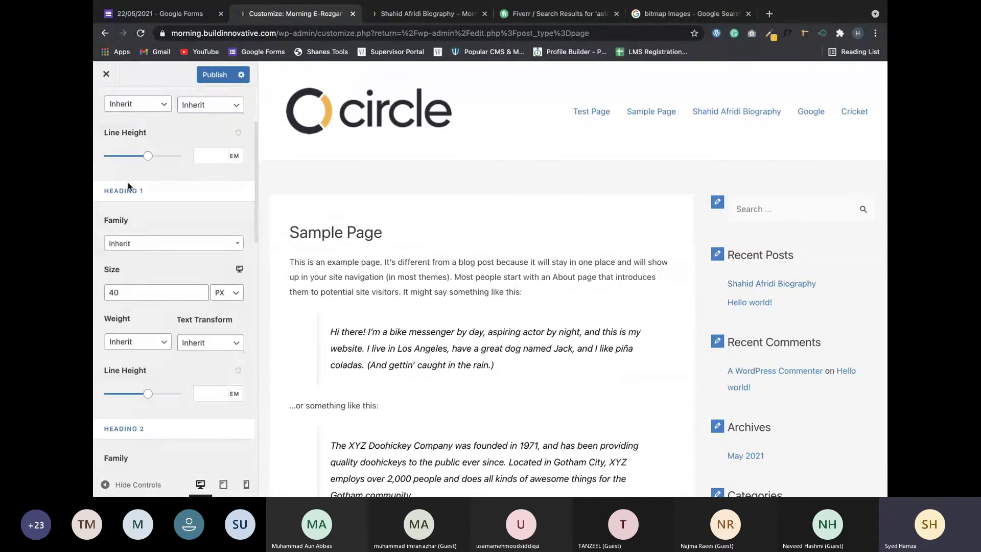
Look through the typography settings of the individual heading levels and return to the main Customizer overview.
scroll(125, 159, down, 9)
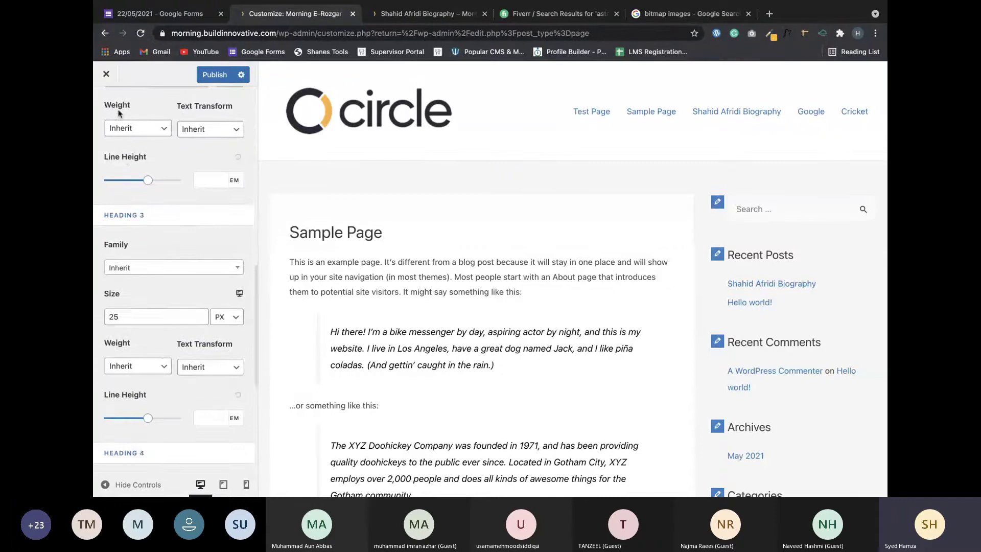
key(Escape)
key(Escape)
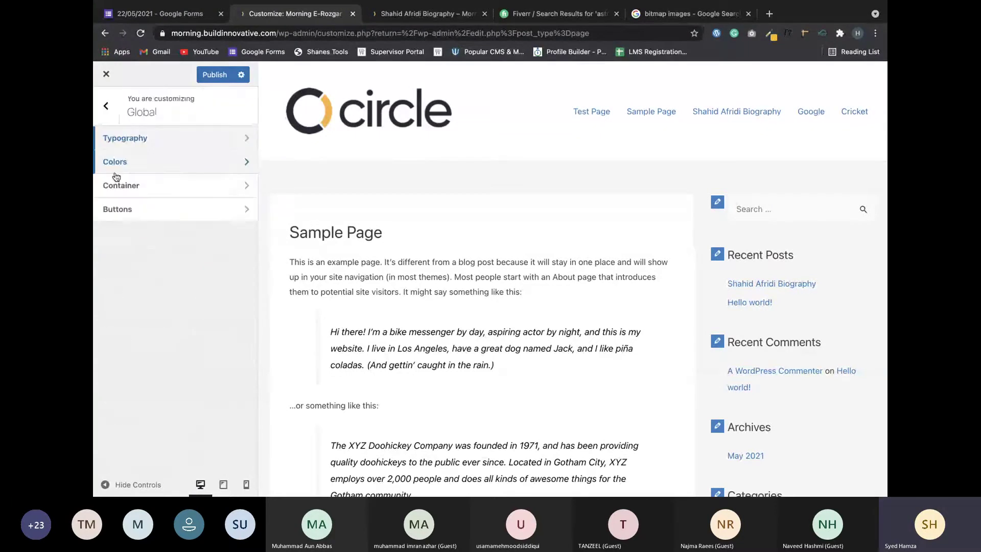
click(108, 106)
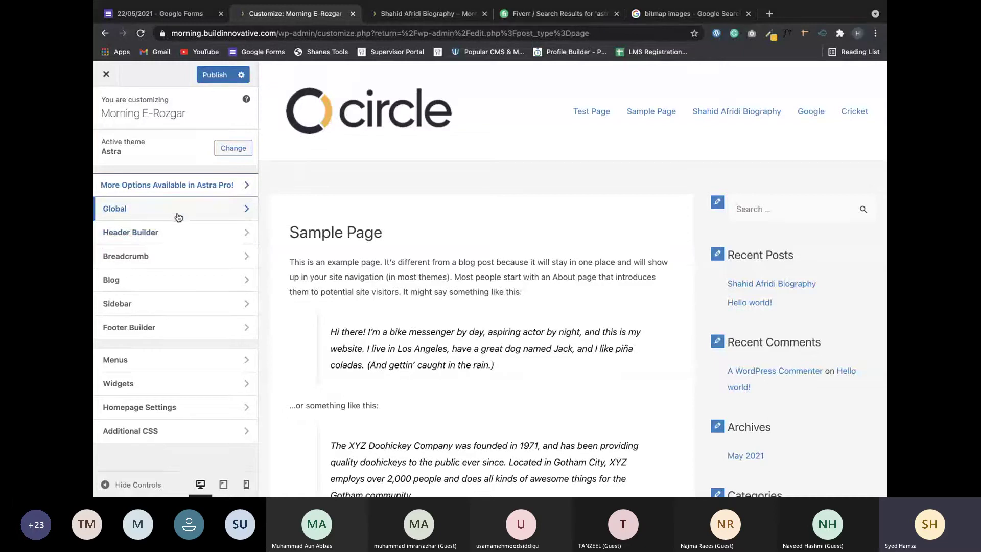
click(178, 217)
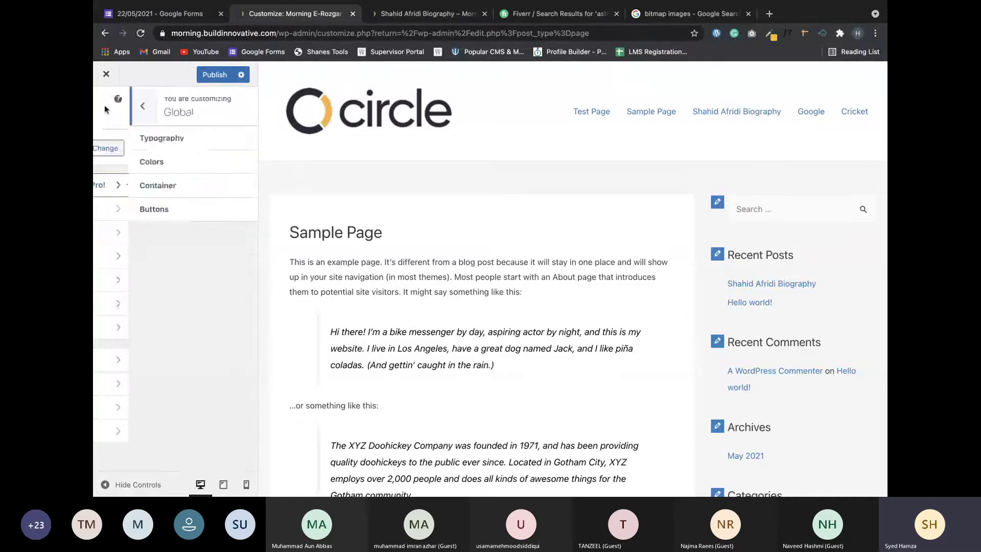
click(106, 107)
Enable the Header Builder's transparent header on the complete website to preview it, and switch it off again.
click(128, 230)
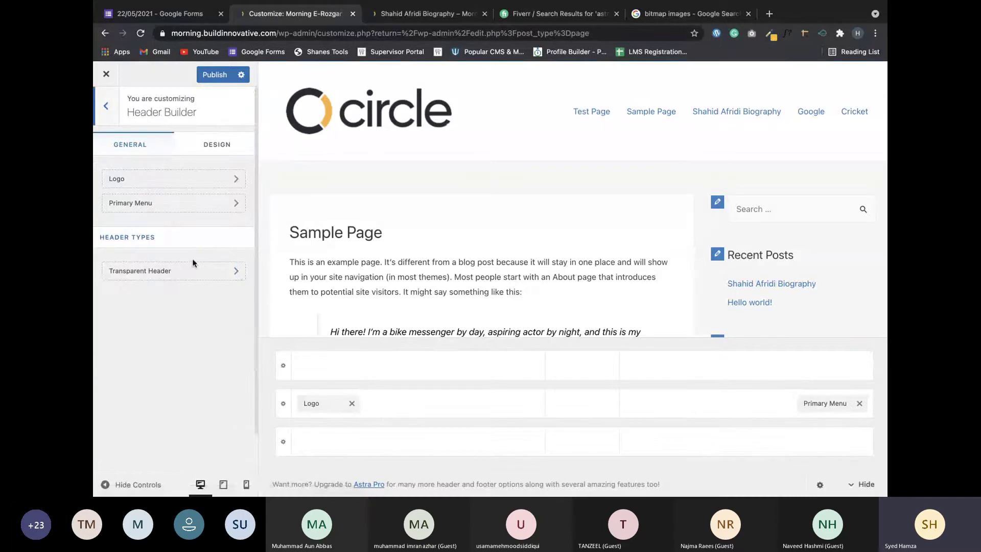
click(193, 275)
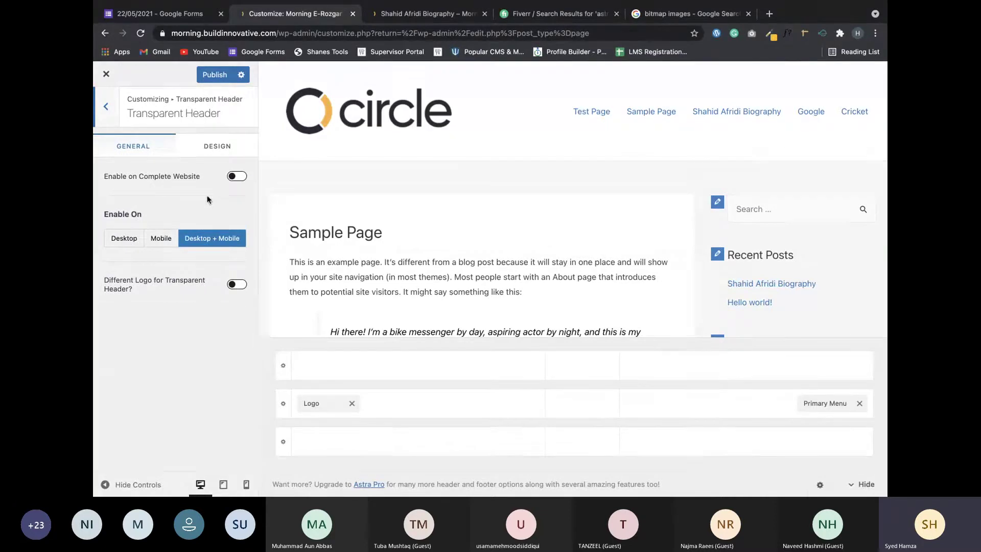
click(240, 176)
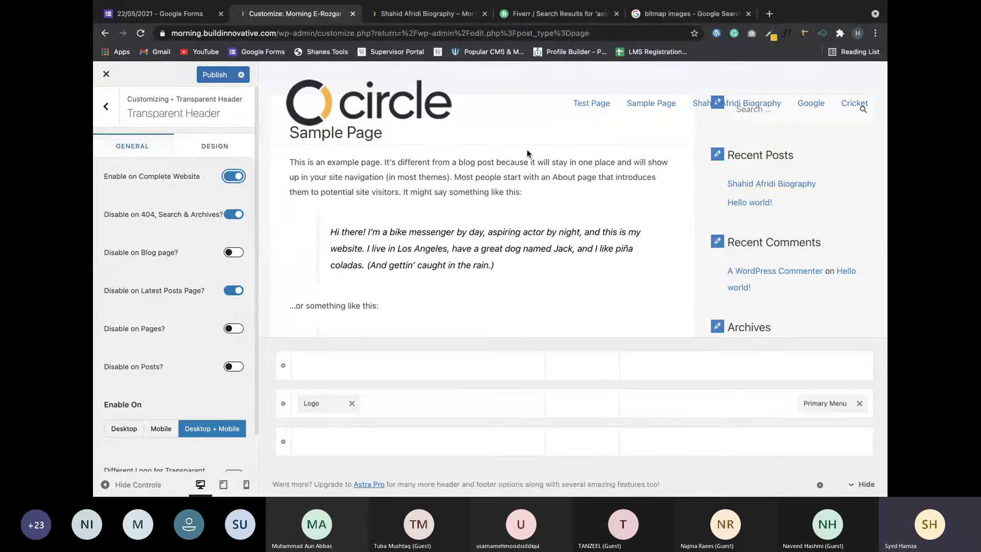
click(235, 177)
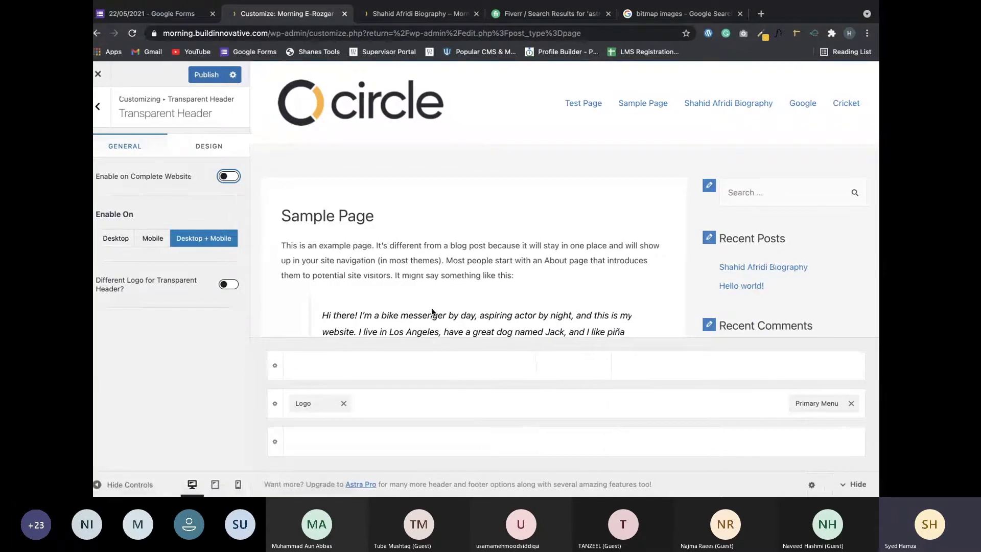
Switch to Paint X and draw a wide black-outlined rectangle with a smaller rectangle inside its left part.
key(ctrl+Left)
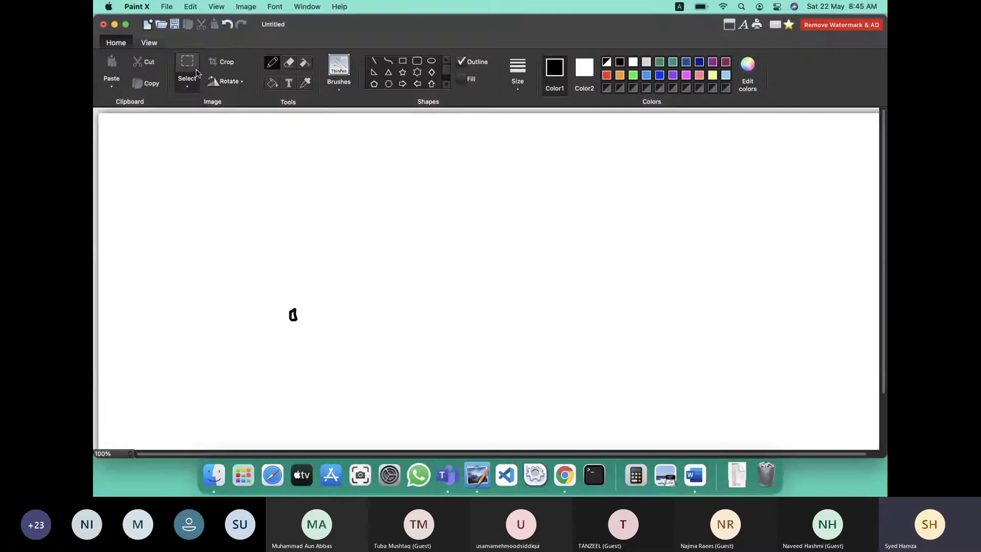
click(194, 69)
drag(330, 148, 607, 253)
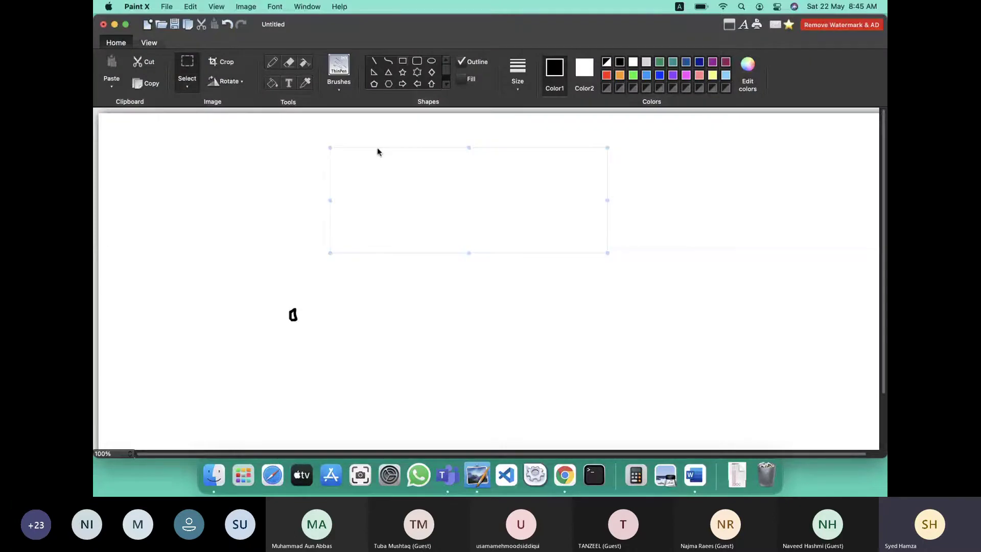
click(402, 60)
drag(323, 169, 585, 282)
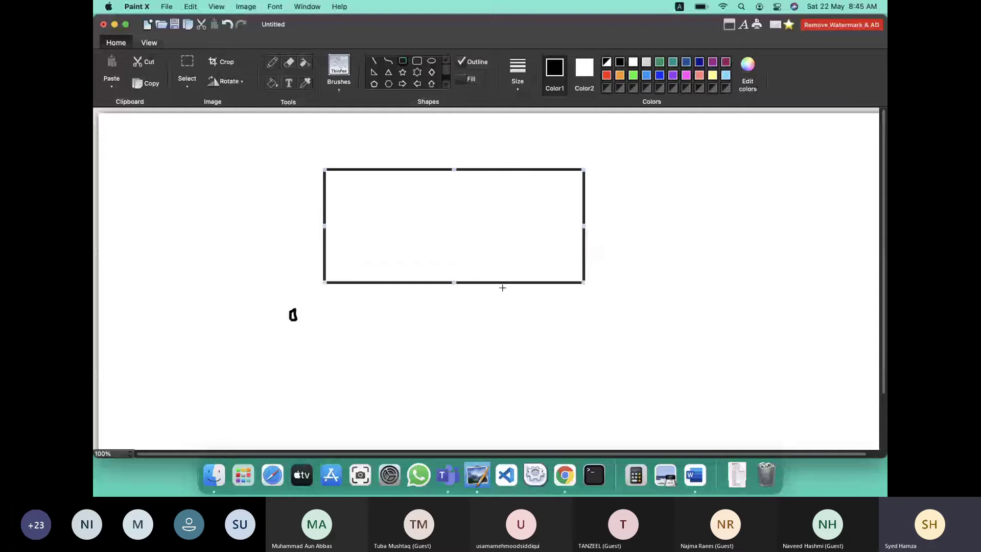
click(379, 311)
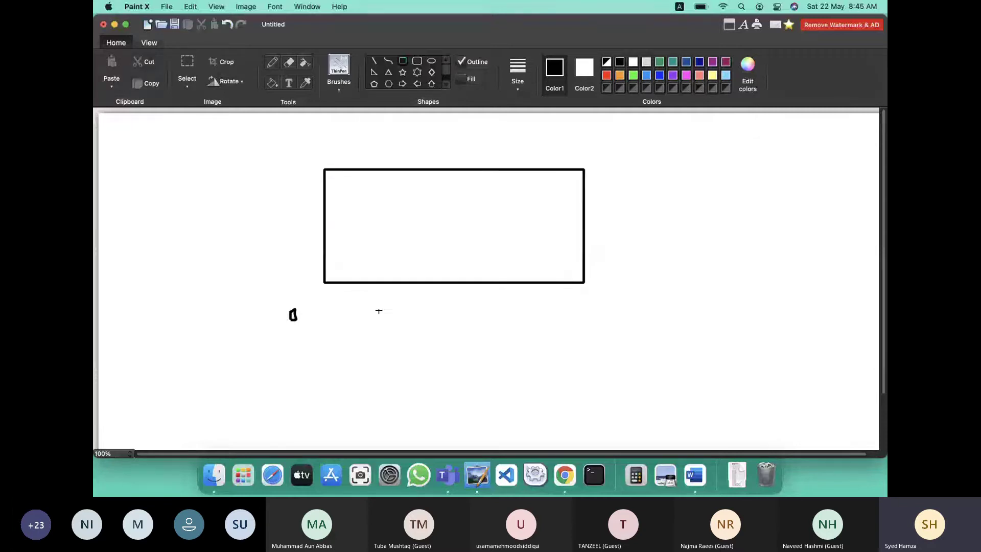
click(342, 203)
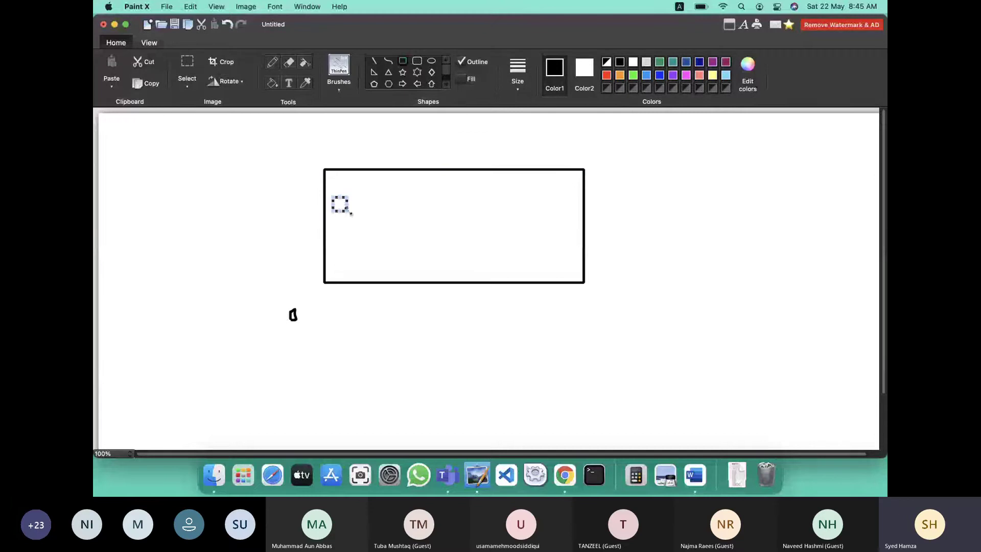
drag(351, 213, 403, 257)
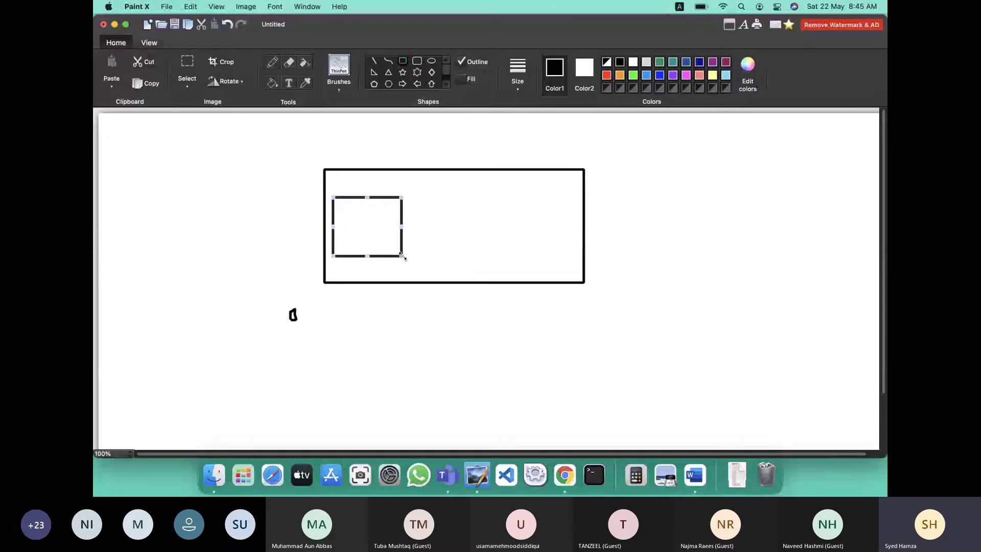
Switch back to Chrome, open buildinnovative.com in a new tab and examine how its header behaves along the home page.
key(ctrl+Right)
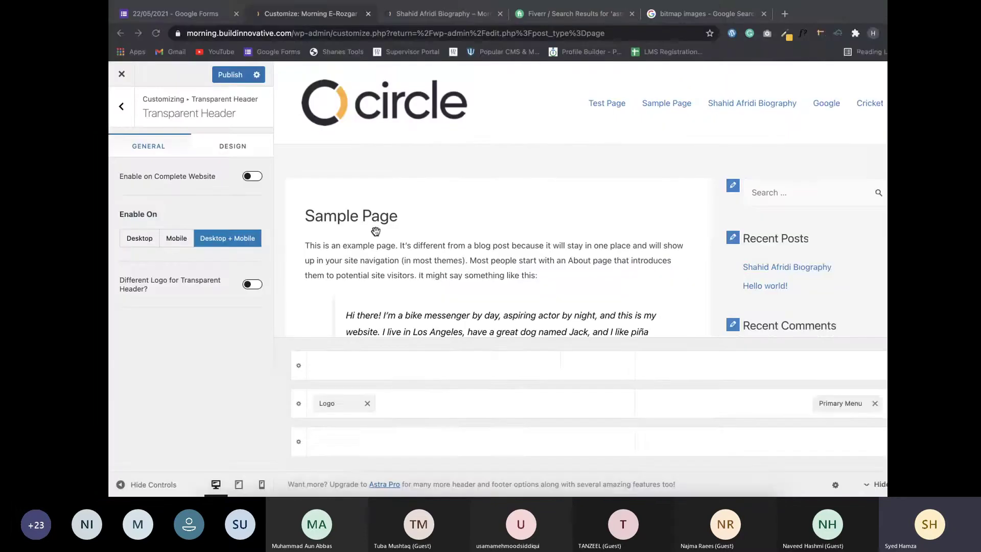
click(768, 19)
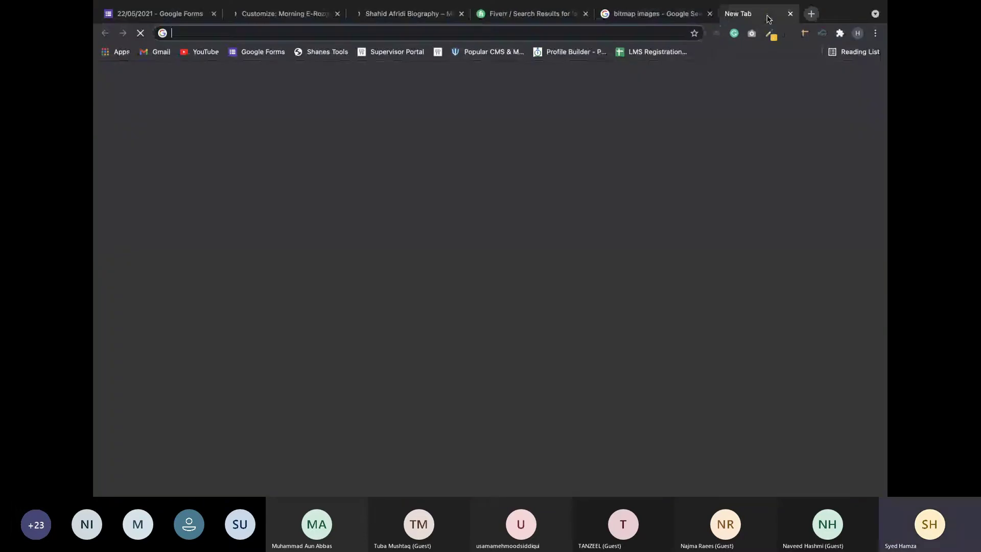
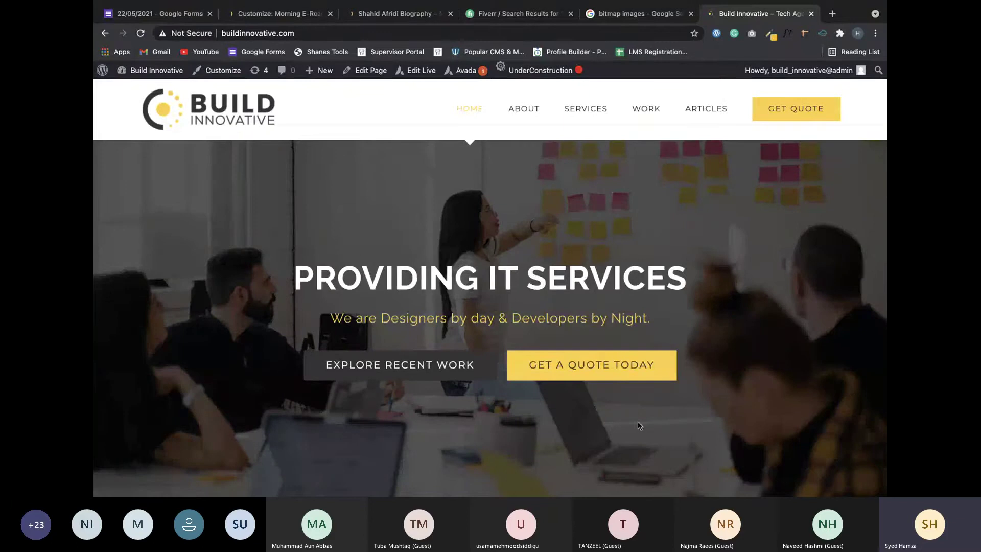
scroll(795, 201, down, 3)
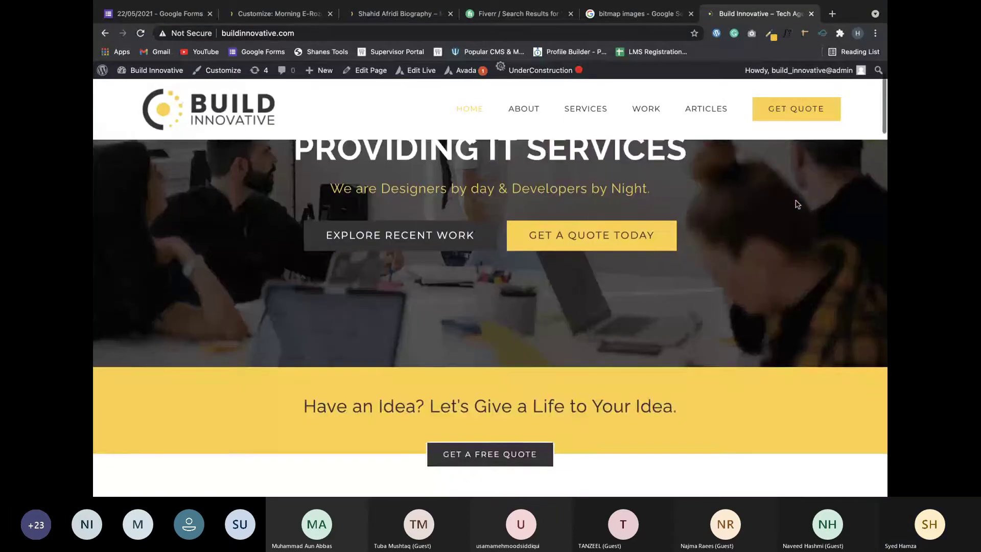
scroll(797, 204, up, 3)
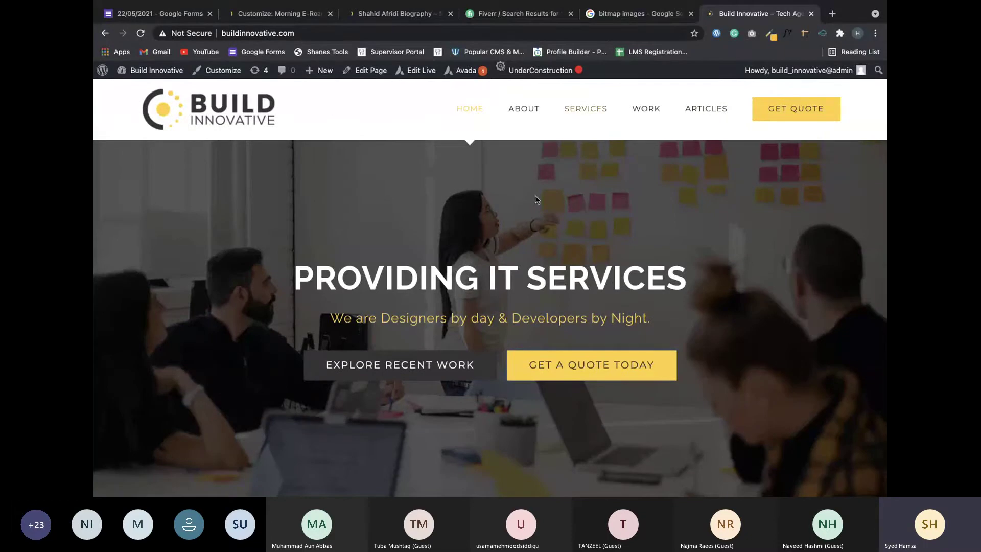
scroll(535, 195, down, 7)
scroll(521, 256, up, 5)
scroll(522, 256, up, 2)
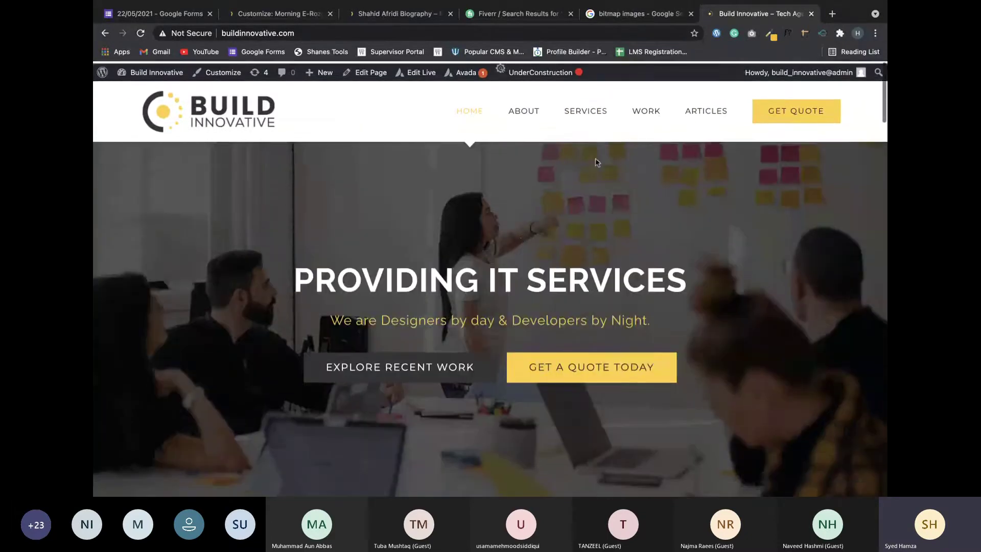
scroll(555, 204, down, 7)
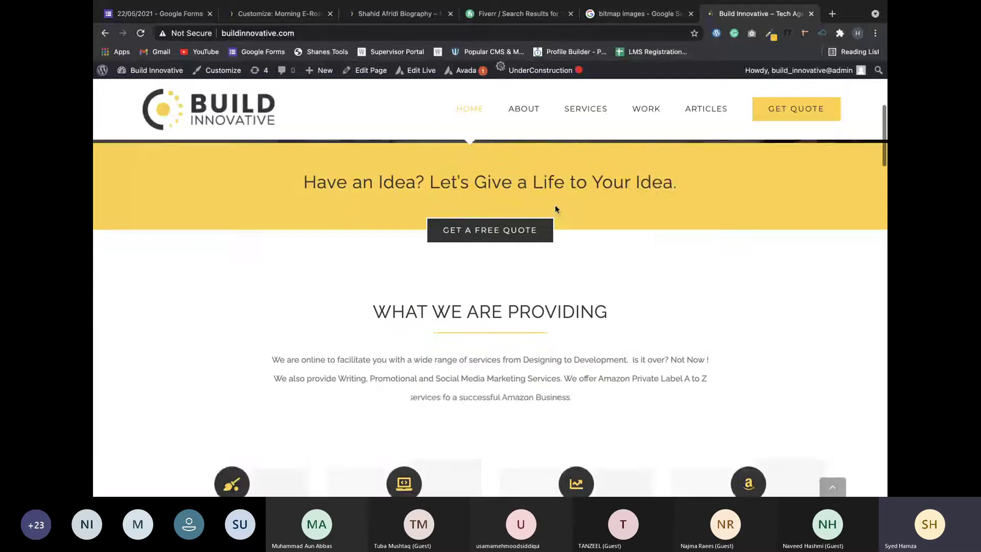
scroll(551, 221, down, 1)
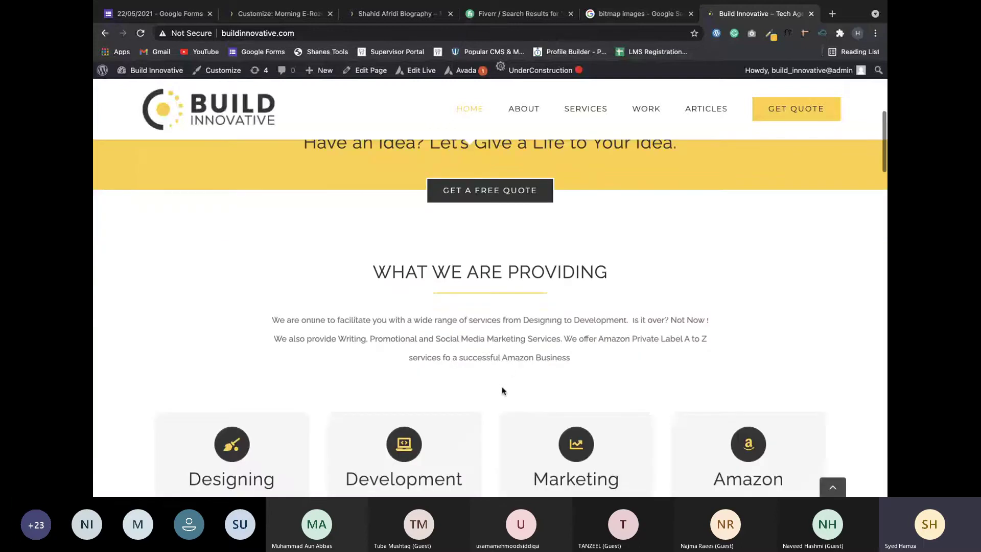
scroll(503, 391, down, 3)
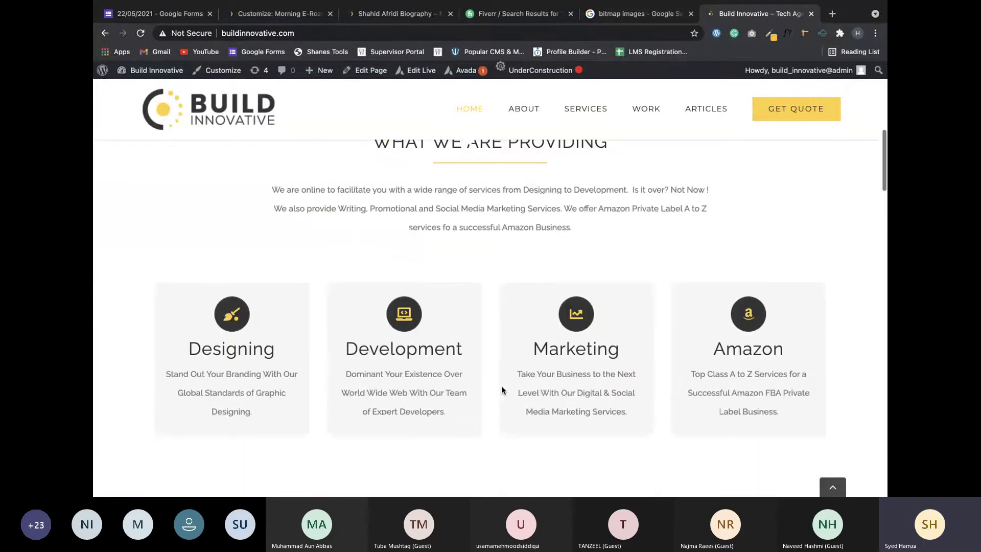
scroll(502, 386, up, 10)
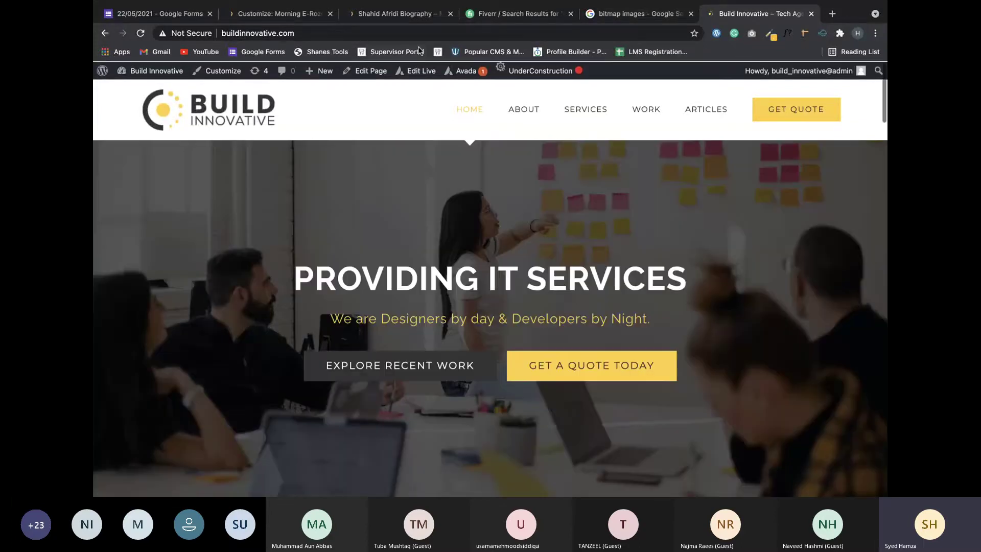
View the Shahid Afridi Biography post's header, return to the Customizer's Header Builder overview and look through the page preview.
click(398, 13)
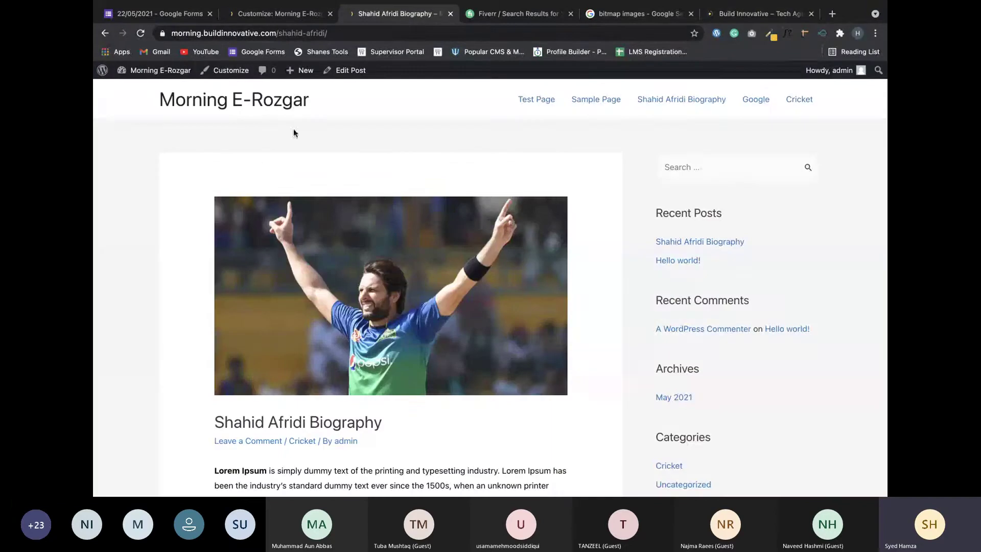
click(281, 15)
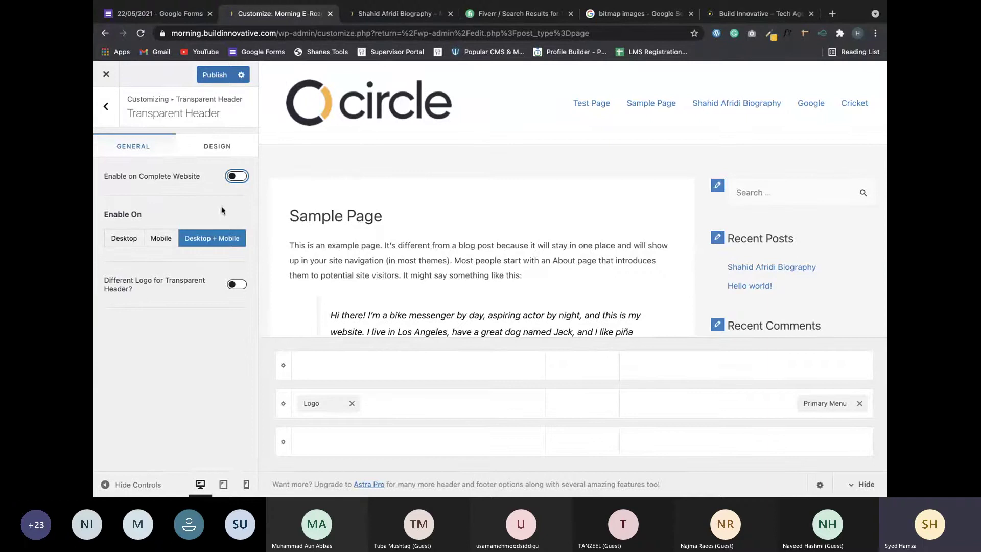
click(107, 125)
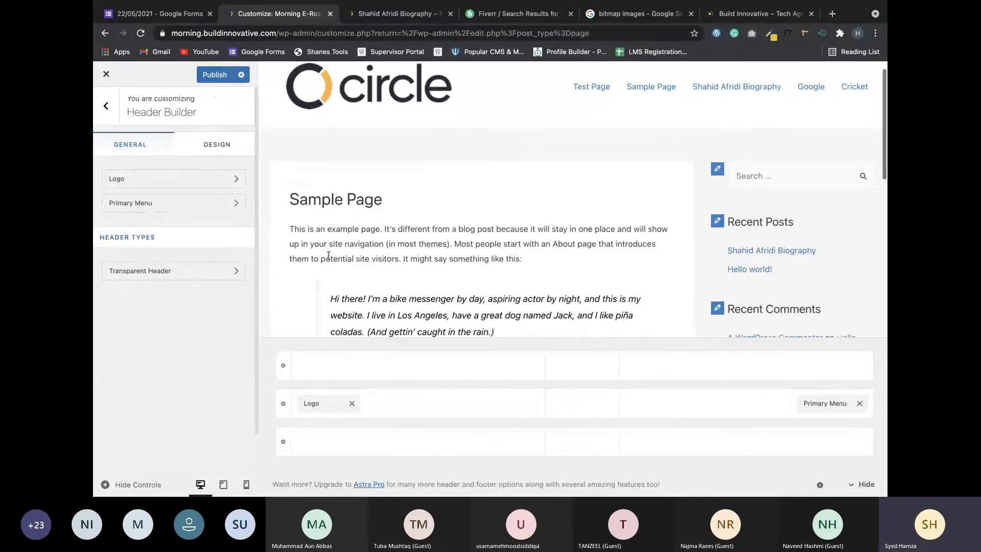
scroll(329, 255, down, 10)
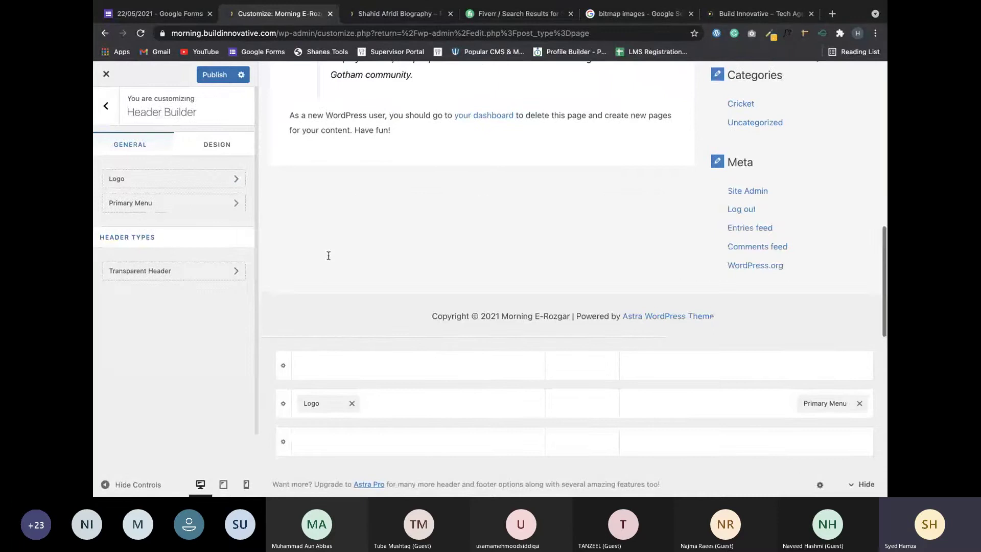
scroll(329, 255, up, 10)
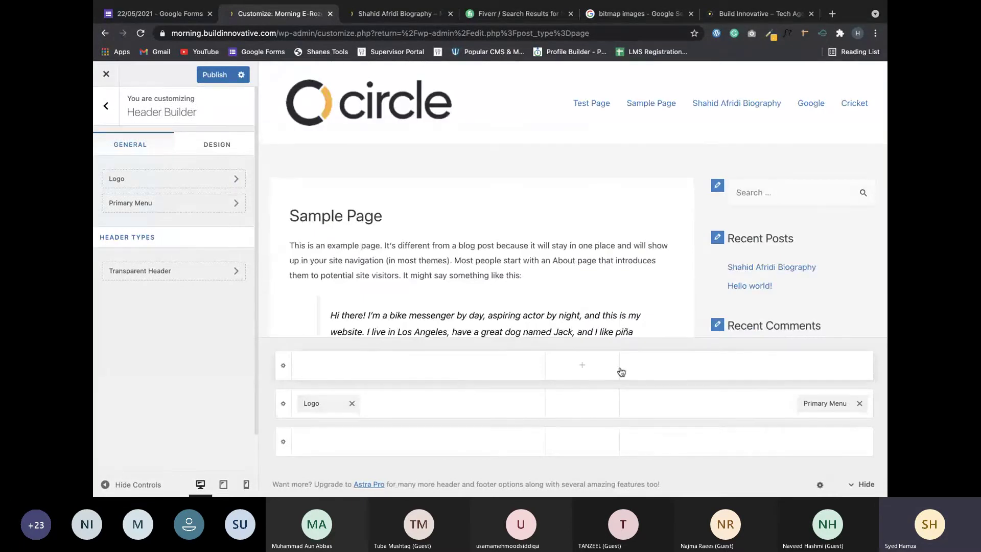
Add a Search element to the centre section of the header's top row.
click(361, 367)
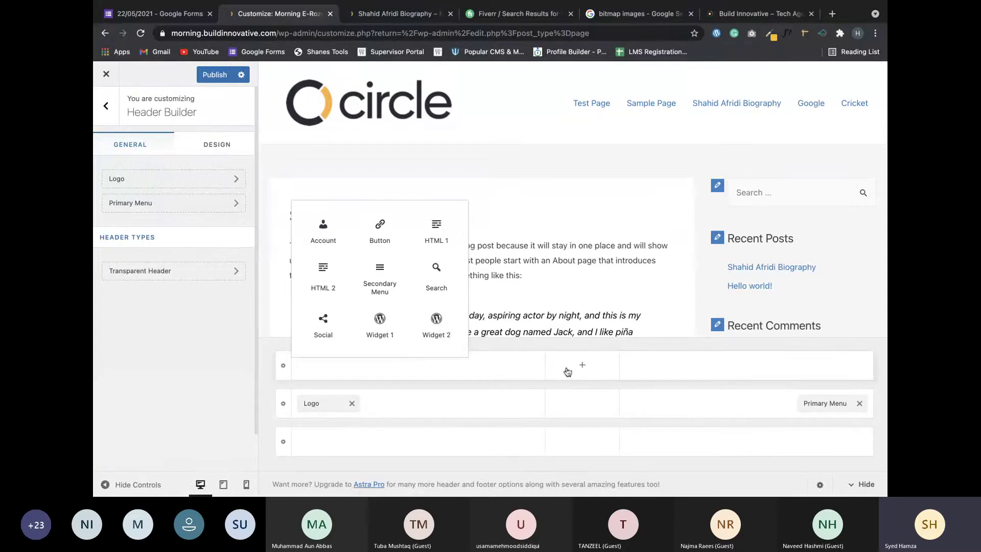
mouse_move(572, 357)
click(584, 367)
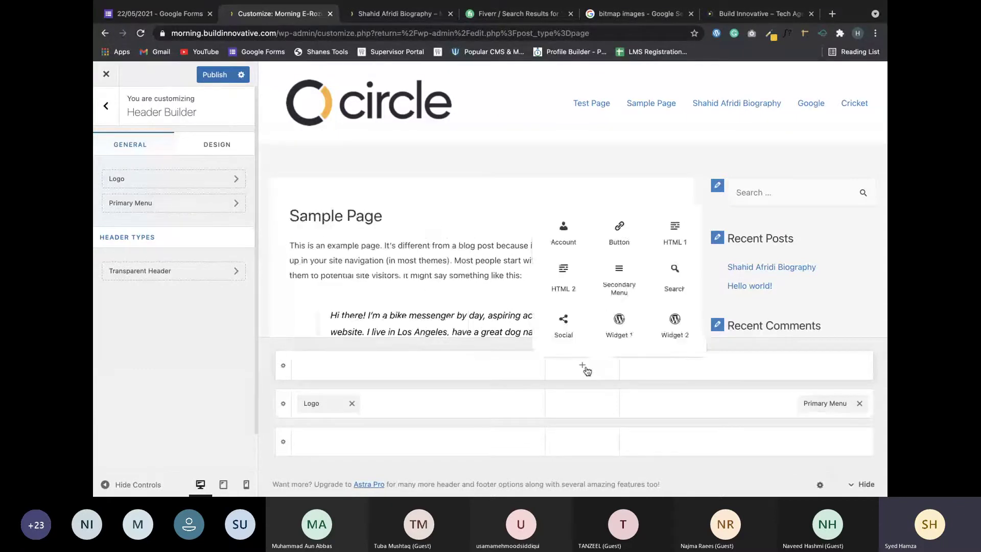
click(686, 272)
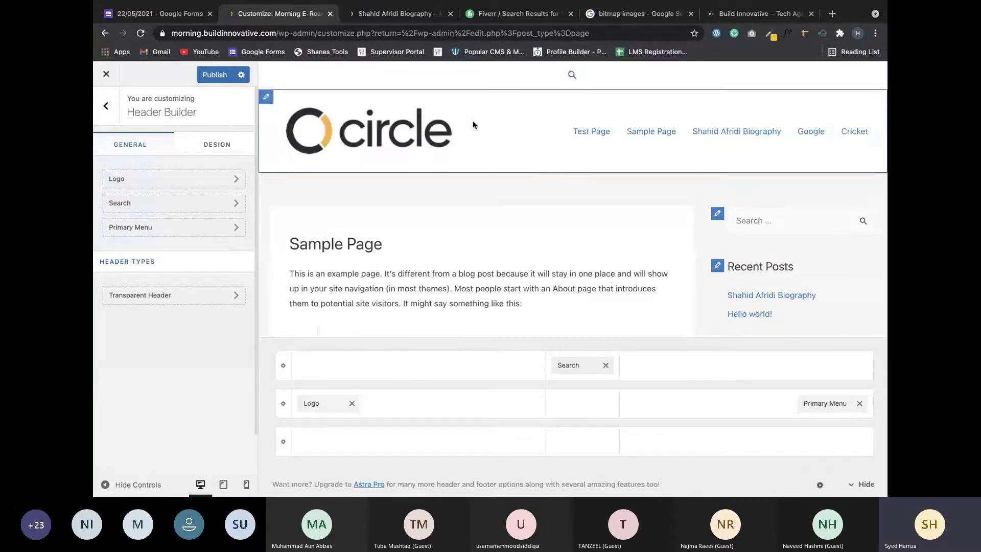
Open greensouq.ae in a new browser tab and return to the Customizer's Header Builder.
click(833, 14)
text(greensouq.ae)
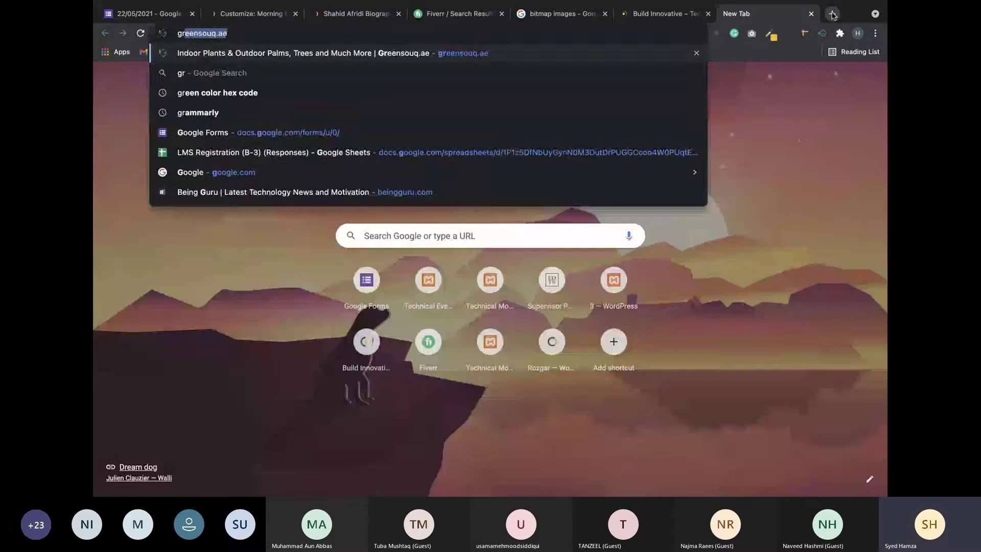
key(Return)
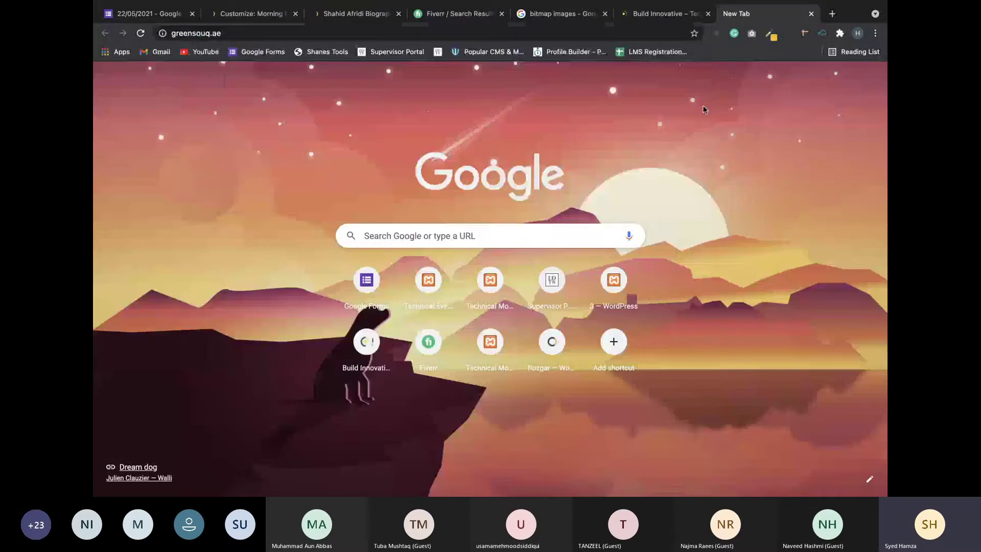
click(332, 15)
click(276, 15)
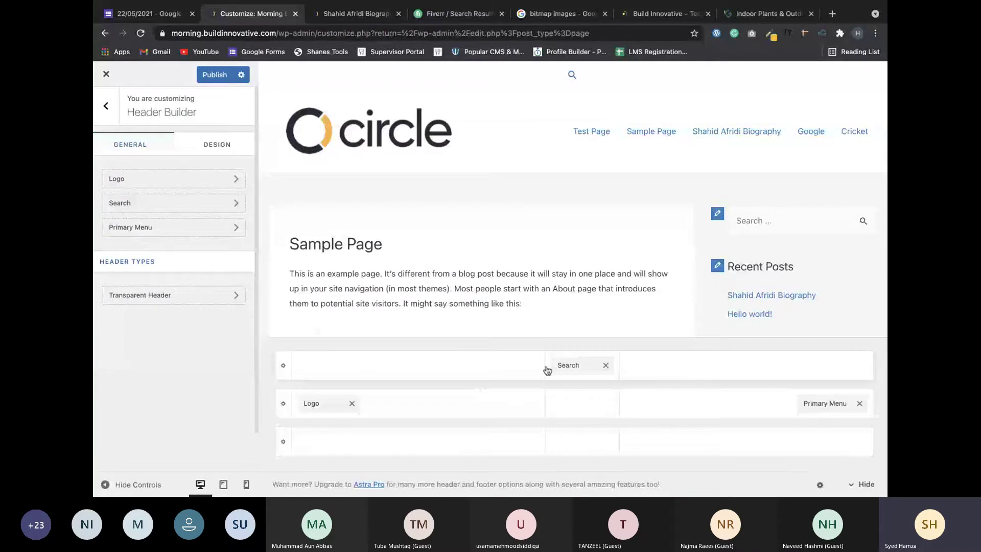
Open the Above Header row's settings and remove the Search element from the top row's centre section.
click(286, 373)
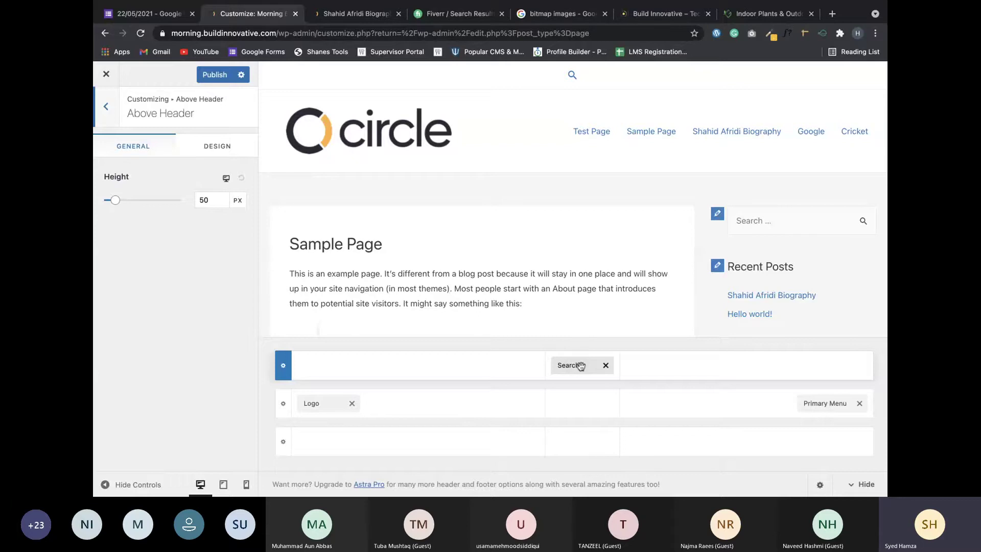
click(606, 366)
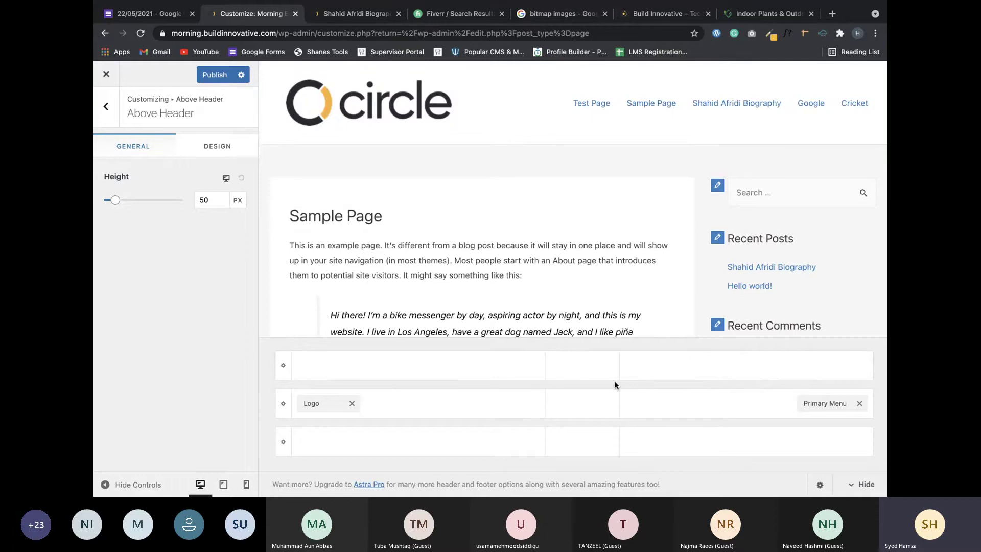
mouse_move(766, 403)
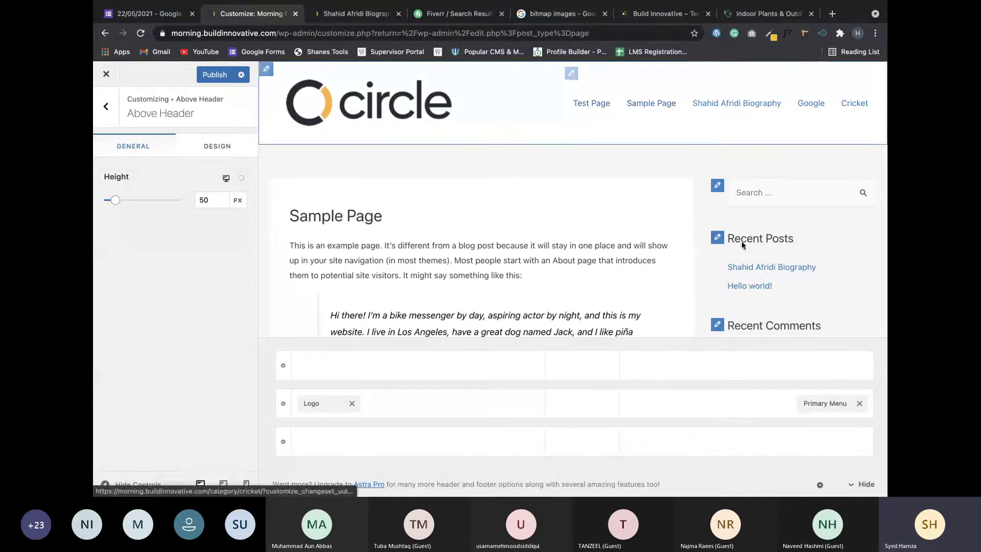
Look through the elements available for the centre sections of the header's middle and bottom rows.
click(584, 405)
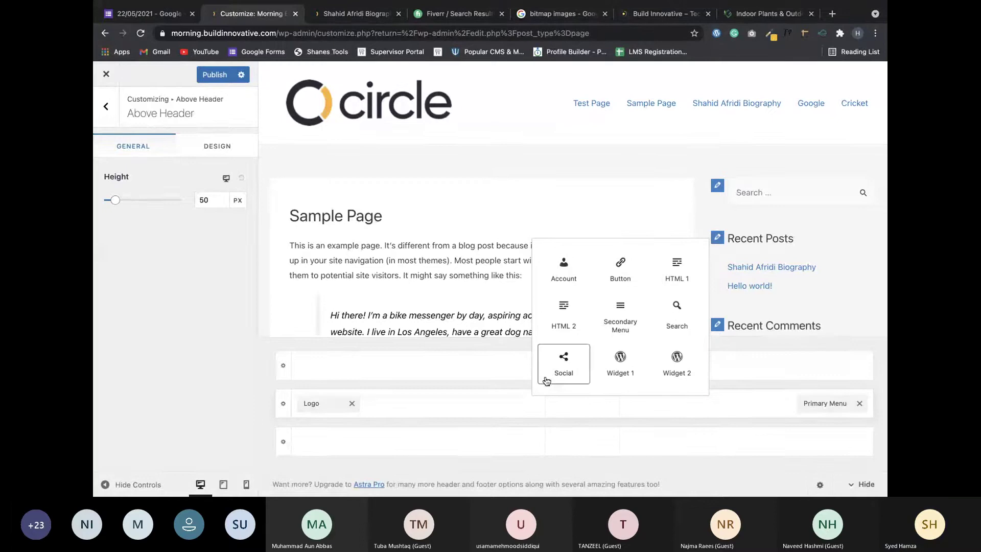
click(576, 434)
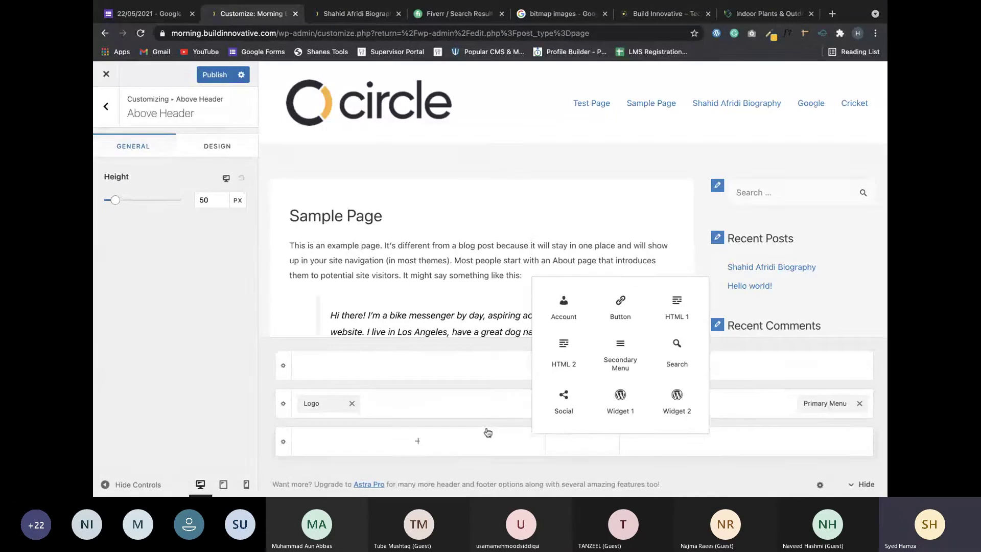
click(459, 464)
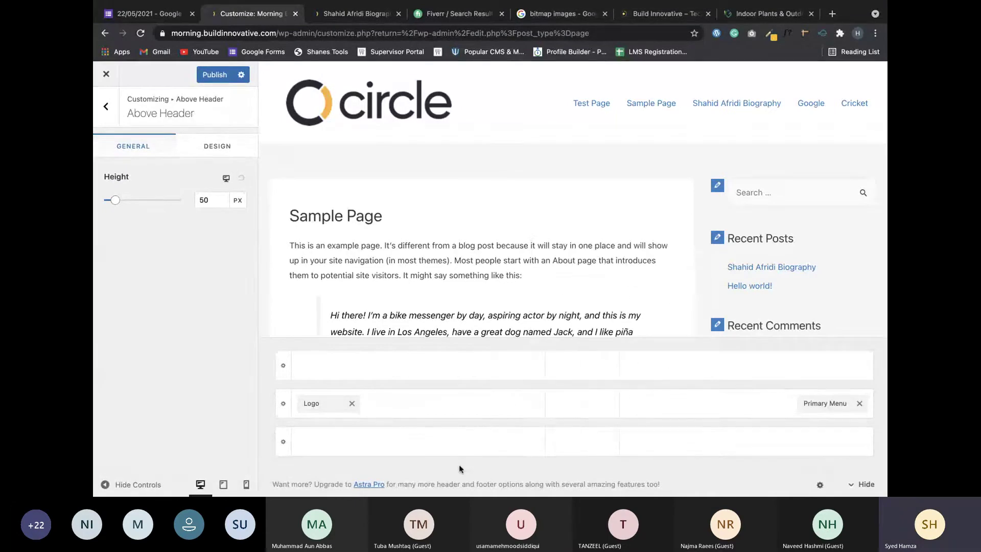
Try a Social element in the left section of the header's top row and remove it again.
click(449, 378)
click(323, 326)
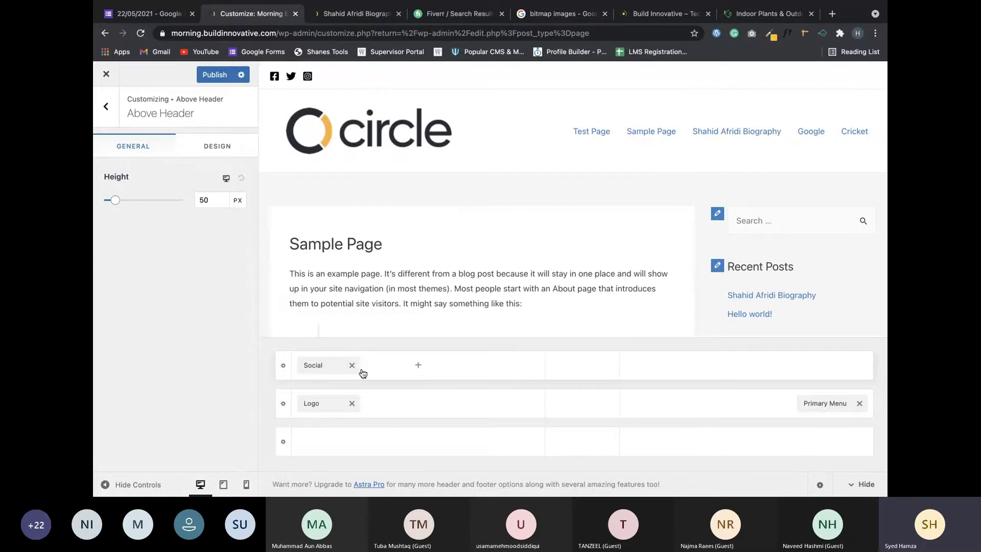
click(352, 365)
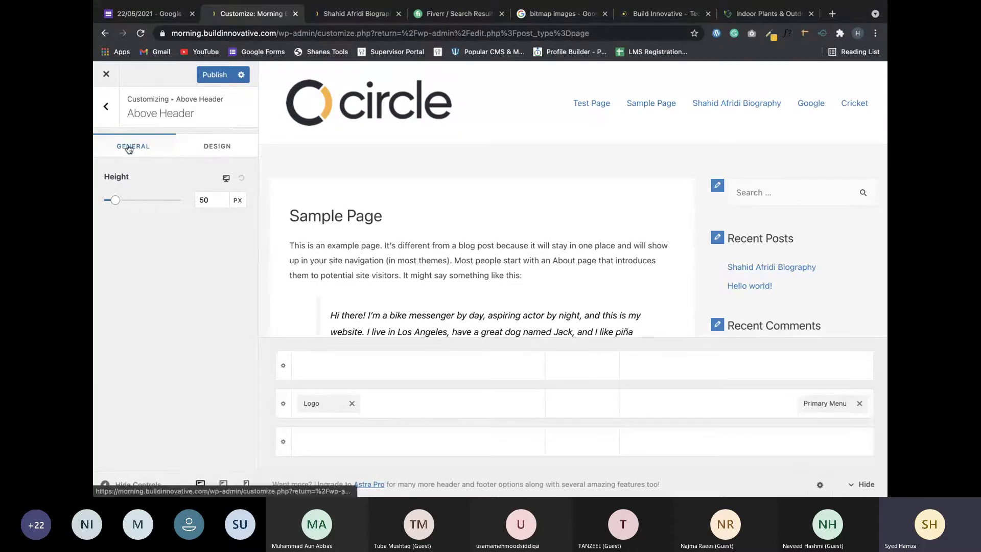
Examine the Above Header row's design settings, return to the Header Builder overview and reopen the row's general settings.
click(197, 148)
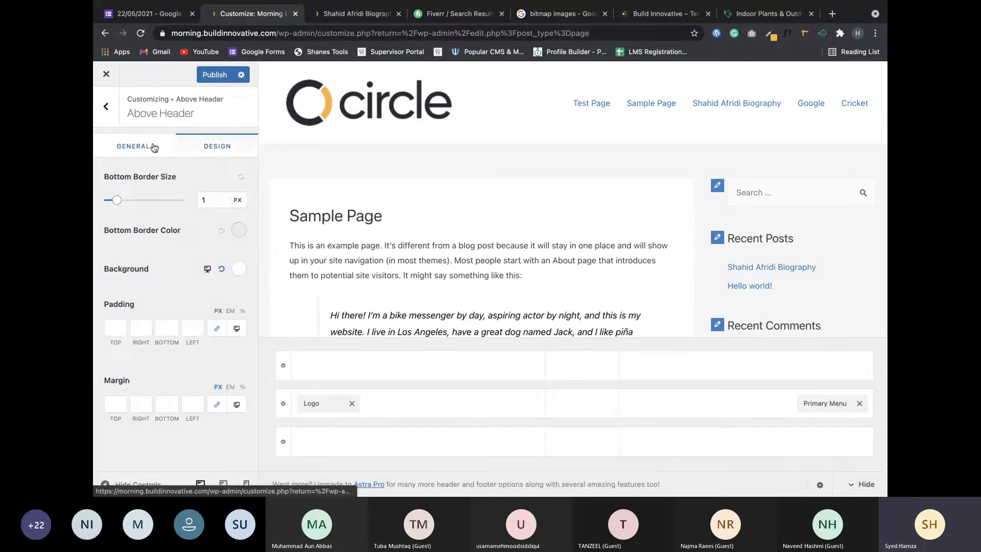
click(106, 107)
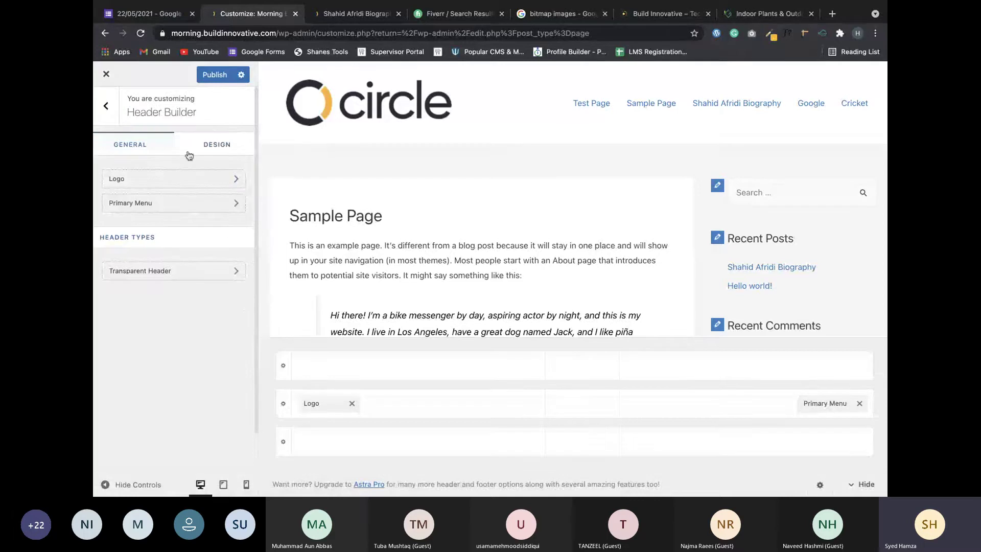
click(284, 367)
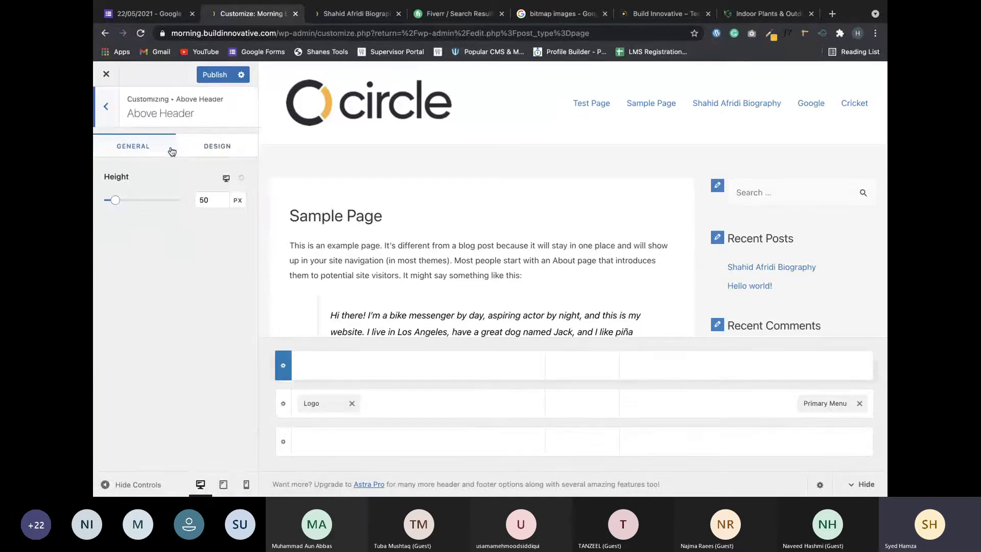
triple_click(129, 112)
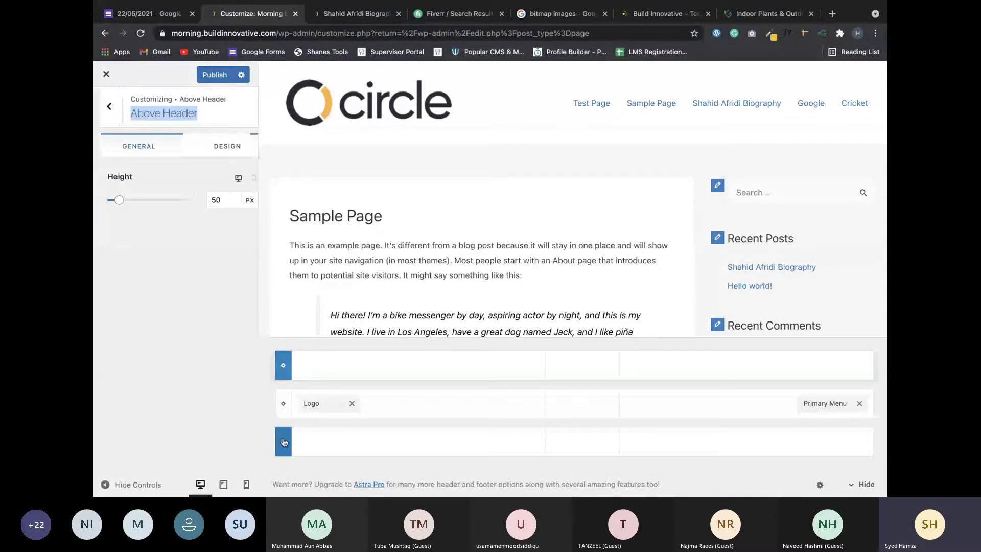
View the Below Header row's general settings and return to the Customizer's main options.
click(285, 442)
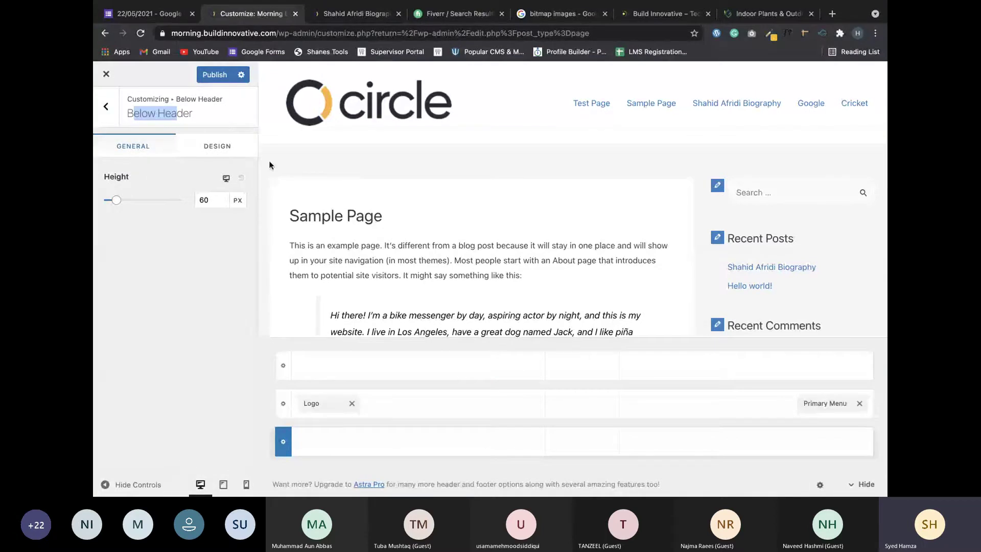
click(107, 108)
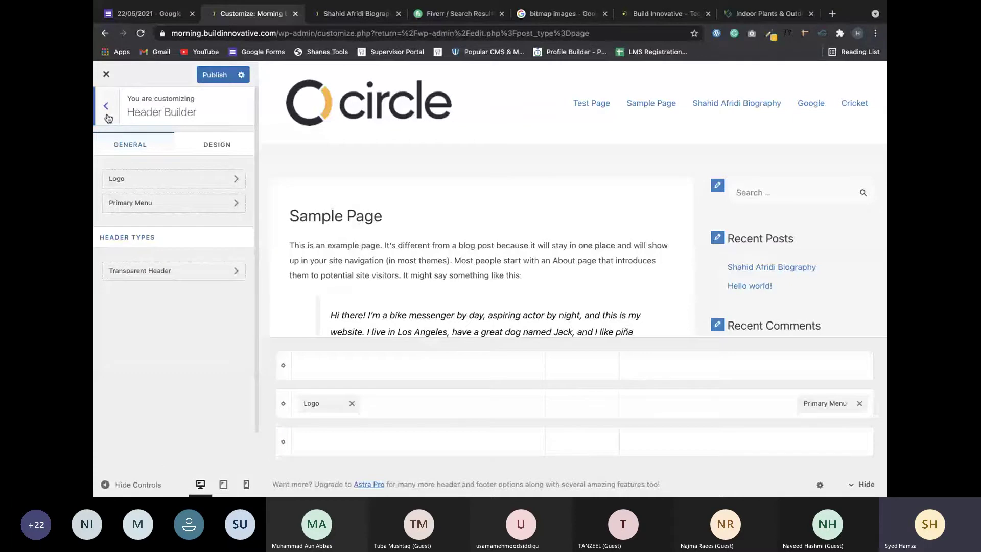
click(107, 113)
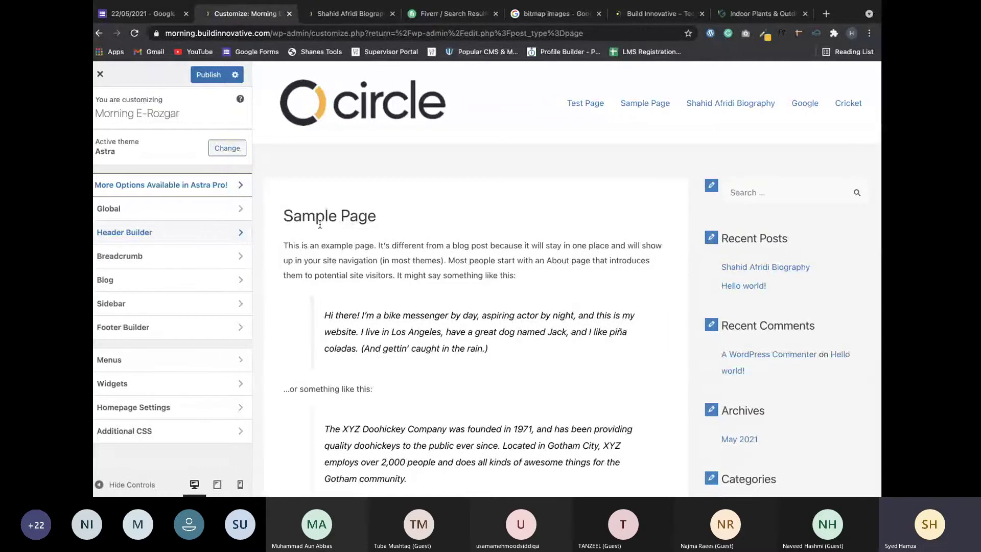
Look at the Breadcrumb settings with their Header Position option and return to the Customizer's main options.
key(ctrl+Left)
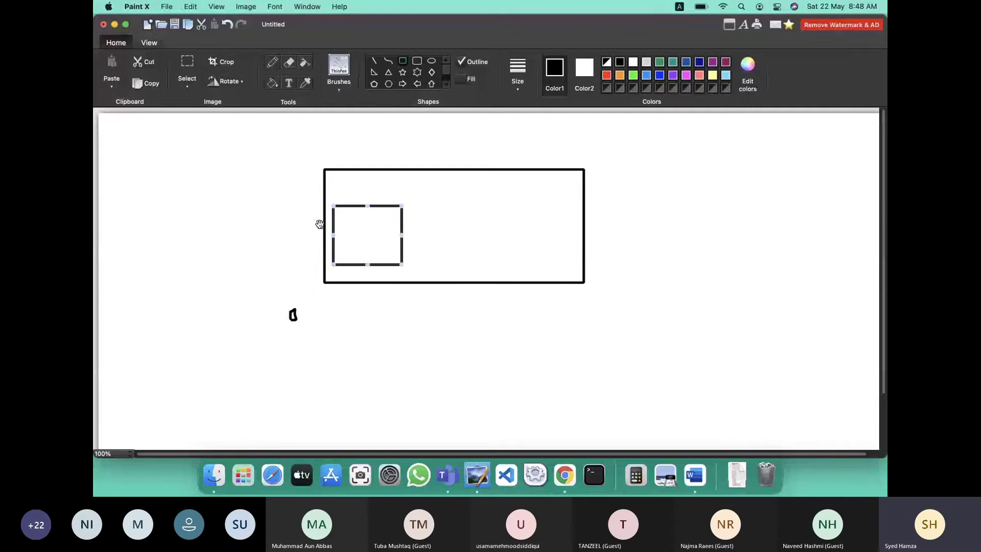
key(ctrl+Right)
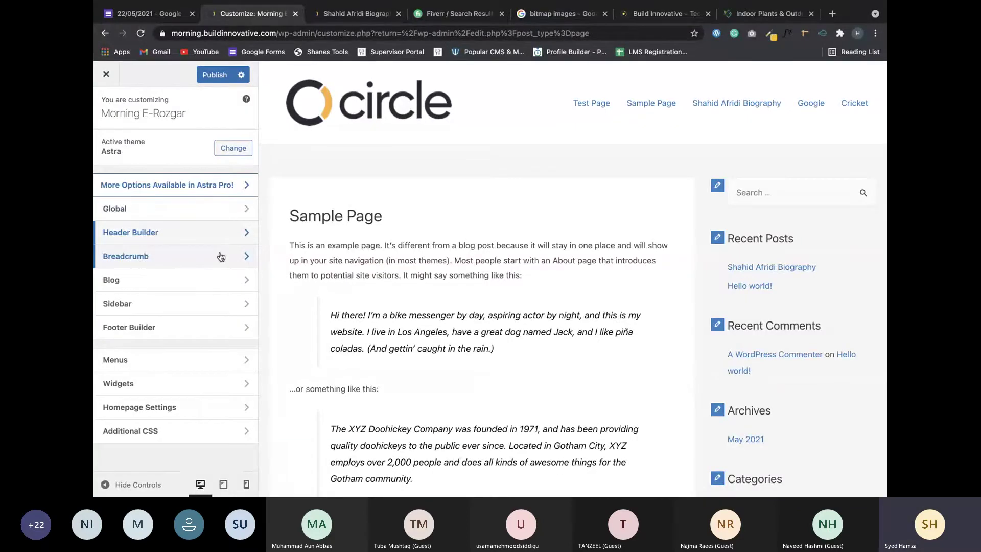
click(190, 263)
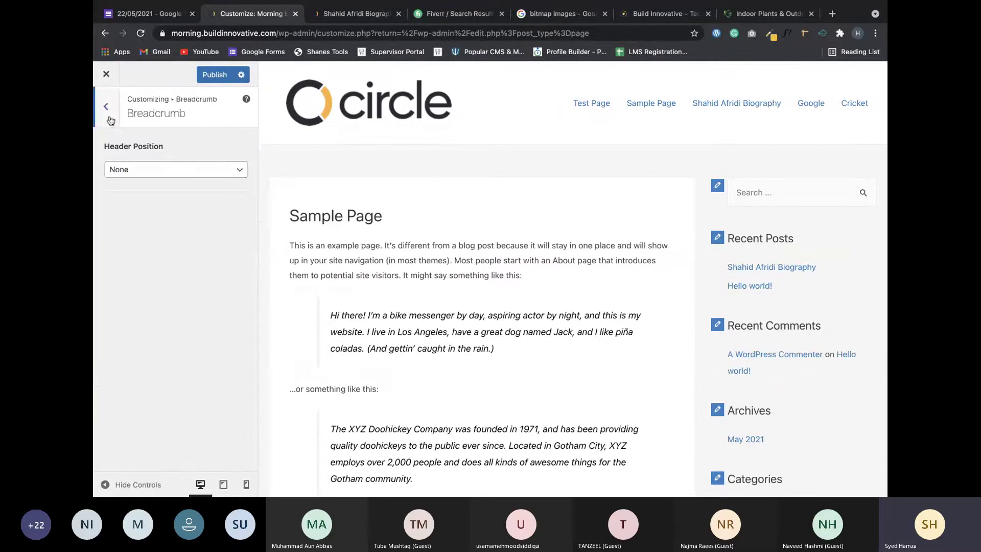
click(111, 120)
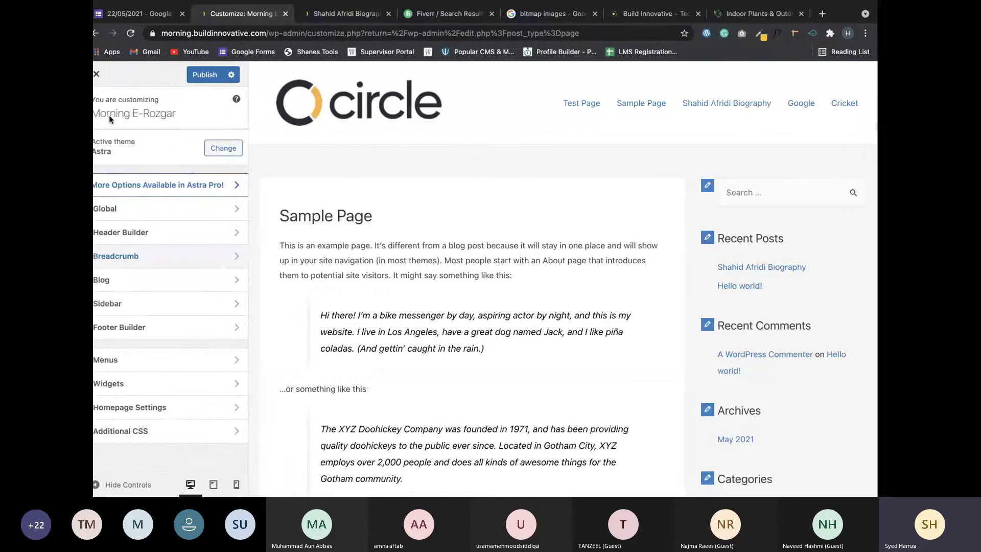
Check the Microsoft Teams meeting window and switch back to Chrome.
key(ctrl+Left)
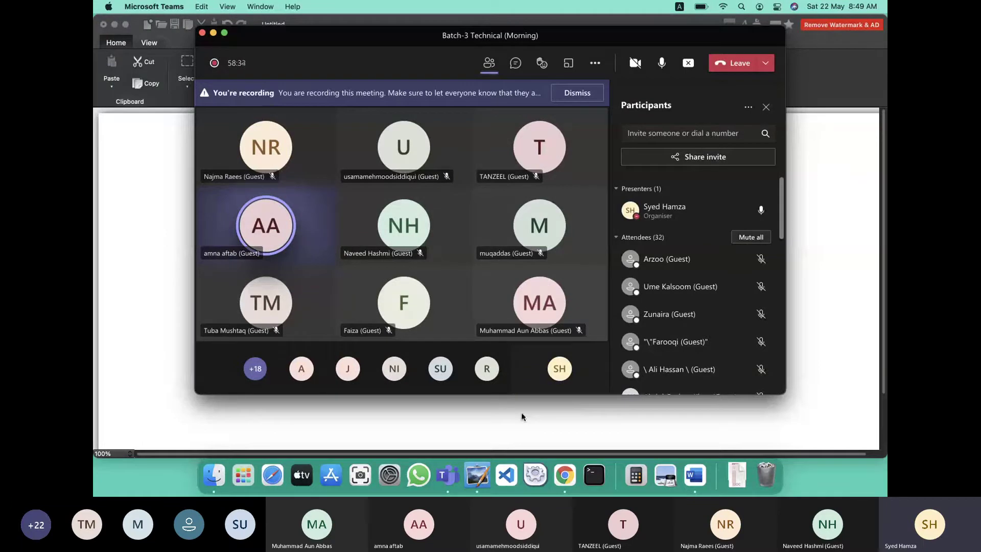
key(super+Tab)
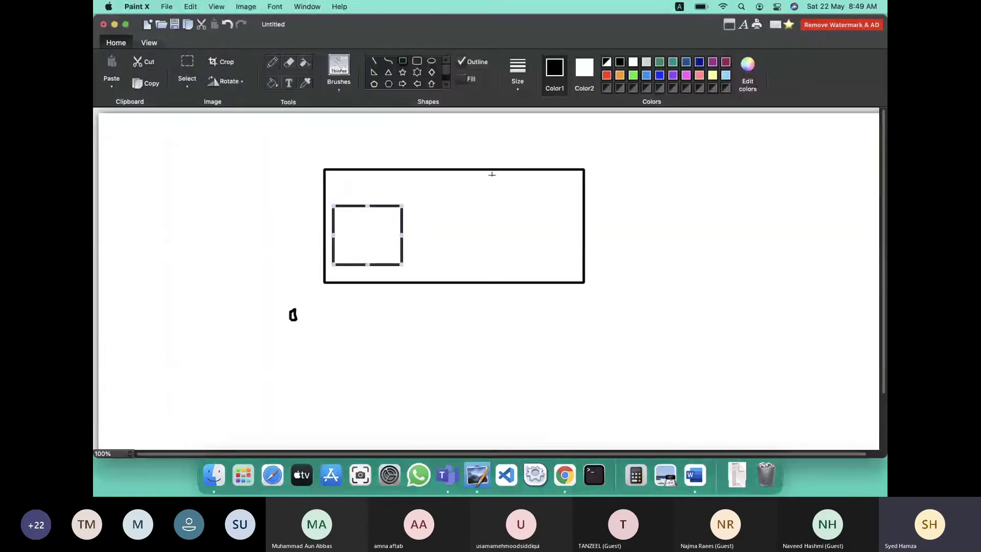
key(super+Tab)
View the headers of the Build Innovative home page and the Shahid Afridi Biography post, and open a new browser tab.
click(654, 15)
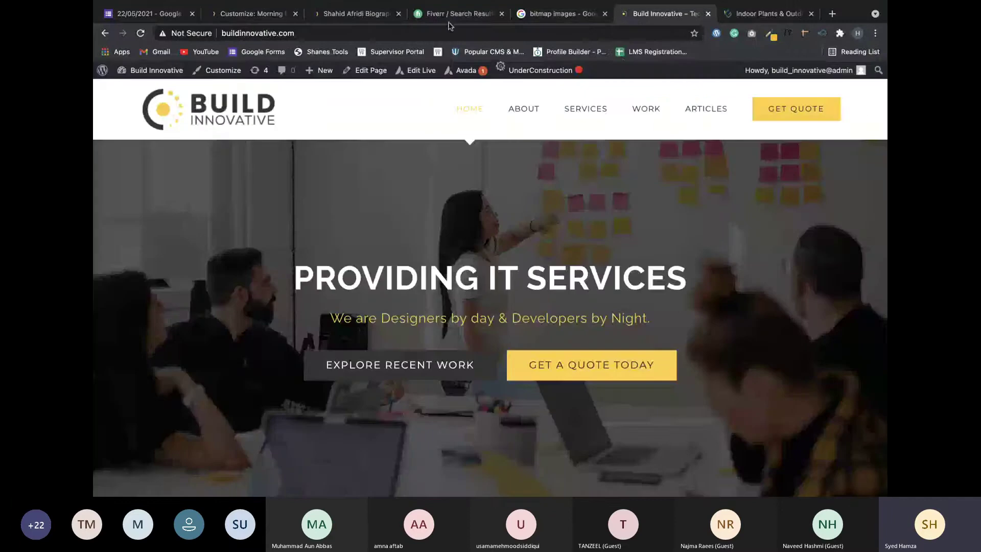
click(356, 13)
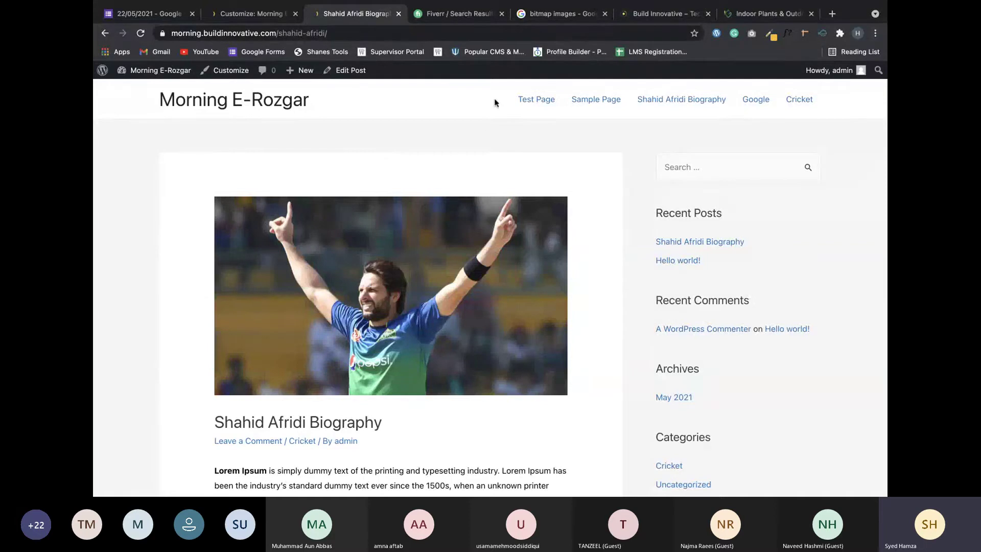
click(832, 14)
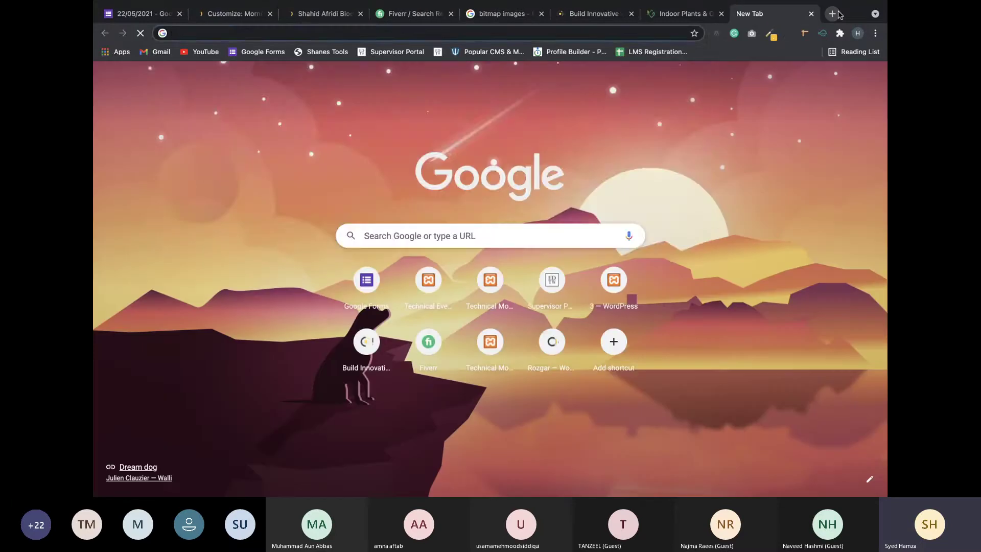
Open greensouq.ae in the new browser tab and look over the product category banners on its home page.
text(bg)
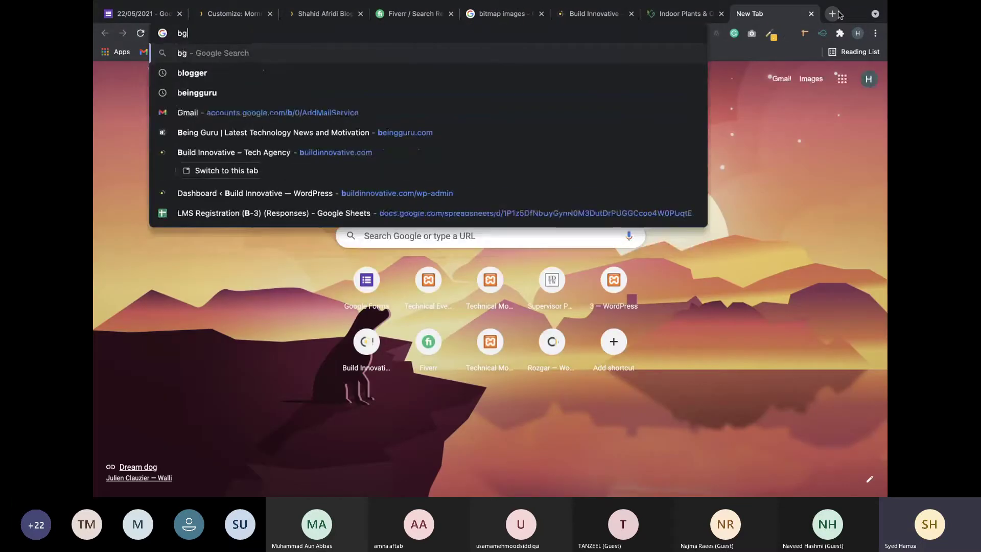
key(BackSpace)
key(BackSpace)
text(g)
key(Return)
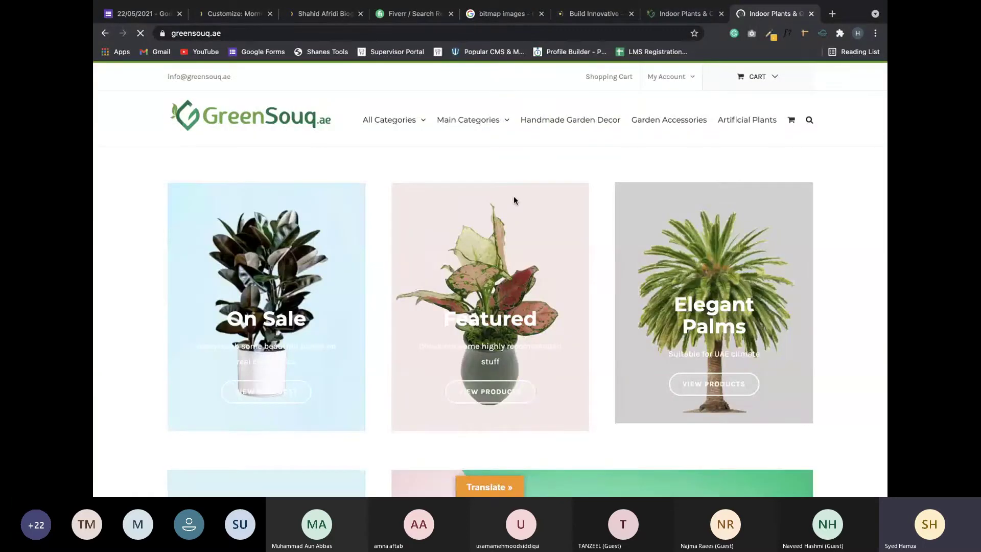
scroll(514, 200, down, 1)
scroll(514, 200, down, 3)
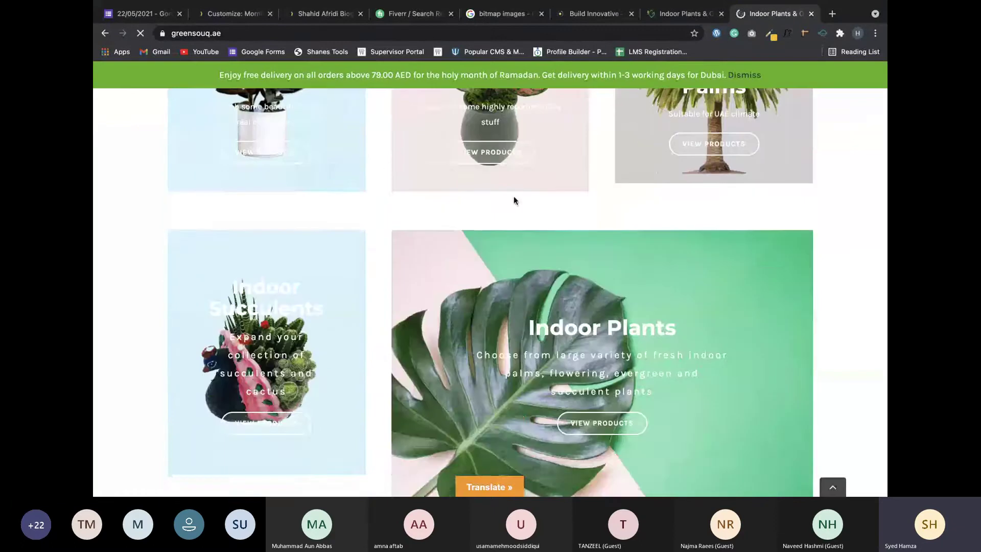
scroll(484, 130, up, 4)
Browse the Outdoor Plants and Handmade Garden Decor categories, examine the breadcrumb trail, and return to the site's home page through it.
mouse_move(405, 109)
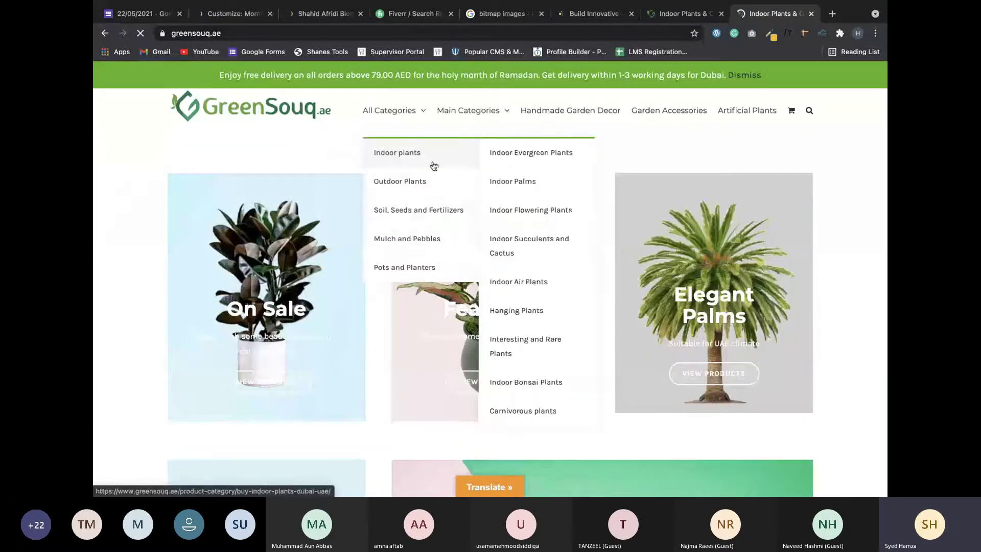
mouse_move(445, 183)
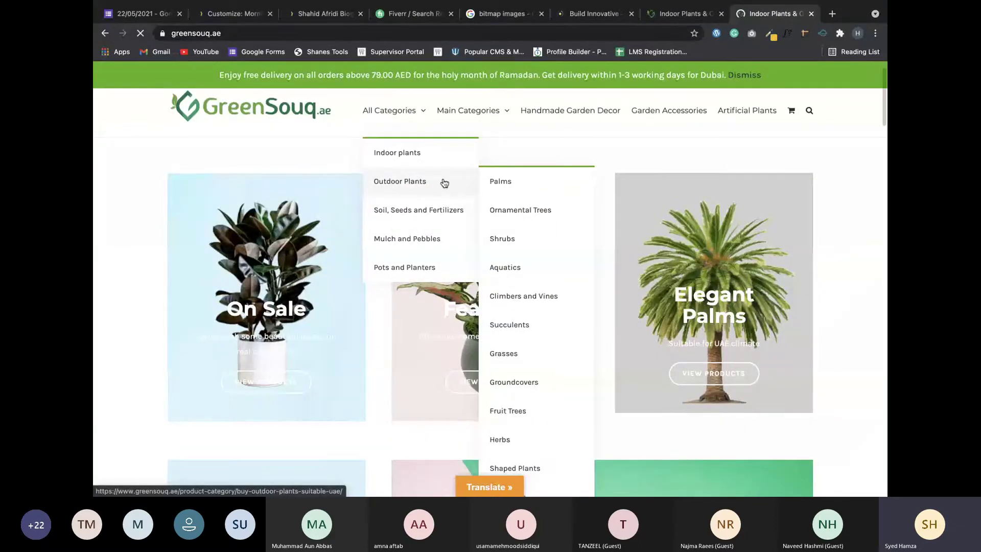
click(420, 187)
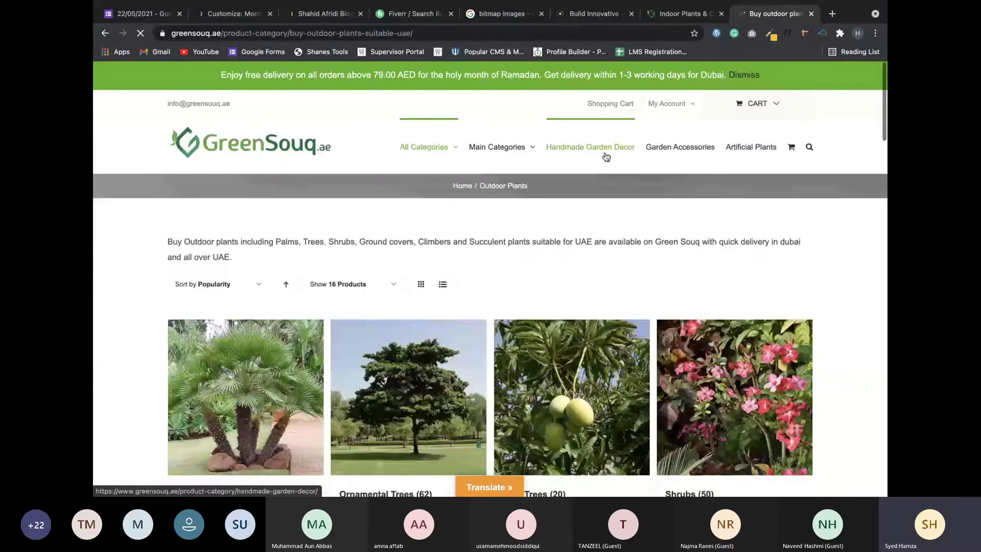
mouse_move(479, 192)
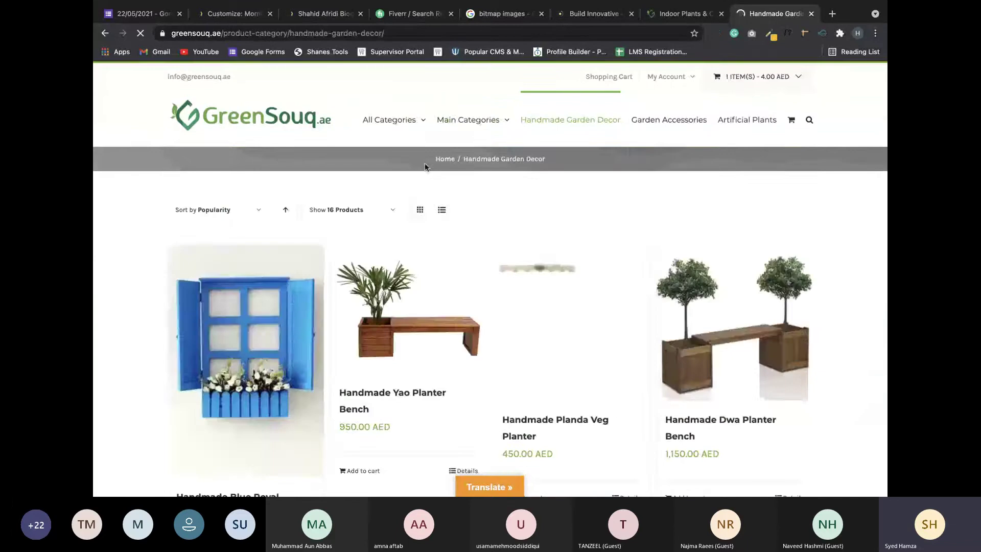
right_click(570, 169)
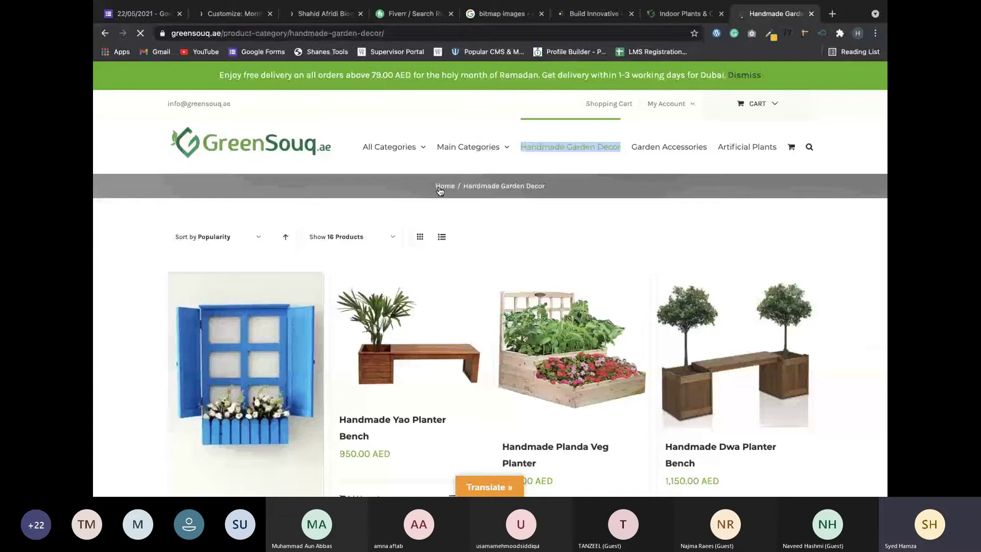
click(469, 195)
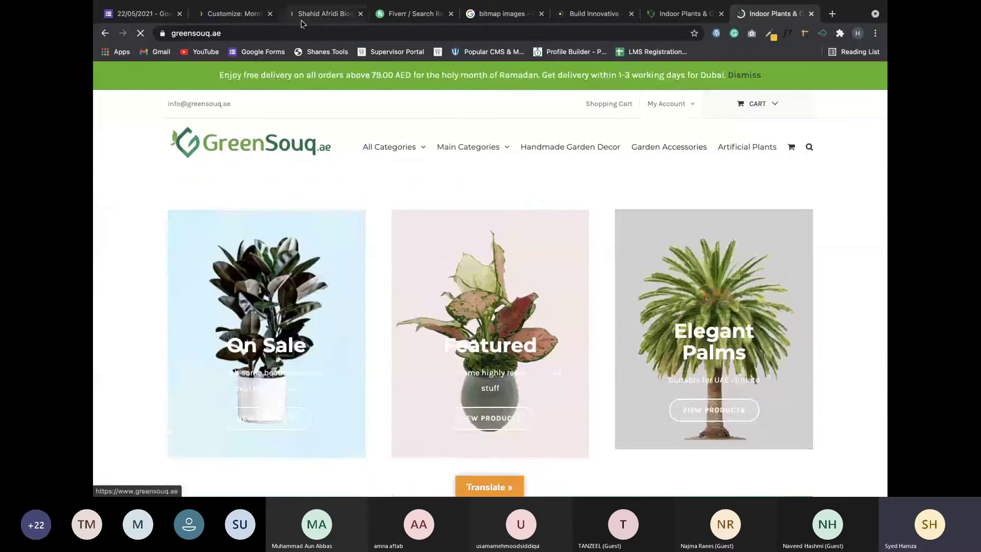
Return to the WordPress customizer and examine the Header Position options in the Breadcrumb settings, then go back to the main sections.
click(242, 17)
click(176, 256)
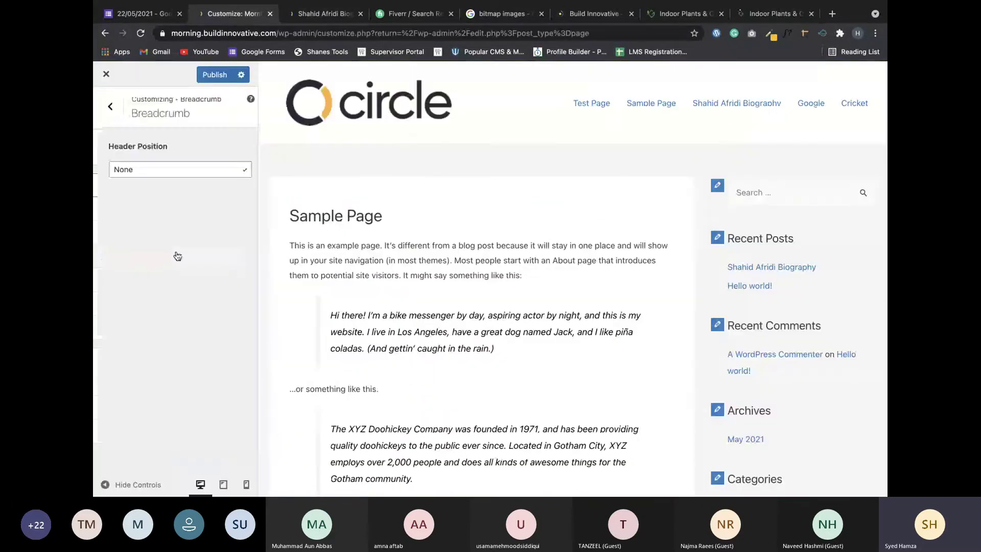
click(235, 169)
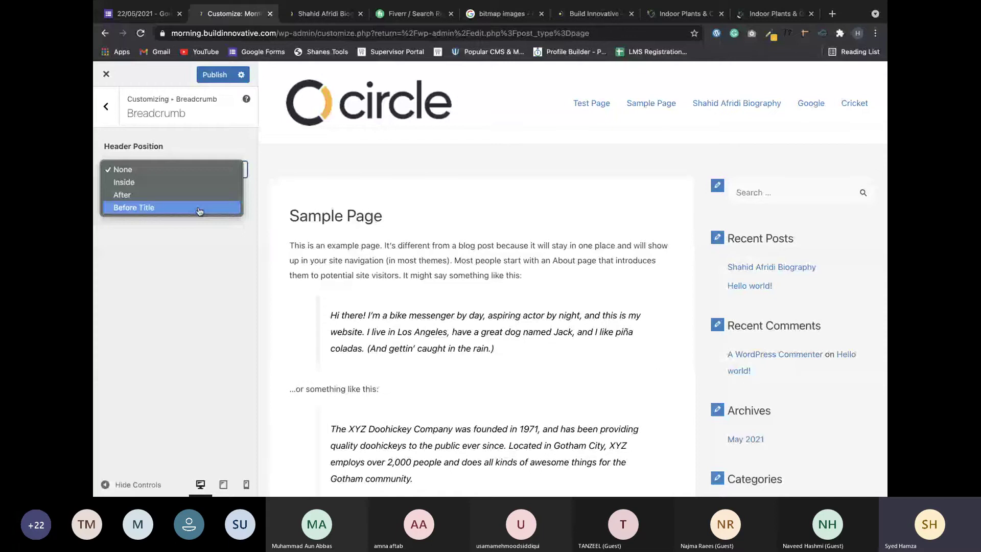
click(103, 117)
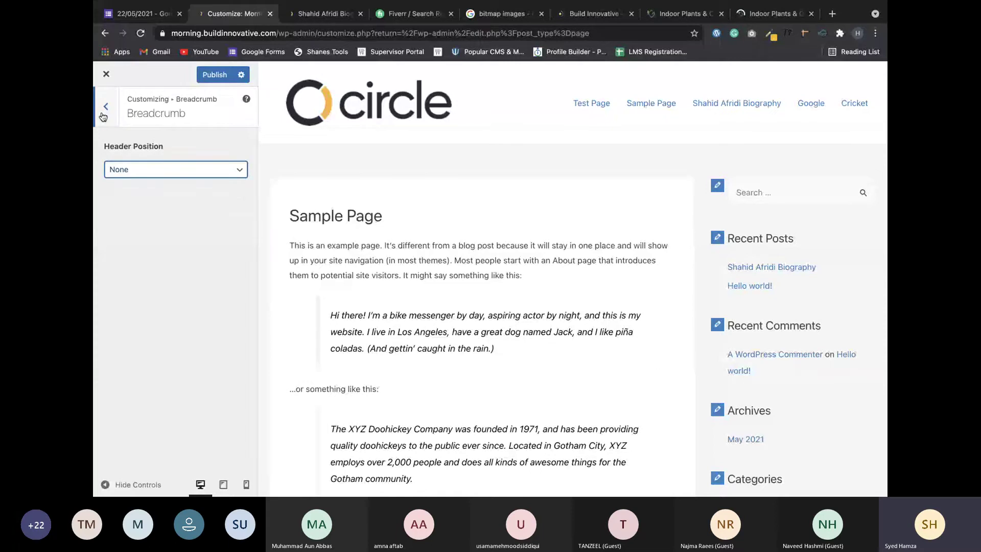
click(103, 117)
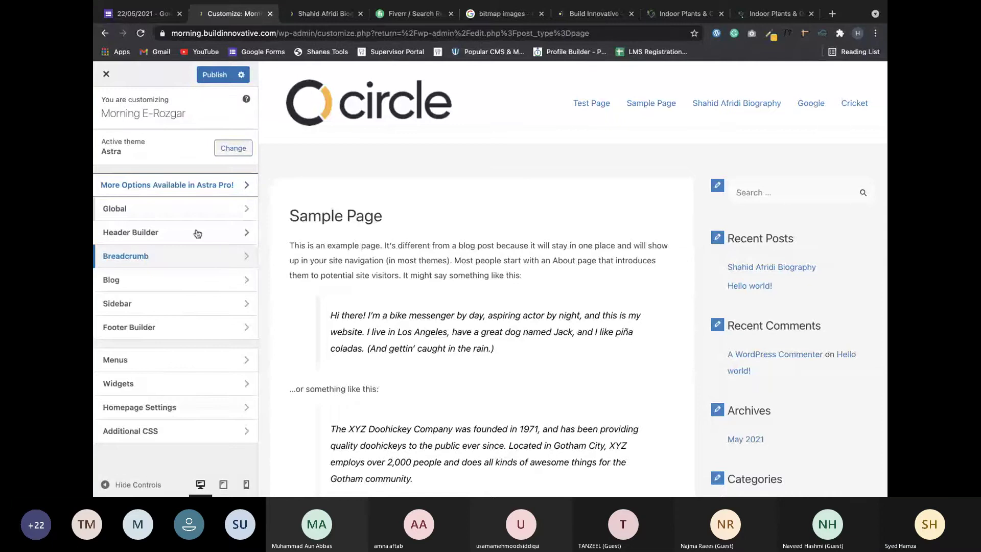
Open the Blog / Archive settings in the customizer's Blog section and review the post structure and meta options.
click(162, 280)
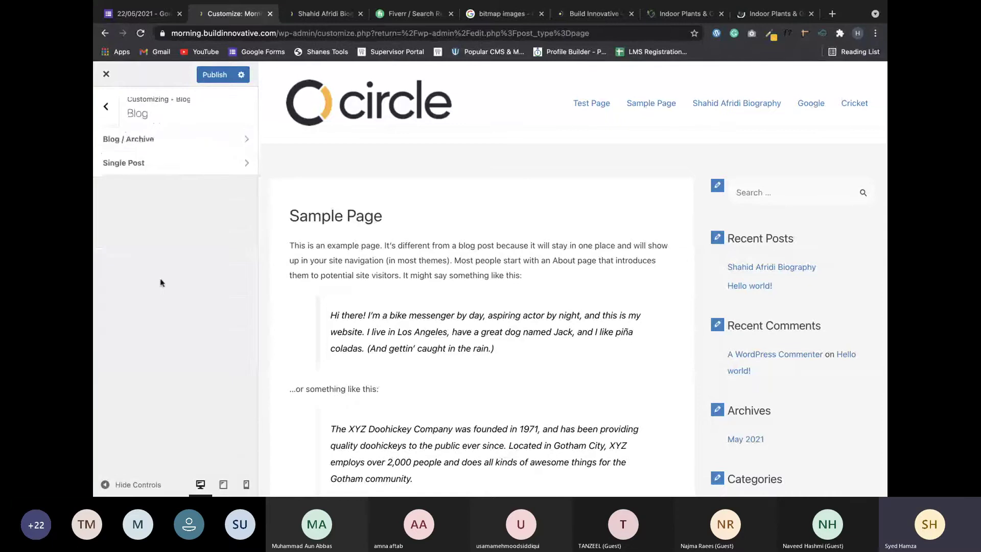
click(161, 146)
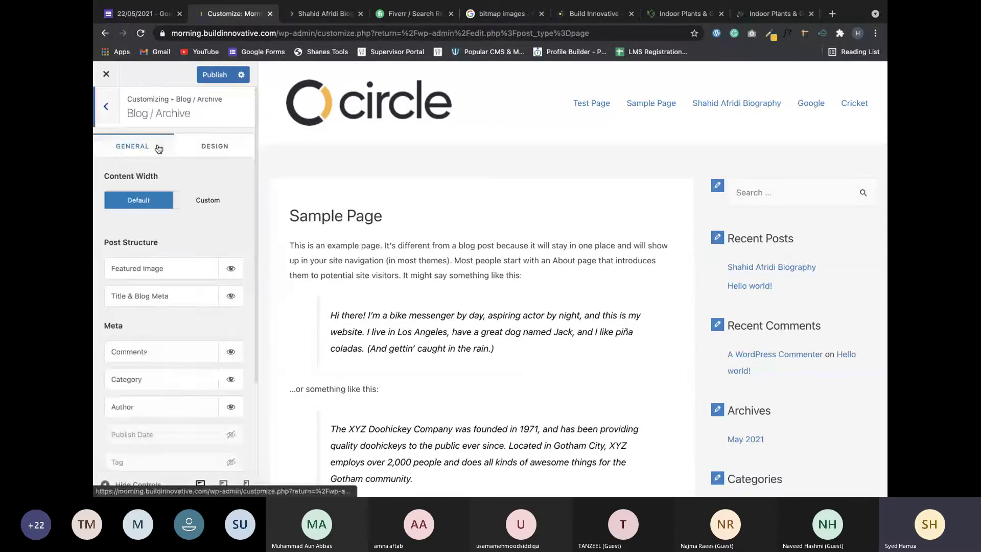
scroll(127, 258, down, 3)
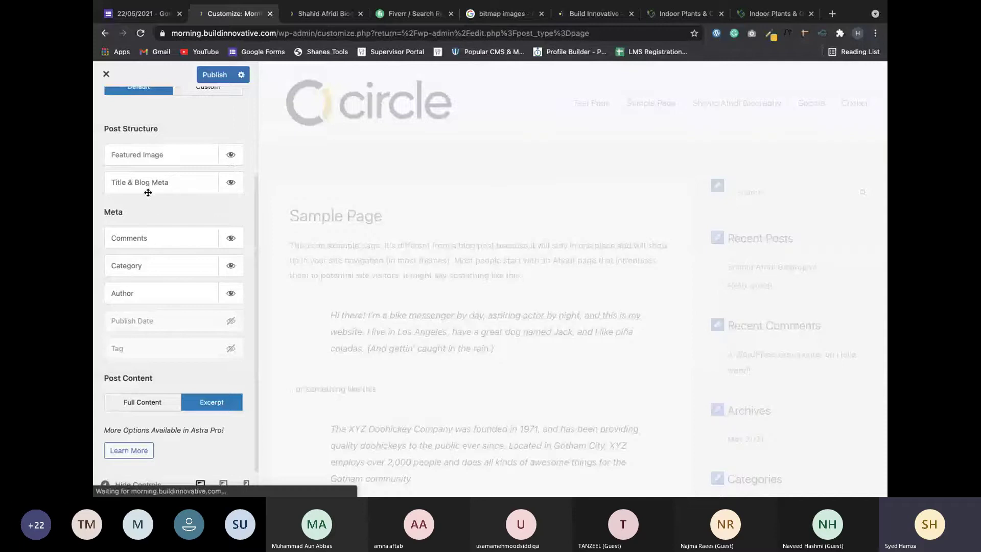
Hide Title & Blog Meta in the blog archive's post structure and show it again, twice.
click(231, 182)
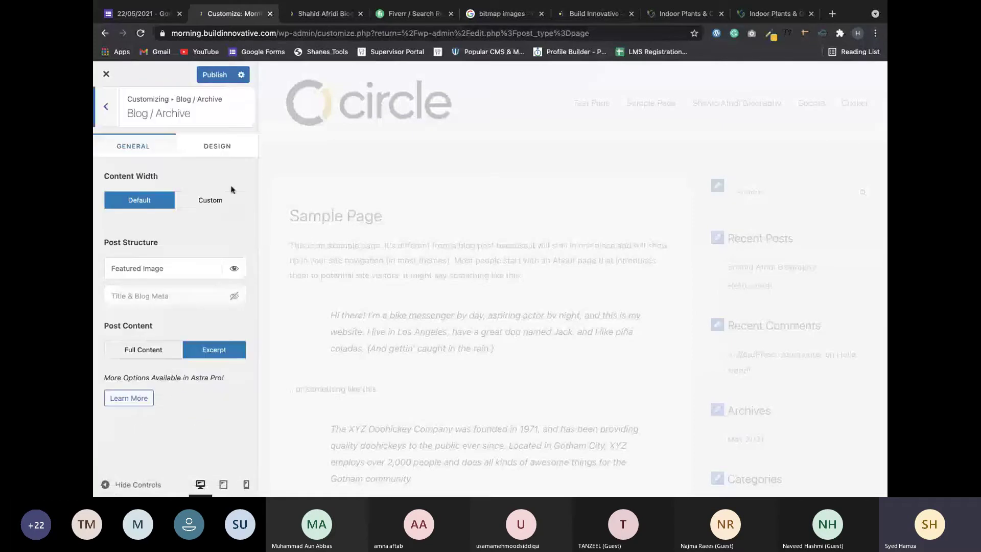
click(235, 295)
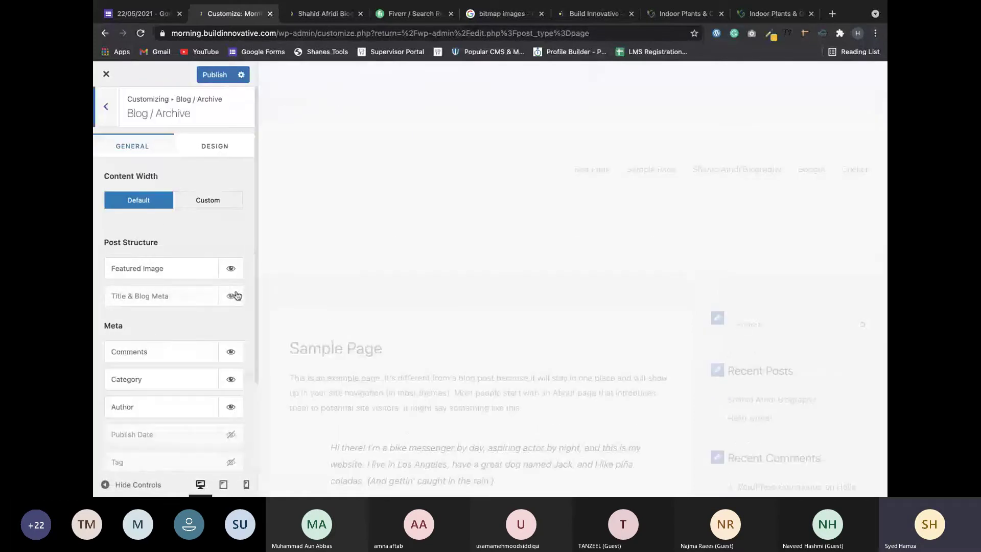
scroll(242, 330, down, 3)
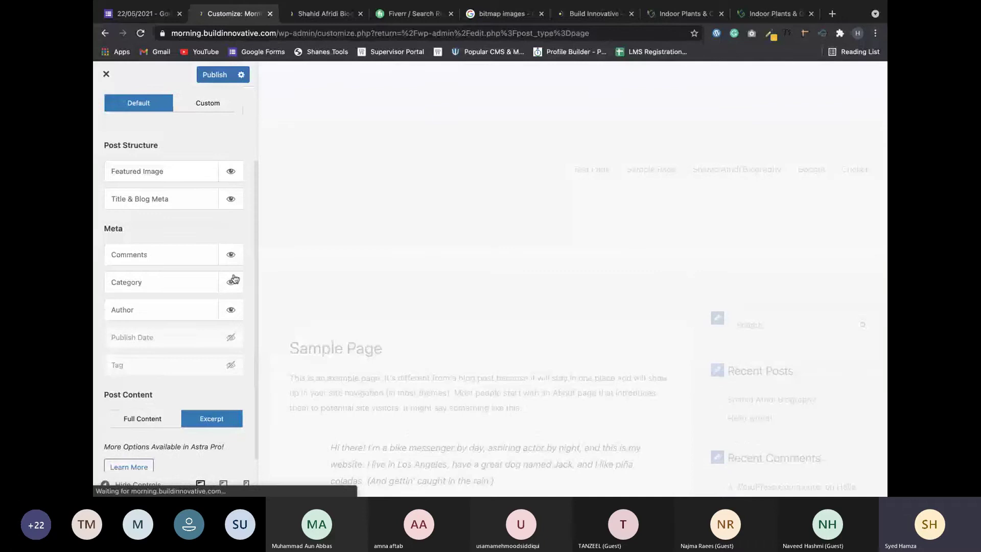
scroll(240, 266, up, 3)
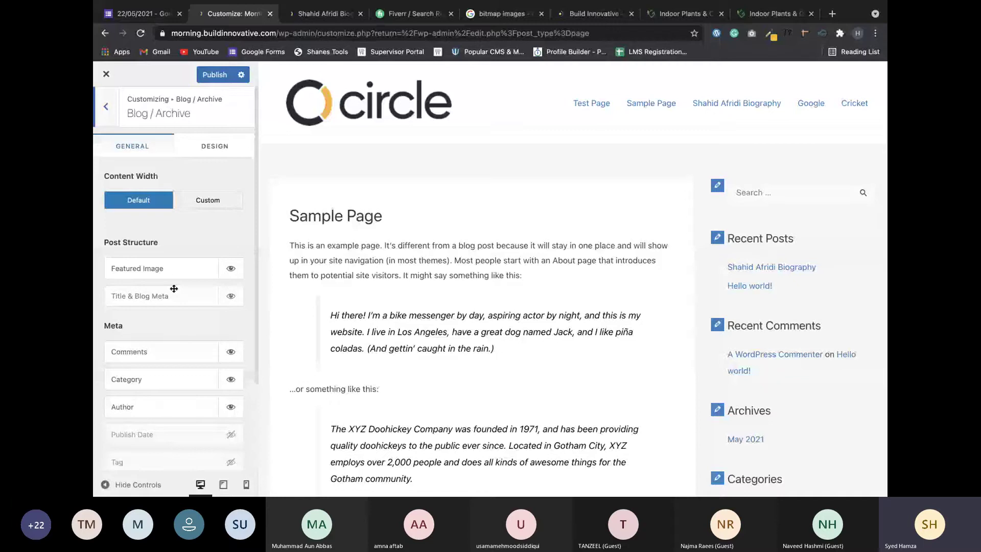
click(232, 297)
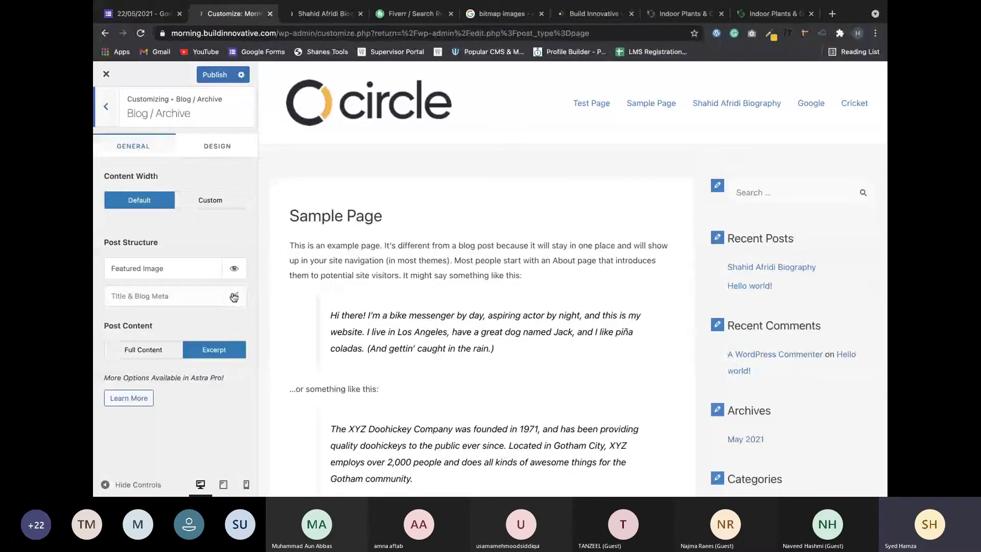
click(233, 297)
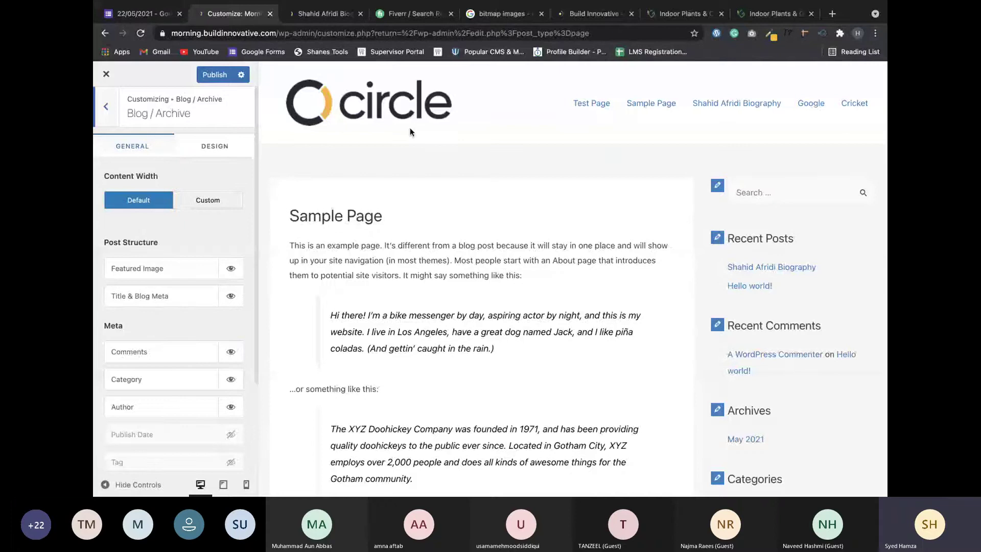
Load the Shahid Afridi Biography post in the preview and toggle Title & Blog Meta off and back on.
click(738, 101)
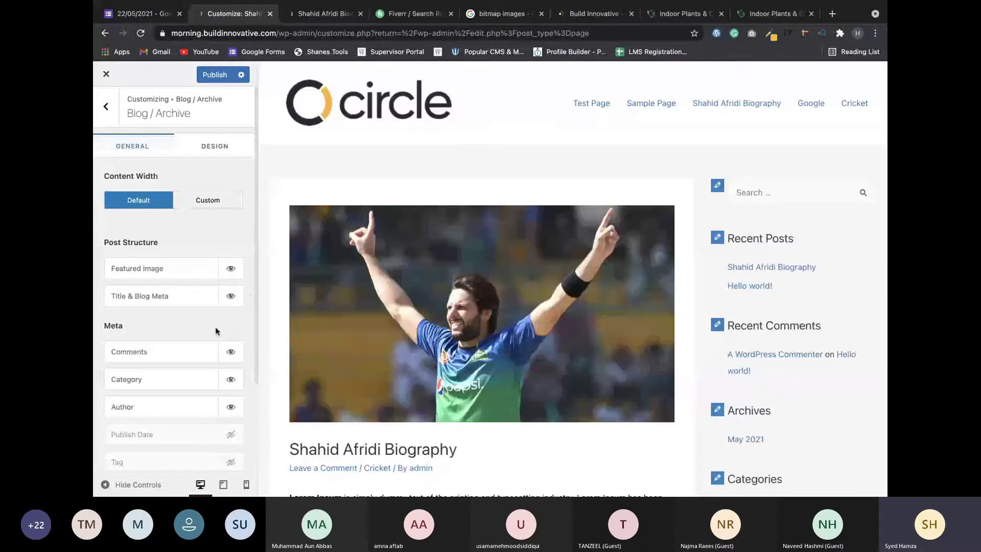
scroll(219, 311, down, 1)
click(231, 269)
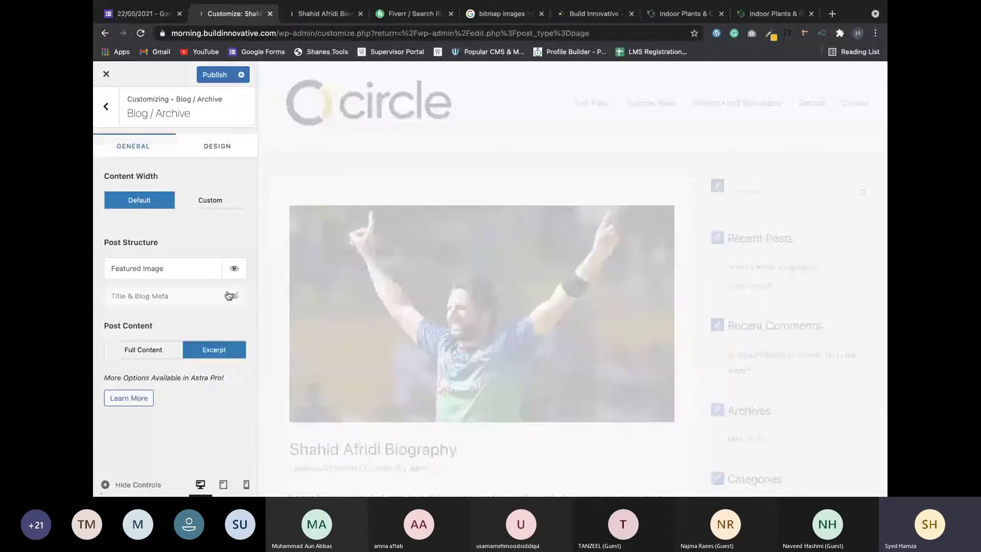
click(231, 296)
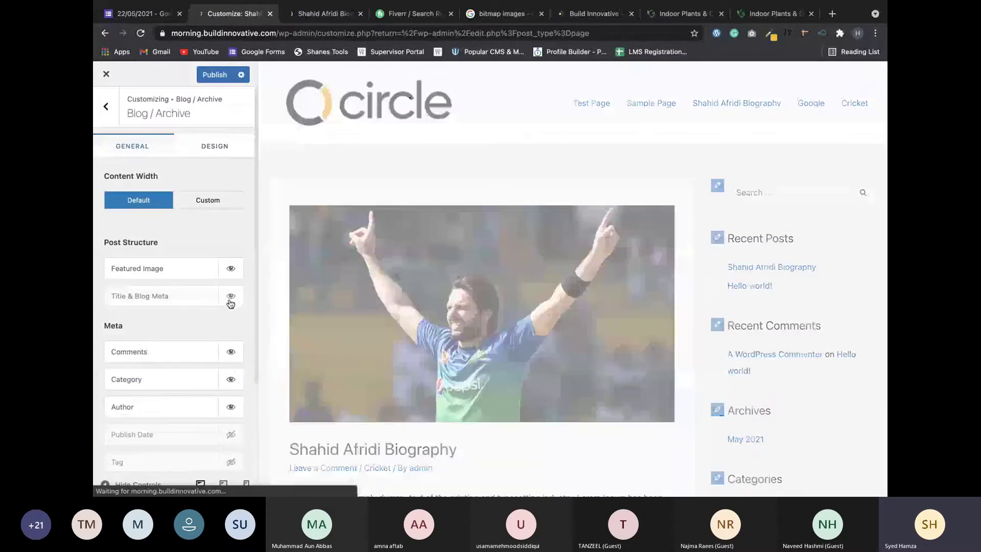
scroll(226, 313, down, 3)
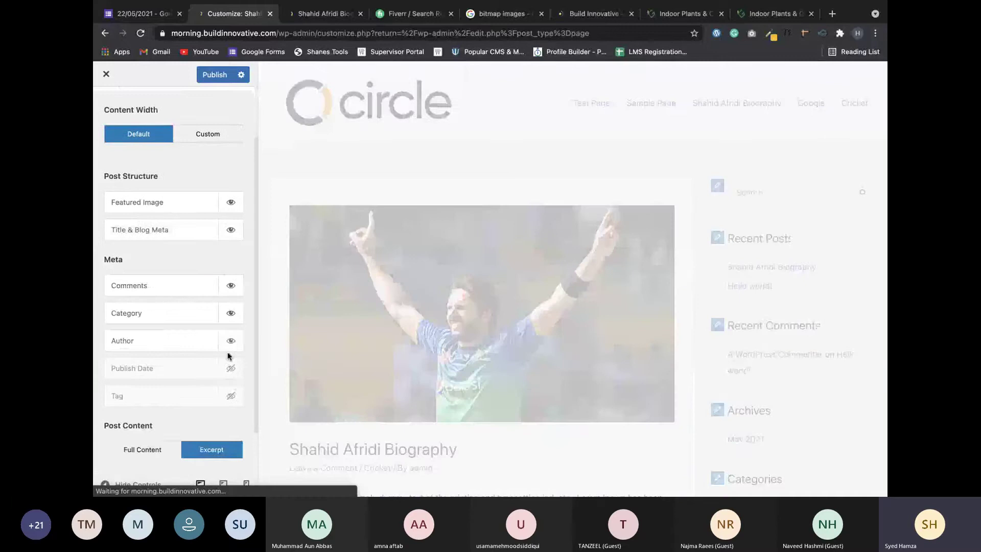
Show Publish Date and Tag in the blog archive's meta, check the previewed post, and hide both again.
click(230, 368)
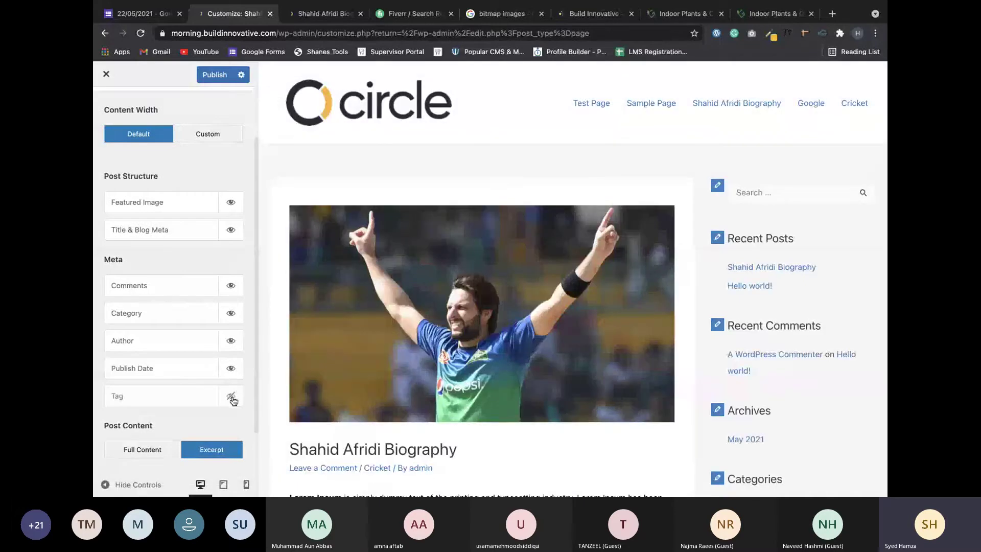
click(231, 397)
scroll(227, 383, down, 2)
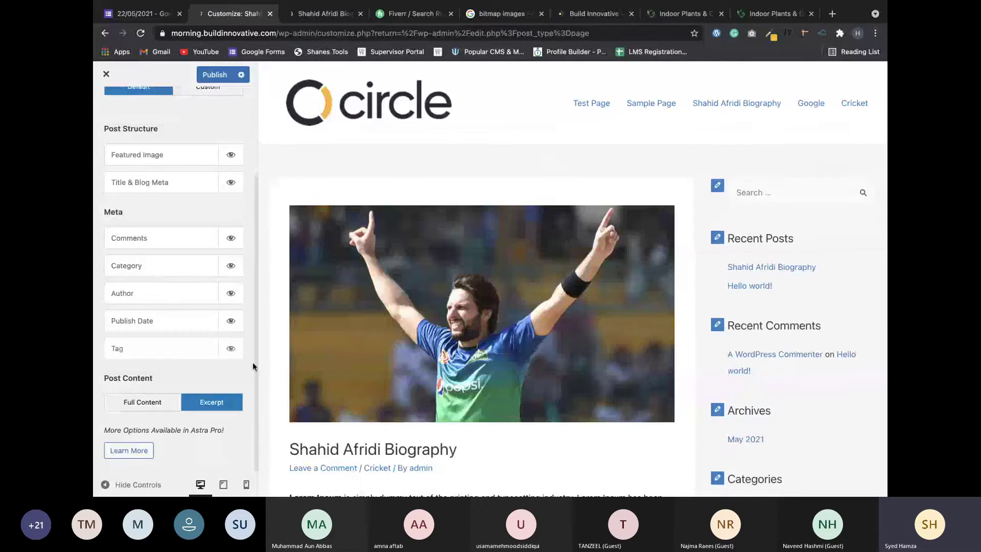
scroll(326, 394, down, 15)
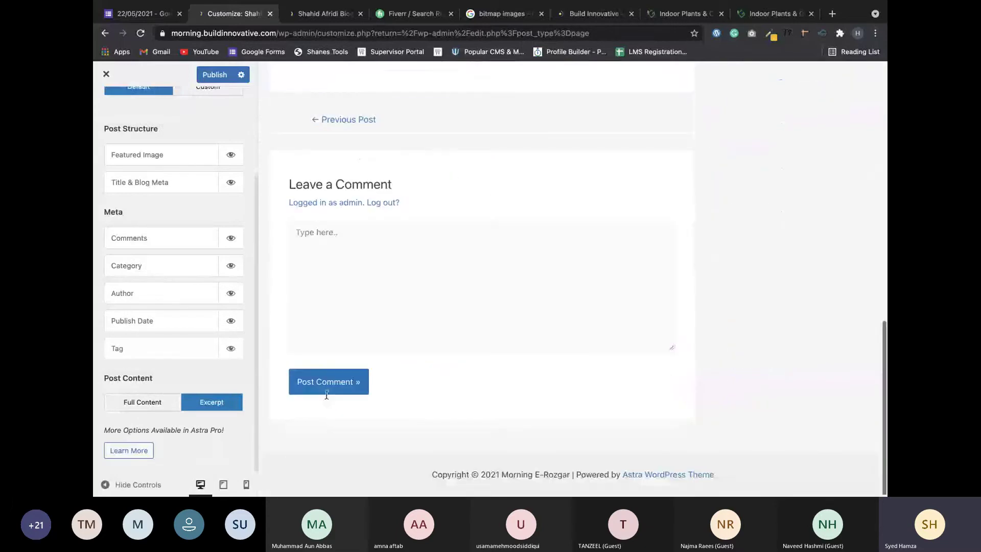
click(231, 348)
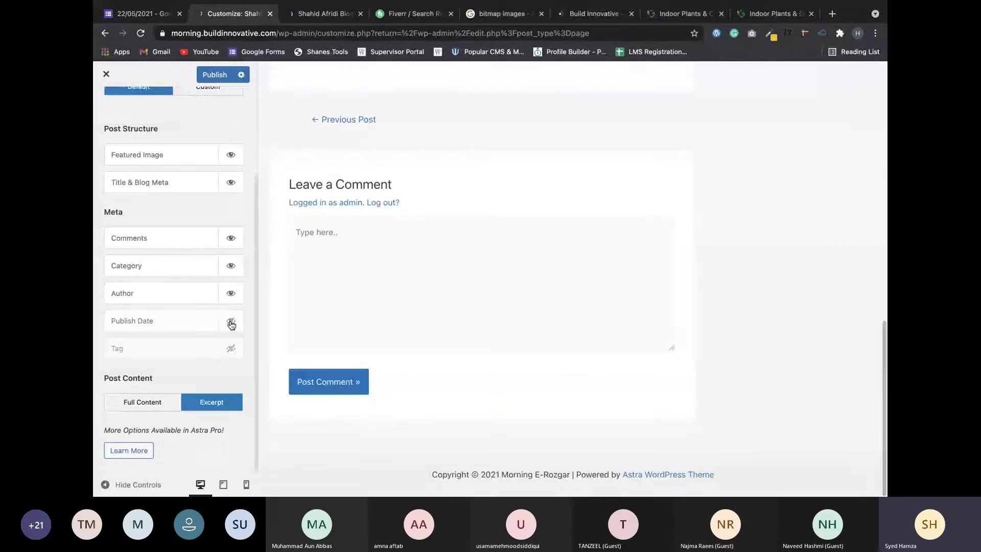
click(231, 323)
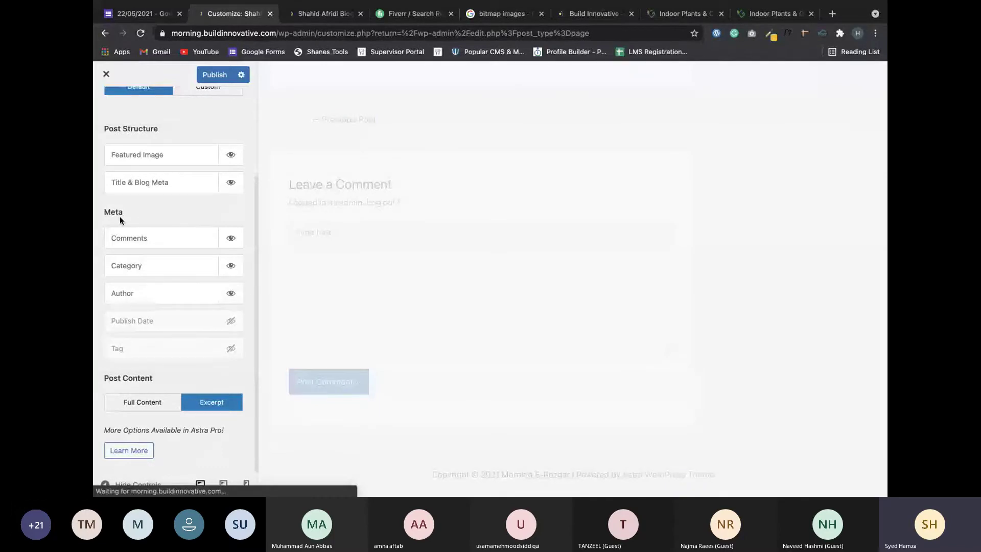
Show Publish Date in the blog archive's meta and publish the customizer changes.
scroll(140, 210, up, 3)
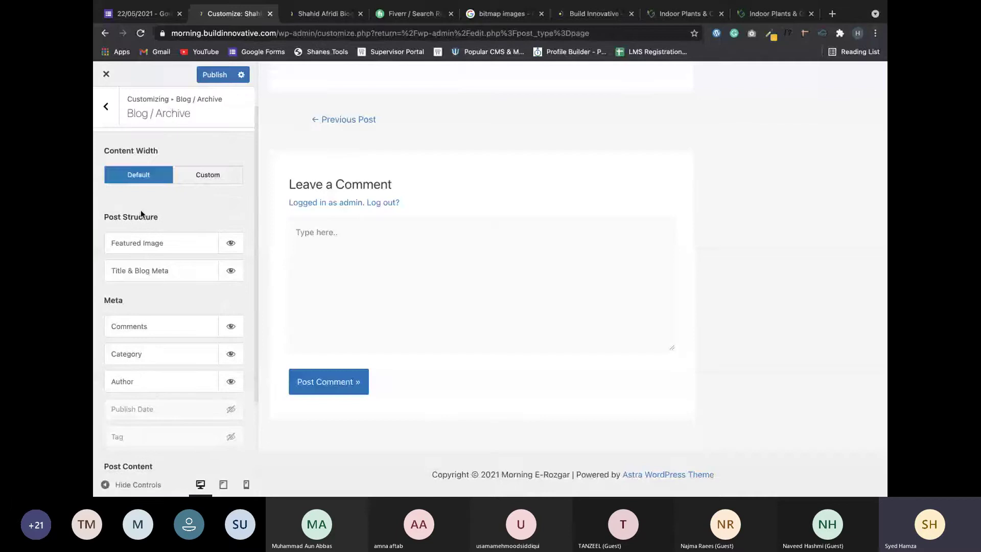
scroll(140, 210, up, 1)
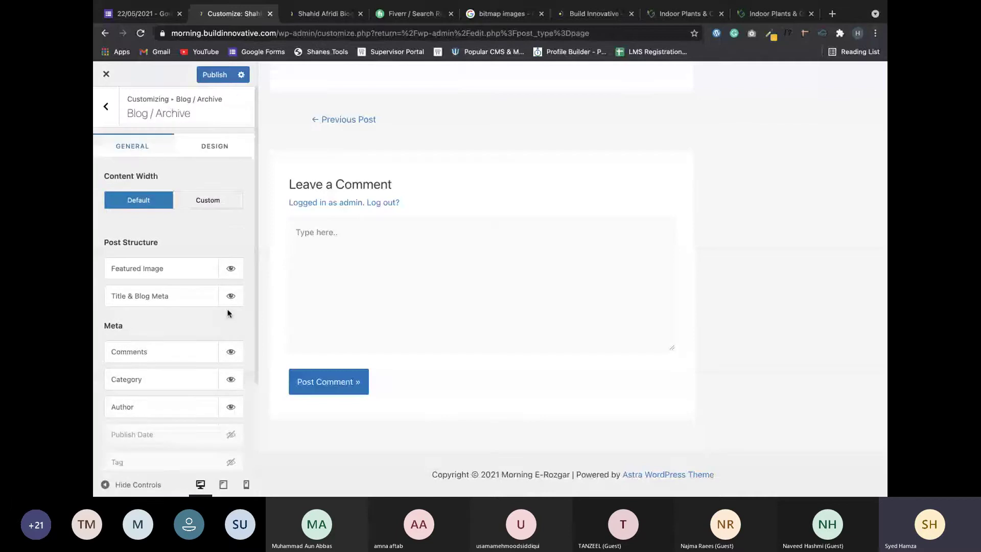
click(230, 435)
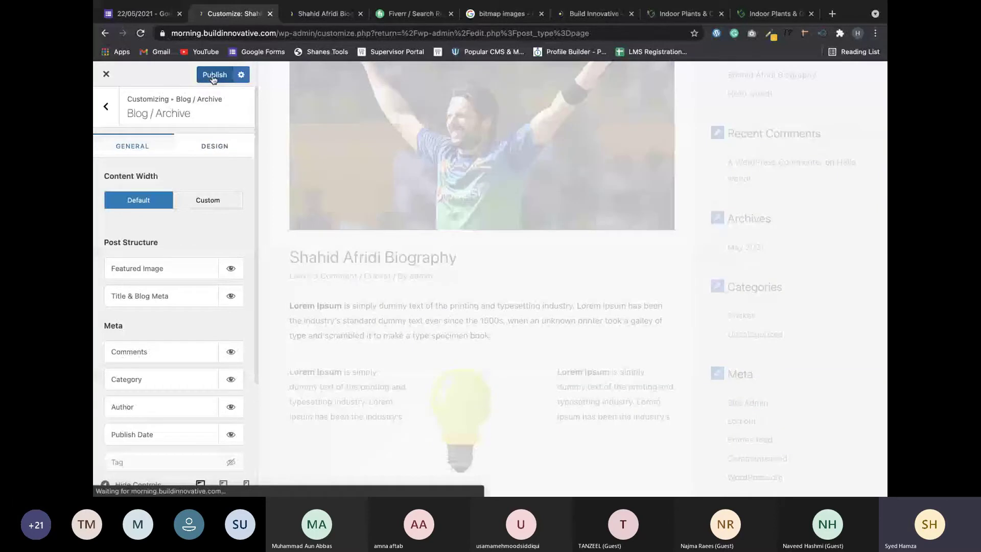
click(213, 77)
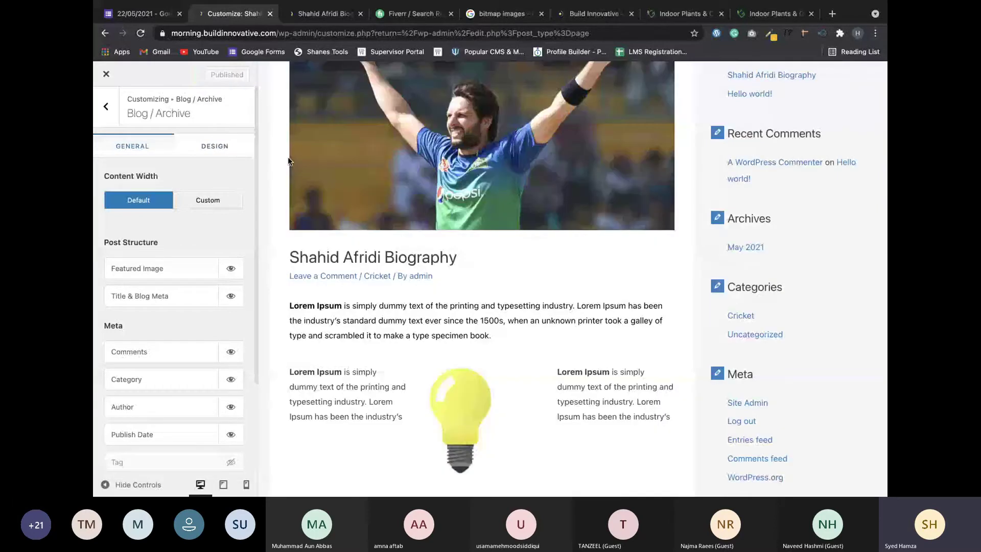
Examine the live Shahid Afridi Biography post page, from the featured image and meta line down to the comment area.
key(ctrl+Tab)
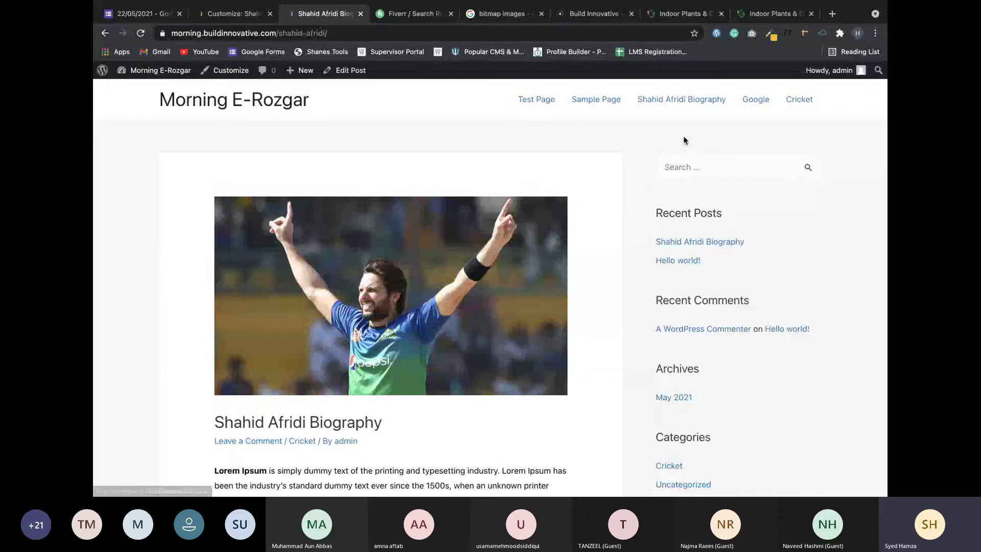
scroll(615, 219, down, 2)
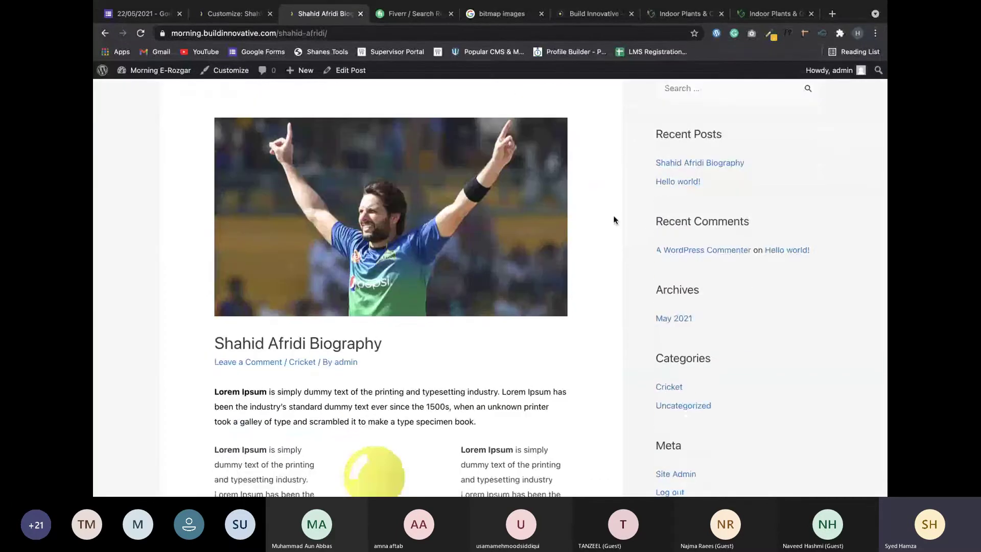
scroll(614, 220, down, 3)
scroll(614, 220, down, 2)
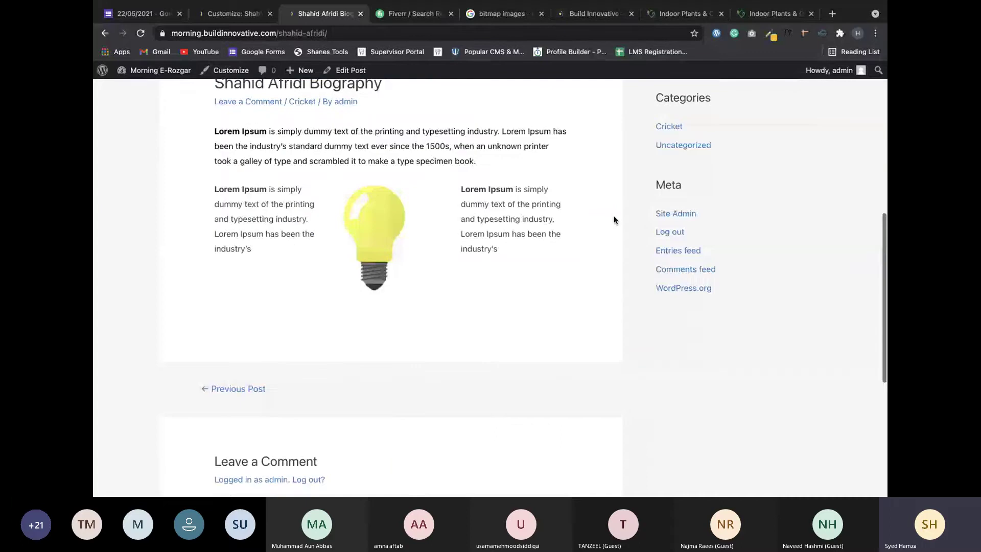
scroll(613, 220, up, 7)
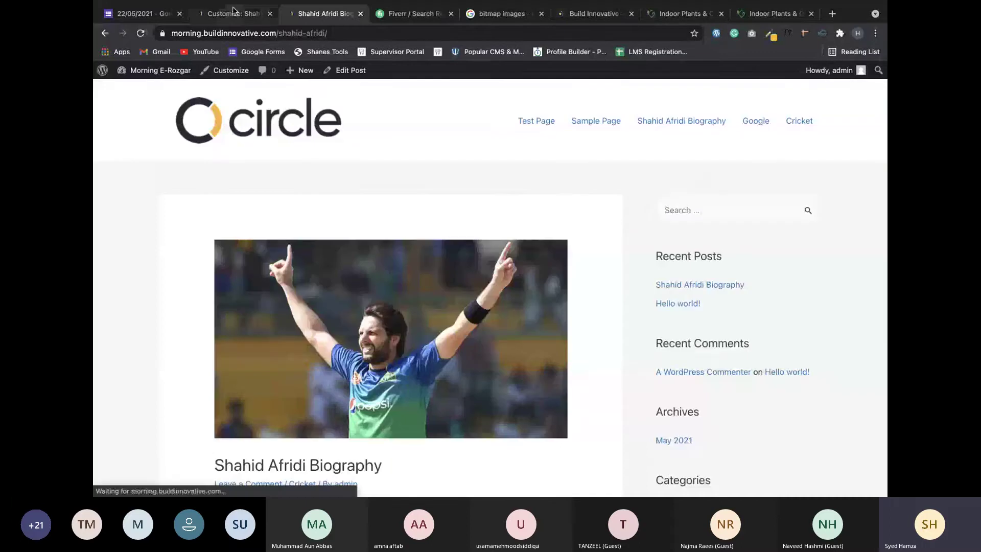
scroll(306, 310, down, 10)
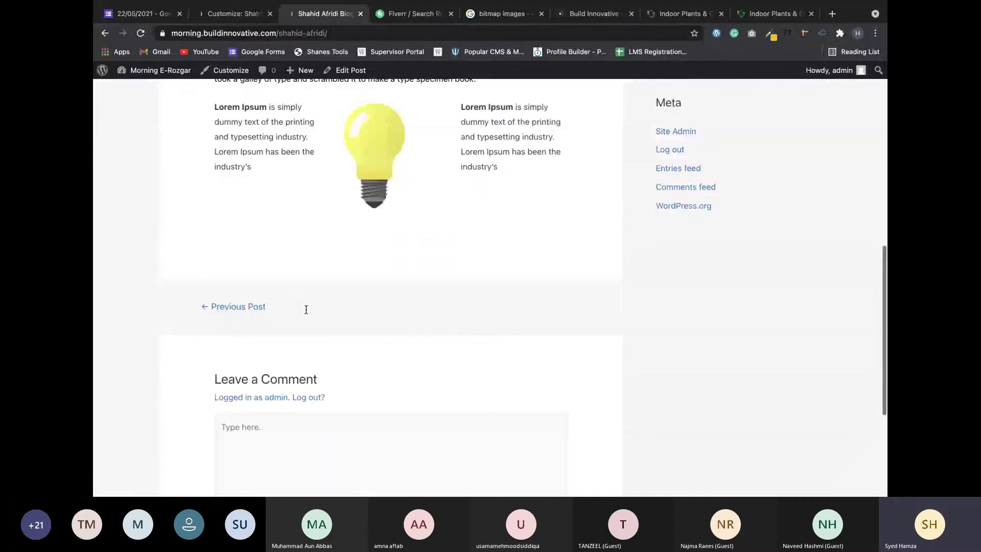
scroll(306, 309, down, 2)
scroll(306, 313, up, 10)
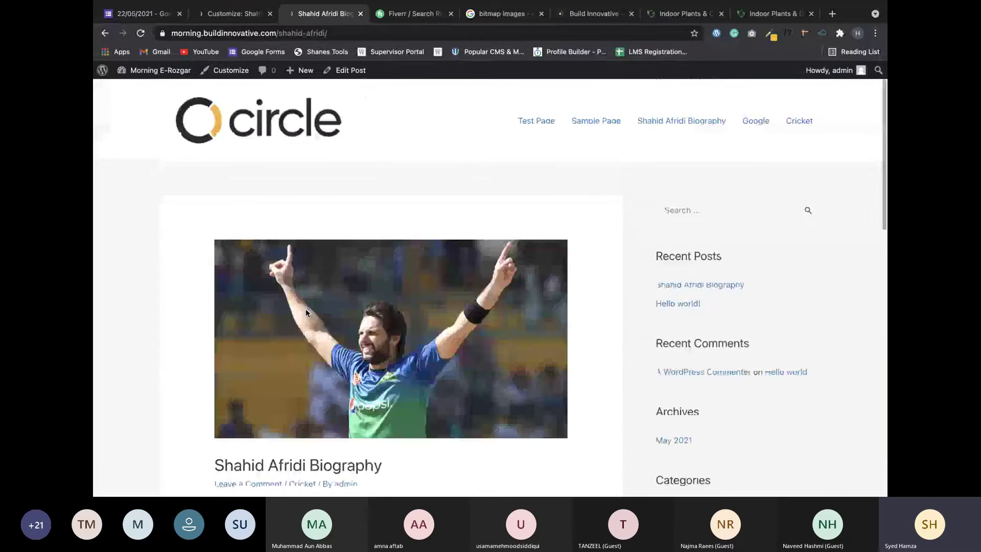
scroll(305, 310, down, 4)
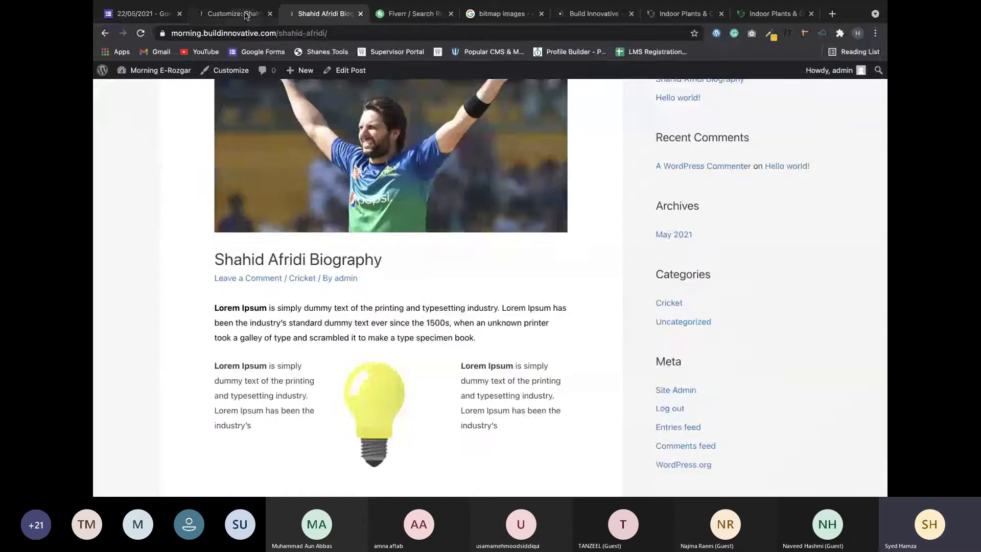
Hide Publish Date and Author in the blog archive's meta and publish the customizer changes.
click(246, 15)
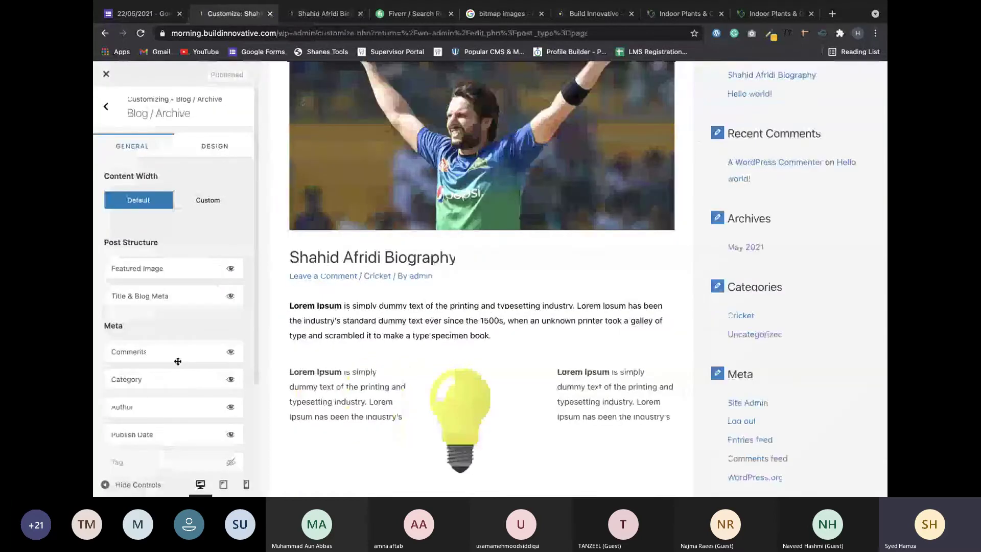
scroll(177, 361, down, 3)
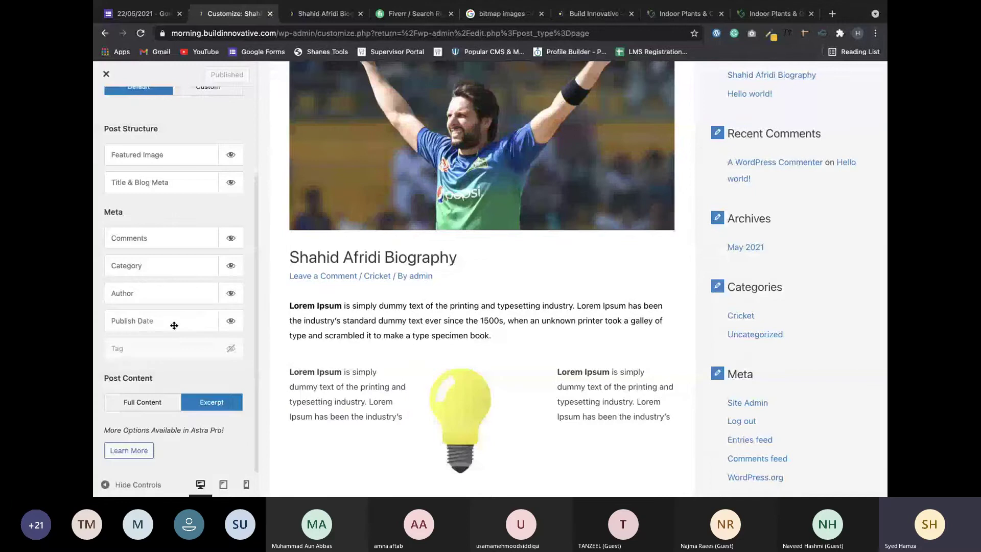
click(231, 322)
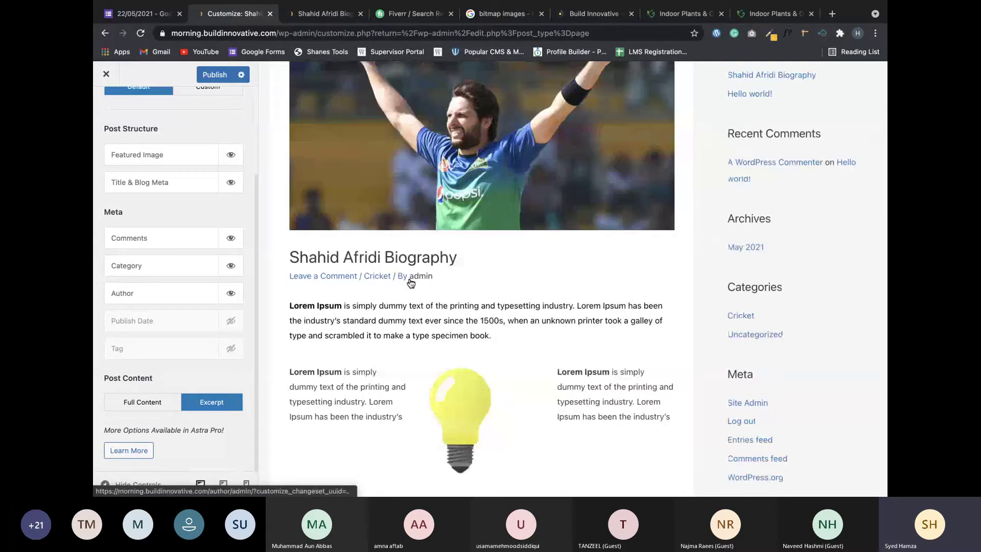
click(231, 294)
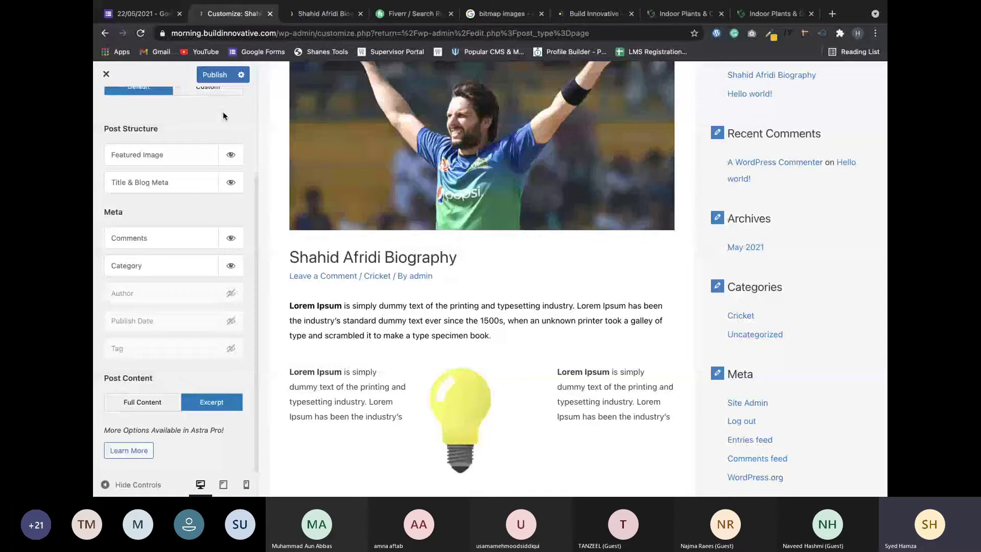
click(215, 74)
Look at the blog archive's title font size settings and return to its general settings.
scroll(225, 158, up, 3)
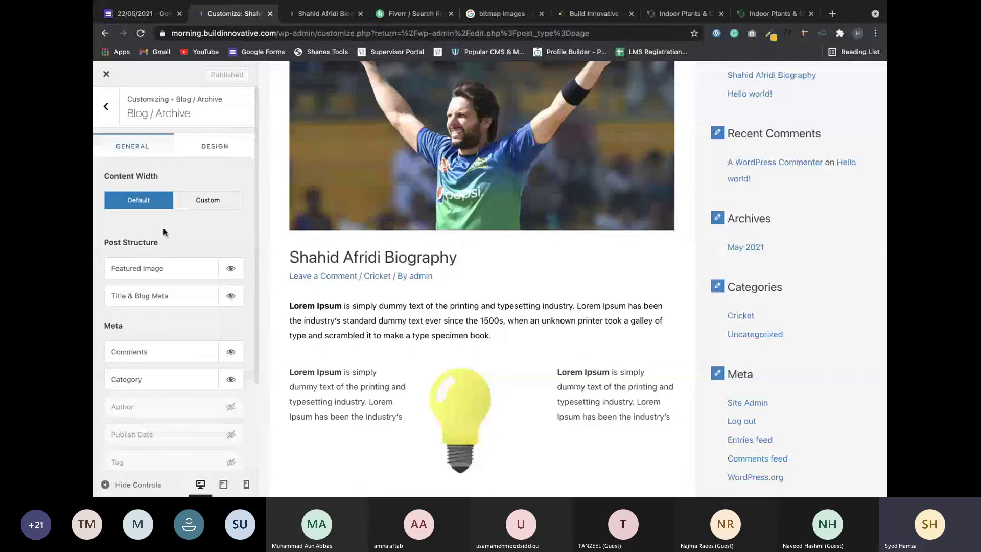
click(209, 147)
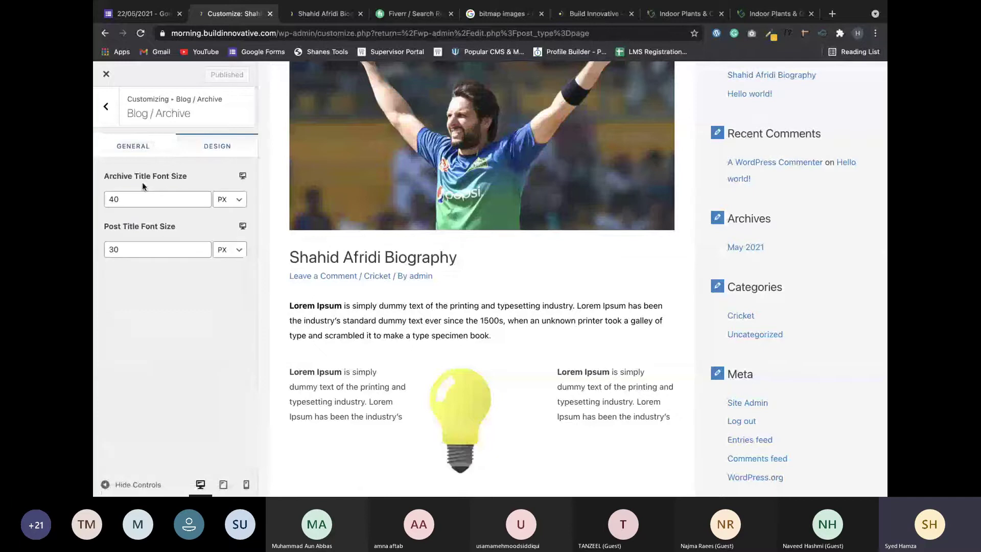
click(142, 141)
Set the blog archive's post content to Full Content and check the Cricket archive in the preview.
scroll(139, 215, down, 3)
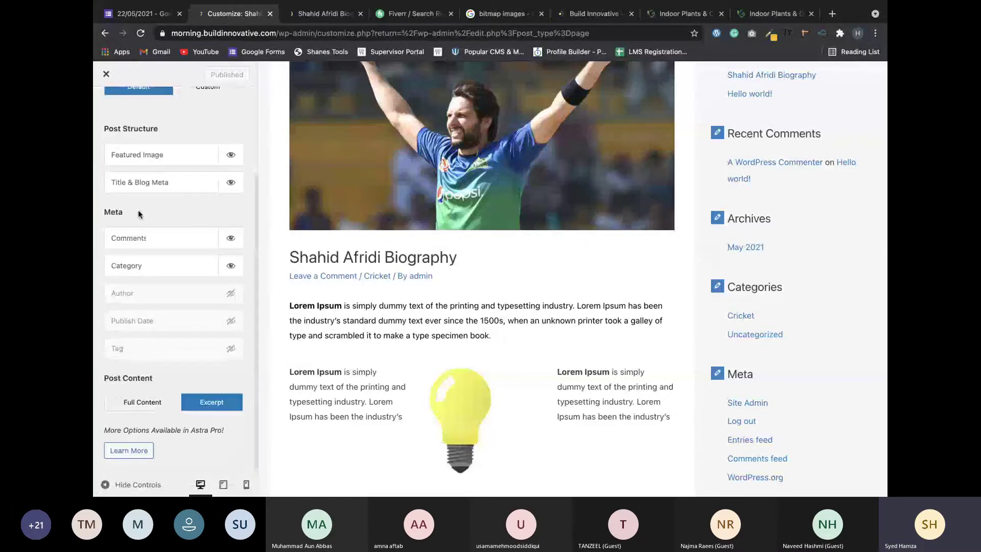
click(152, 409)
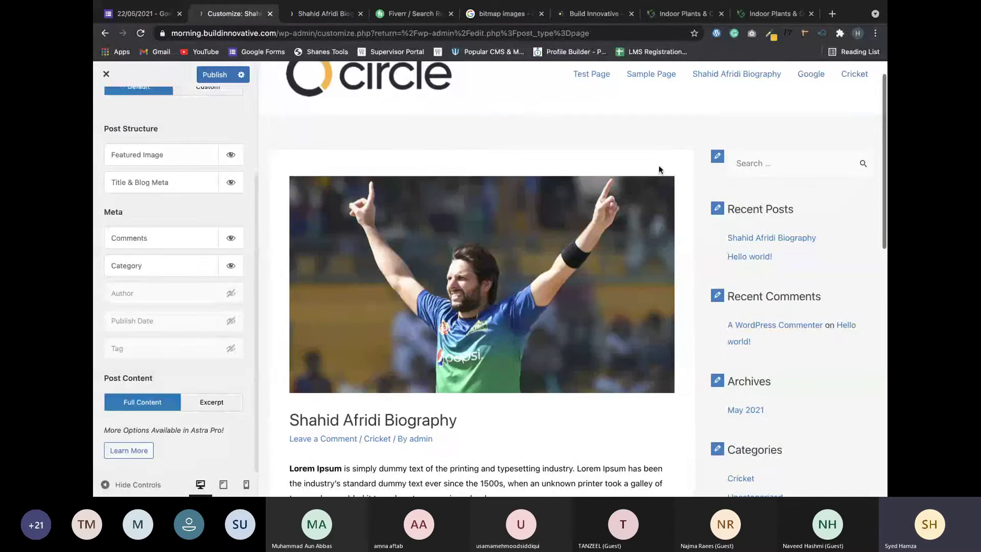
click(854, 75)
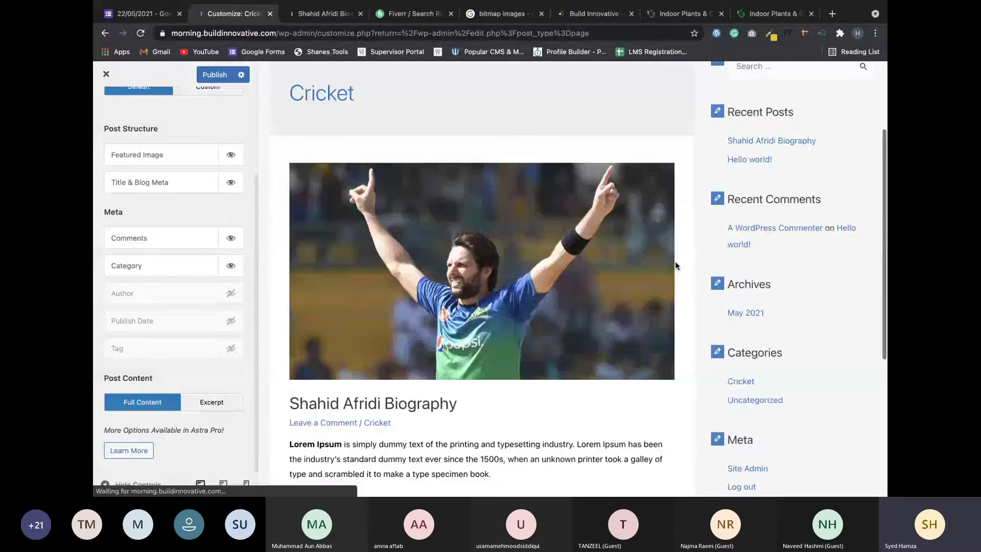
scroll(676, 262, down, 5)
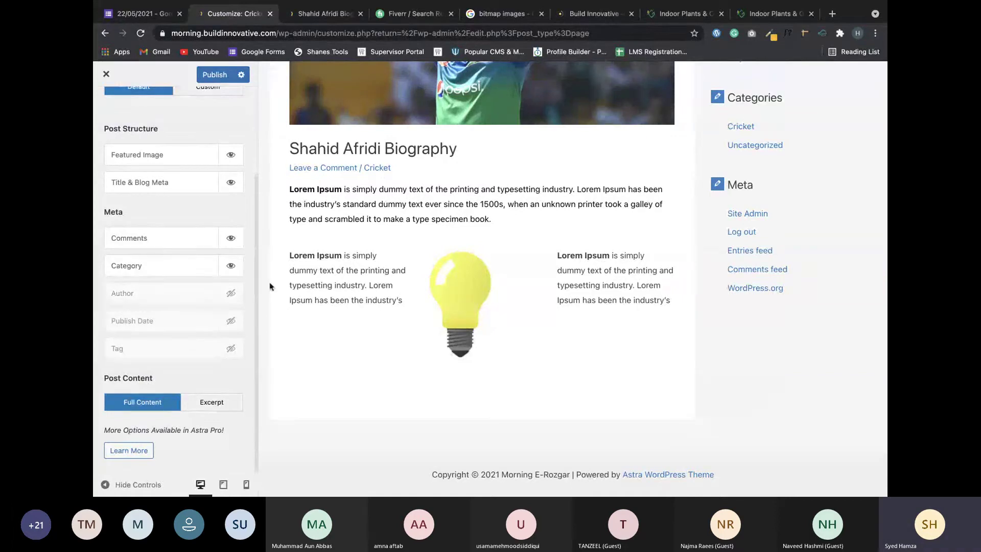
Show Publish Date and Author in the blog archive's meta and check the Cricket archive preview.
click(229, 322)
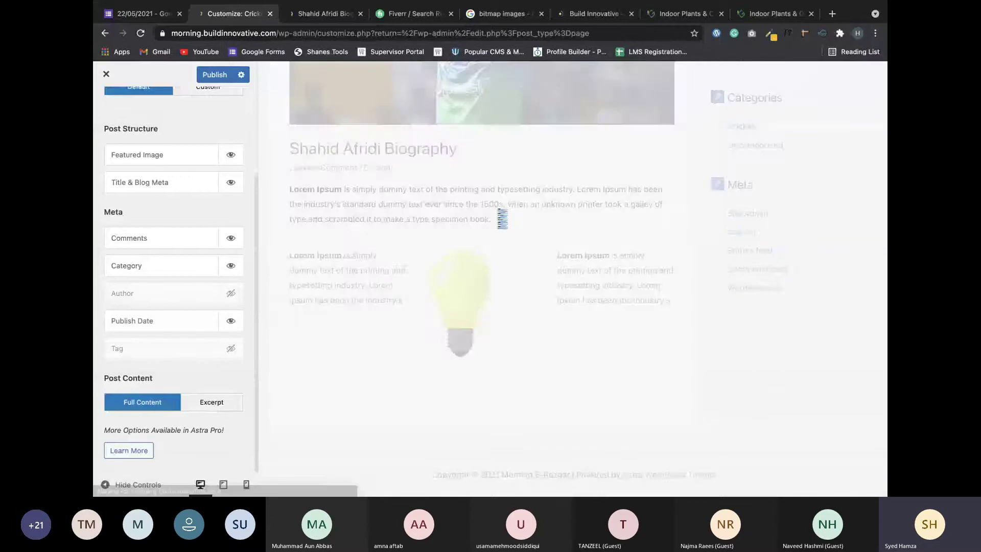
click(233, 295)
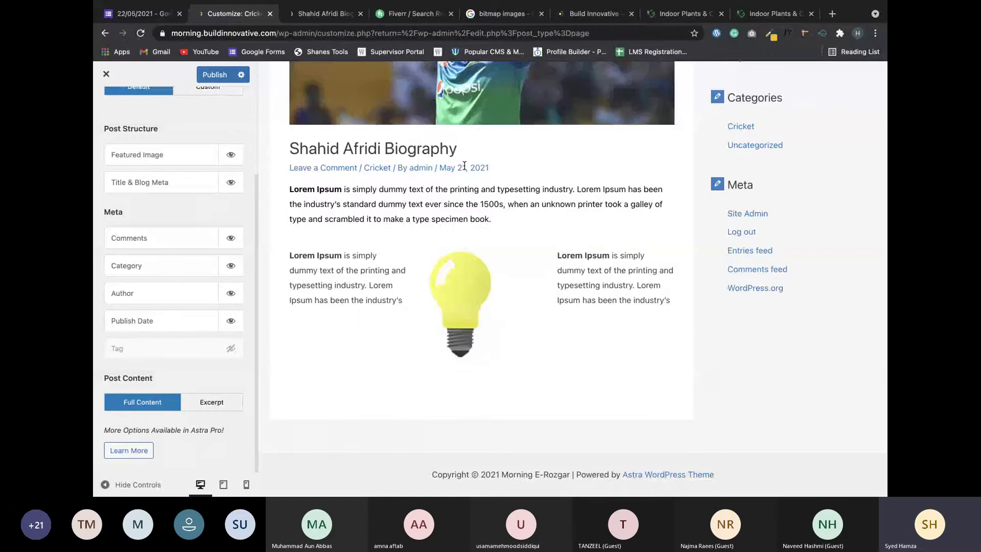
scroll(586, 185, up, 7)
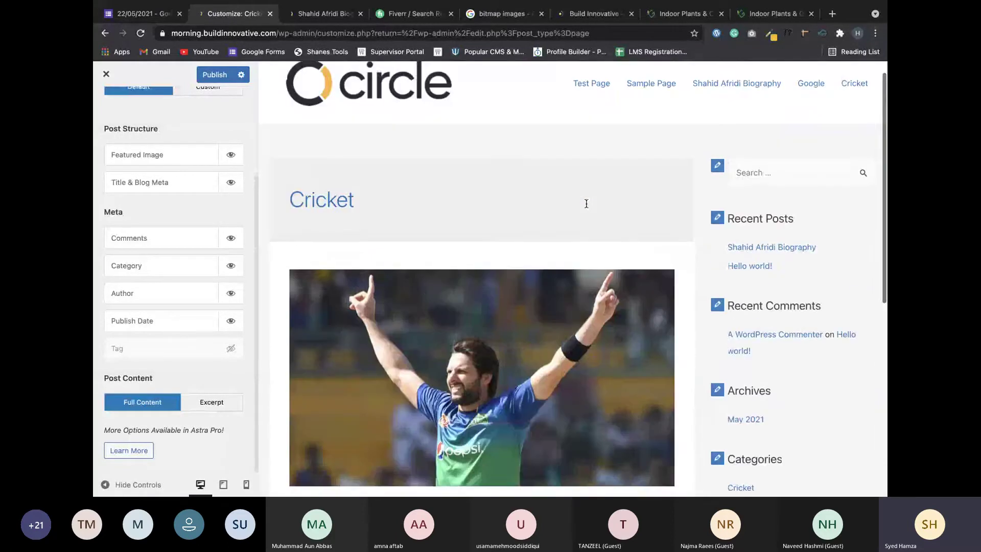
Hide Publish Date in the blog archive's meta, check the previewed post, and publish the changes.
click(233, 323)
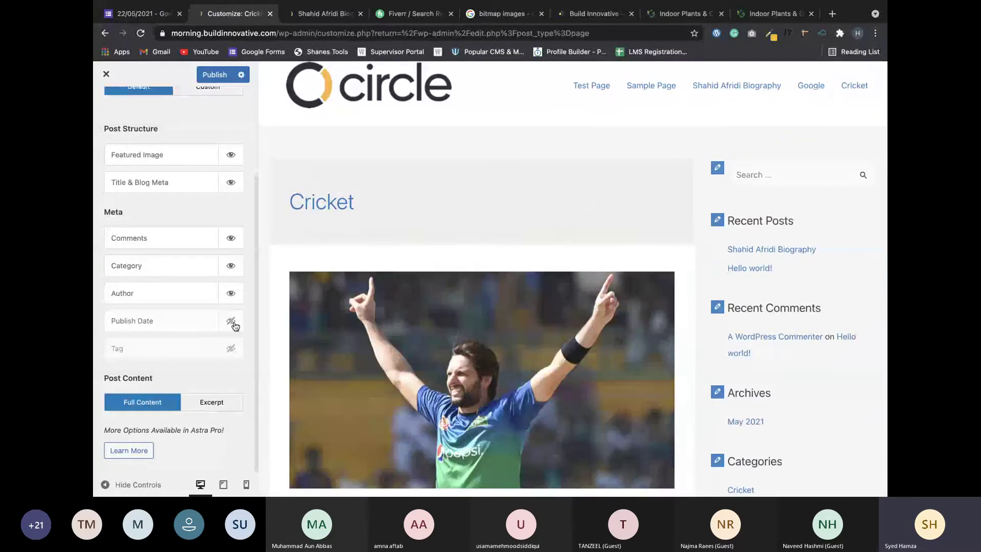
scroll(402, 310, down, 4)
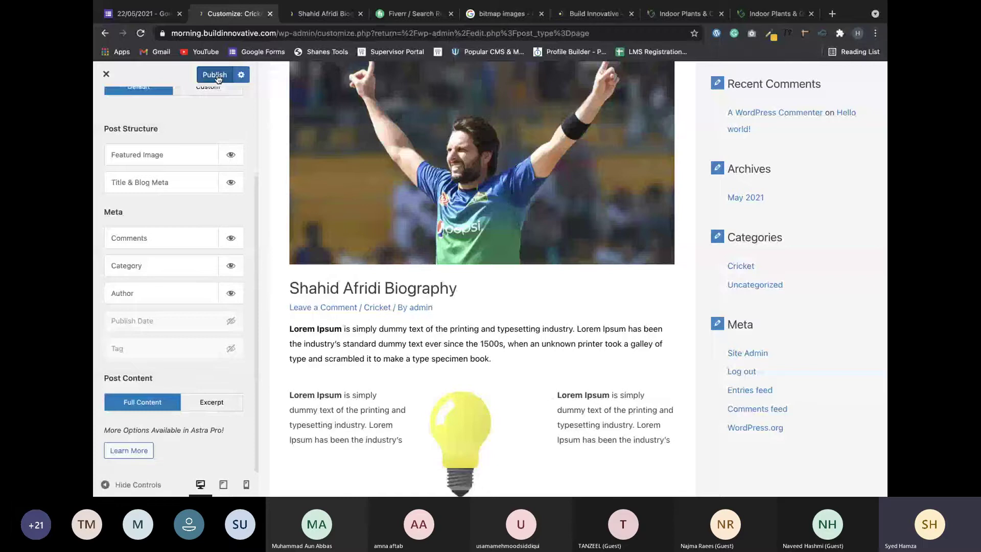
click(216, 75)
Hide Featured Image in the blog archive's post structure, show it again, and publish the customizer changes.
click(230, 155)
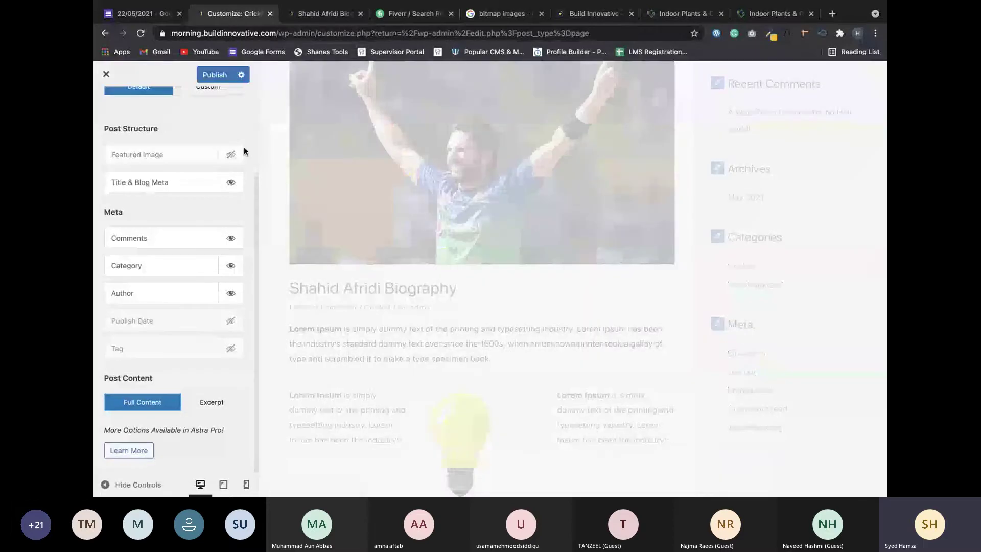
scroll(244, 145, up, 3)
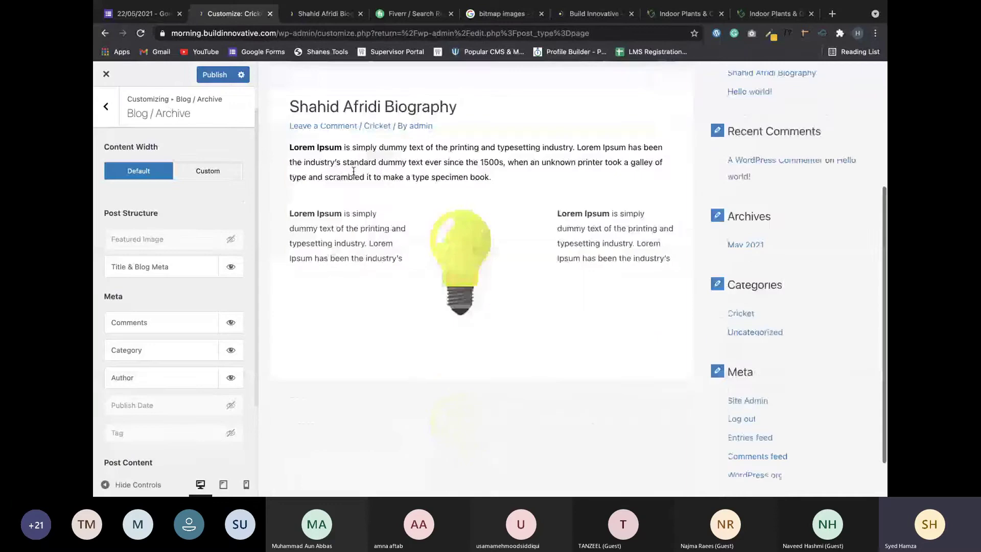
scroll(509, 225, up, 3)
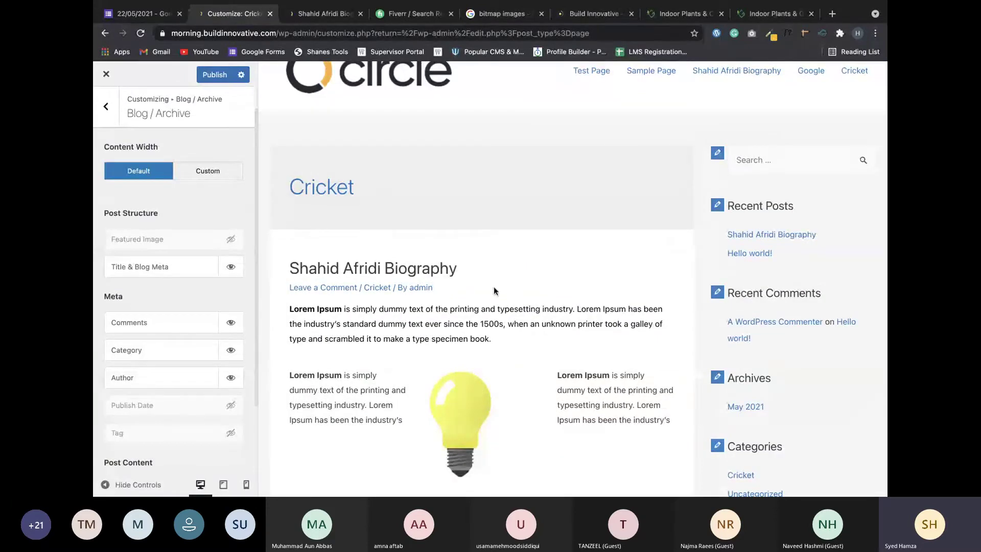
click(229, 240)
scroll(236, 226, down, 3)
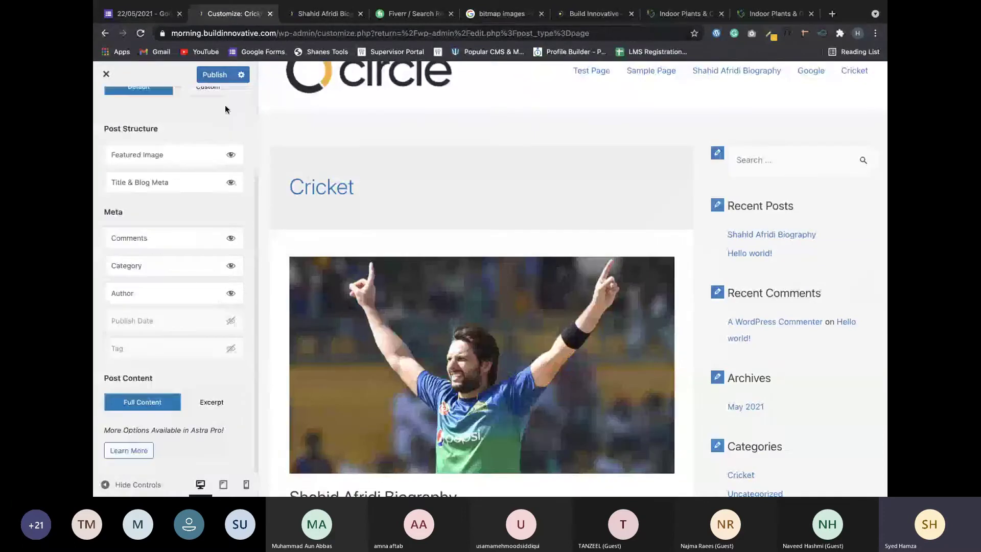
click(217, 75)
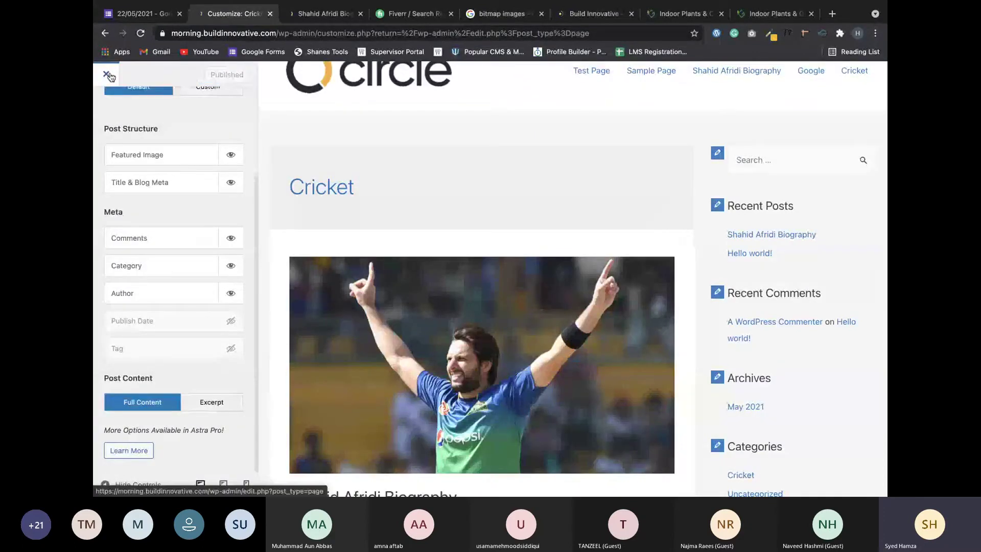
Examine the Single Post general options and its post / page title font size setting.
scroll(113, 100, up, 3)
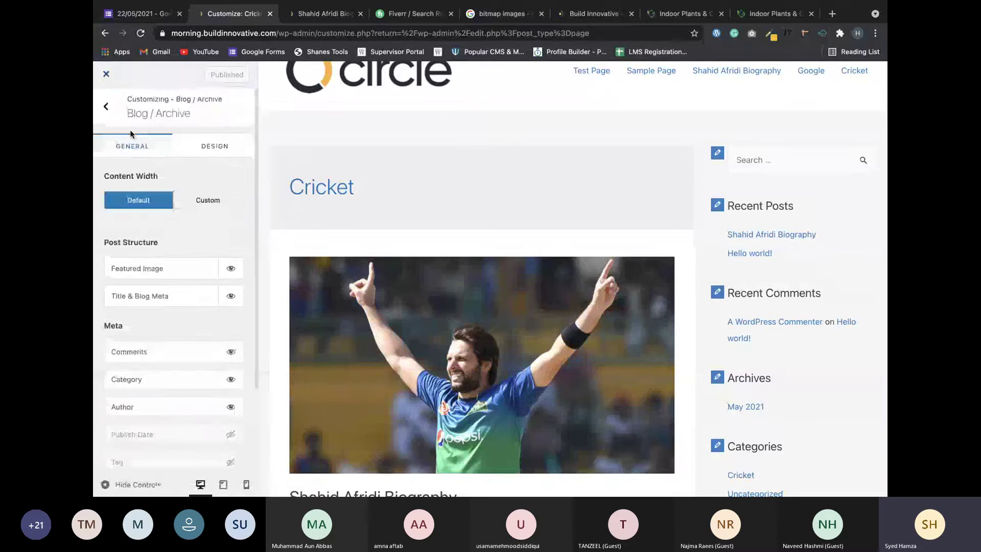
click(106, 108)
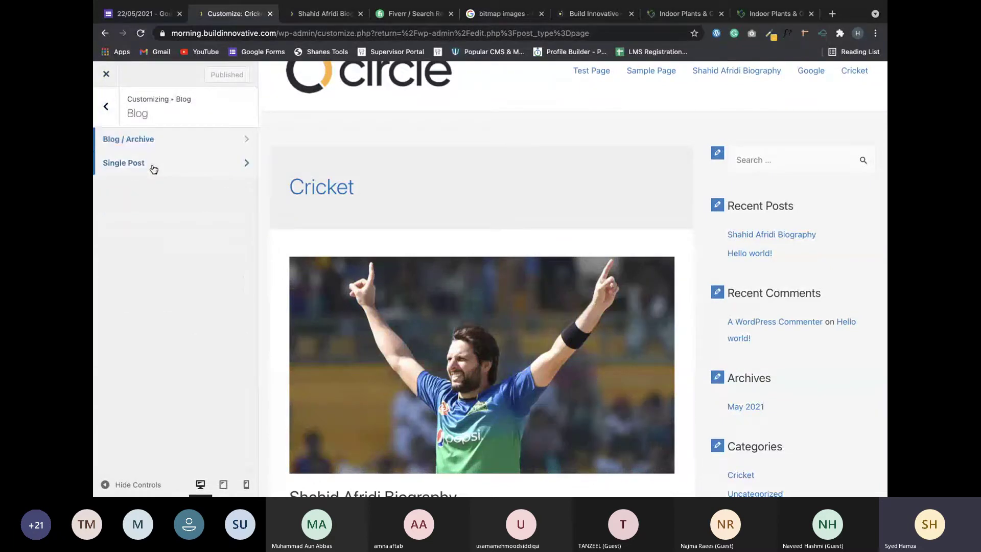
click(153, 169)
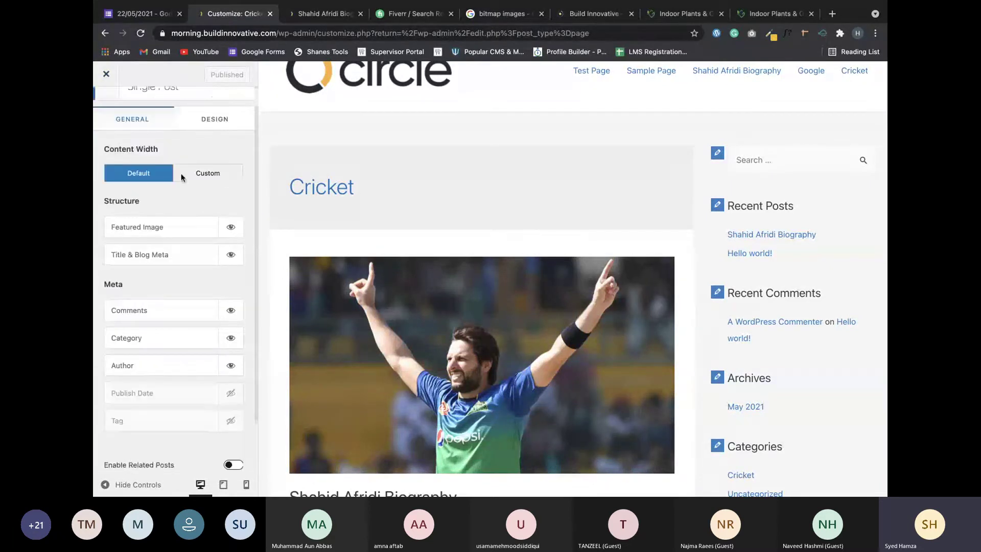
scroll(157, 264, down, 2)
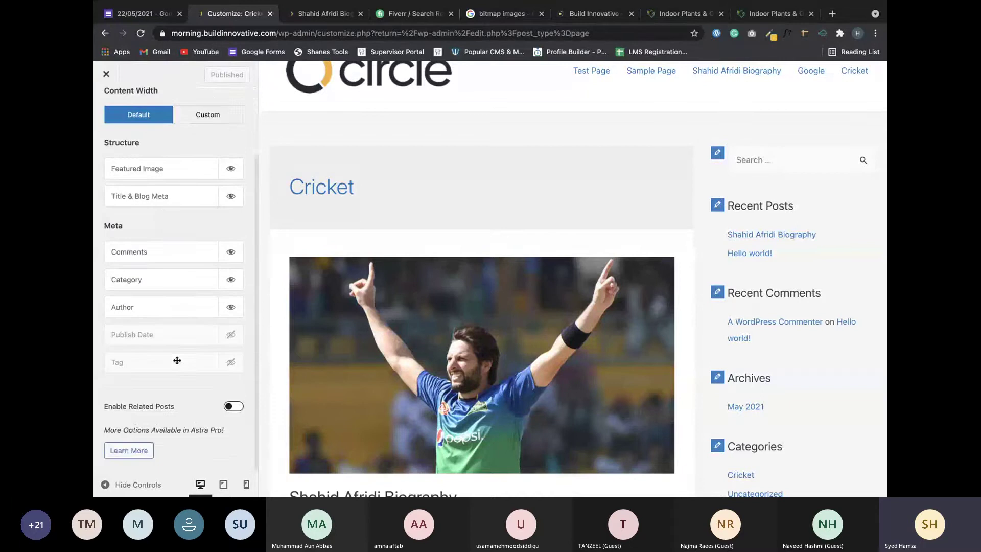
scroll(225, 135, up, 3)
click(217, 145)
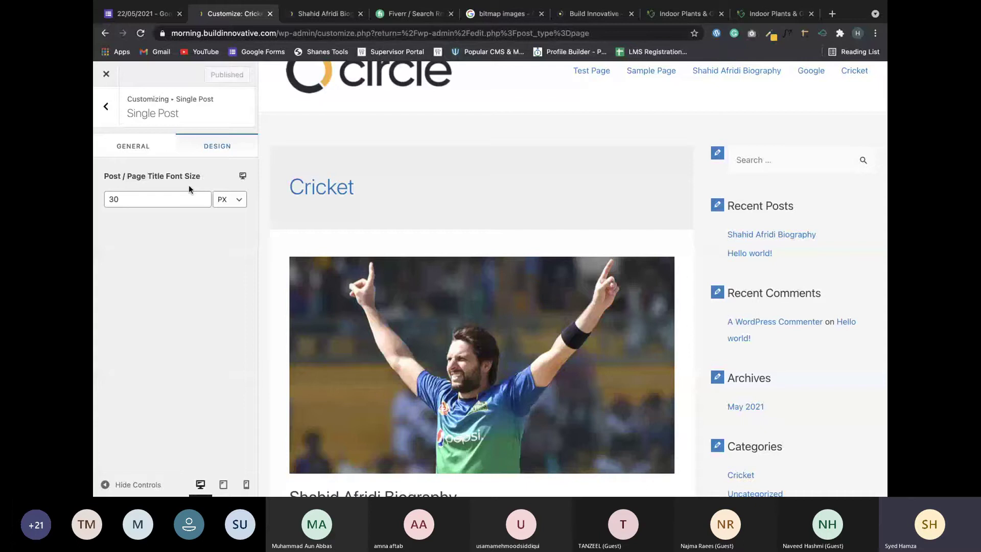
Leave the Blog settings and open the theme's Sidebar settings.
click(111, 109)
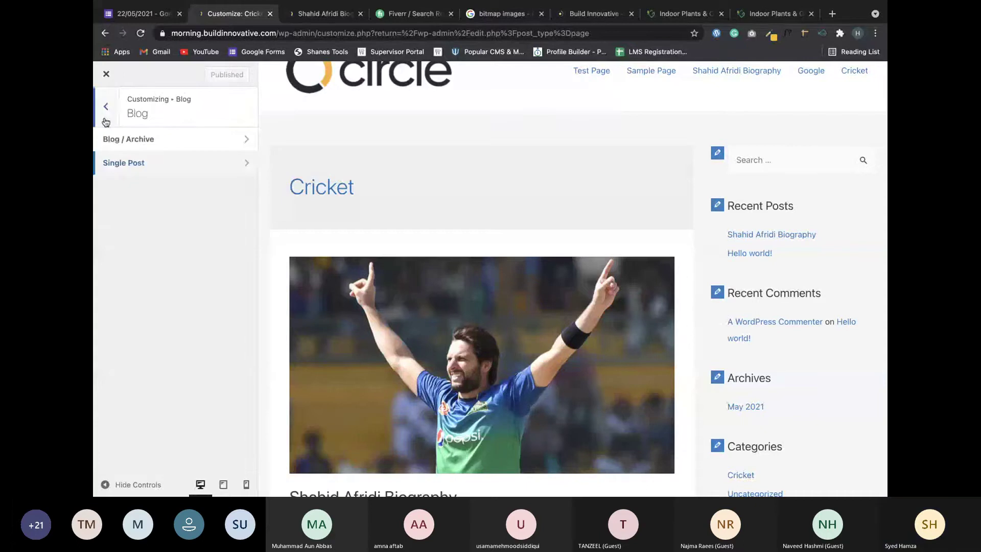
click(107, 108)
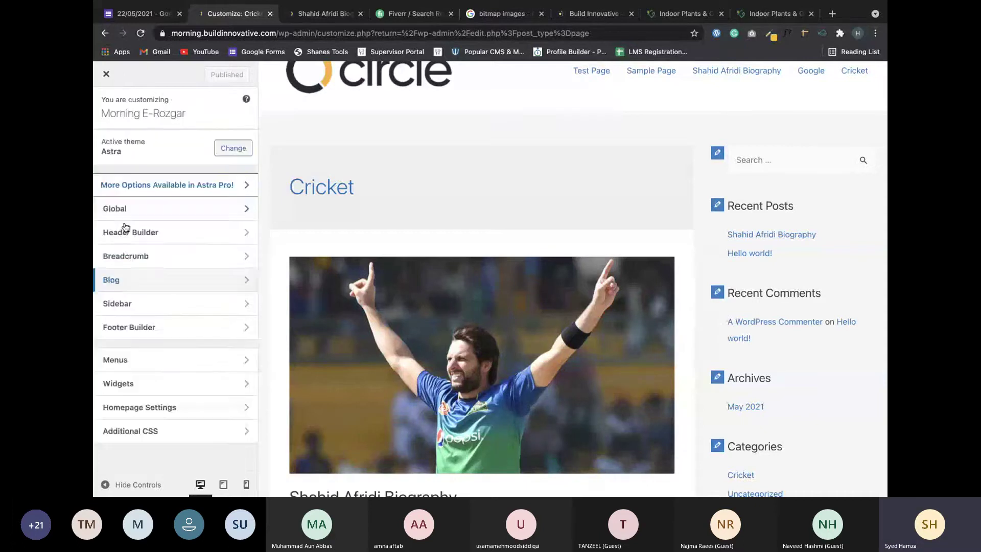
click(160, 307)
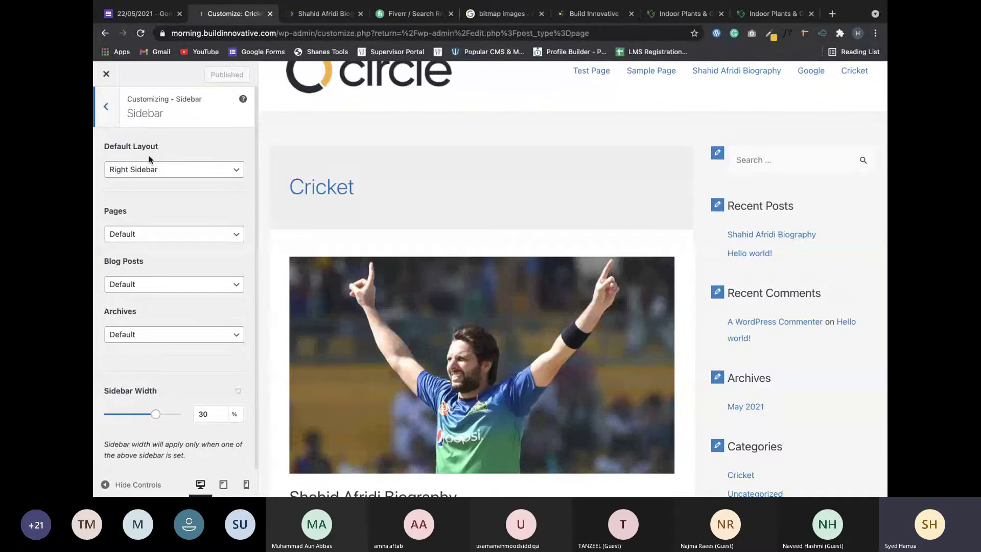
Set the default layout to No Sidebar and check the result on the previewed Sample Page.
click(199, 171)
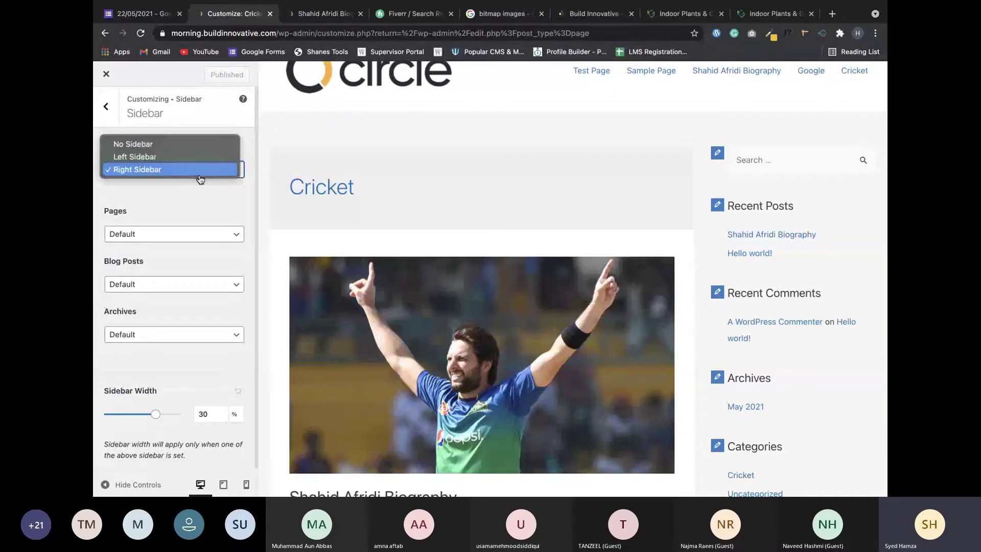
click(159, 146)
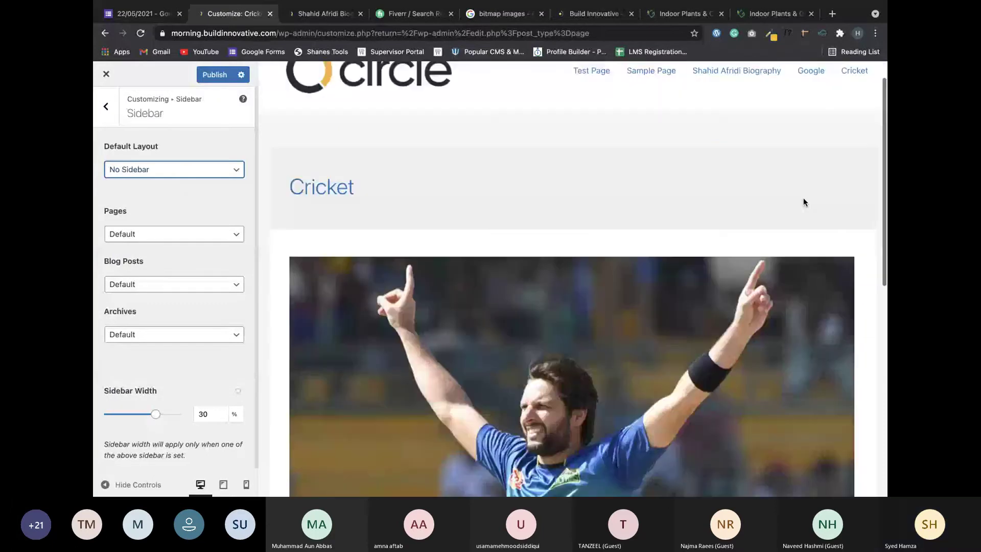
click(390, 113)
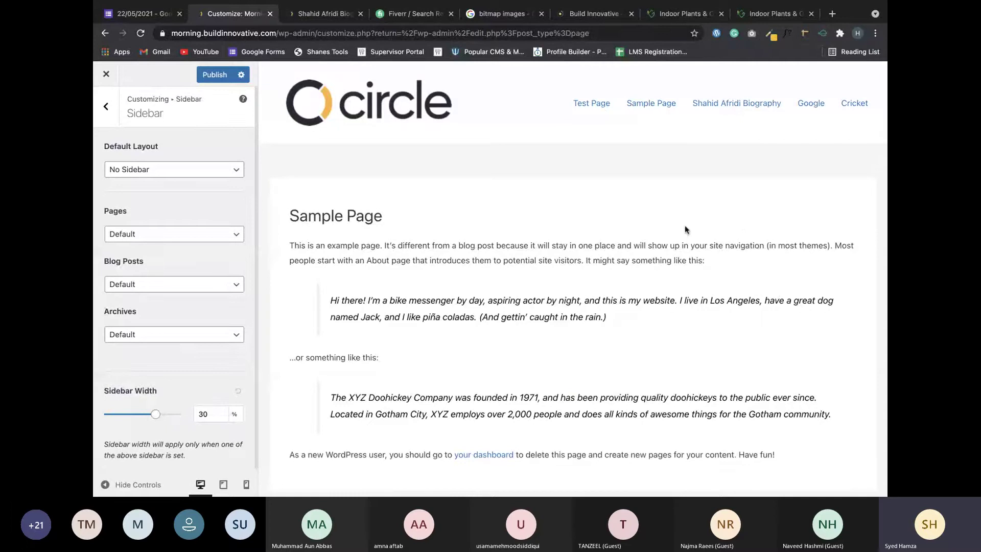
Set the default layout to Left Sidebar and the sidebar width to 20%.
click(211, 177)
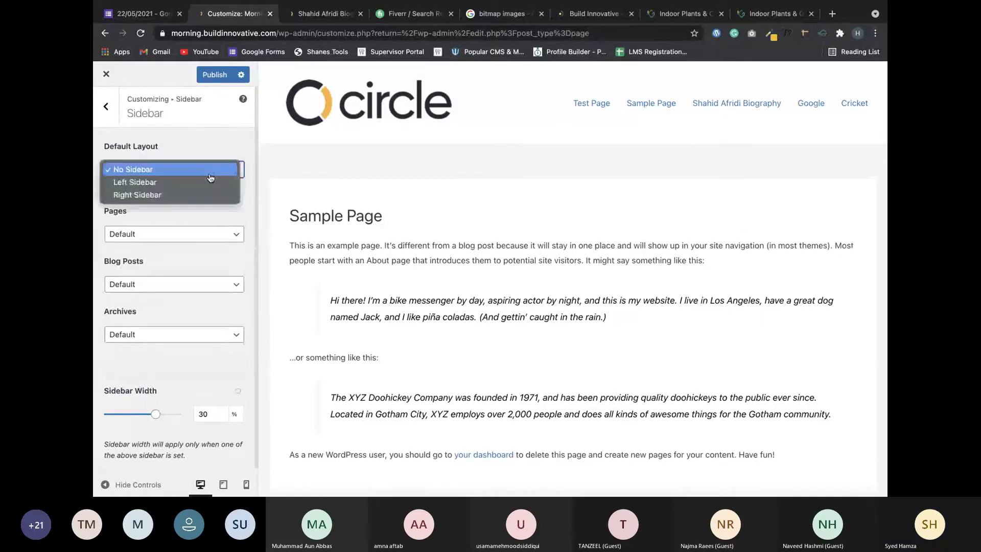
click(176, 184)
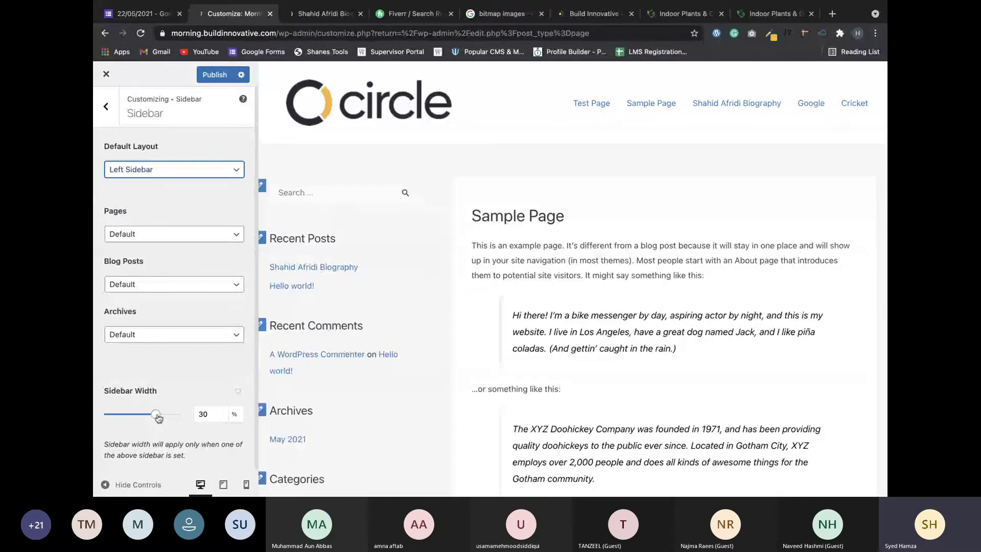
drag(156, 414, 141, 414)
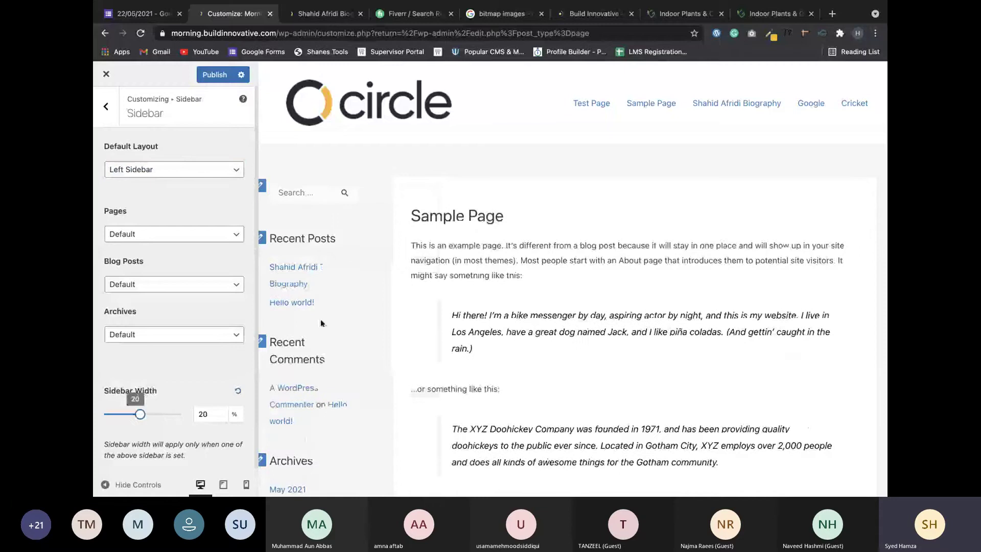
Examine the sidebar layout choices for Pages and Blog Posts, leaving both at Default.
click(170, 235)
key(Escape)
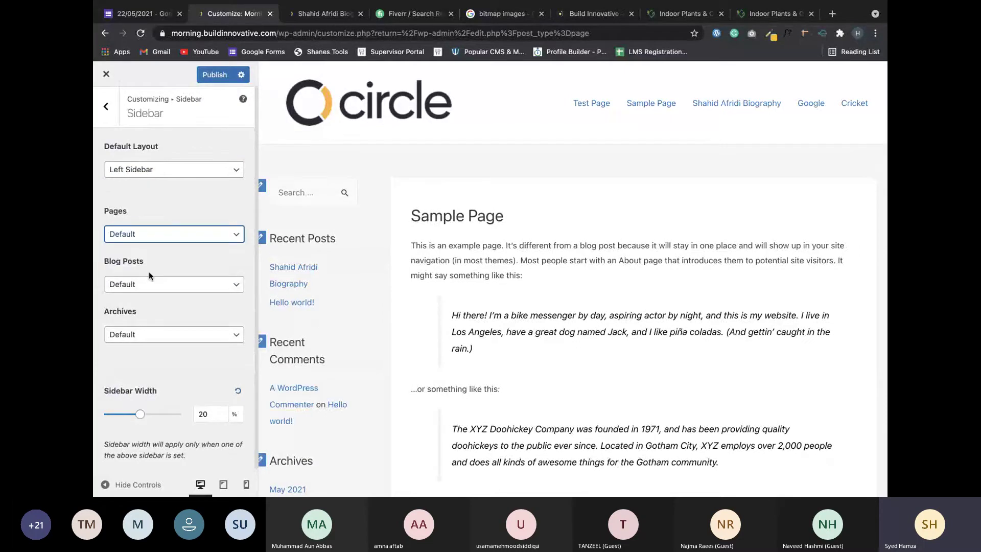
click(147, 286)
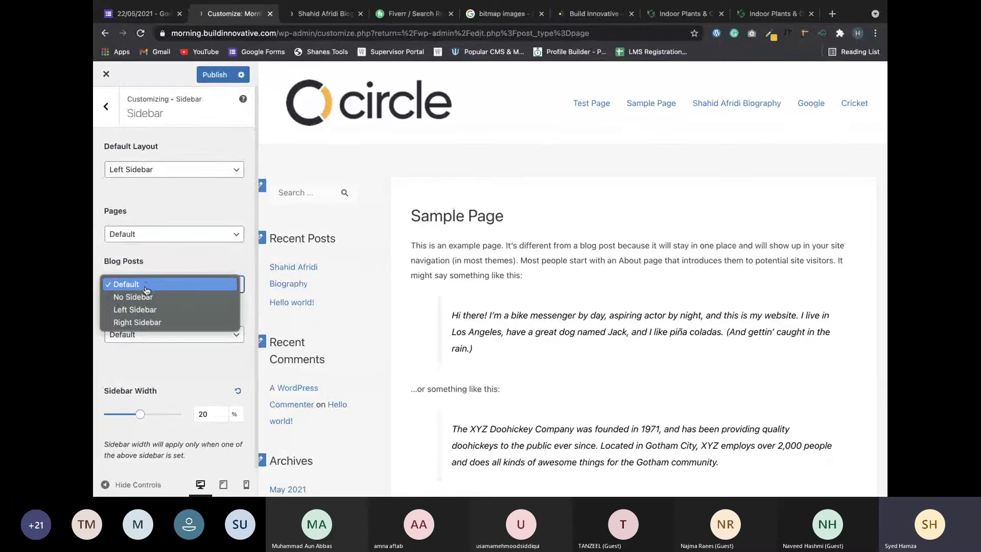
click(147, 287)
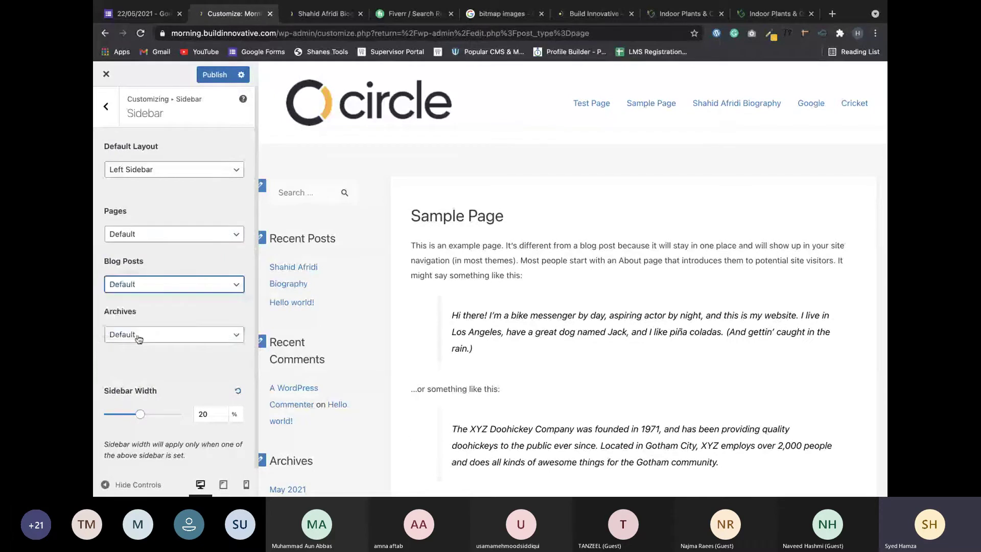
scroll(169, 333, down, 1)
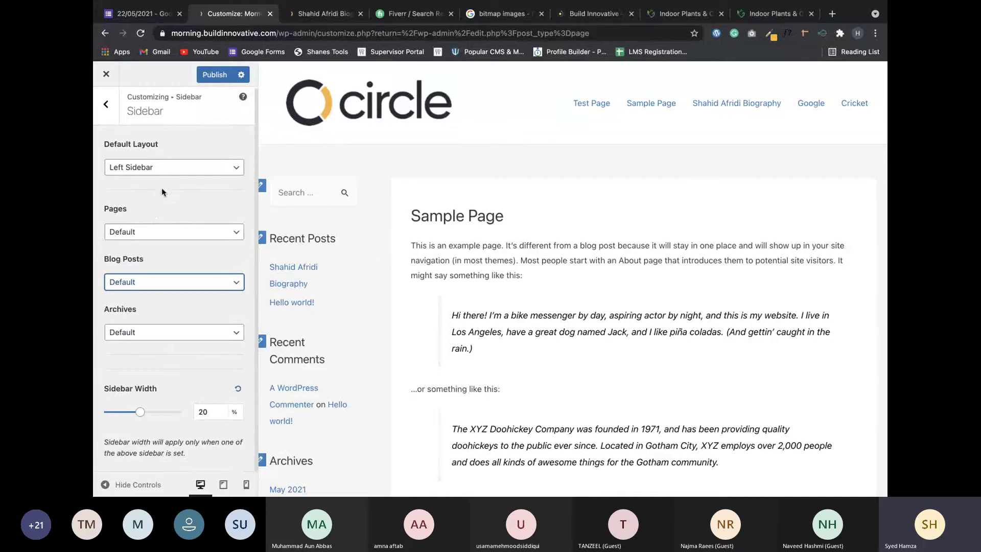
scroll(154, 332, up, 1)
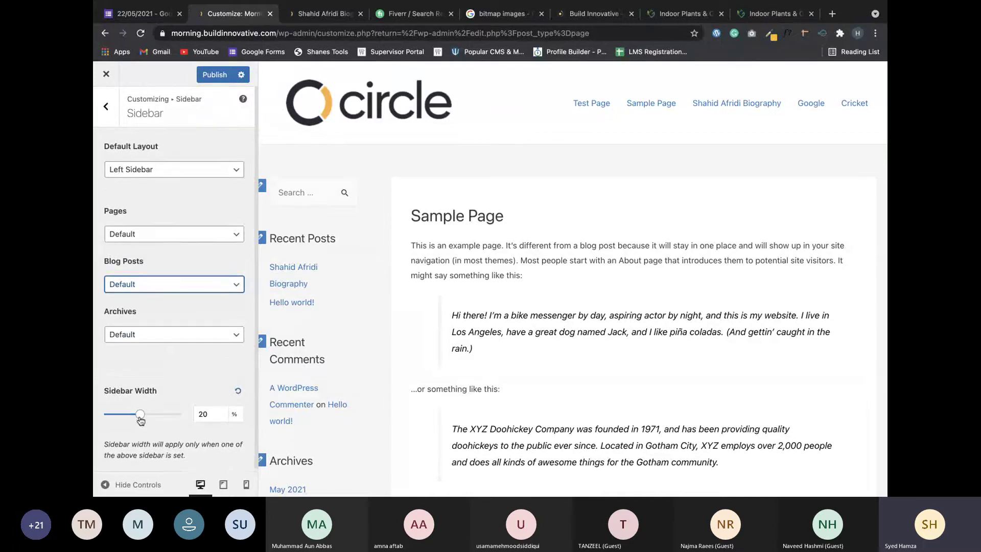
Set the sidebar width to 30%, publish the changes, and leave the Sidebar settings.
drag(141, 420, 152, 420)
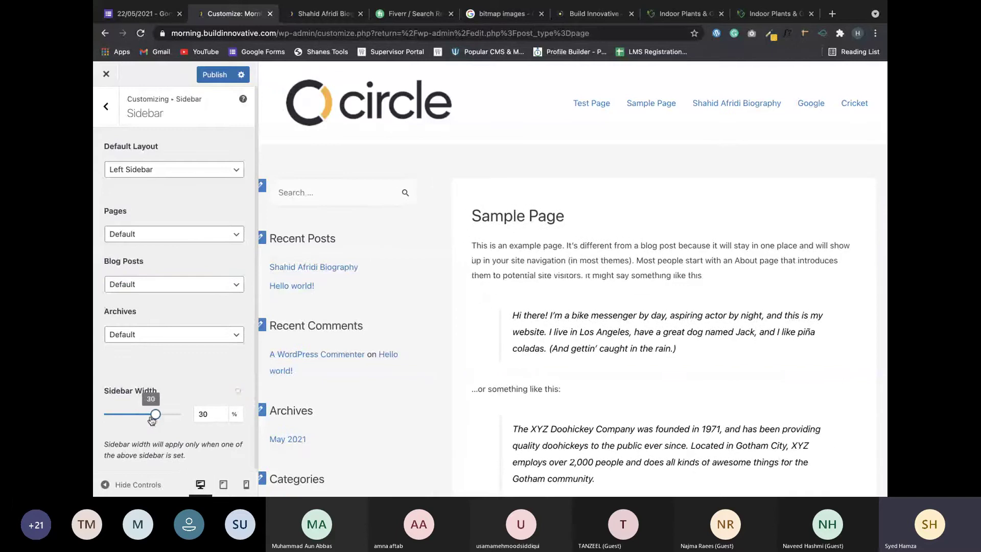
click(214, 74)
click(105, 110)
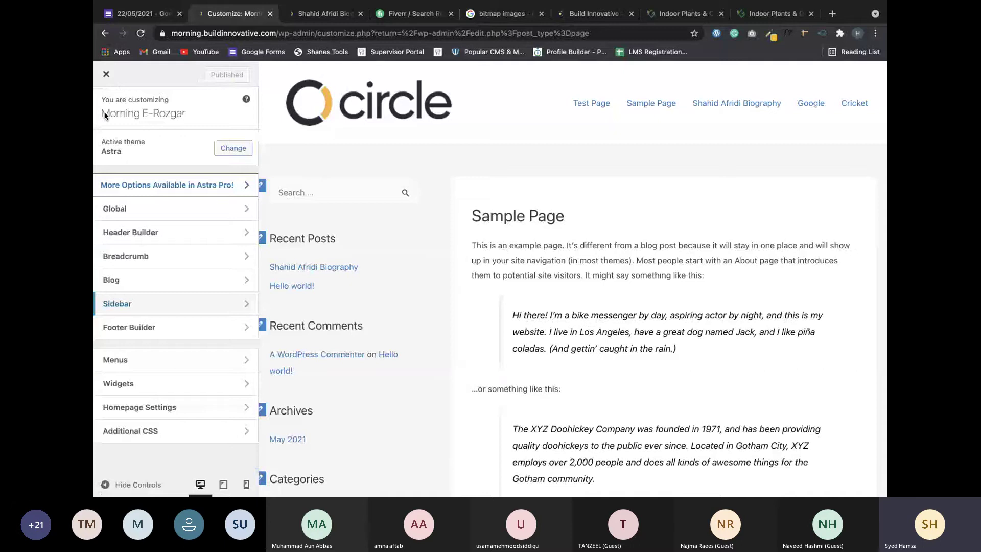
click(135, 304)
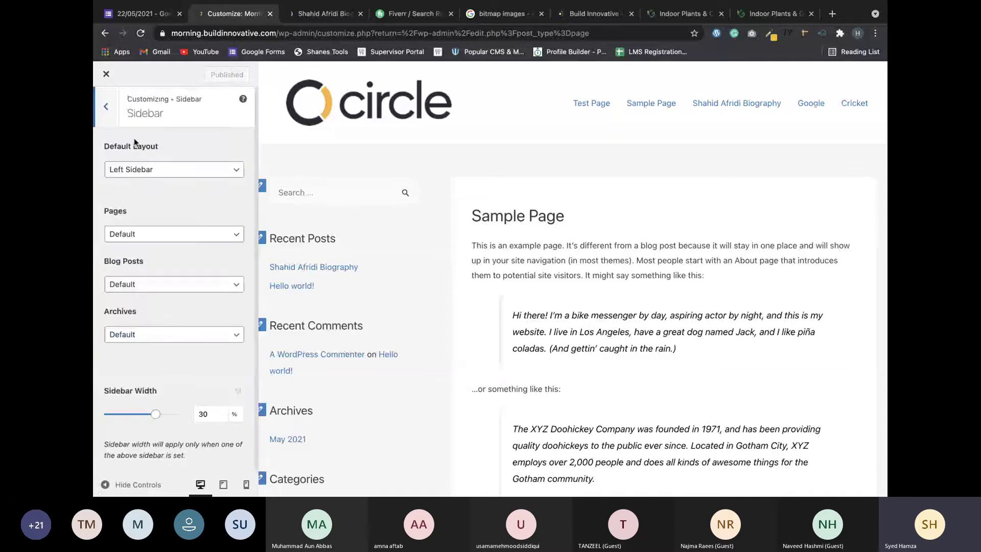
click(106, 108)
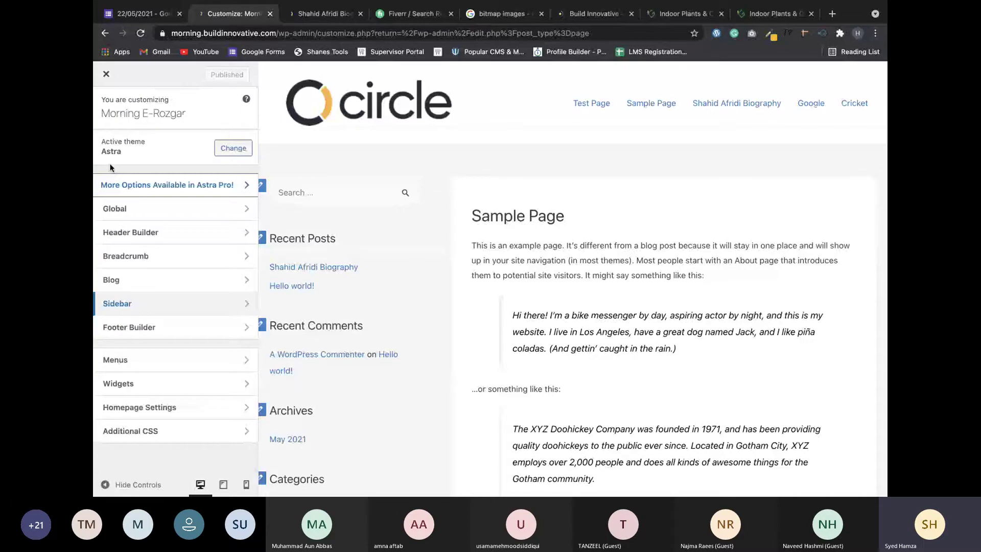
Open the Footer Builder, add a Footer Menu to the middle row's centre column, and remove it again.
click(129, 328)
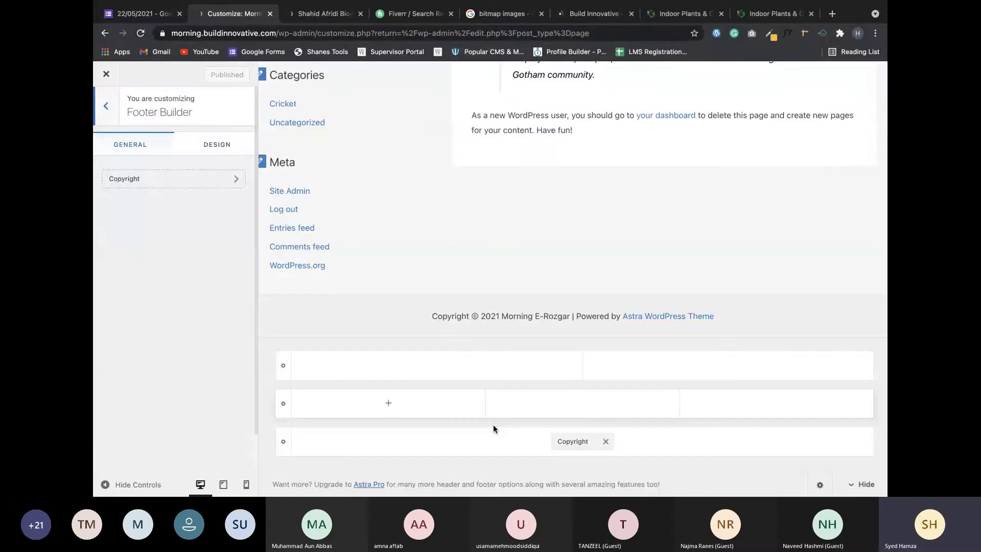
click(570, 403)
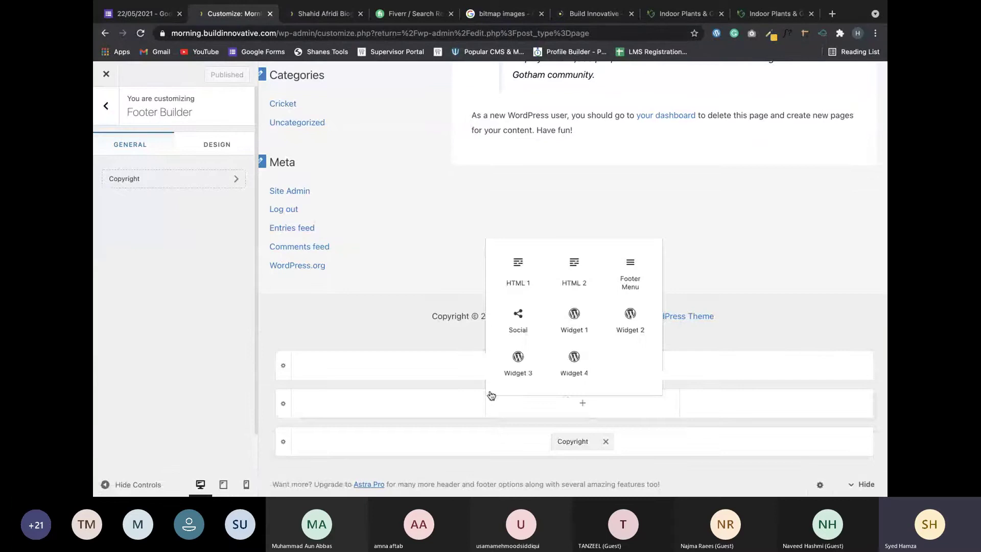
click(633, 274)
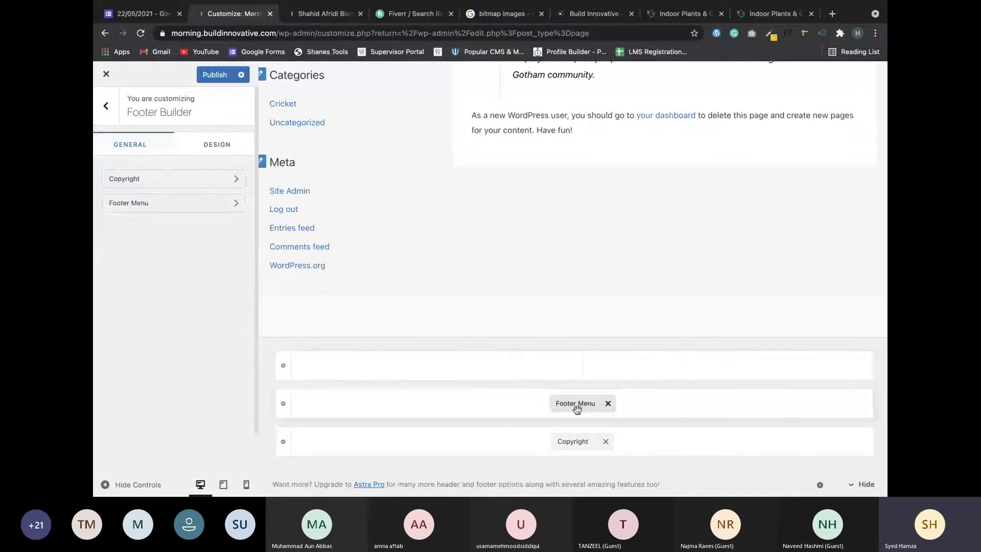
click(609, 404)
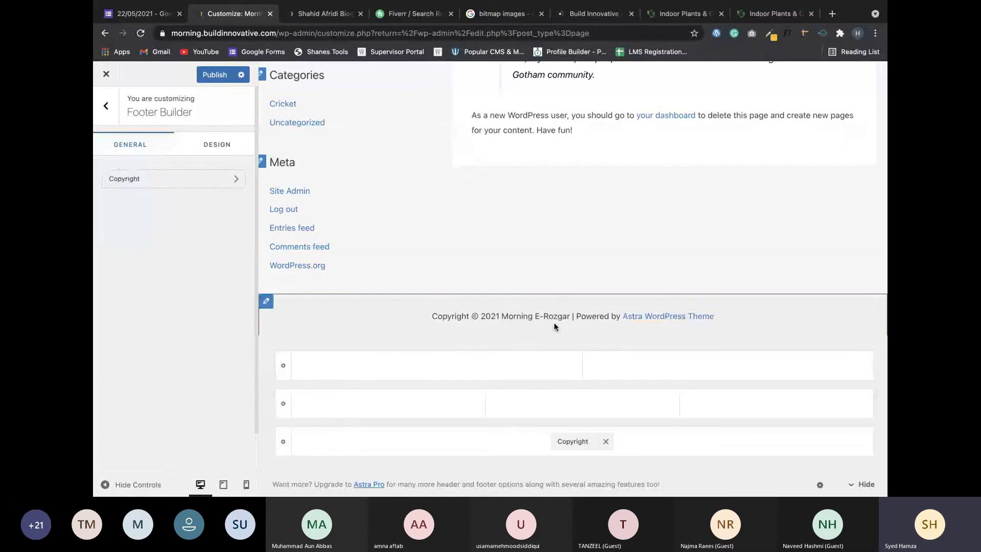
Add Widget 1 to the first column of the footer's middle row, remove it again, and leave the Footer Builder.
drag(429, 313, 738, 318)
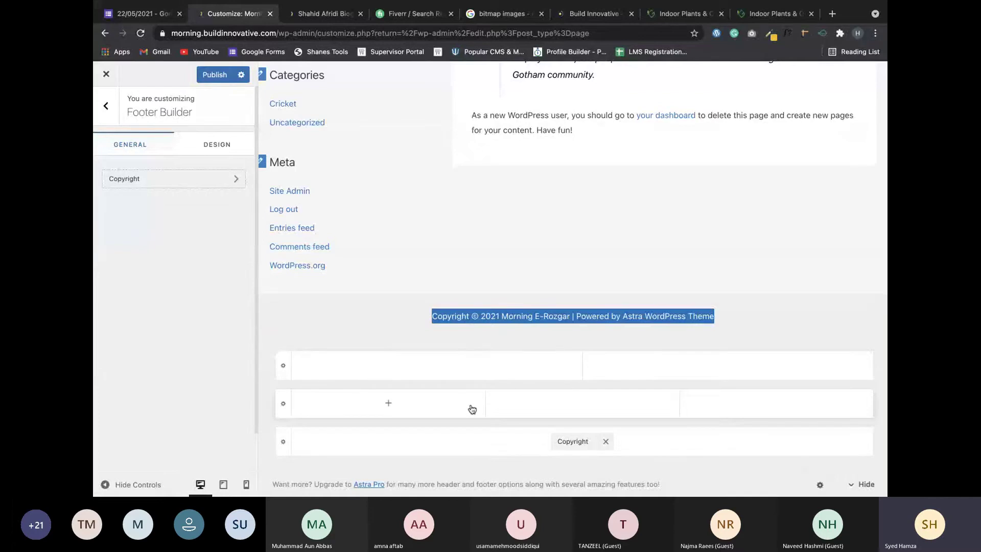
click(388, 404)
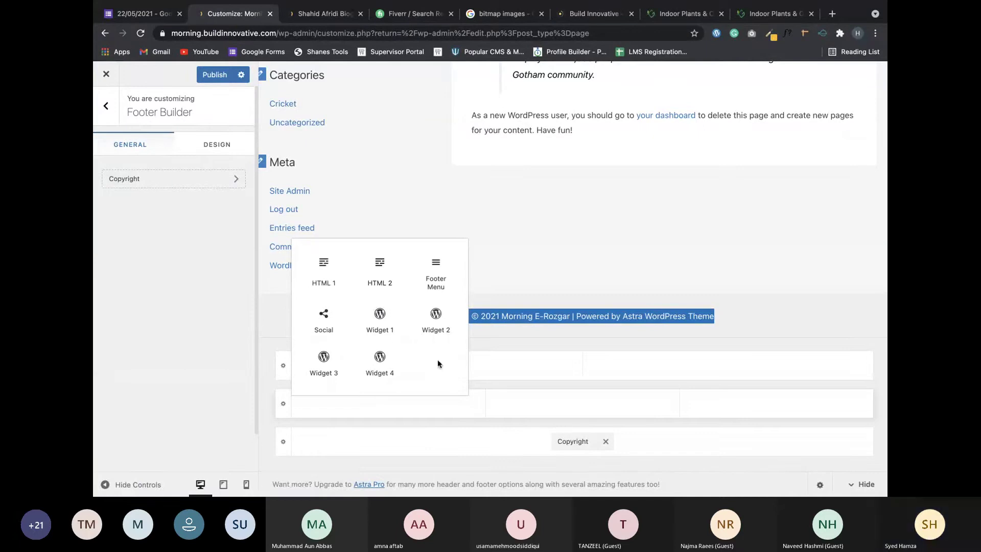
click(379, 319)
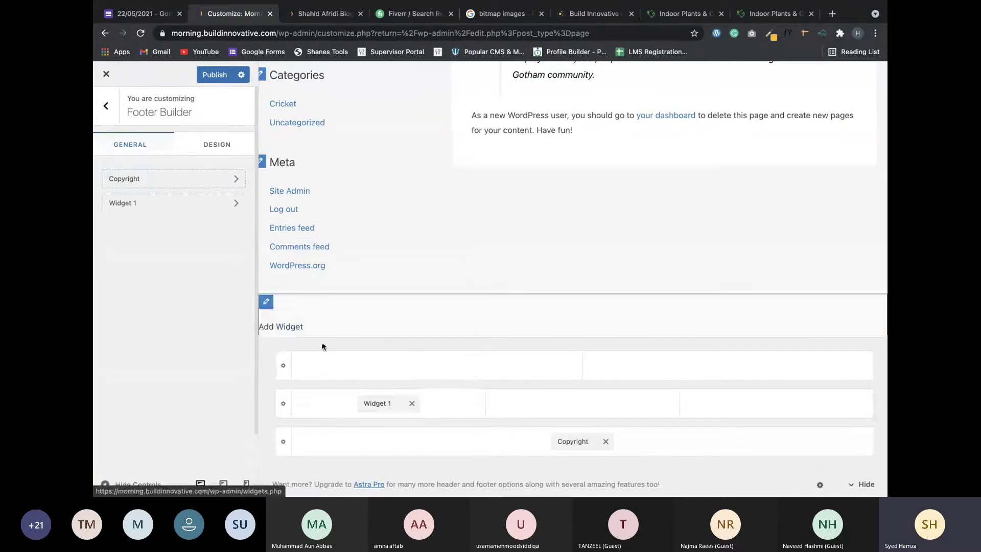
click(410, 404)
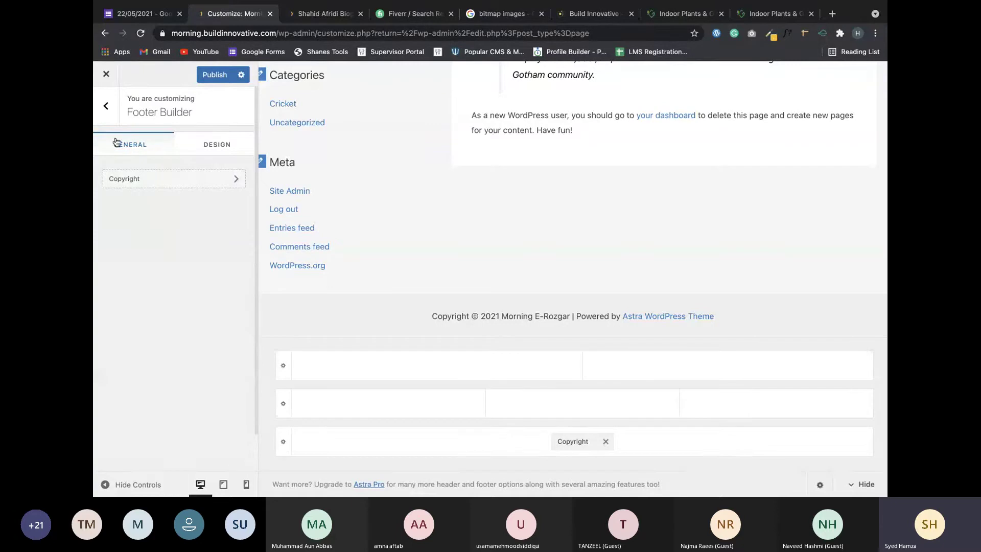
click(105, 106)
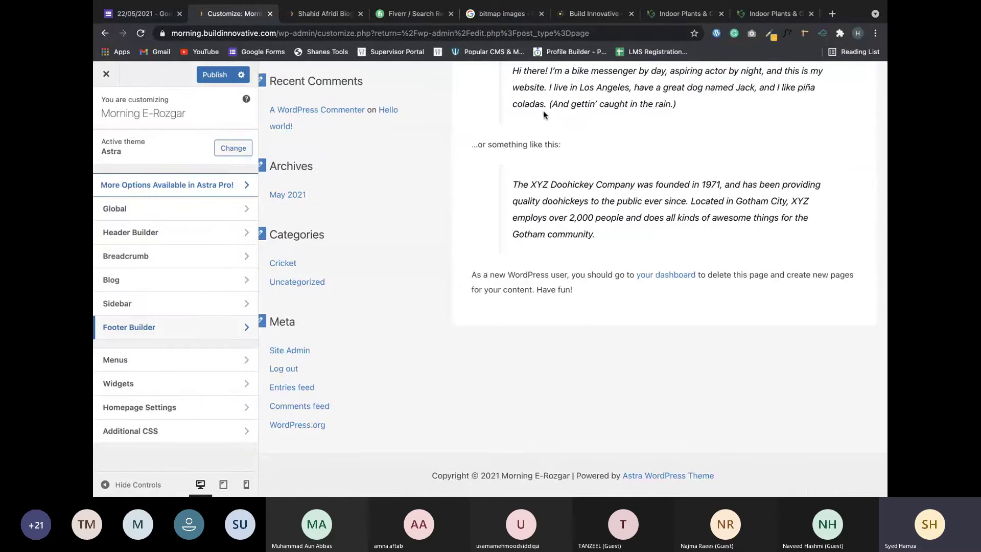
Review the previewed Sample Page from its sidebar widgets down to the footer copyright line.
scroll(544, 111, up, 5)
scroll(339, 358, down, 1)
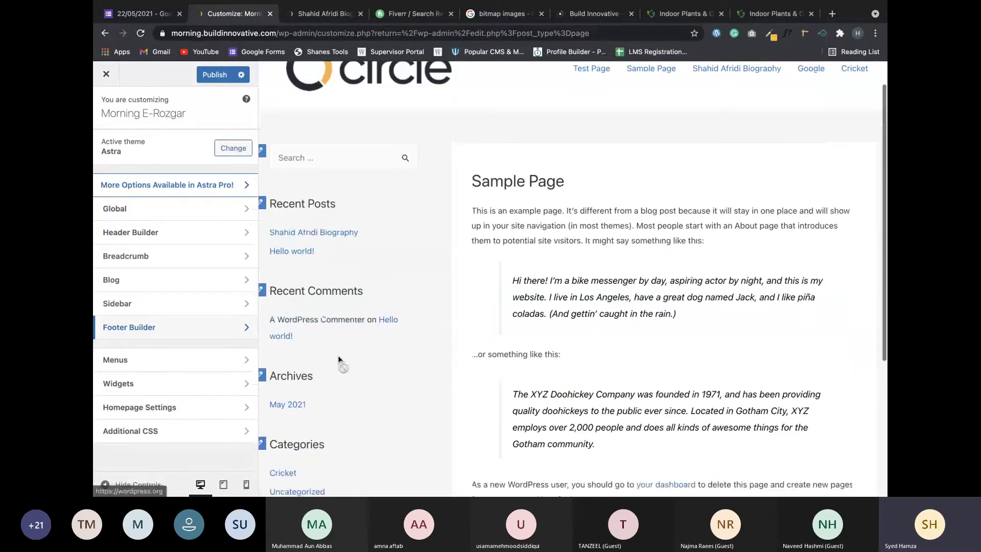
scroll(339, 357, down, 4)
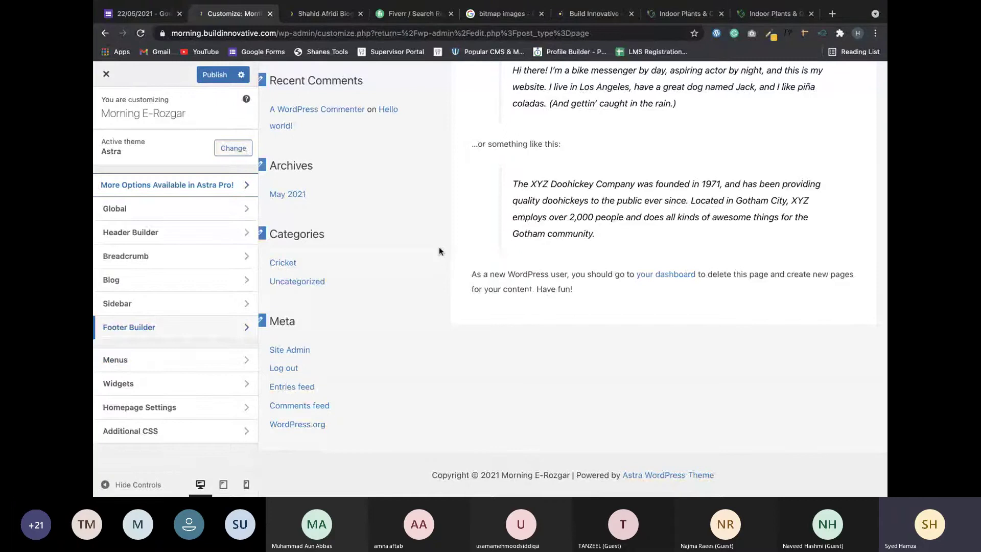
Switch to the Microsoft Teams meeting window to check it and return to Chrome.
key(ctrl+Right)
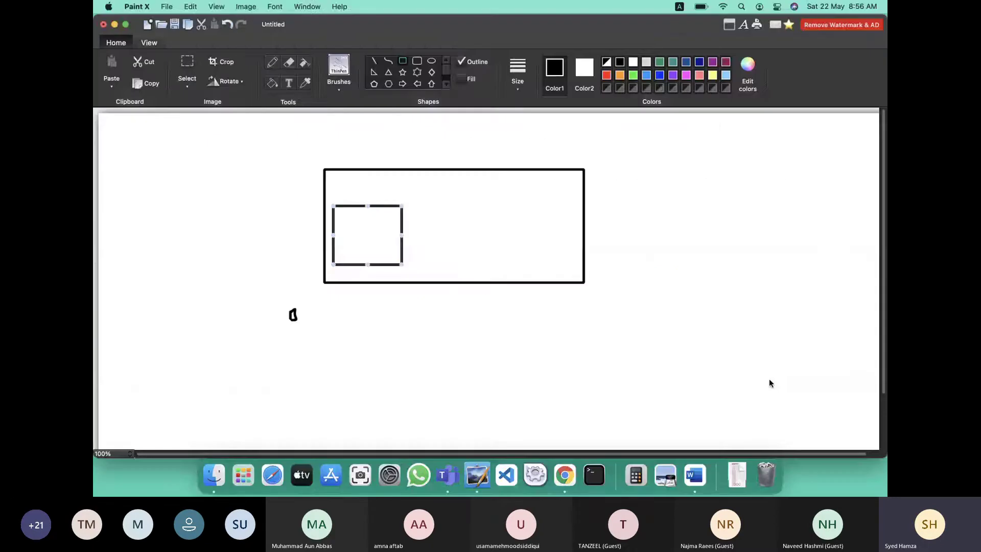
click(769, 379)
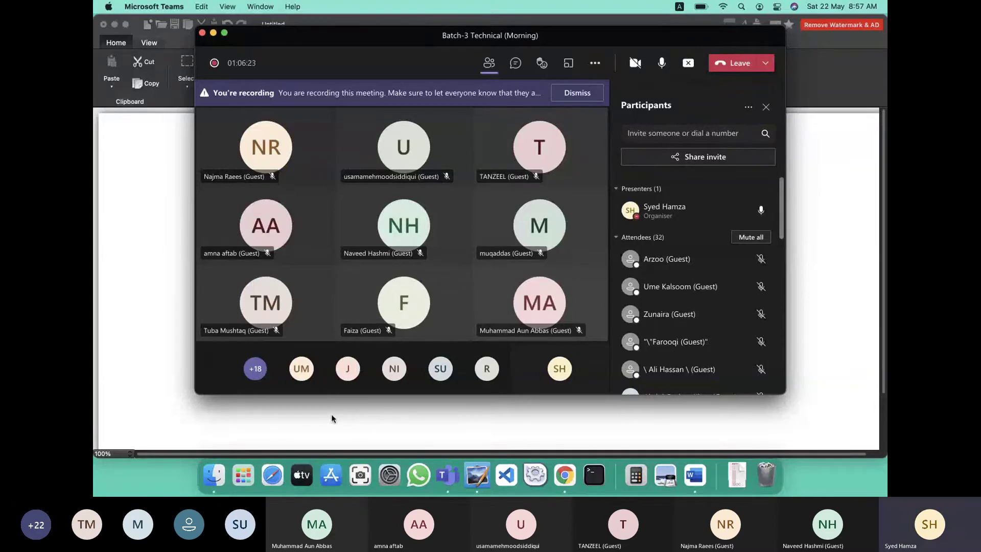
mouse_move(424, 318)
click(561, 483)
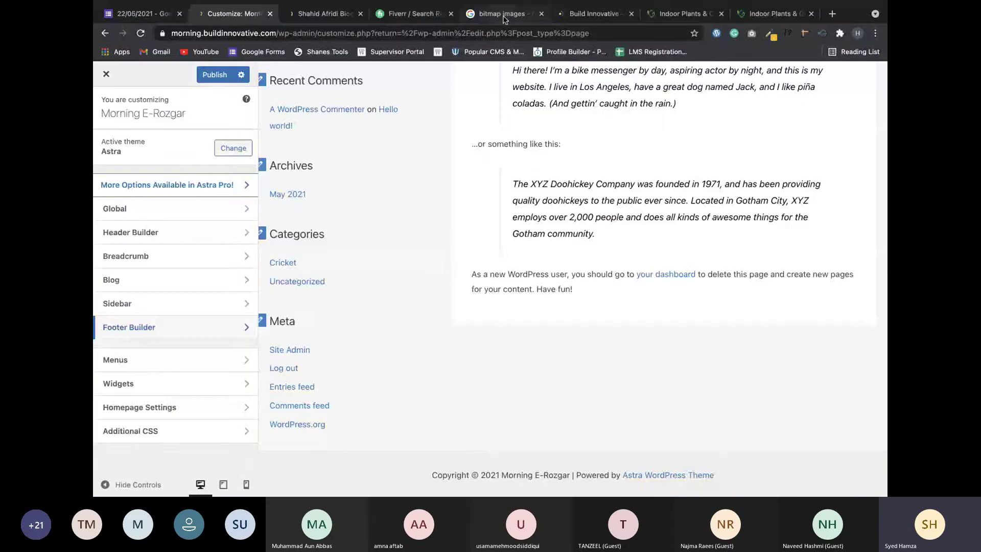
View the Build Innovative home page and the Shahid Afridi Biography post, and return to the customizer.
click(580, 13)
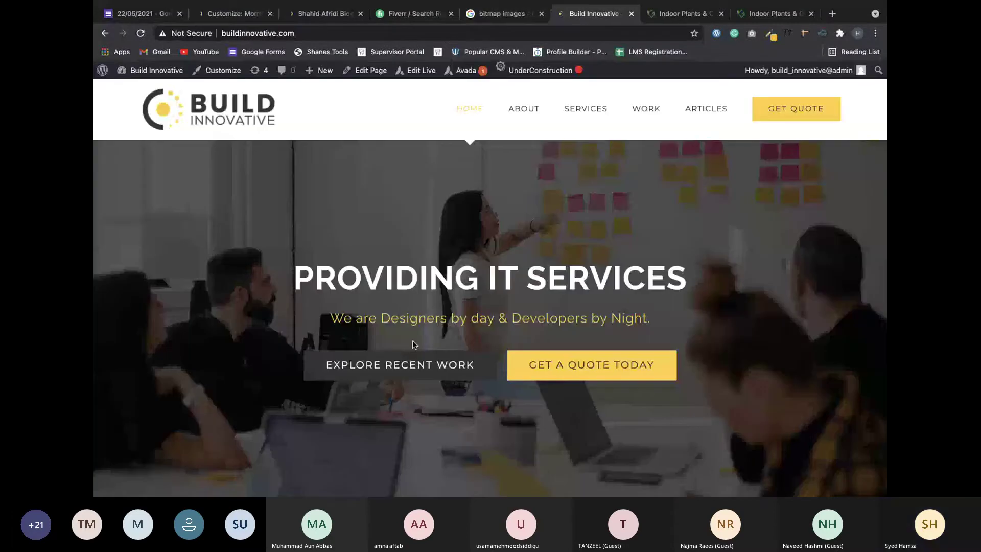
click(231, 15)
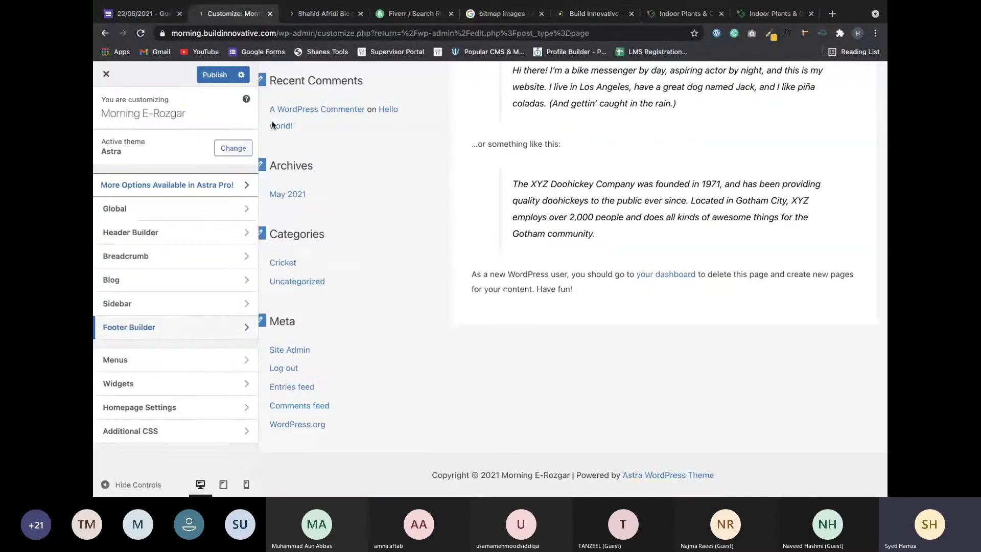
click(587, 13)
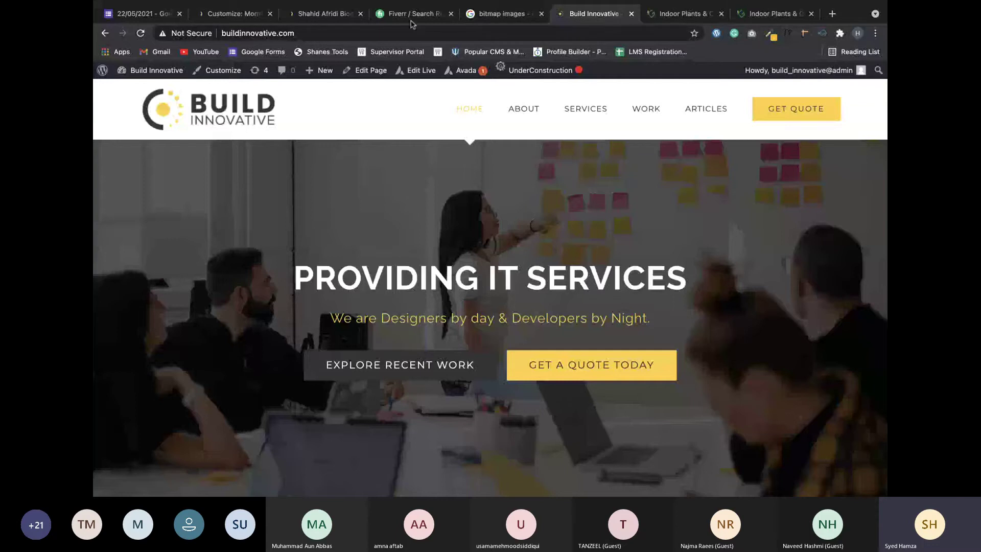
click(324, 14)
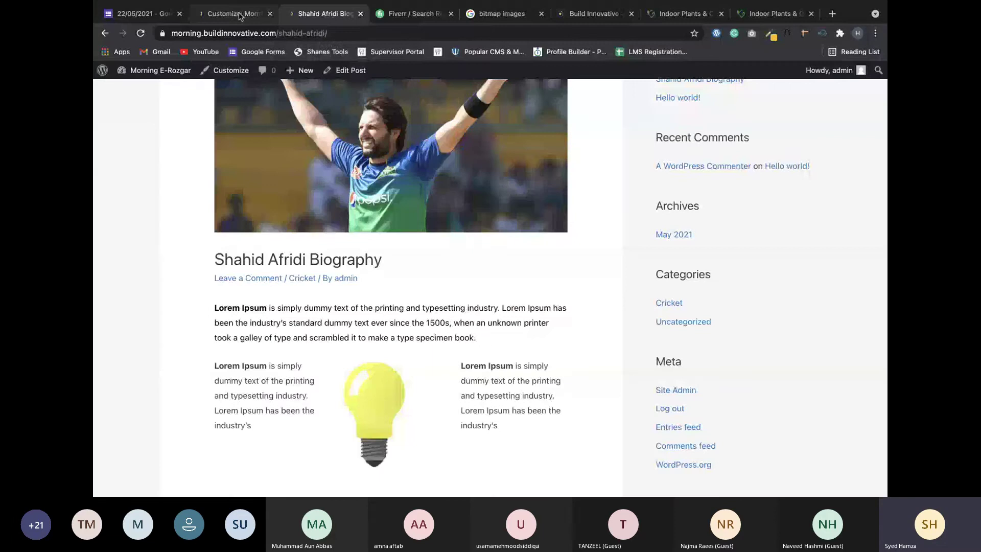
click(240, 14)
key(ctrl+Left)
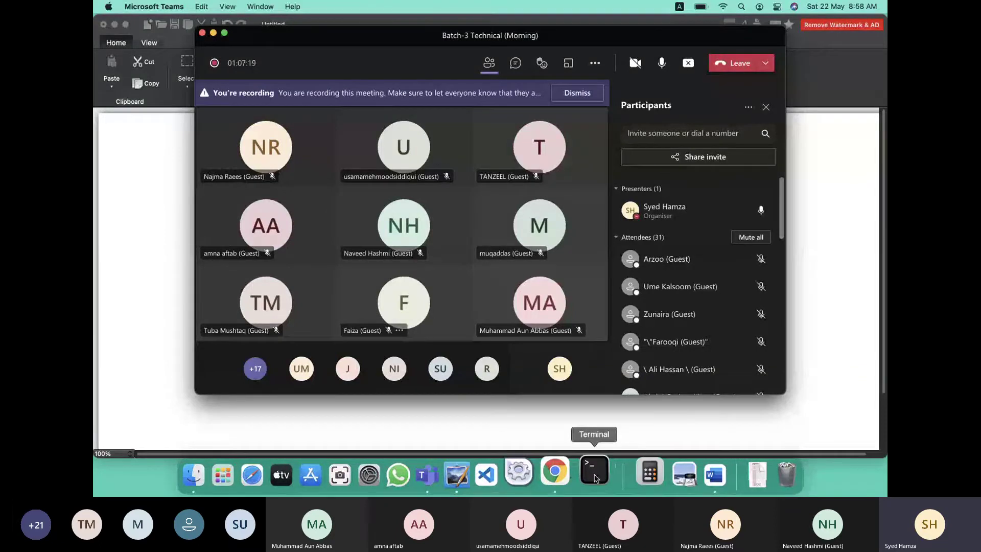
click(562, 478)
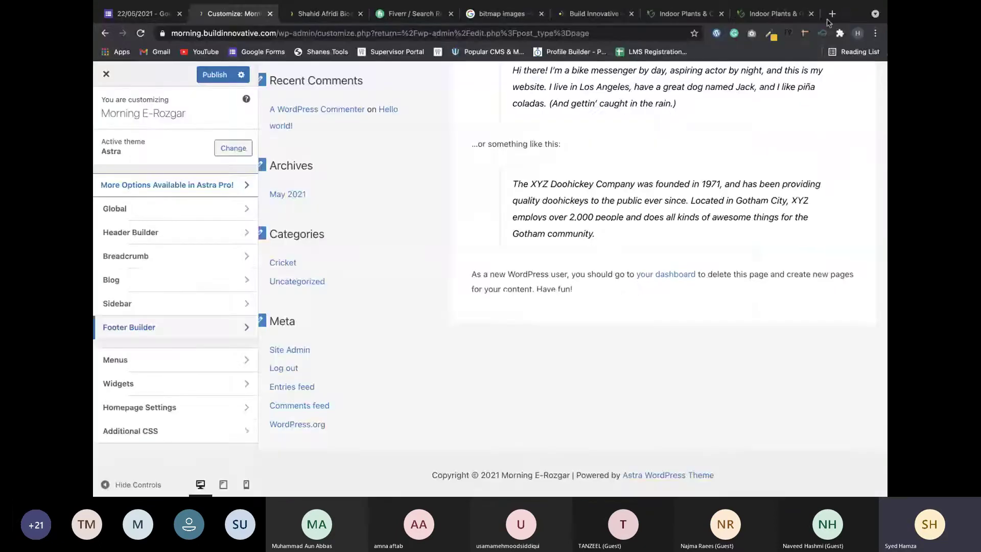
Search the web for "theme forest" in a new tab and open the ThemeForest site.
click(831, 16)
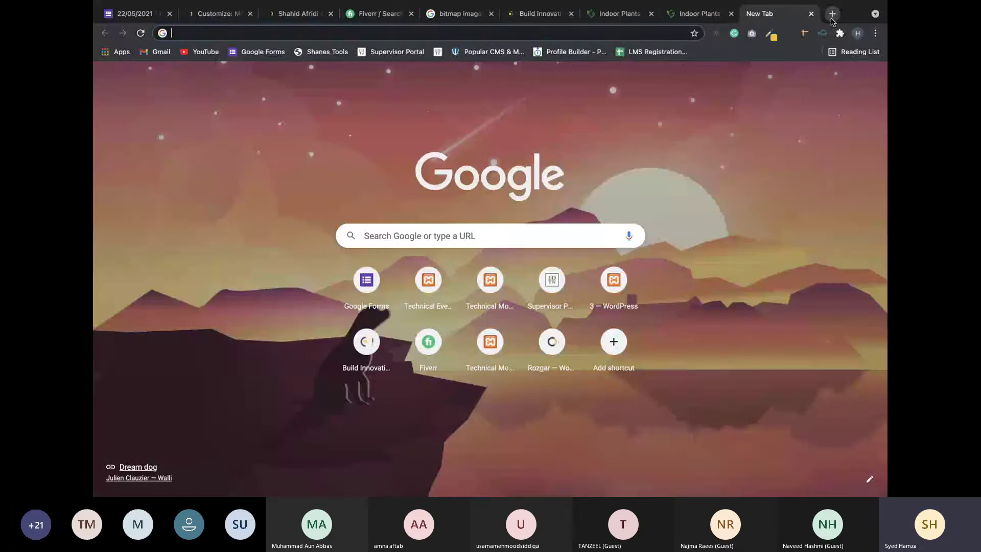
text(as)
key(BackSpace)
key(BackSpace)
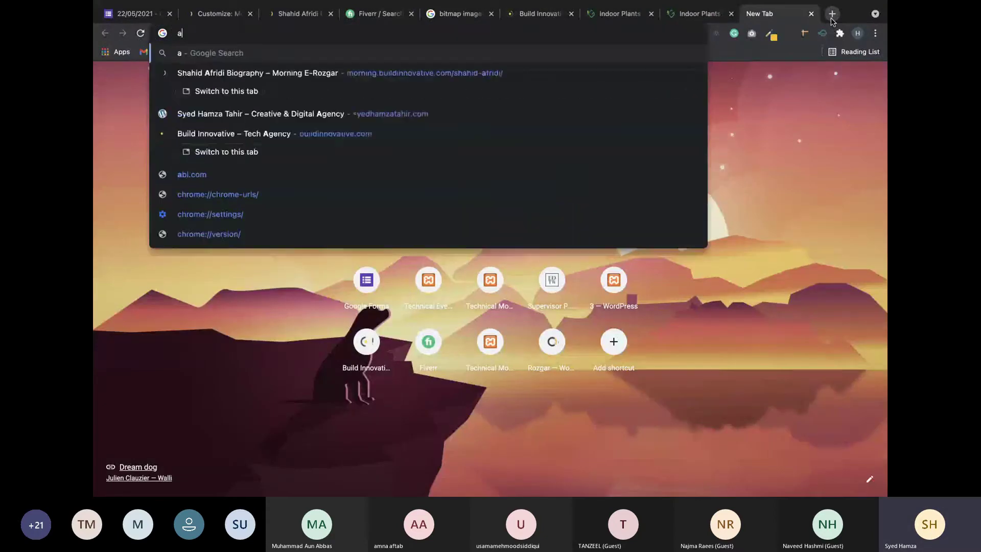
text(t)
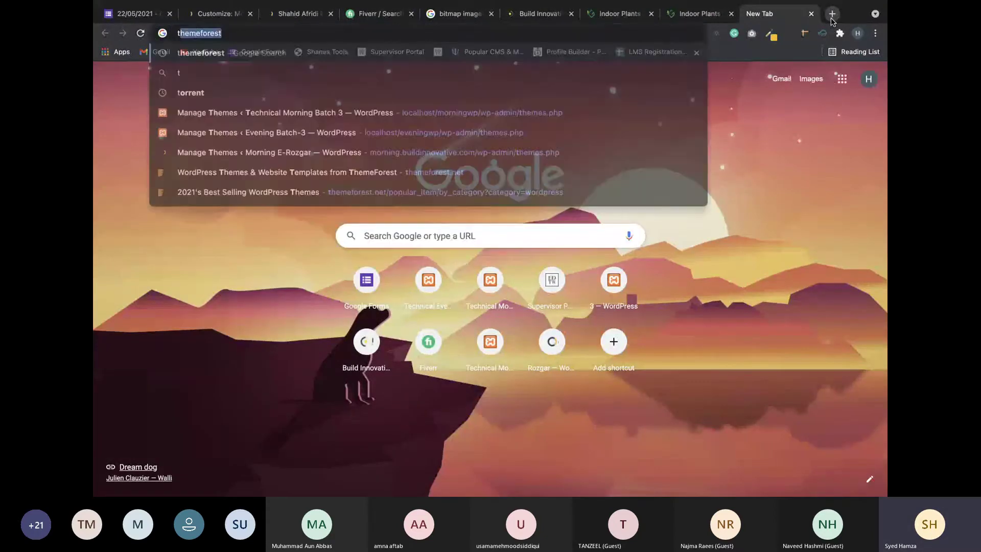
text(heme fore)
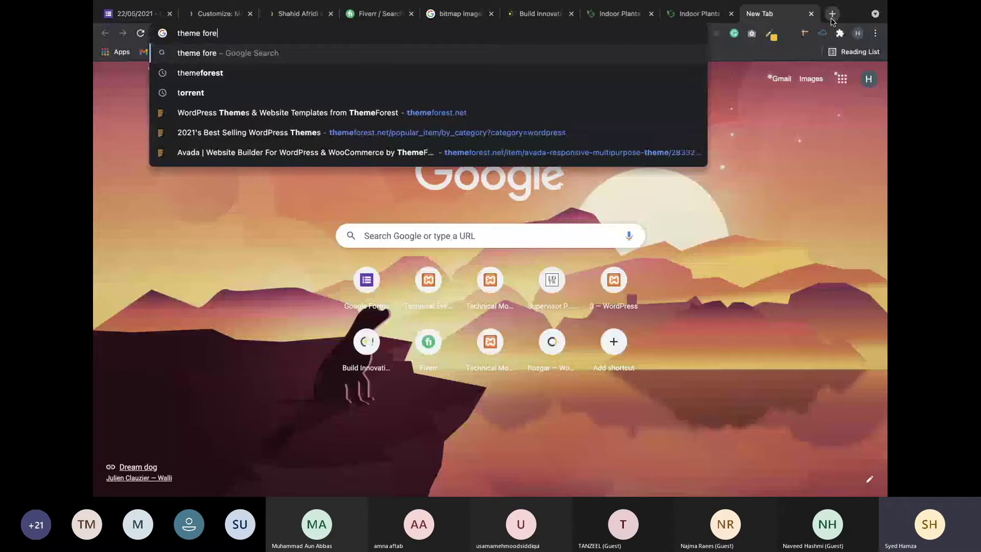
text(s)
text(t)
key(Return)
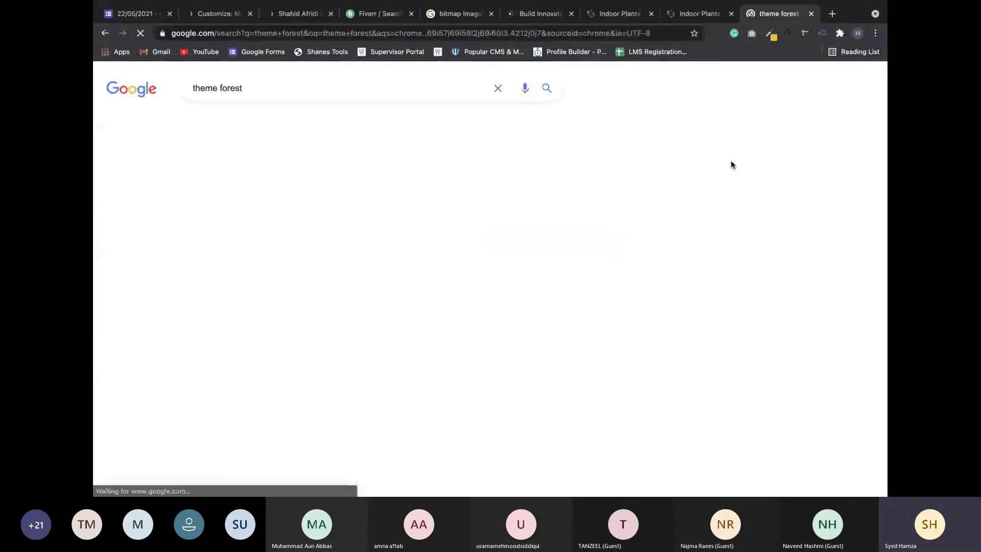
click(406, 186)
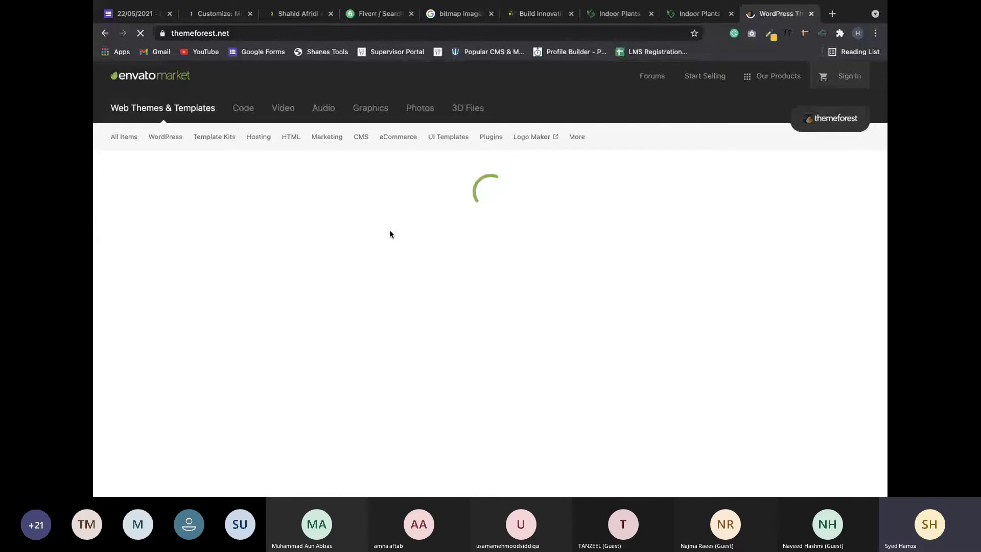
Open ThemeForest's list of popular WordPress items.
mouse_move(206, 166)
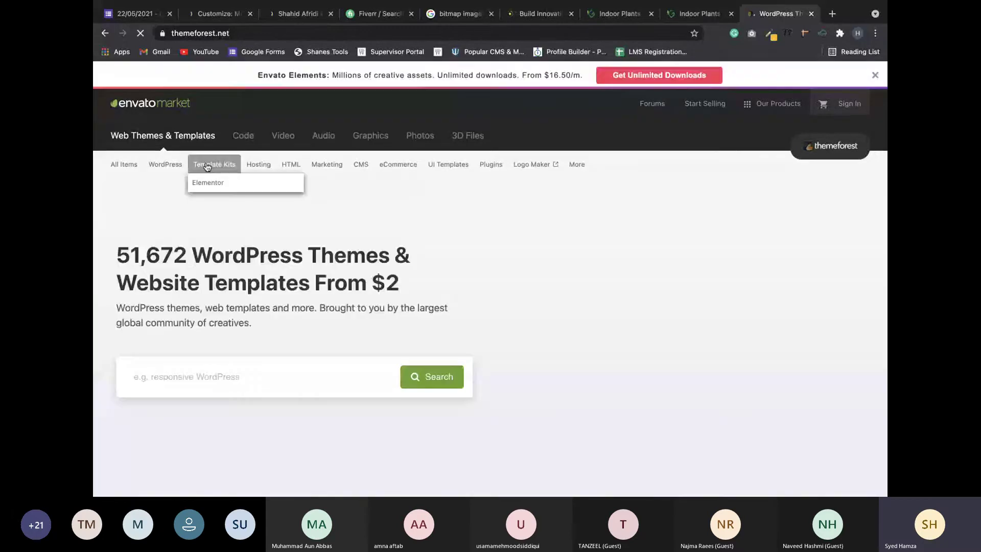
mouse_move(165, 164)
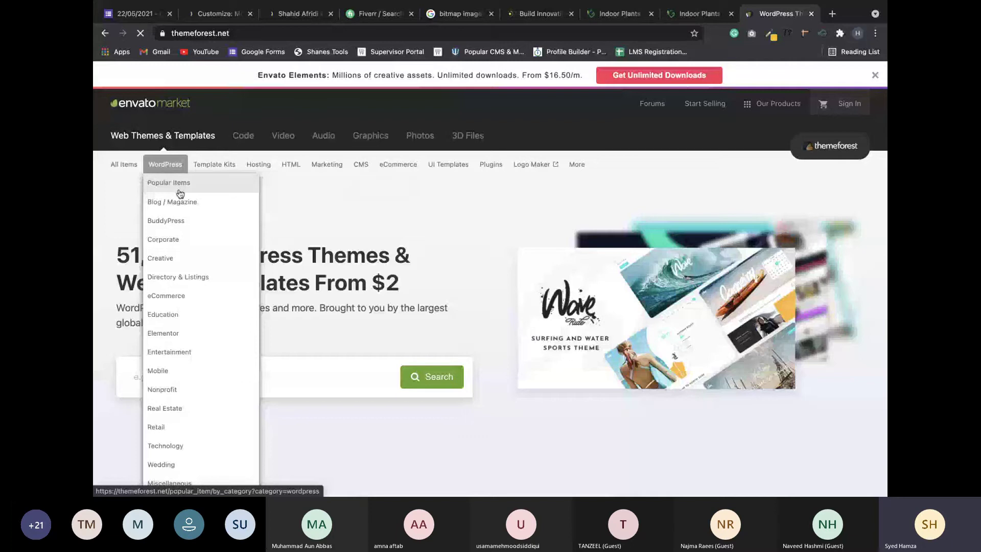
click(180, 193)
Examine the best-selling WordPress themes from Avada down to the end of the list, including their prices and ratings.
scroll(132, 247, down, 5)
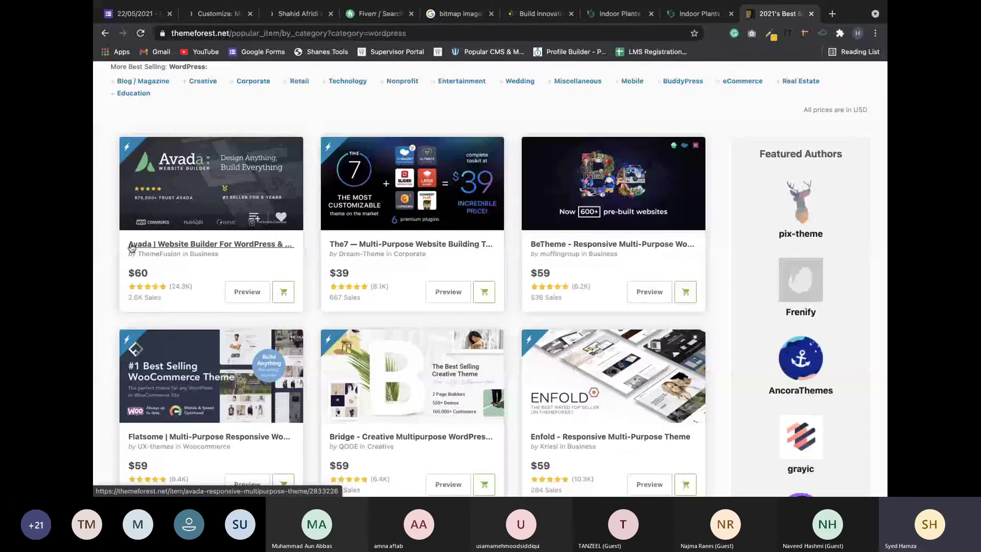
drag(131, 247, 247, 255)
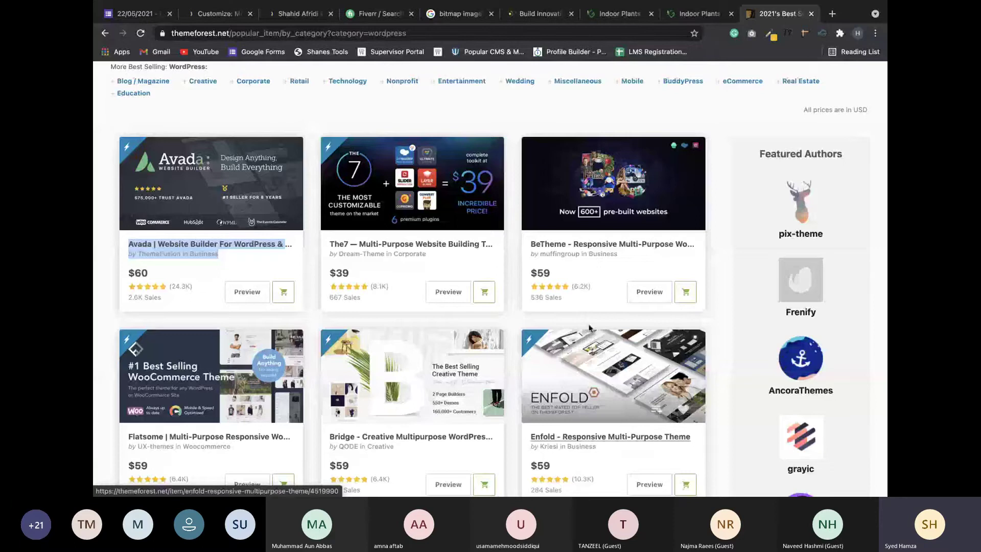
scroll(209, 130, down, 3)
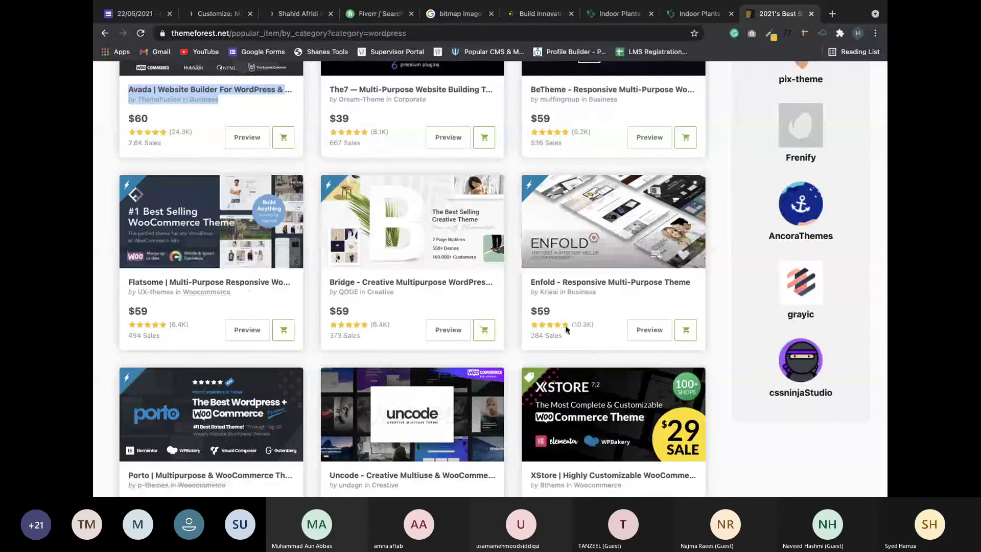
scroll(566, 329, down, 13)
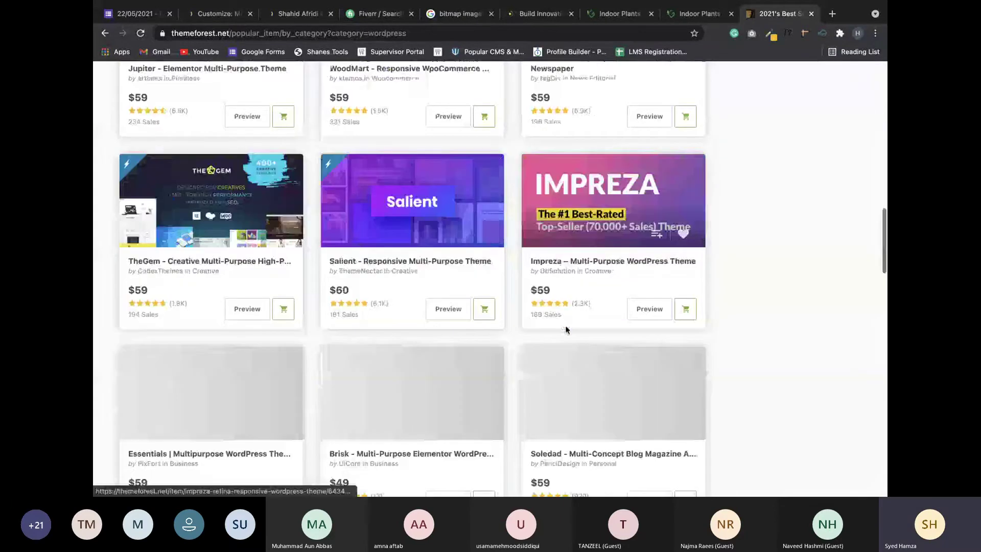
scroll(566, 329, down, 5)
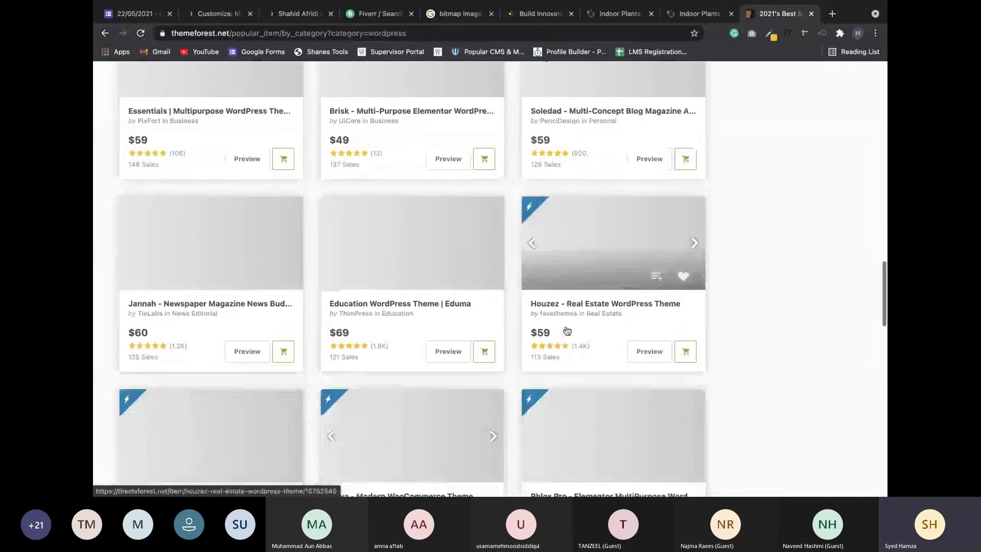
scroll(566, 330, down, 10)
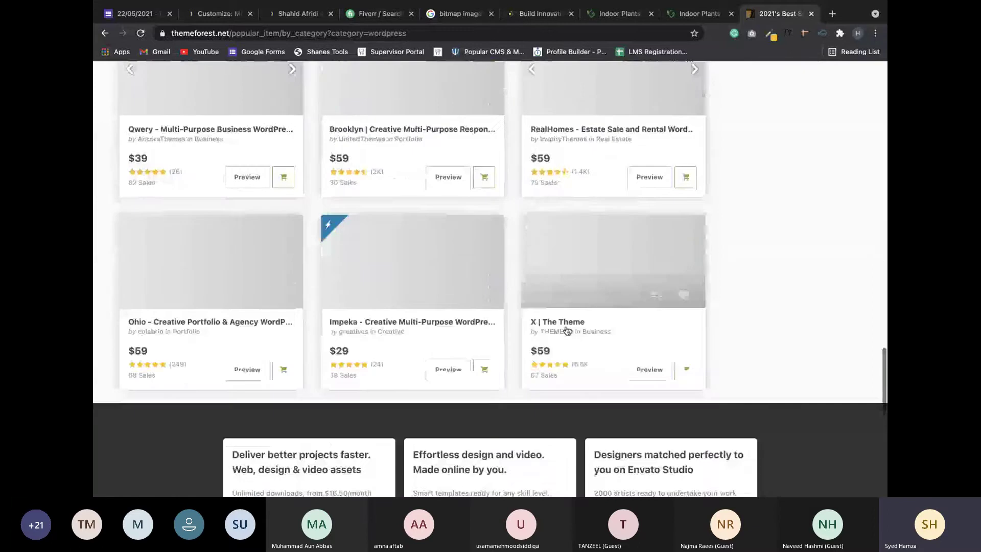
scroll(567, 330, down, 3)
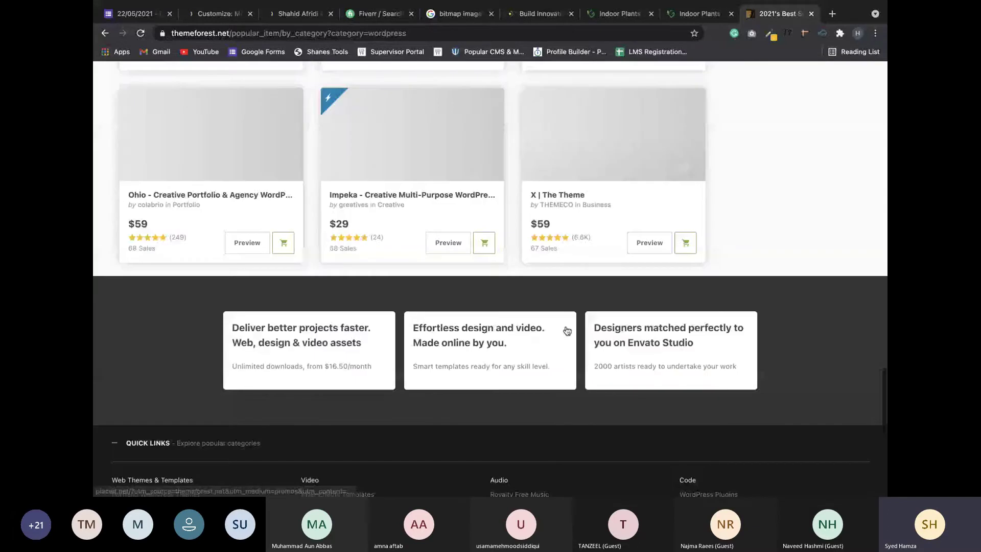
scroll(566, 331, up, 8)
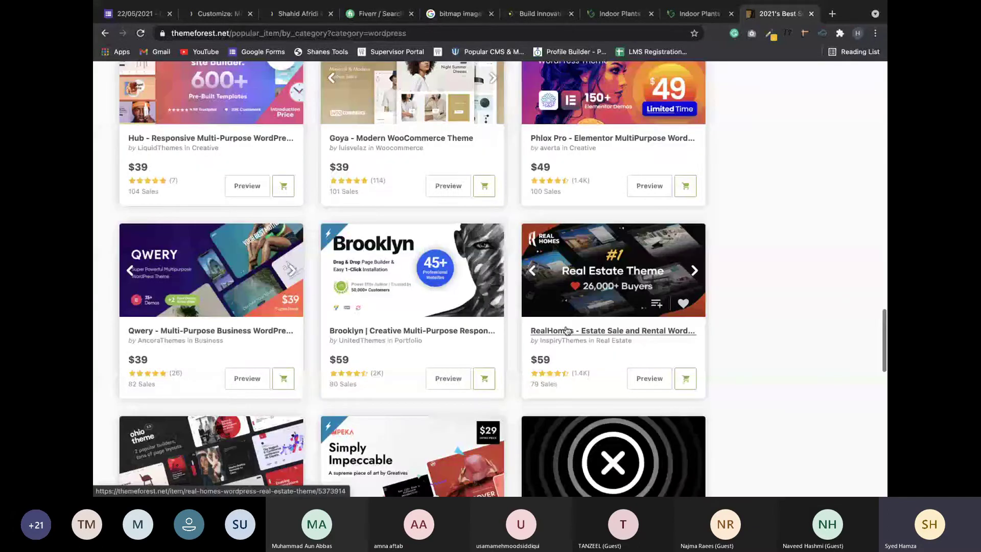
scroll(566, 329, up, 20)
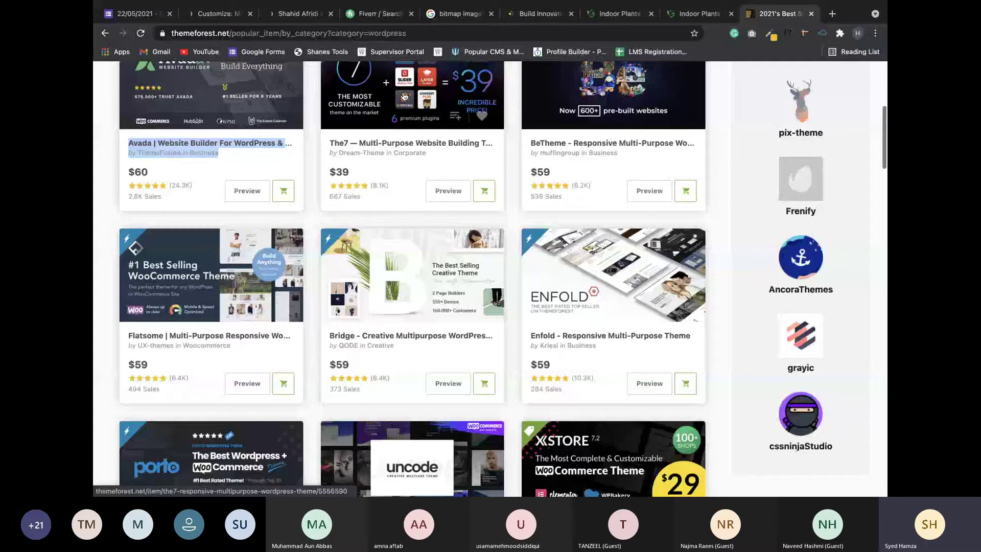
View the Shahid Afridi Biography post and the Astra customizer, and look over ThemeForest's best-selling WordPress themes again.
click(286, 17)
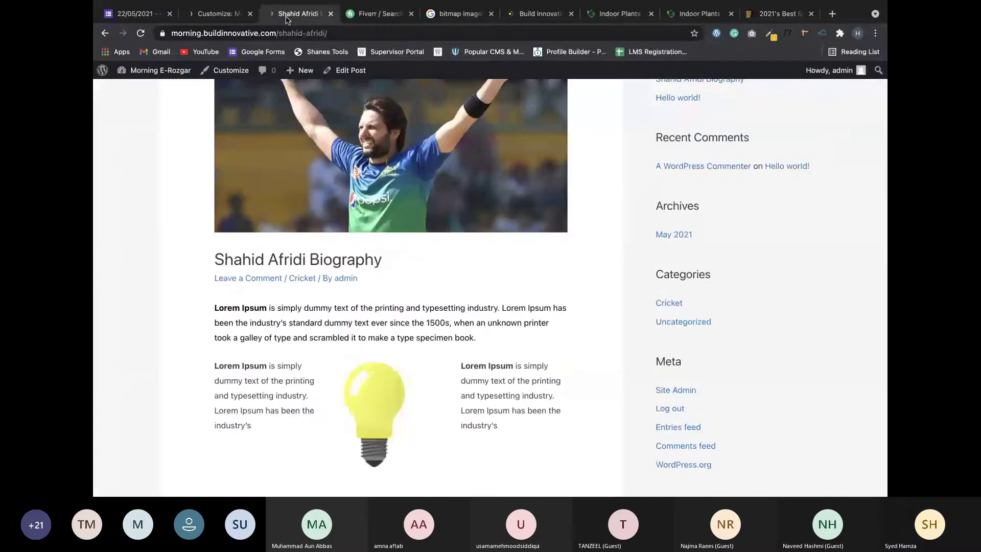
click(230, 13)
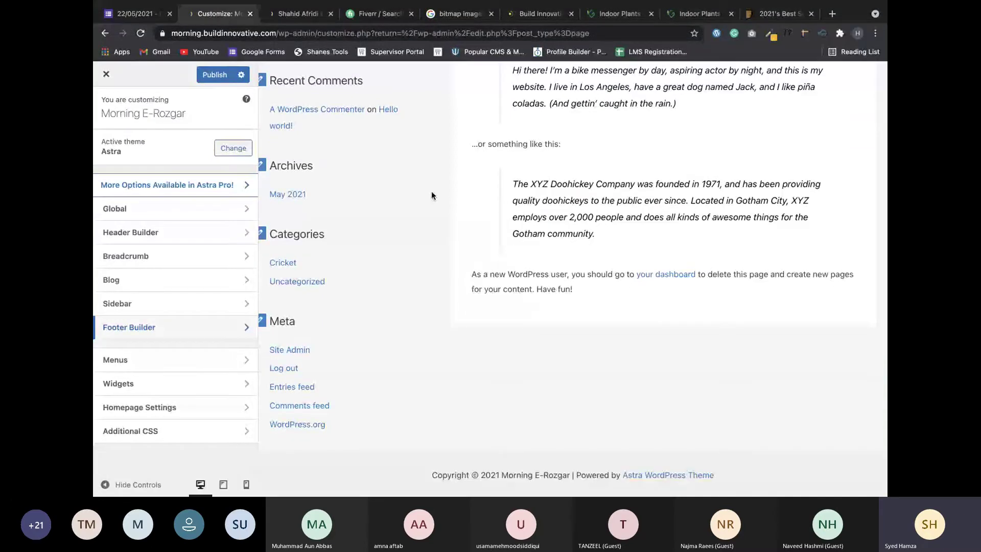
click(771, 24)
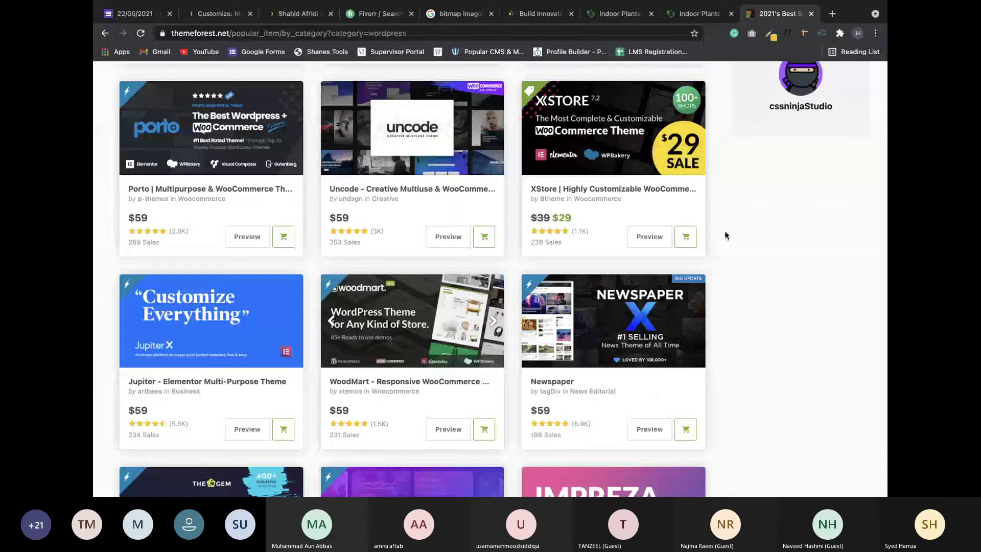
scroll(725, 231, up, 9)
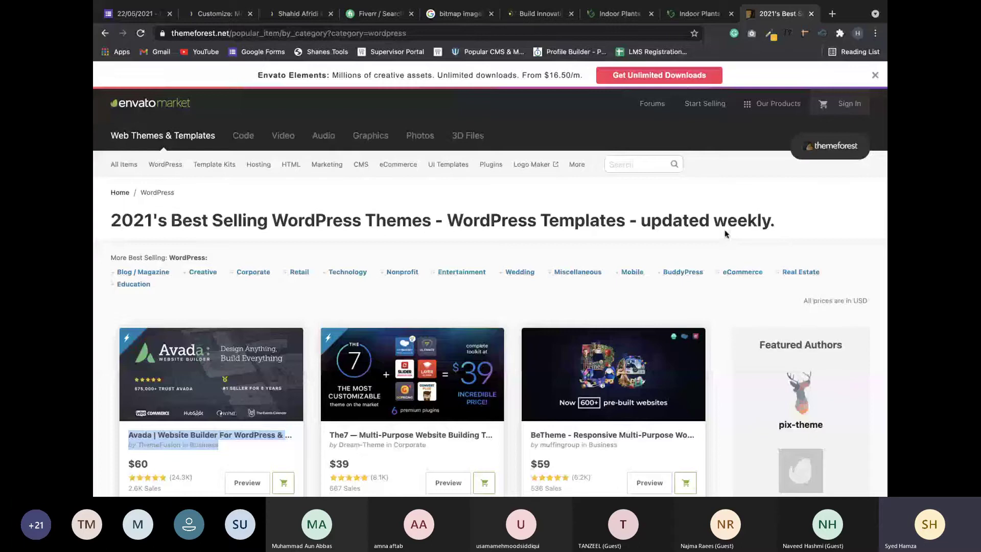
scroll(726, 233, down, 2)
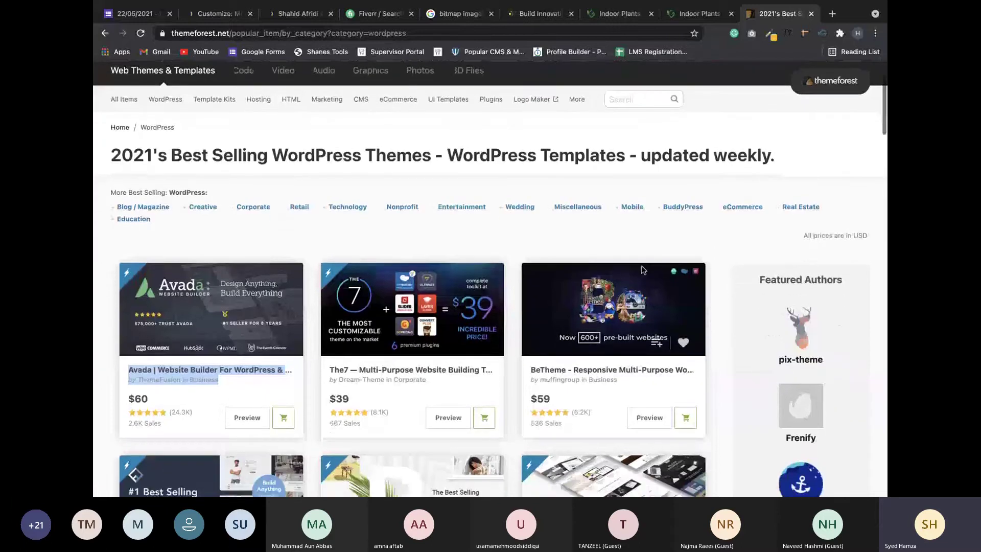
scroll(643, 270, down, 5)
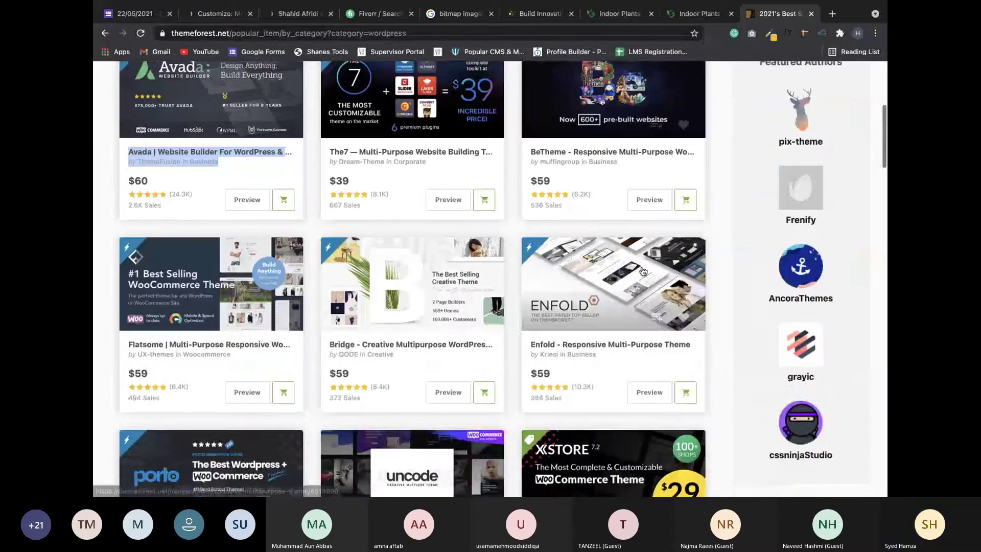
scroll(442, 147, up, 3)
Revisit the biography post and the customizer, and return to the beginning of ThemeForest's WordPress theme list.
click(299, 13)
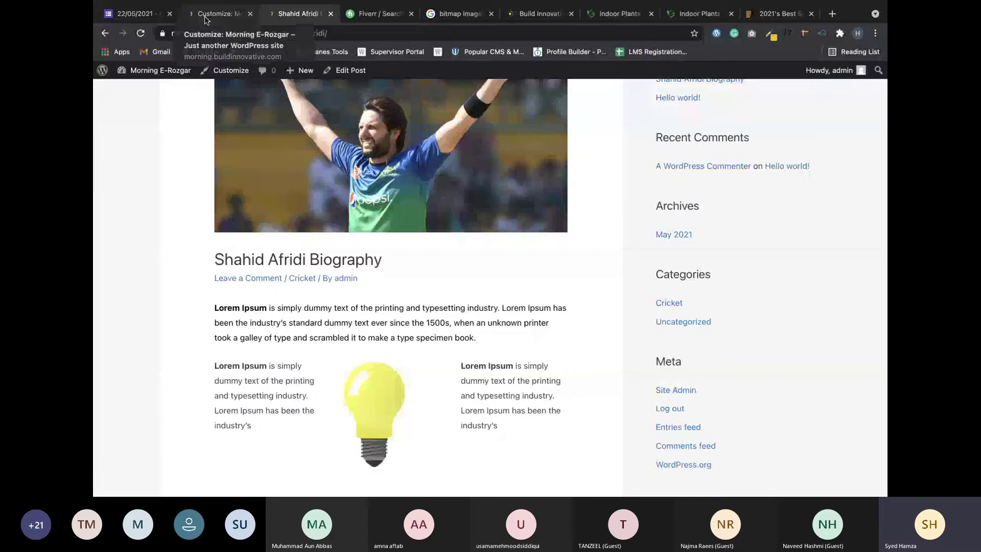
click(206, 15)
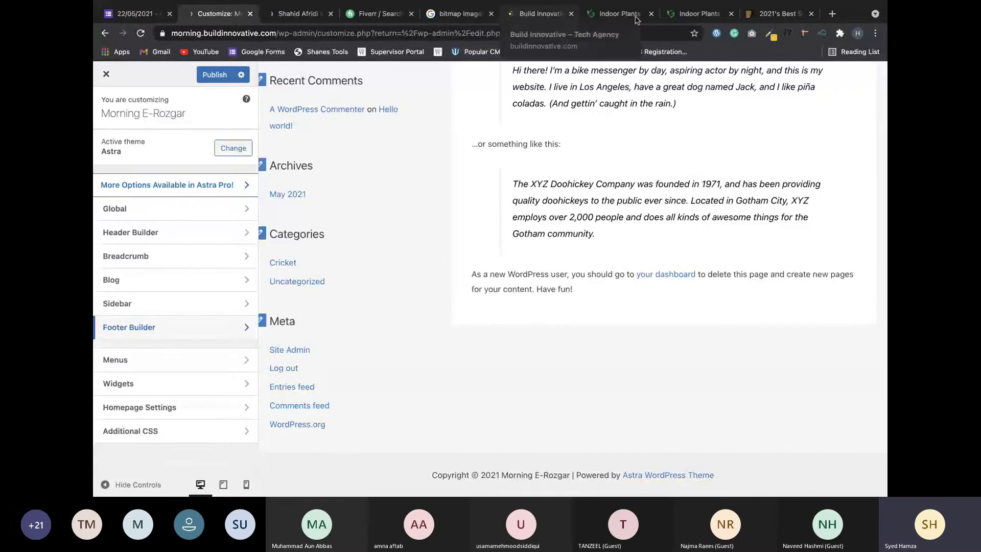
click(747, 22)
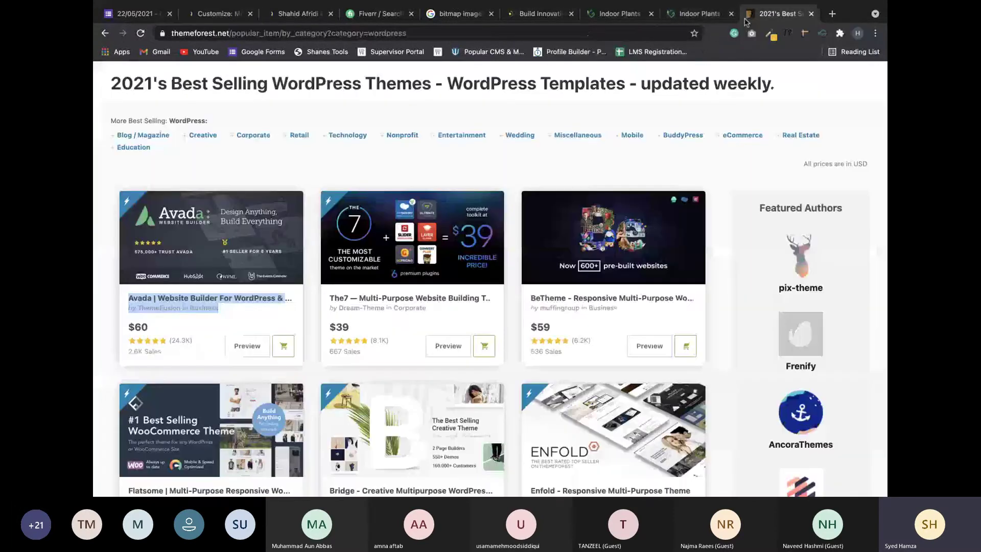
scroll(626, 171, up, 3)
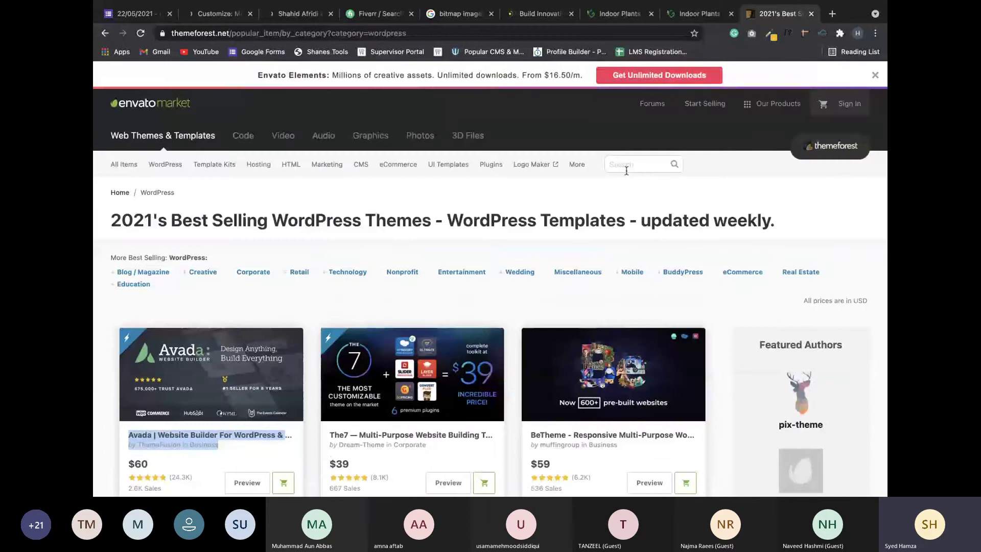
Open the best-selling WordPress eCommerce themes on ThemeForest and browse through the listed themes.
click(627, 171)
click(571, 244)
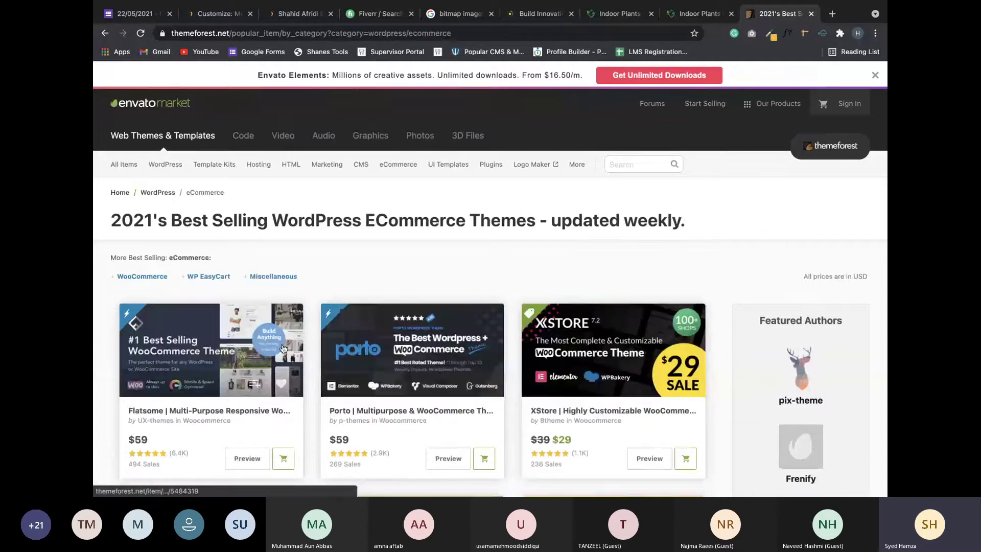
scroll(373, 265, down, 3)
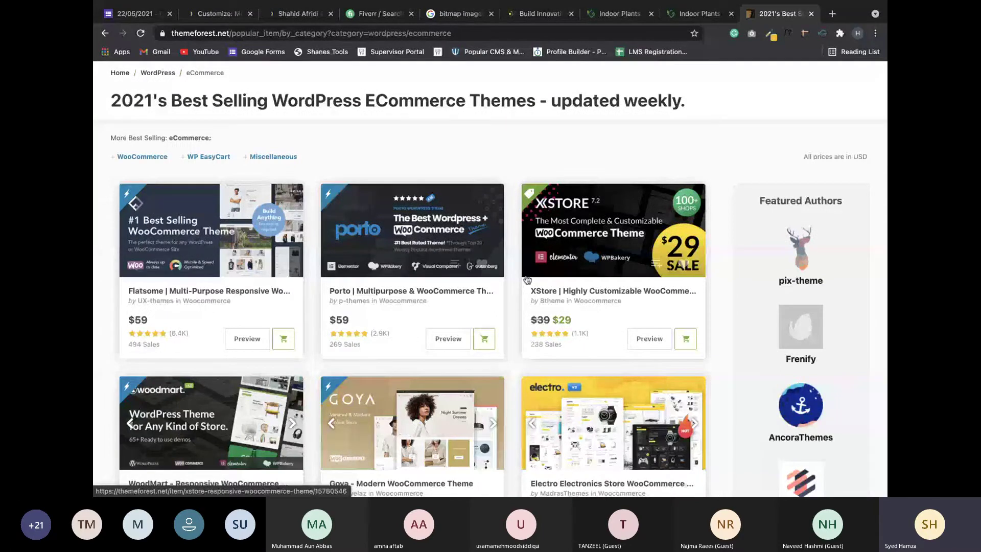
scroll(527, 280, down, 13)
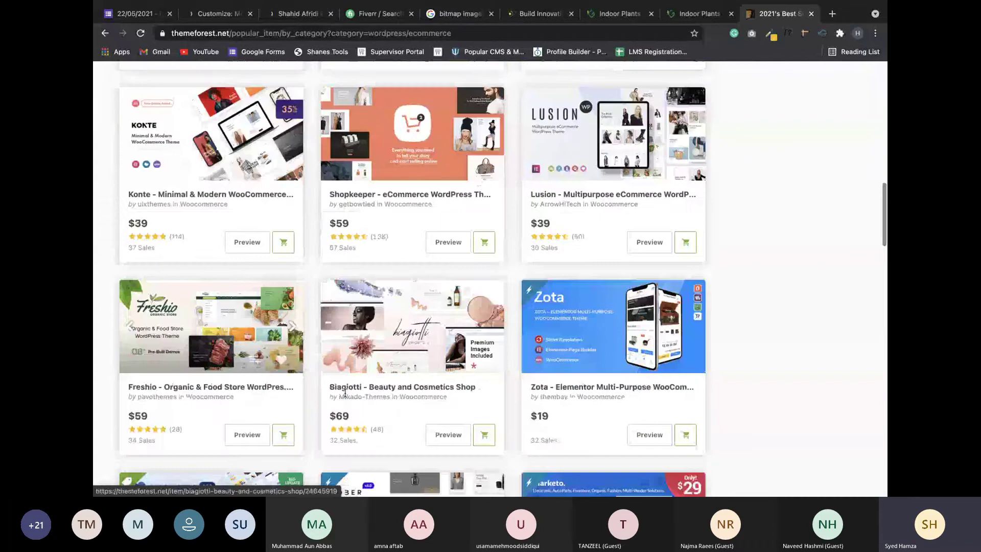
scroll(345, 393, down, 5)
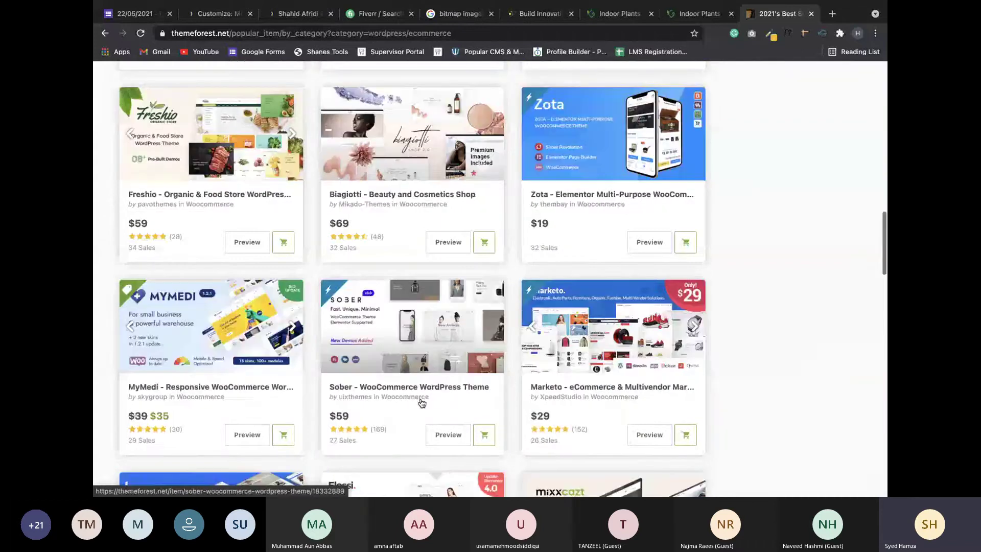
scroll(394, 225, down, 5)
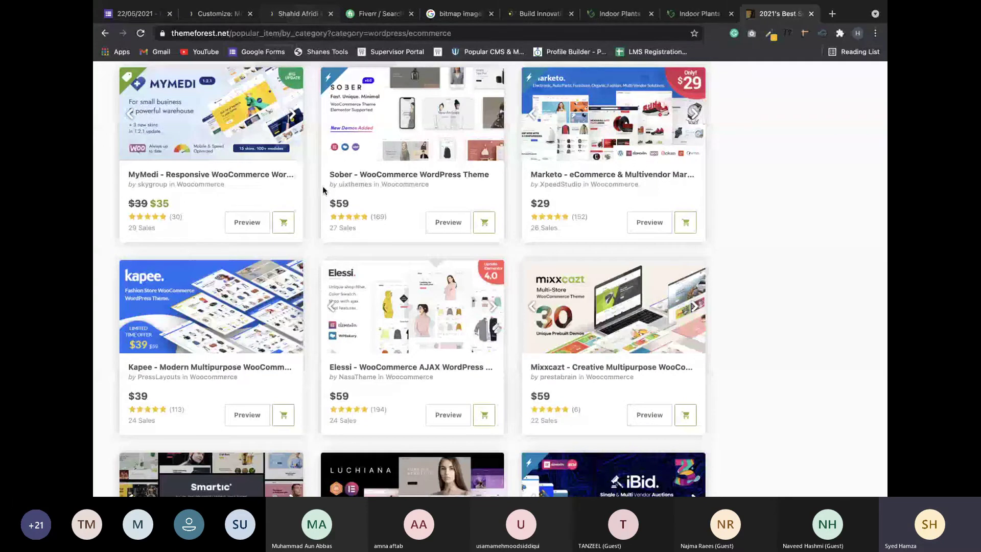
Check the biography post and the customizer once more, and continue browsing the eCommerce themes on ThemeForest.
click(280, 15)
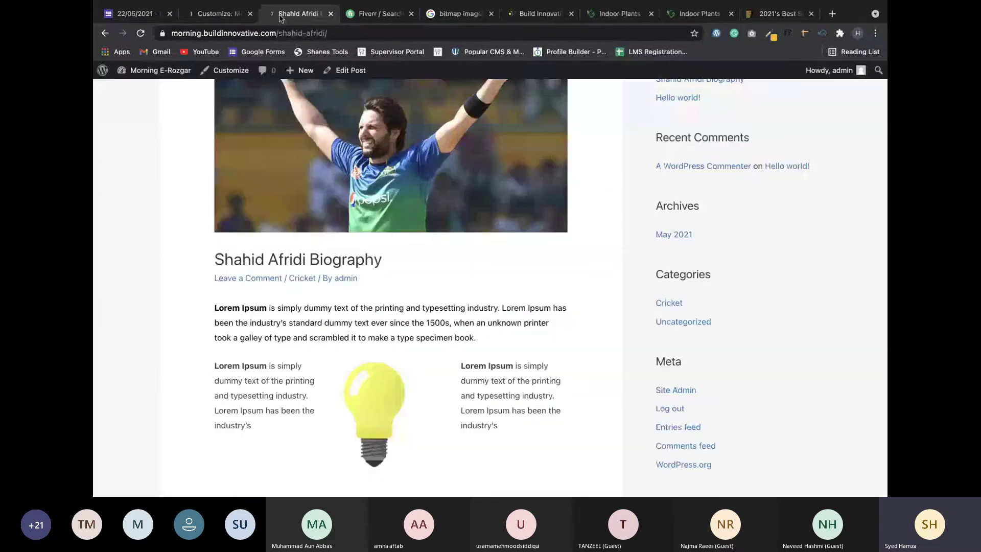
click(229, 15)
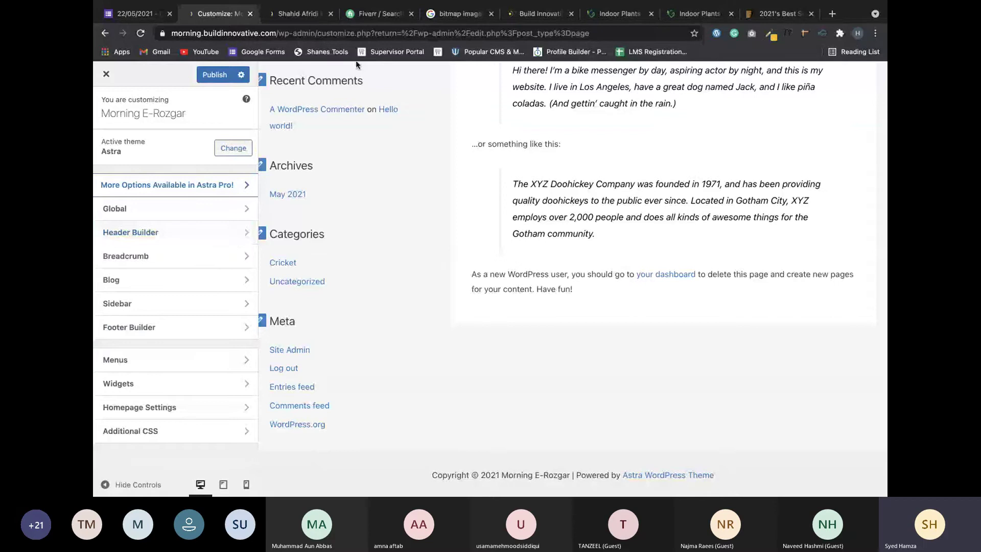
click(747, 20)
scroll(530, 258, down, 5)
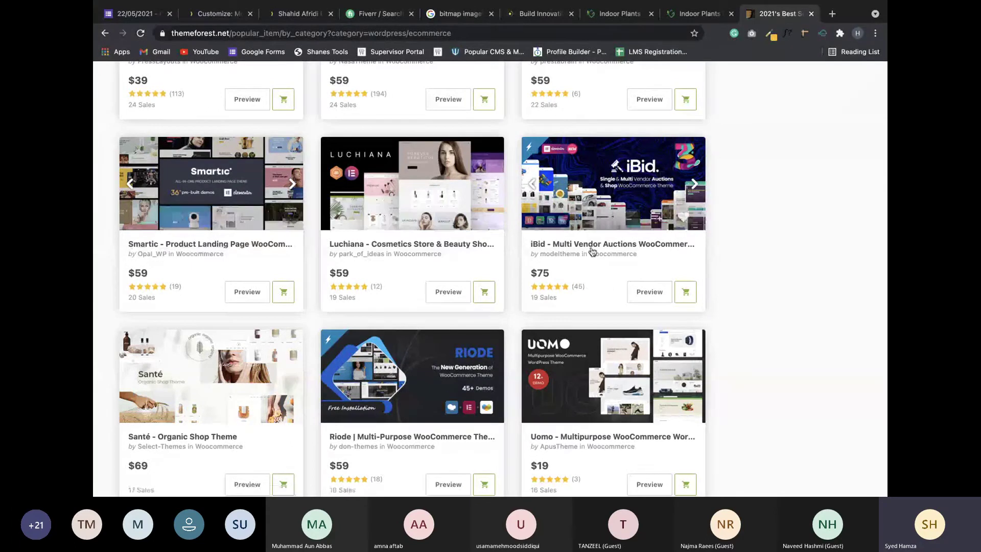
Browse the best-selling WordPress eCommerce themes through to the end of the page and return to its beginning.
scroll(588, 320, down, 1)
scroll(589, 320, down, 12)
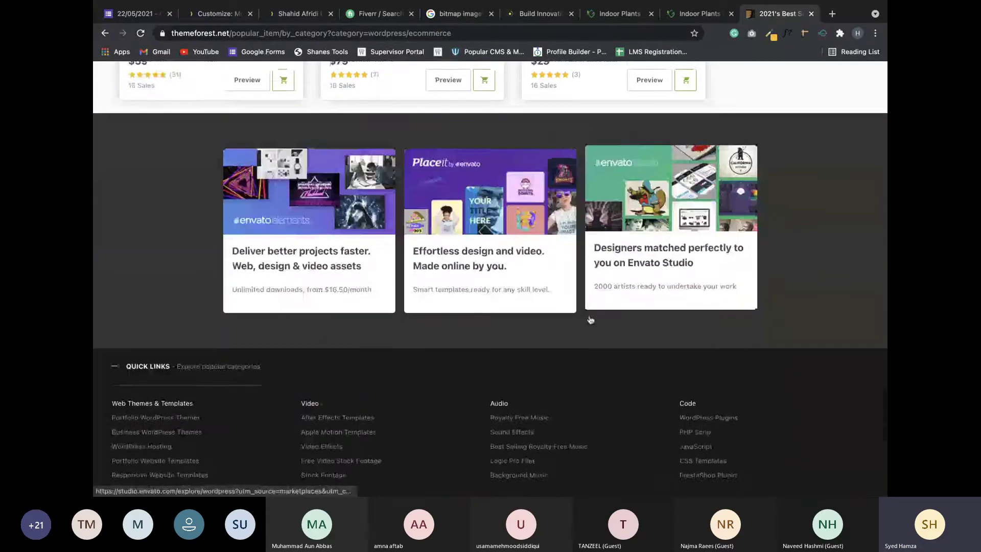
scroll(591, 319, up, 3)
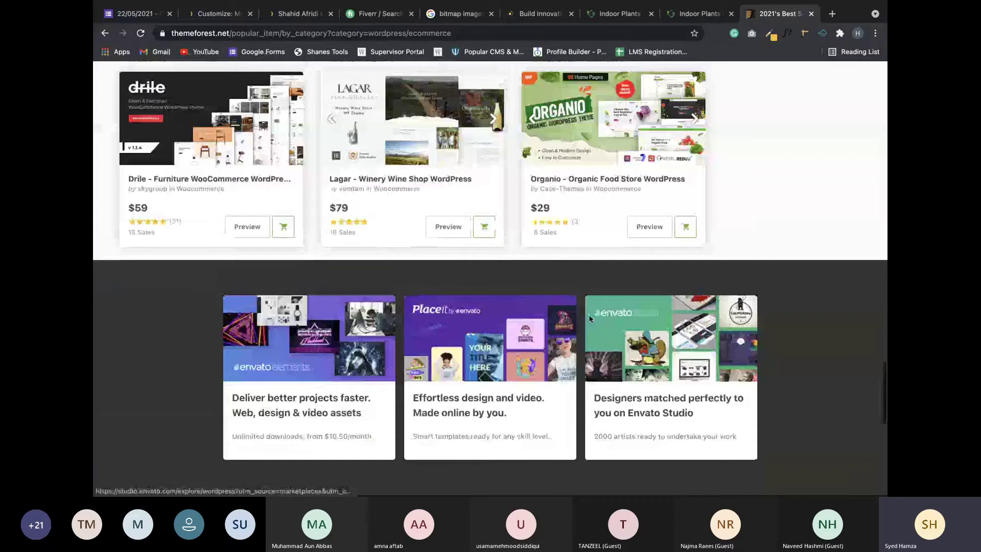
scroll(589, 315, up, 20)
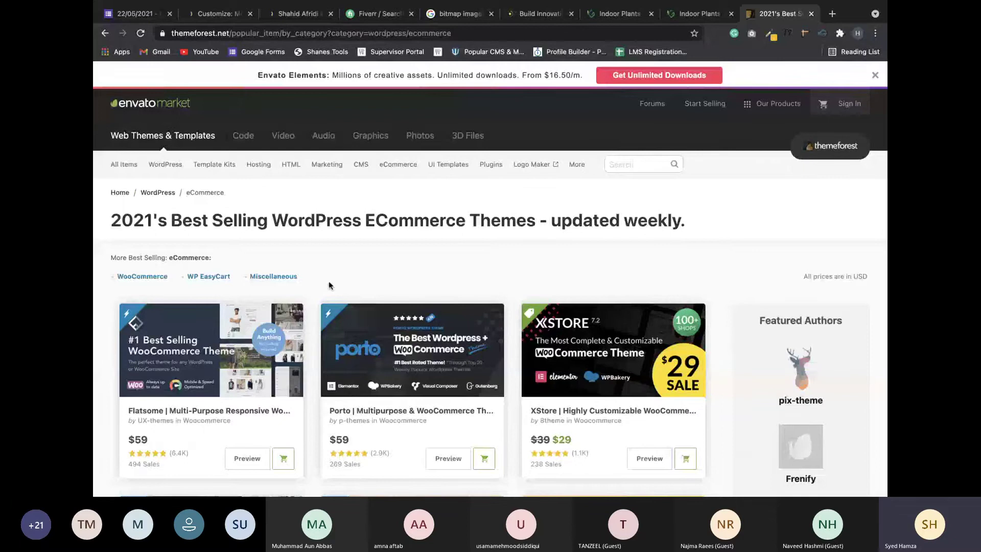
Check the Teams meeting window, and revisit the Astra customizer, the Build Innovative and GreenSouq sites, and ThemeForest's eCommerce themes in Chrome.
key(ctrl+Left)
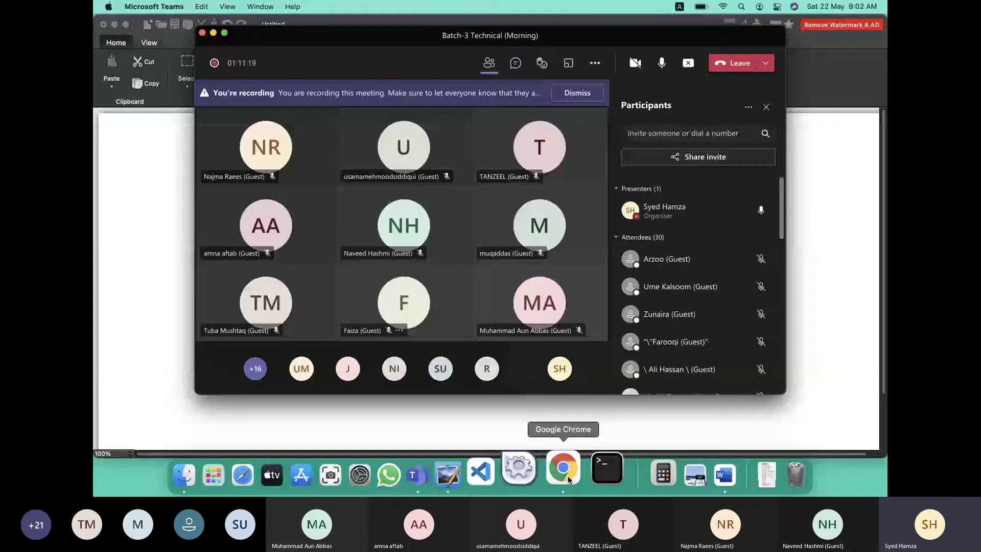
click(564, 469)
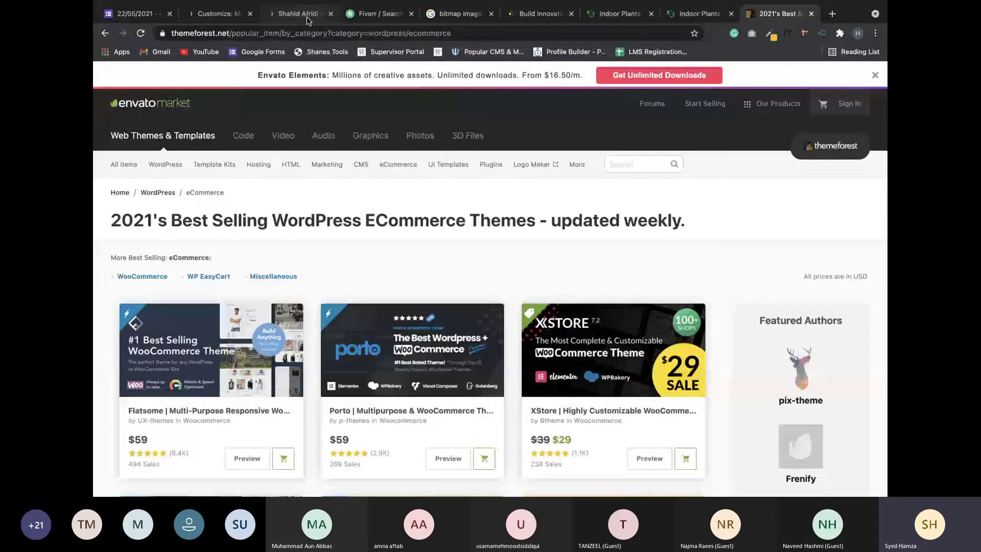
click(220, 14)
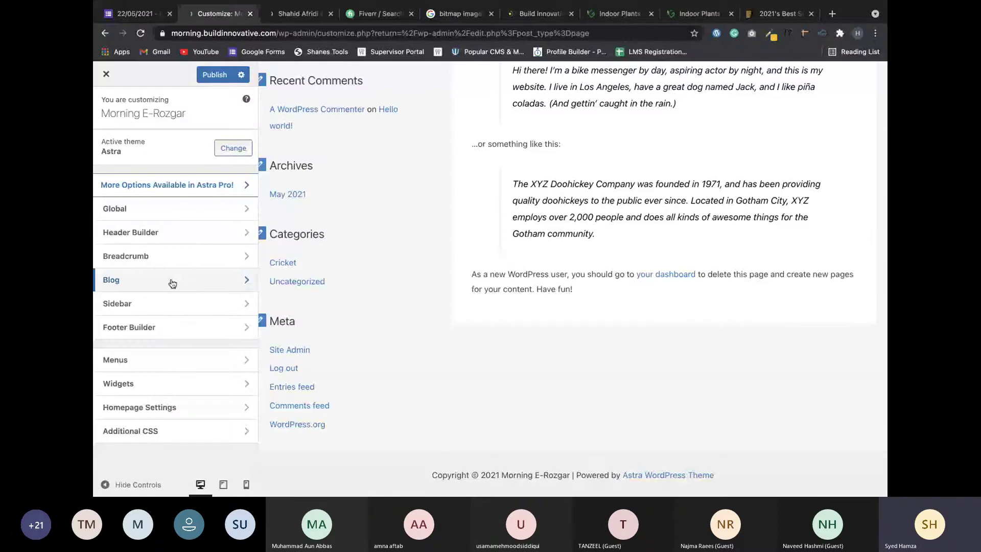
click(523, 23)
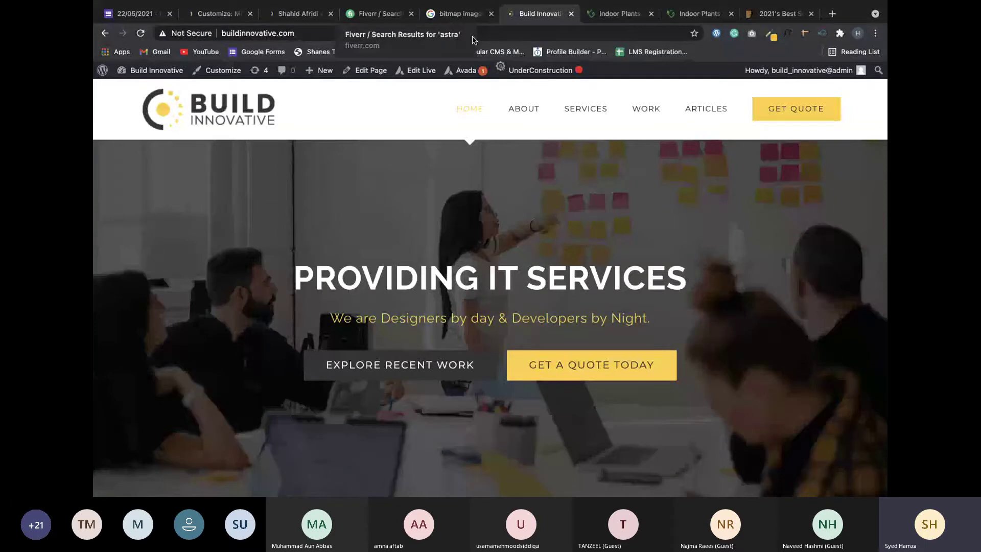
click(589, 13)
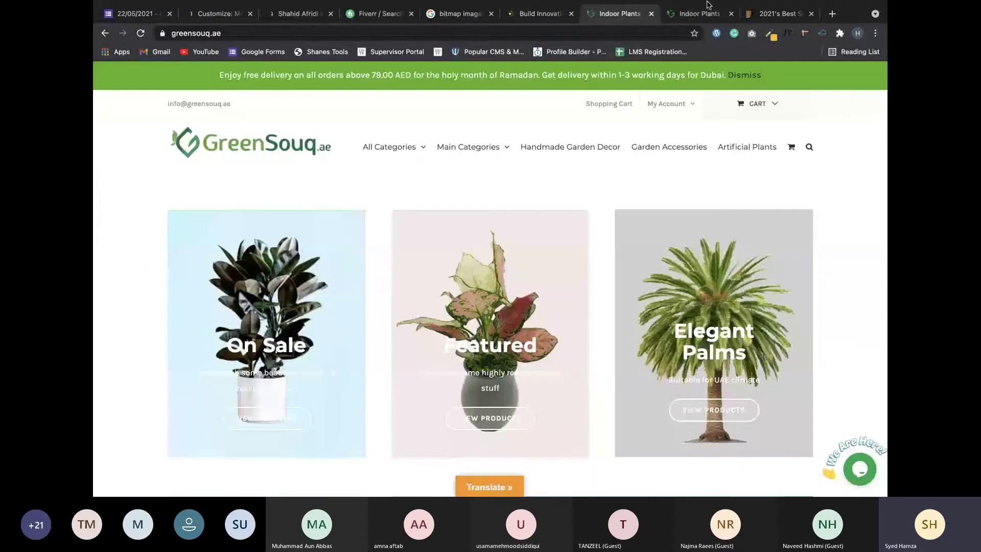
click(765, 15)
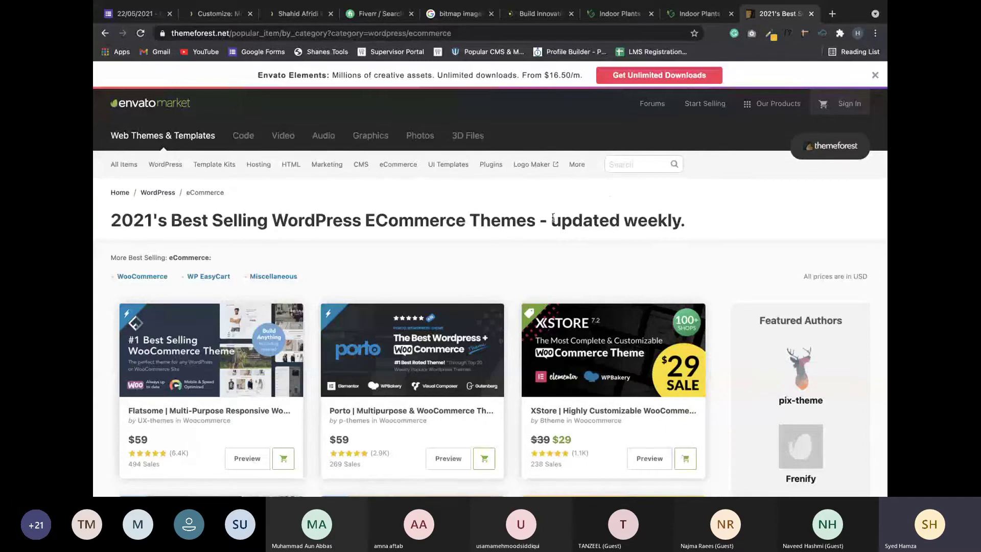
Search the web for livecanvas in a new tab, view the LiveCanvas website, and close it again.
click(832, 15)
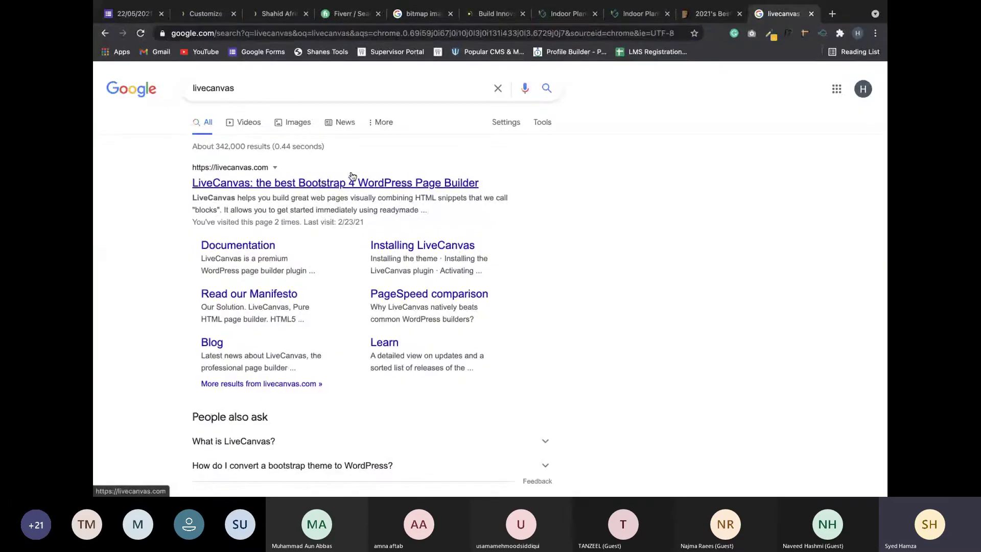
click(424, 186)
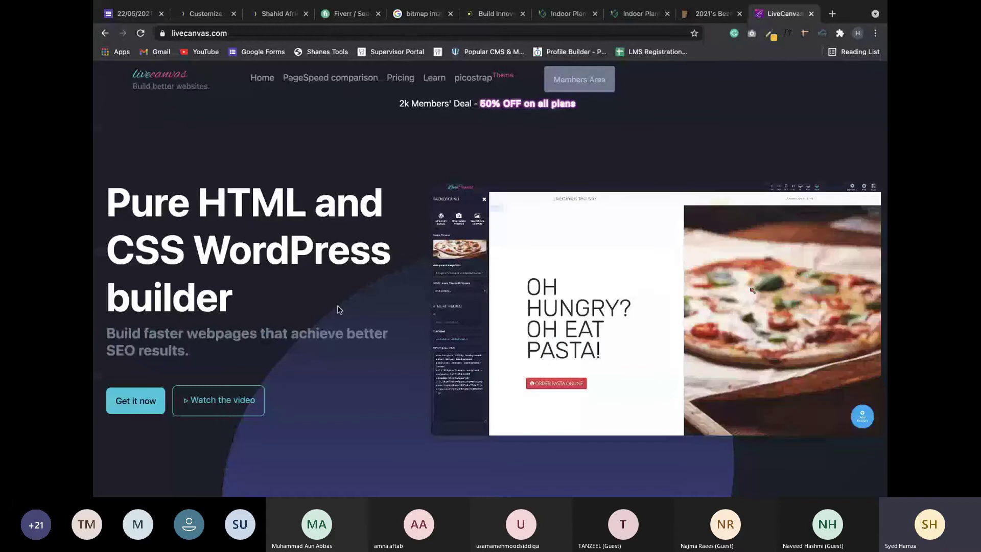
key(super+w)
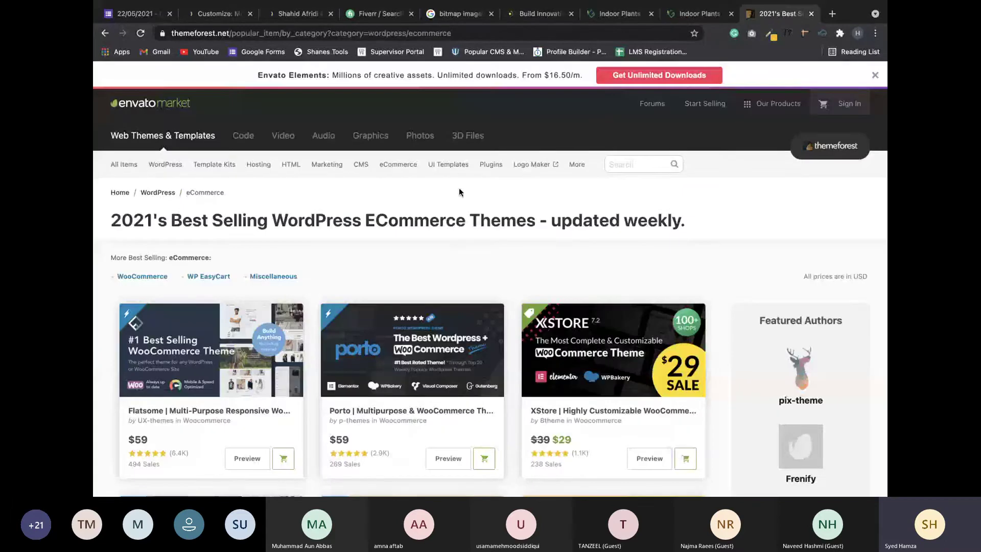
Return to the Astra customizer and view the beginning of the Sample Page preview with its header and sidebar.
click(221, 15)
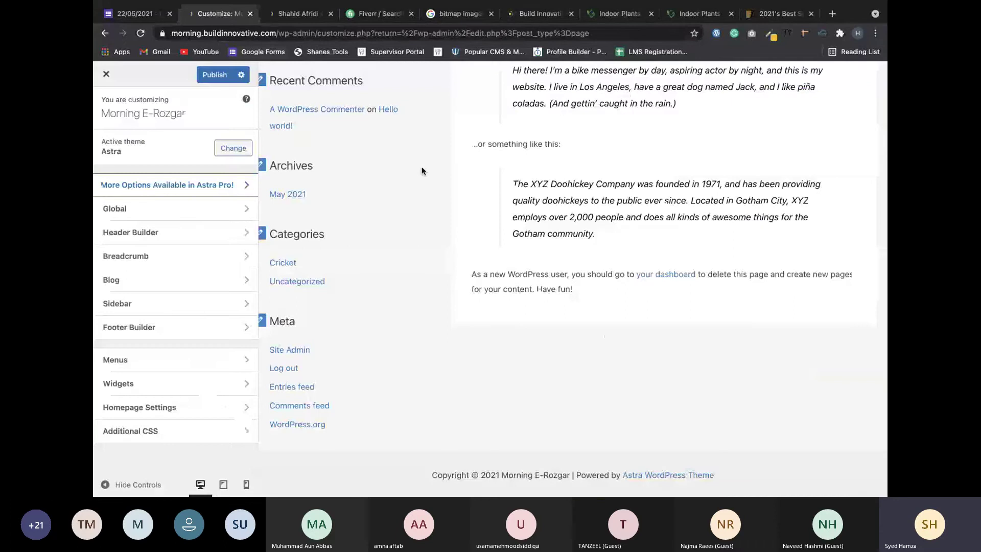
scroll(422, 171, up, 4)
scroll(422, 170, up, 1)
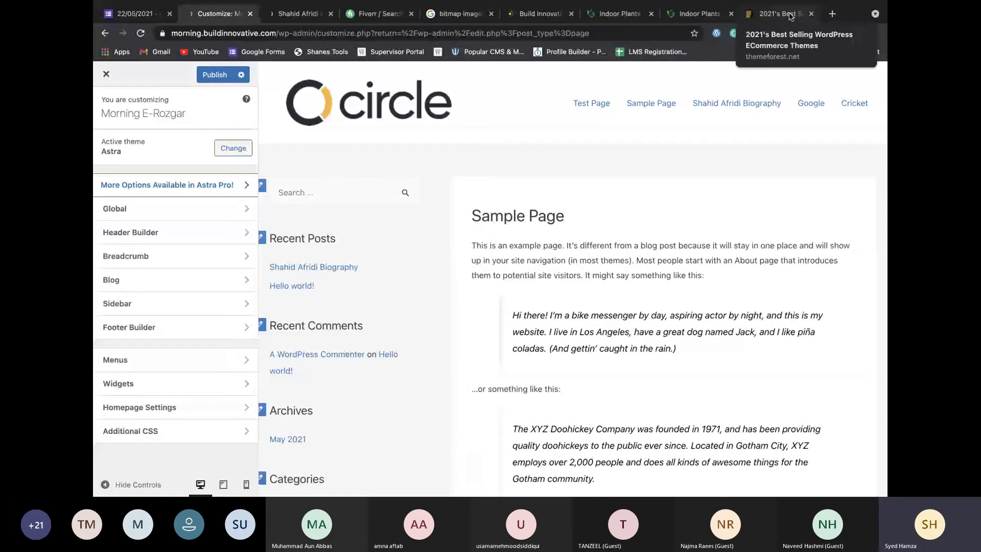
Search the web for "avada documentation" in a new tab.
key(ctrl+t)
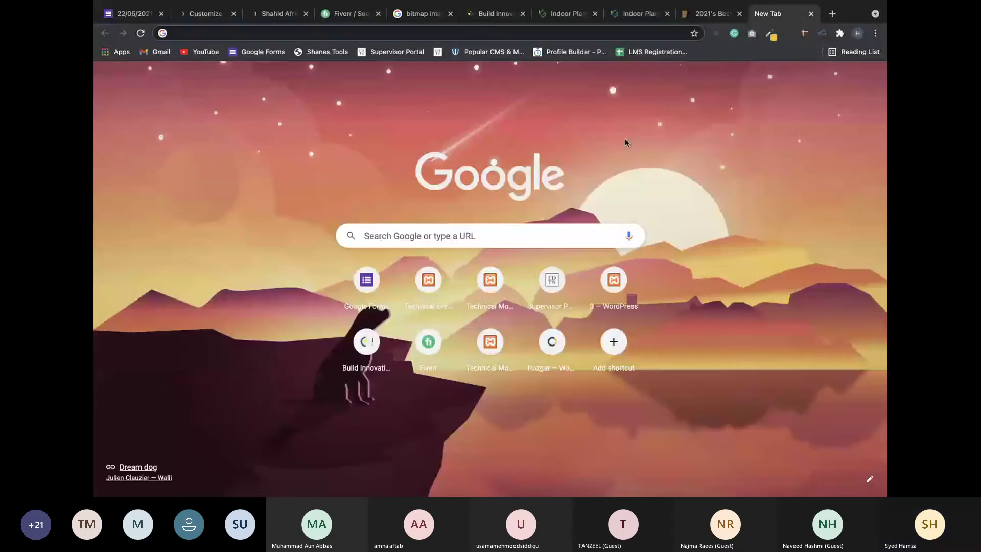
text(documenta)
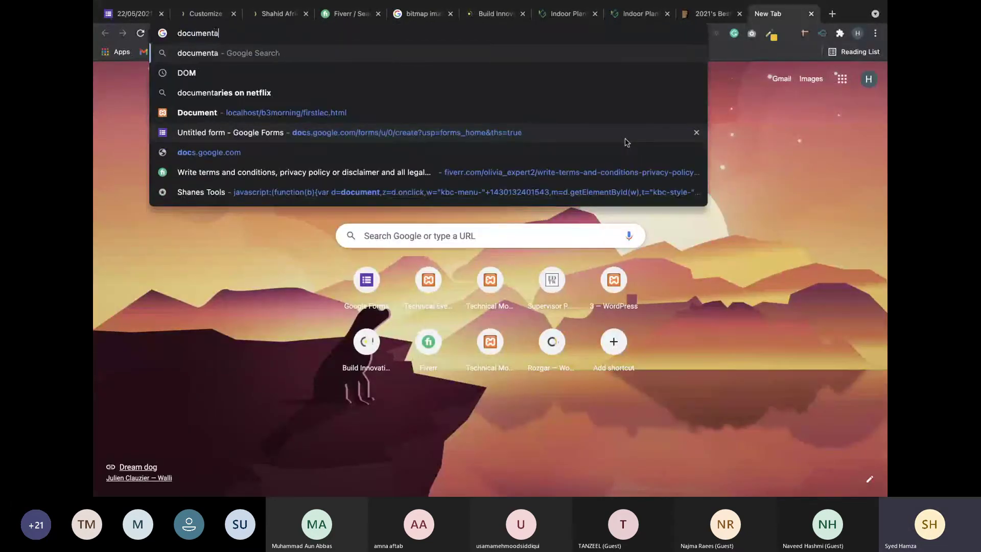
text(tion)
key(Return)
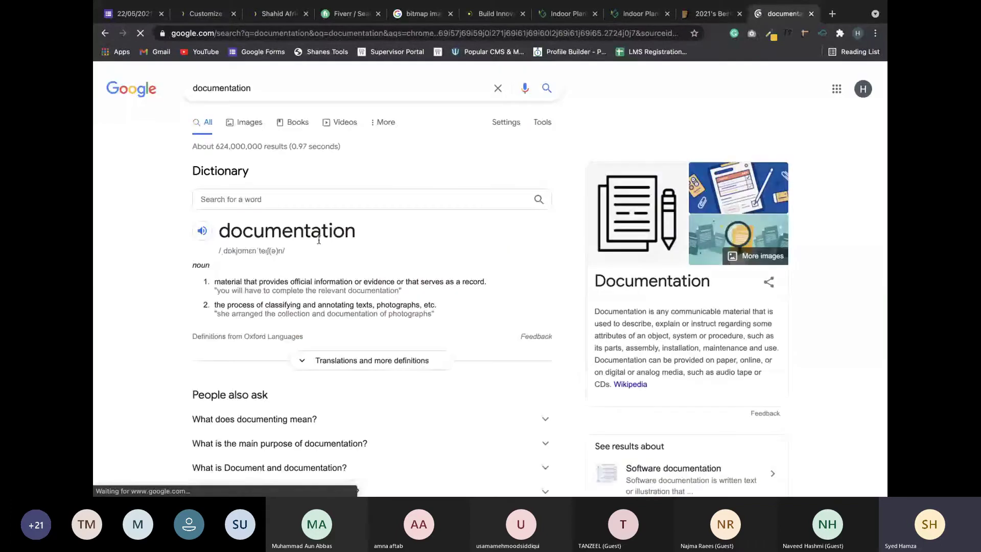
click(193, 88)
text(a)
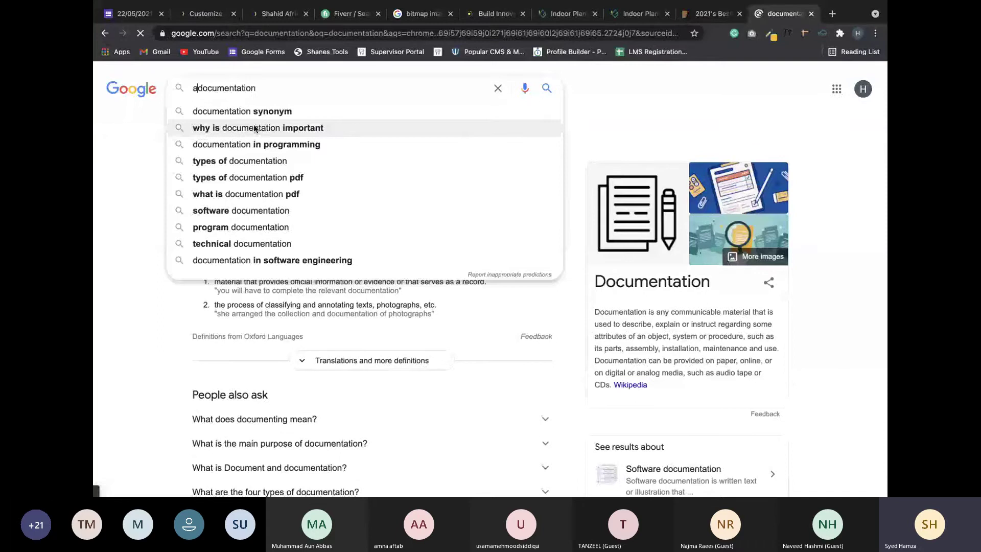
text(stra)
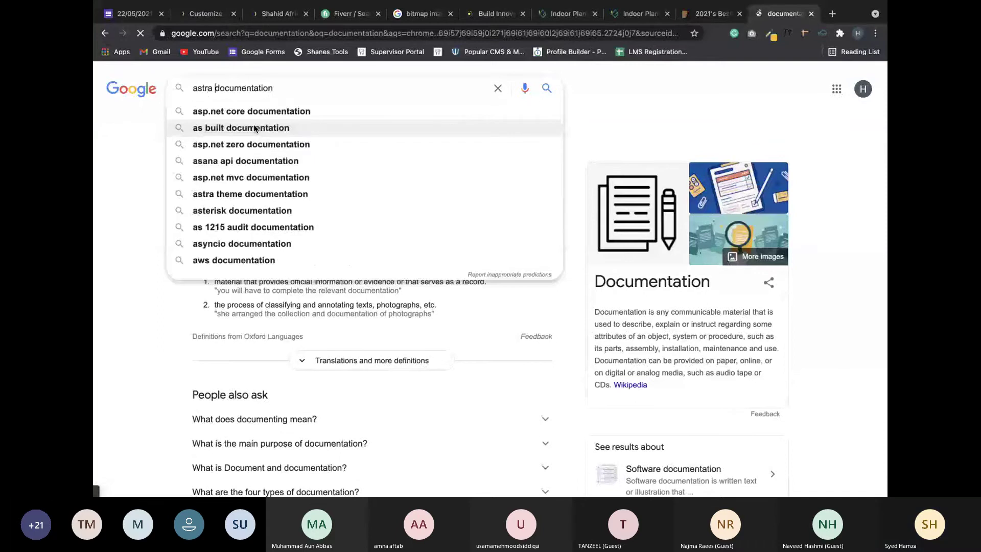
double_click(203, 86)
text(avada)
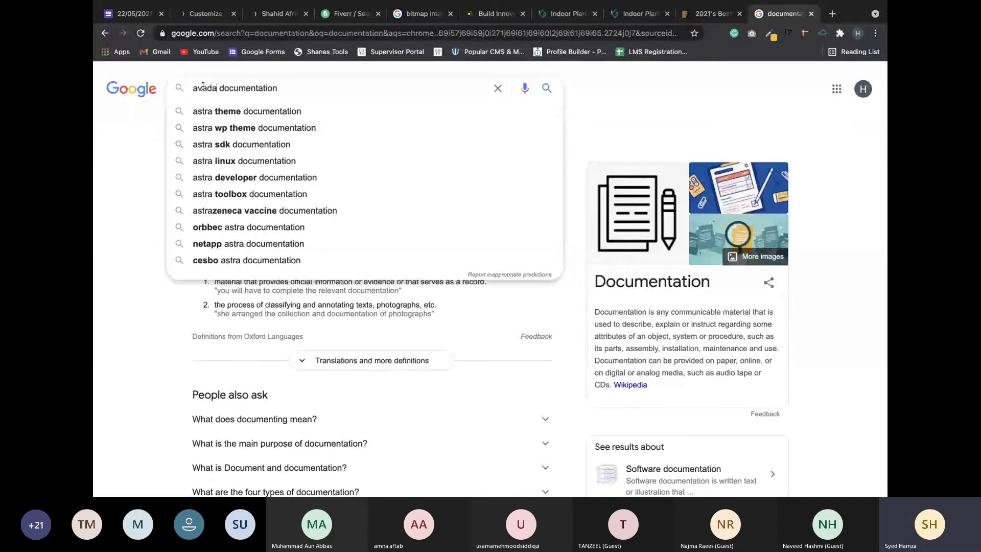
key(Return)
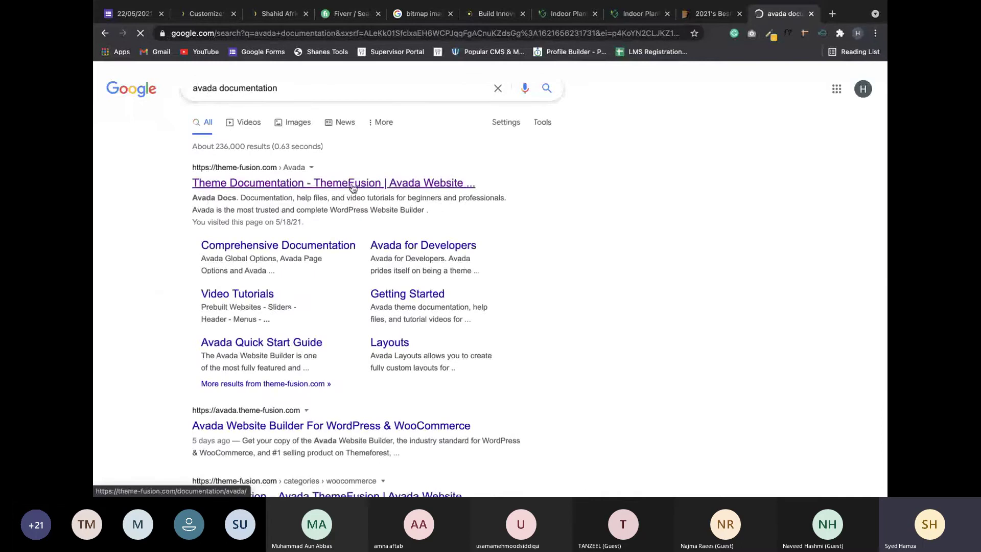
Open Theme Fusion's Avada theme documentation and look through its topic sections, from Getting Started to Menus, Footer and Sliders.
scroll(575, 293, down, 1)
scroll(575, 293, down, 1)
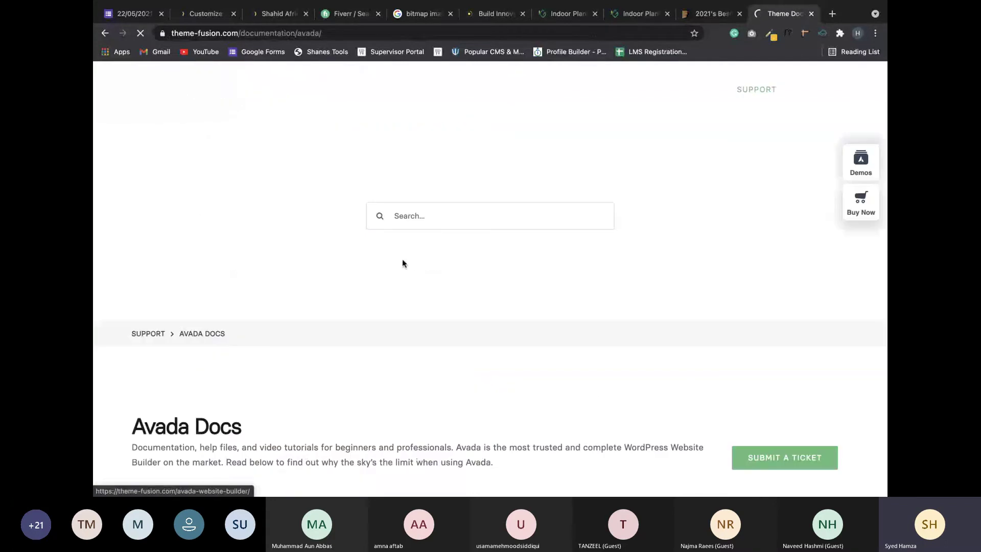
scroll(402, 264, down, 10)
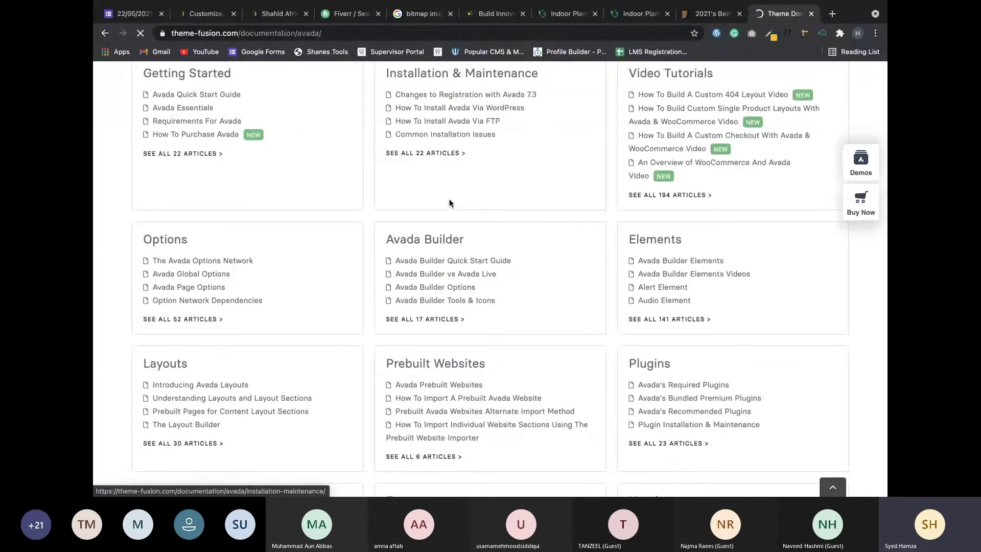
scroll(450, 203, down, 3)
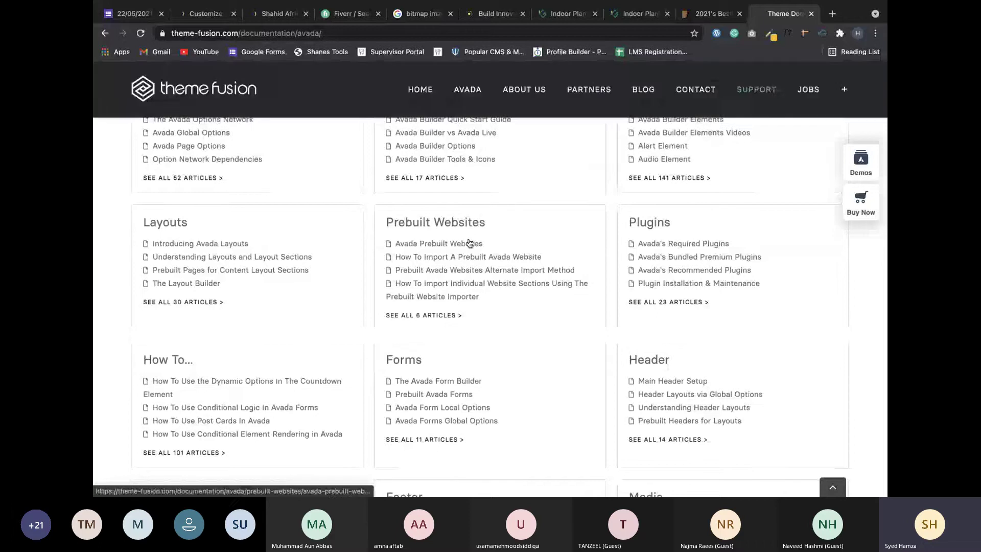
scroll(469, 241, down, 1)
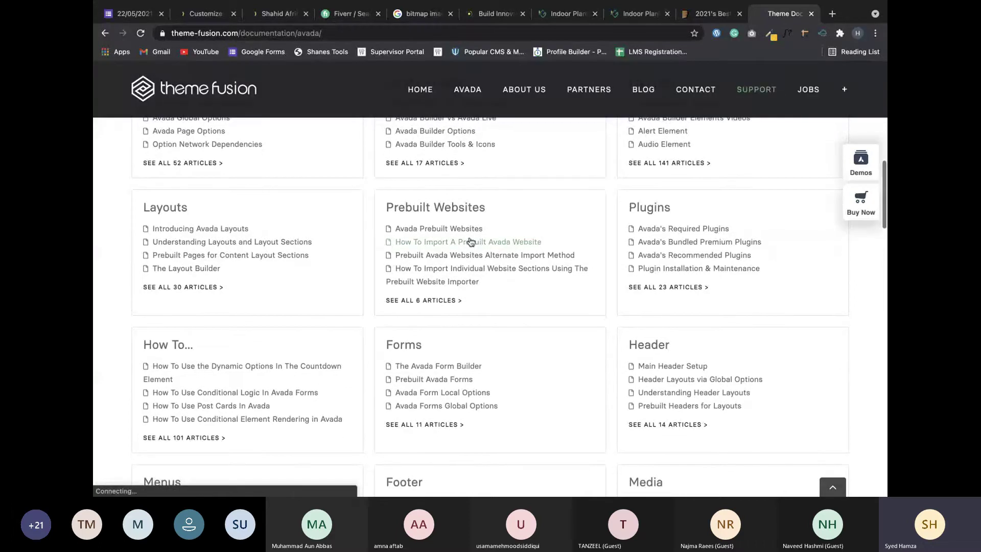
scroll(470, 242, down, 3)
scroll(470, 242, down, 5)
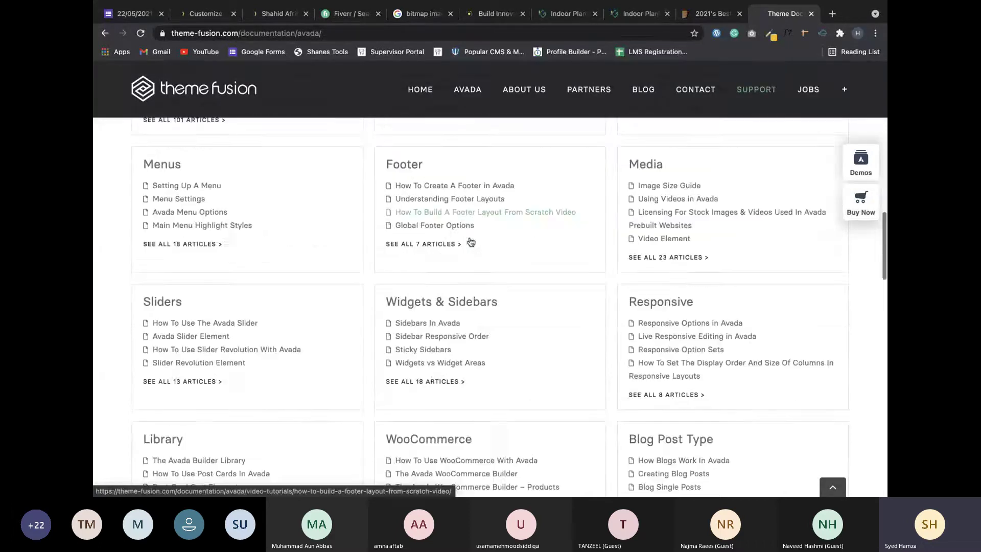
scroll(470, 241, up, 4)
scroll(470, 241, up, 8)
scroll(571, 183, down, 3)
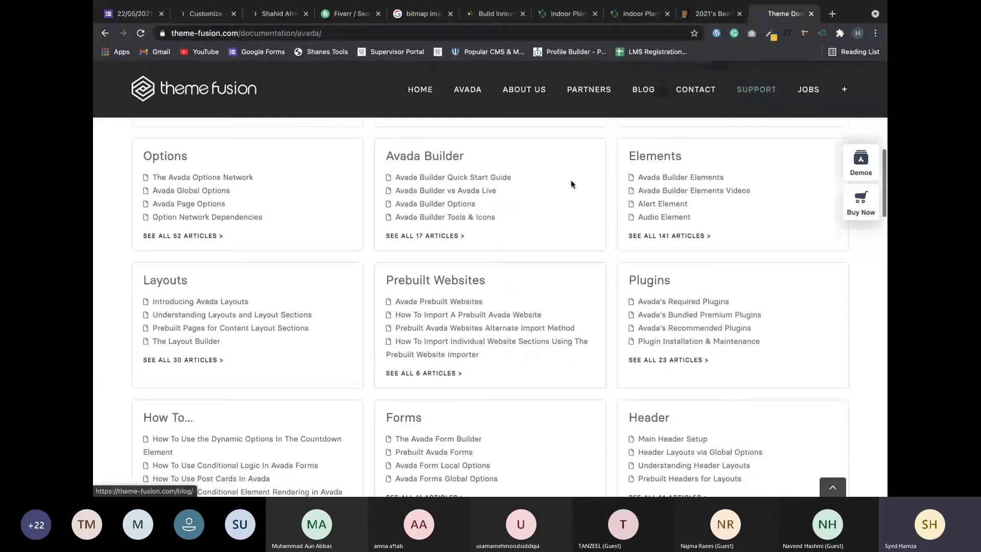
scroll(572, 183, down, 7)
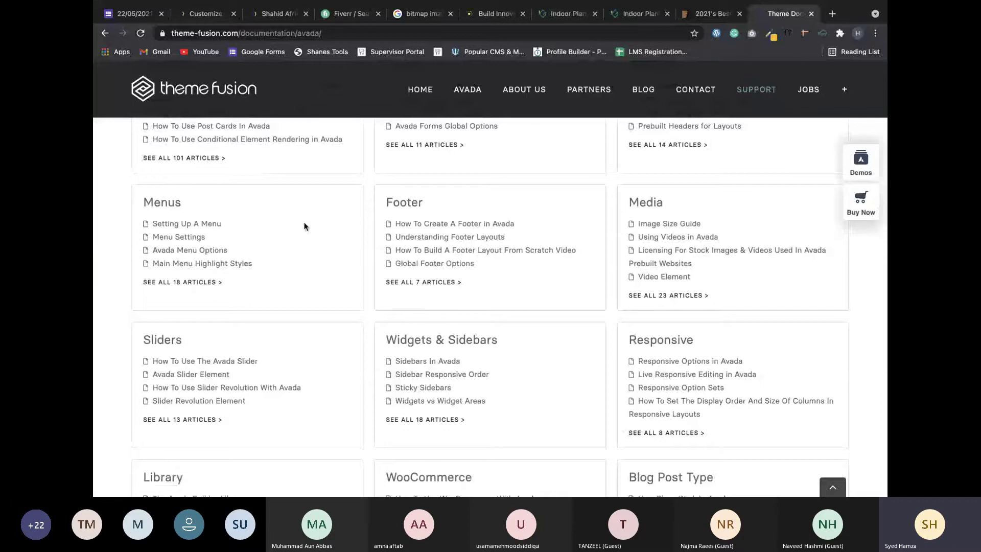
Switch to the Paint X drawing, deselect its small inner rectangle, and return to the Avada documentation in Chrome.
key(ctrl+Left)
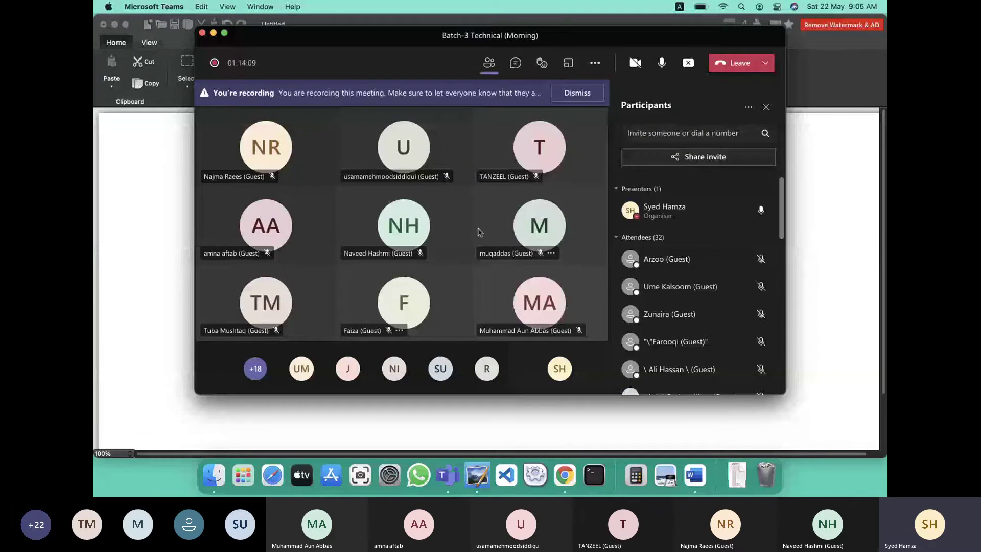
click(184, 261)
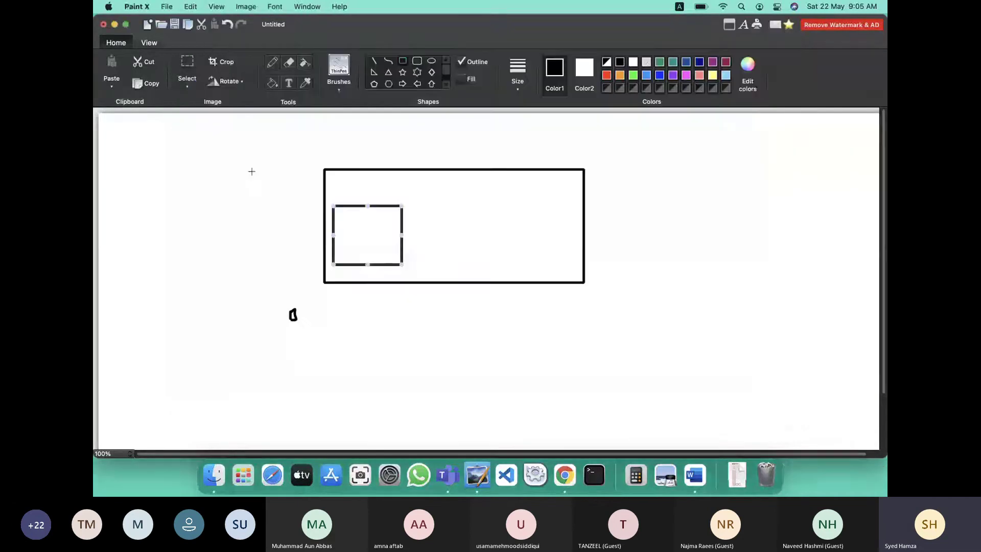
click(270, 215)
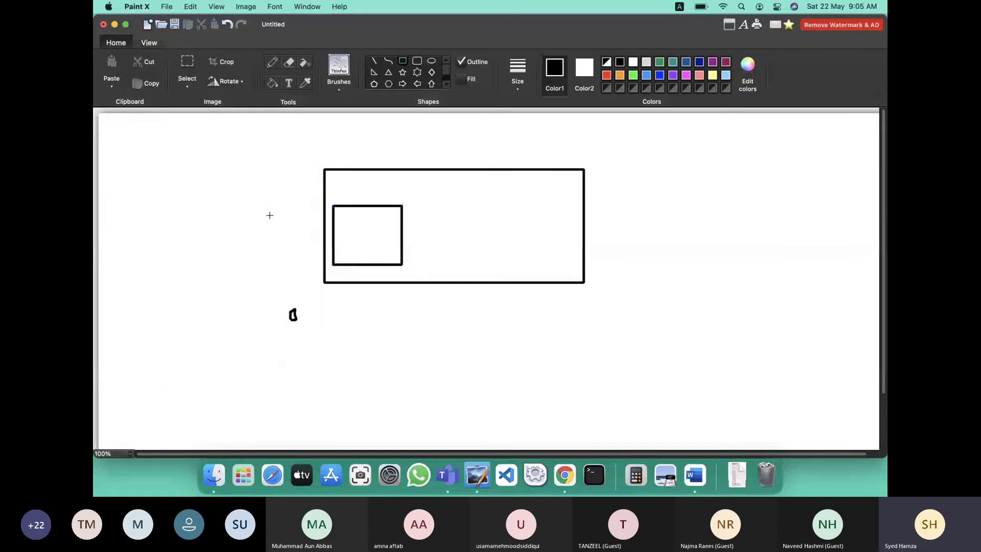
key(ctrl+Right)
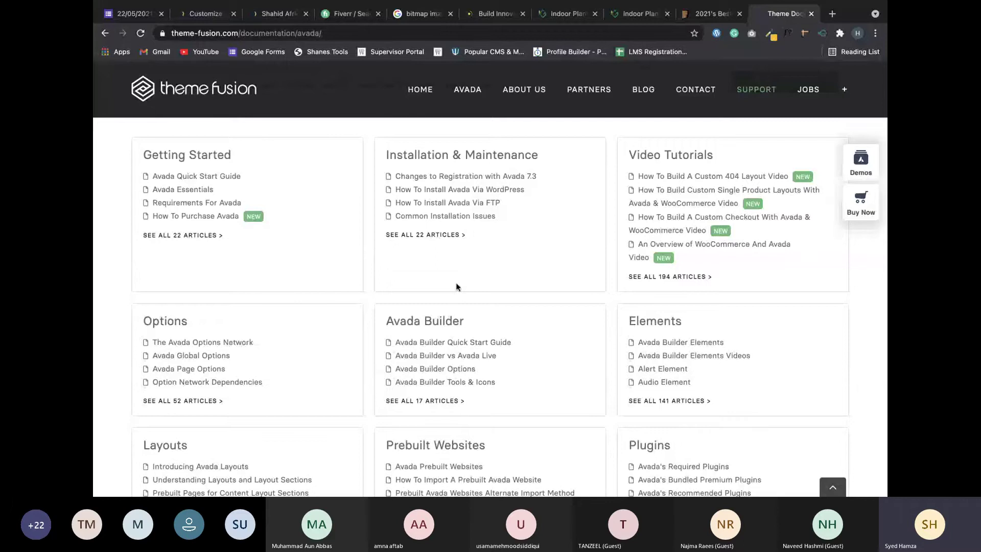
Return to ThemeForest and open the popular items of the WordPress category.
click(696, 15)
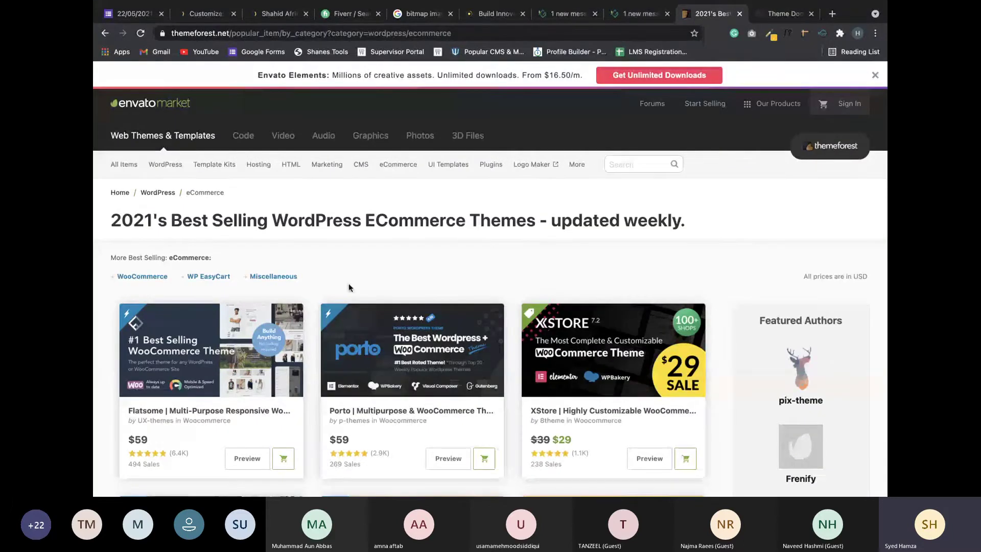
mouse_move(123, 161)
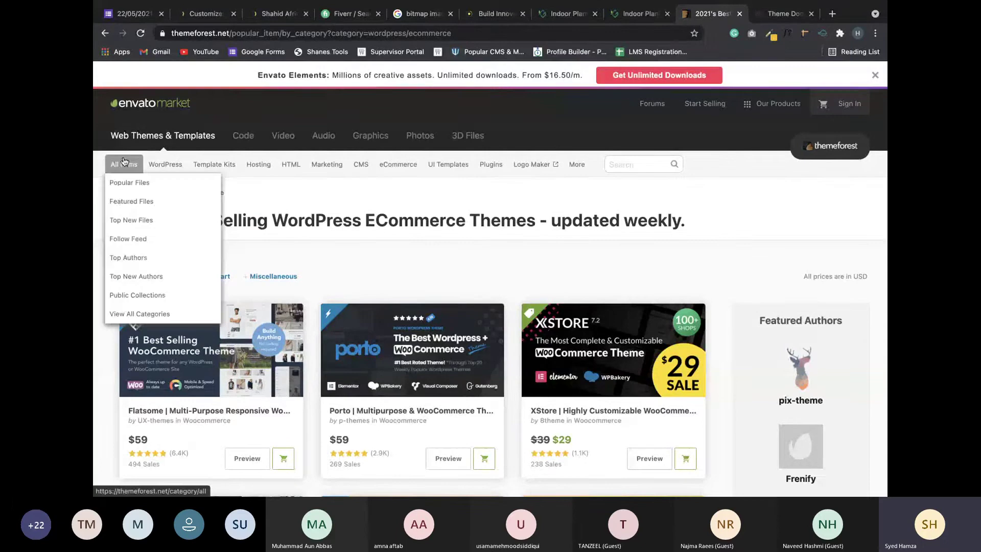
click(168, 182)
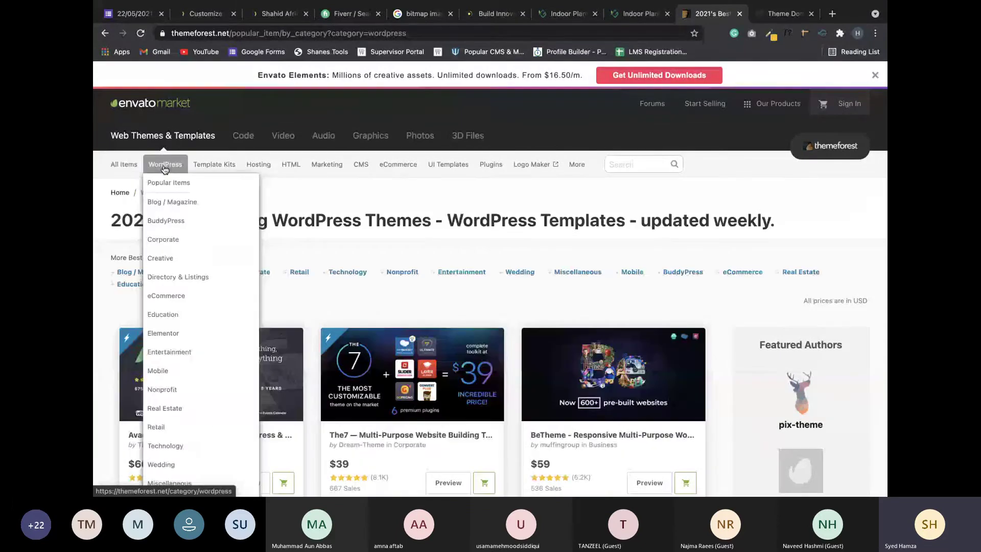
Look over the best-selling WordPress themes on ThemeForest, highlighting the author line under The7.
scroll(296, 305, down, 5)
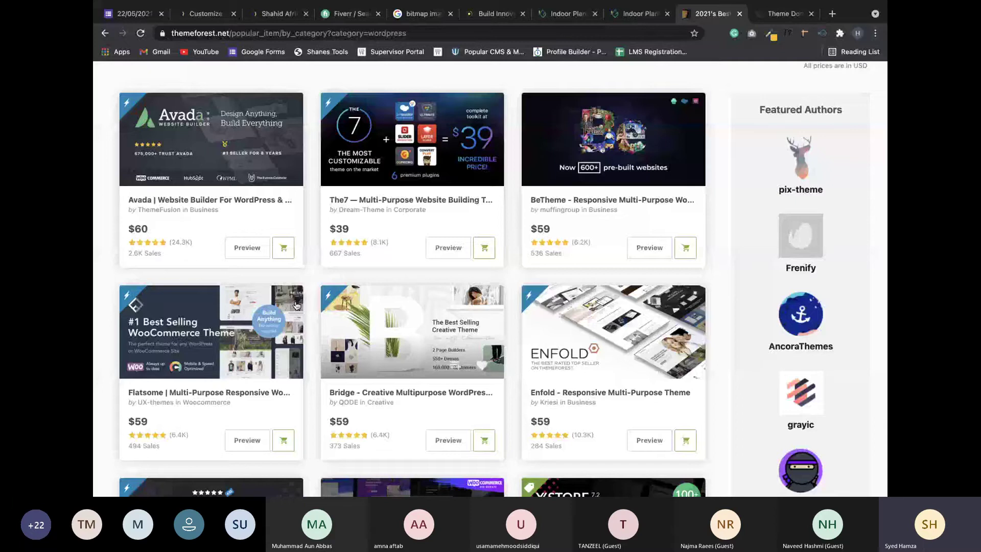
drag(446, 214, 450, 205)
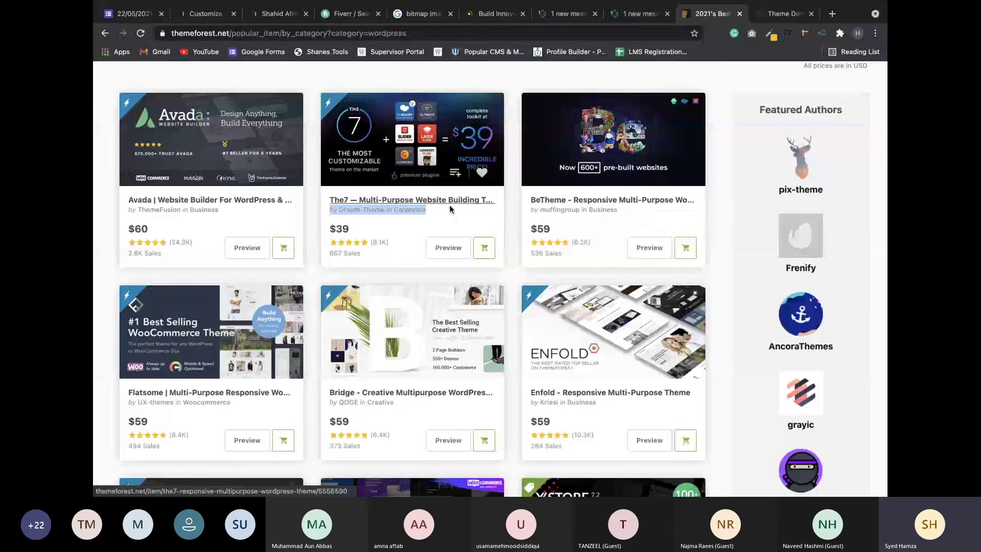
click(450, 204)
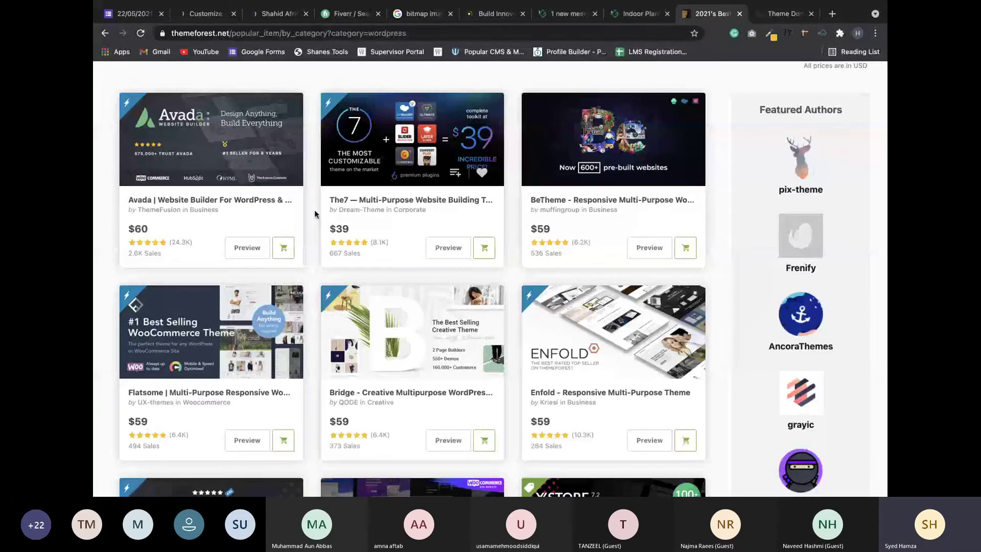
drag(315, 214, 451, 219)
click(451, 219)
drag(466, 215, 503, 213)
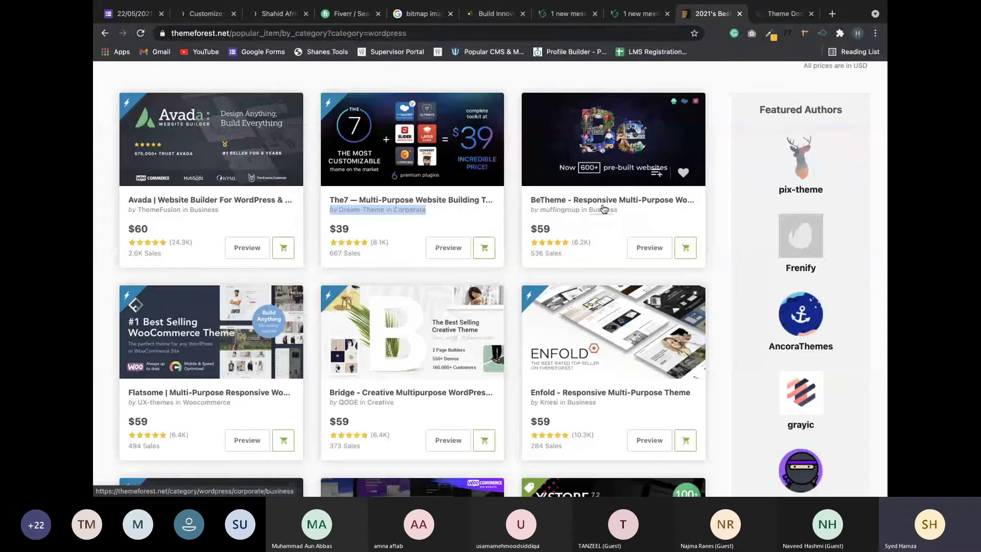
key(super+t)
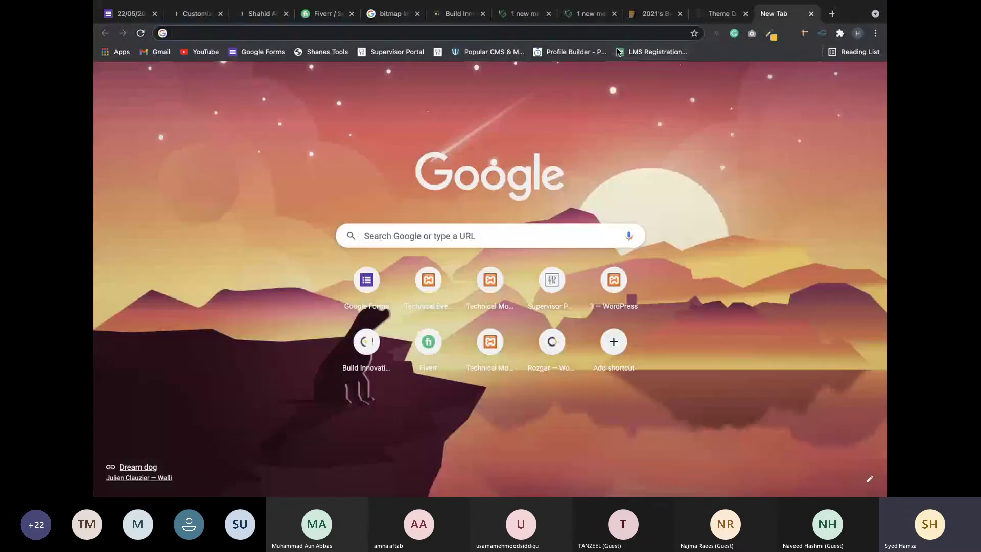
text(a)
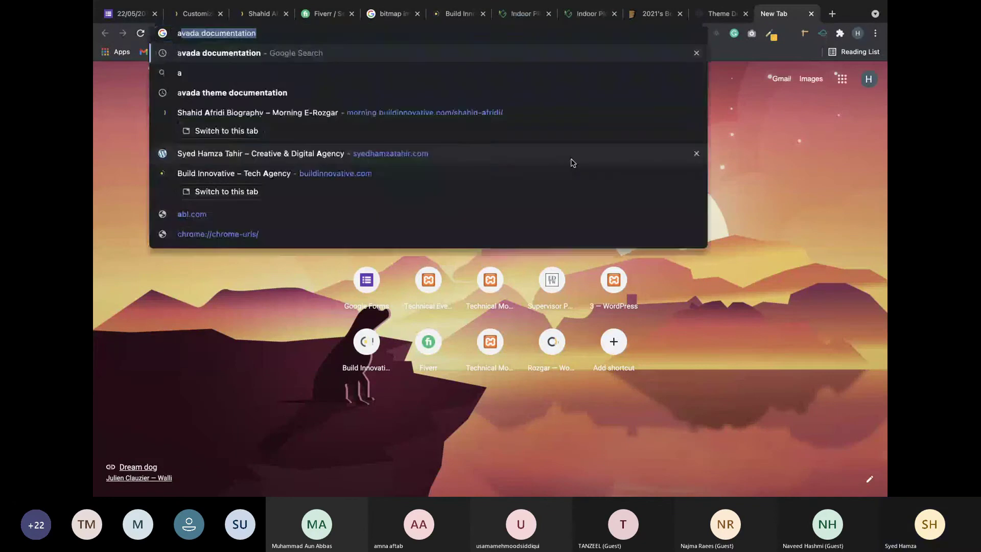
key(BackSpace)
key(BackSpace)
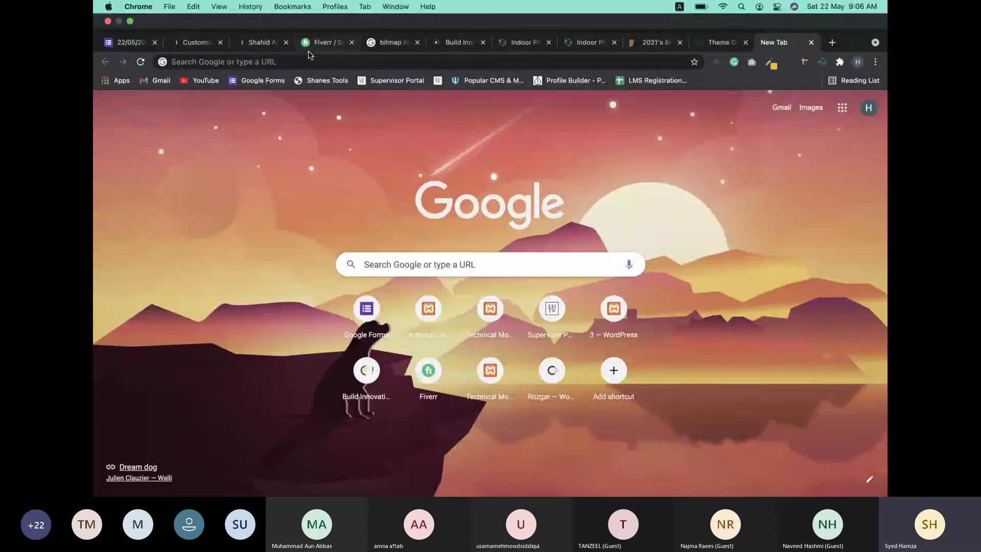
click(306, 62)
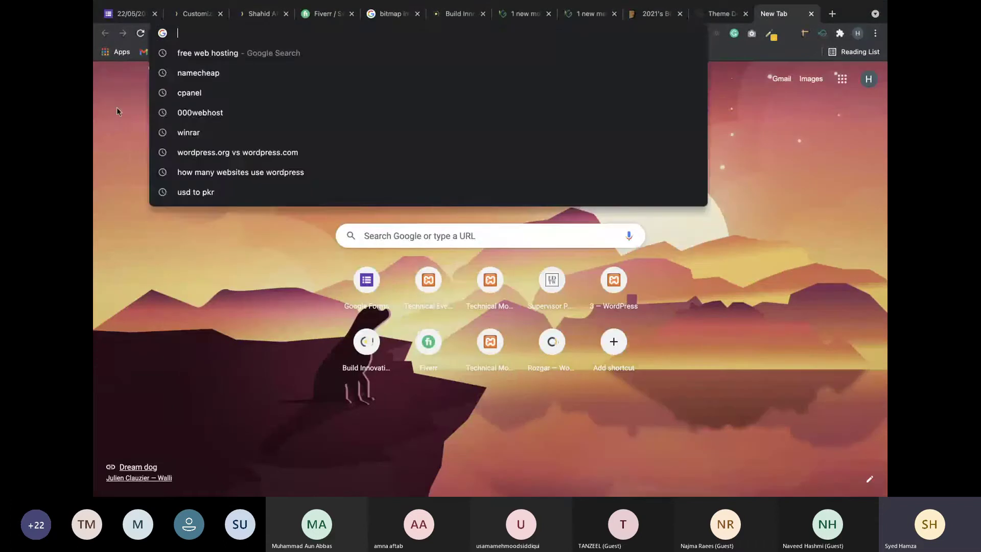
click(117, 106)
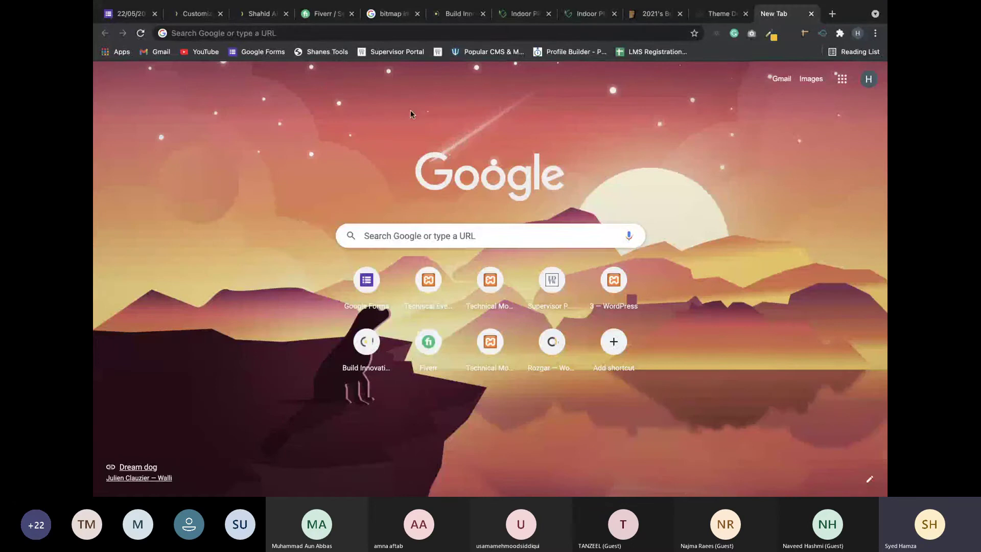
key(ctrl+t)
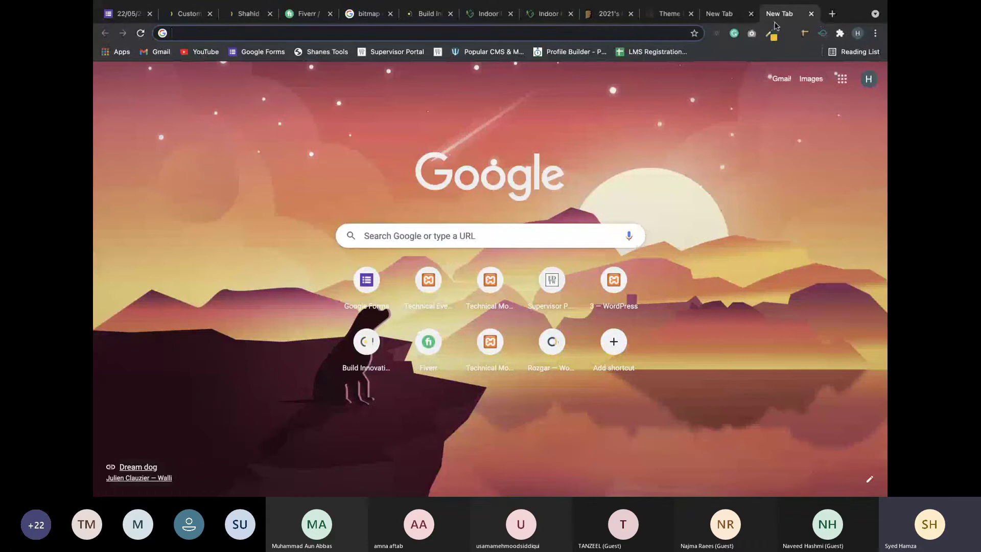
click(812, 15)
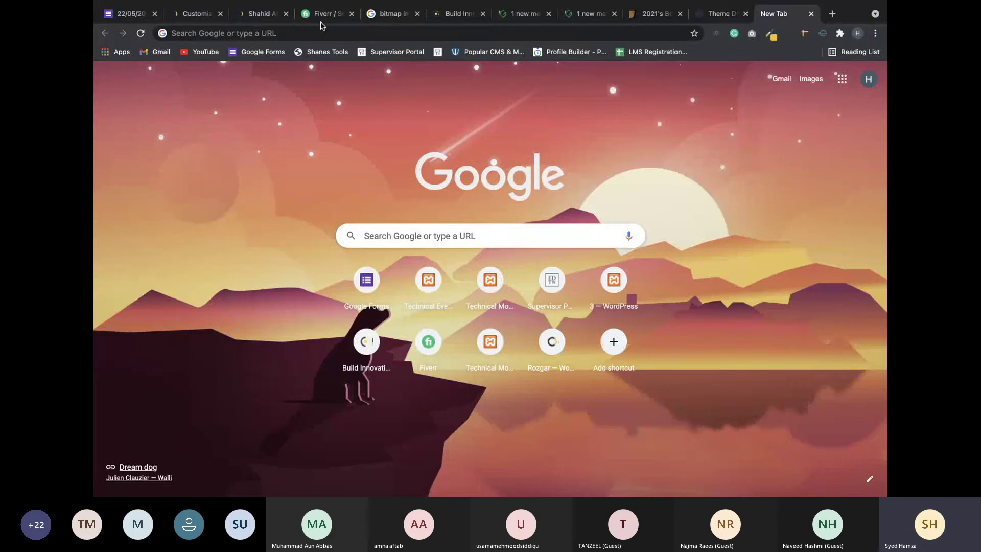
Review the Shahid Afridi Biography post on the live site, from its body text up to the logo and navigation.
click(263, 15)
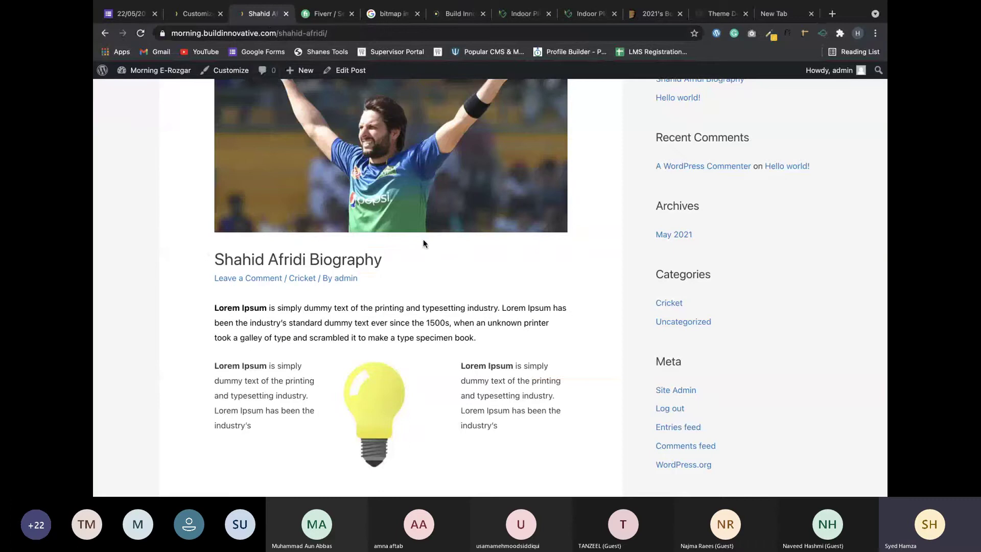
scroll(423, 243, up, 3)
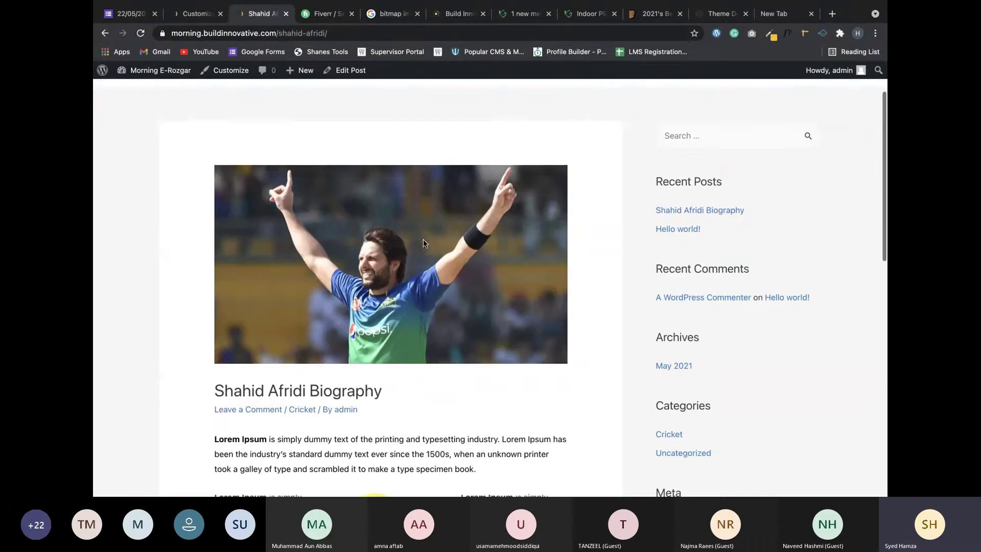
scroll(423, 243, up, 2)
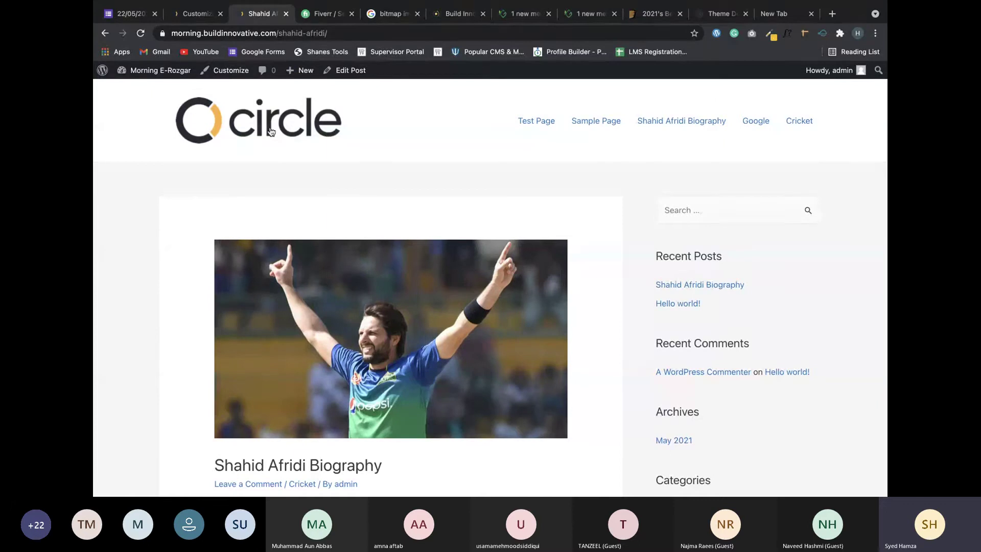
Exit the Astra theme customizer to the WordPress Pages list, discarding the unpublished changes.
click(197, 14)
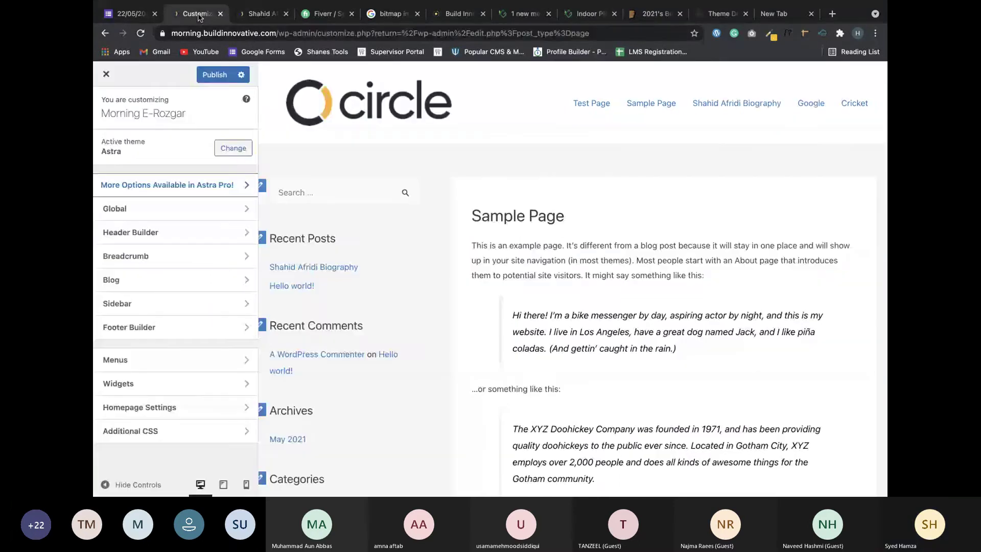
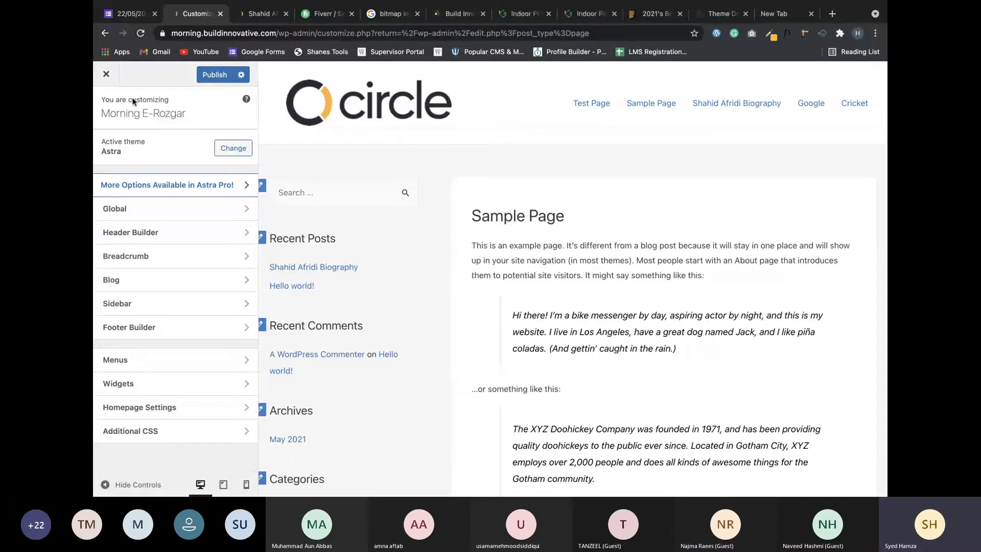
click(106, 75)
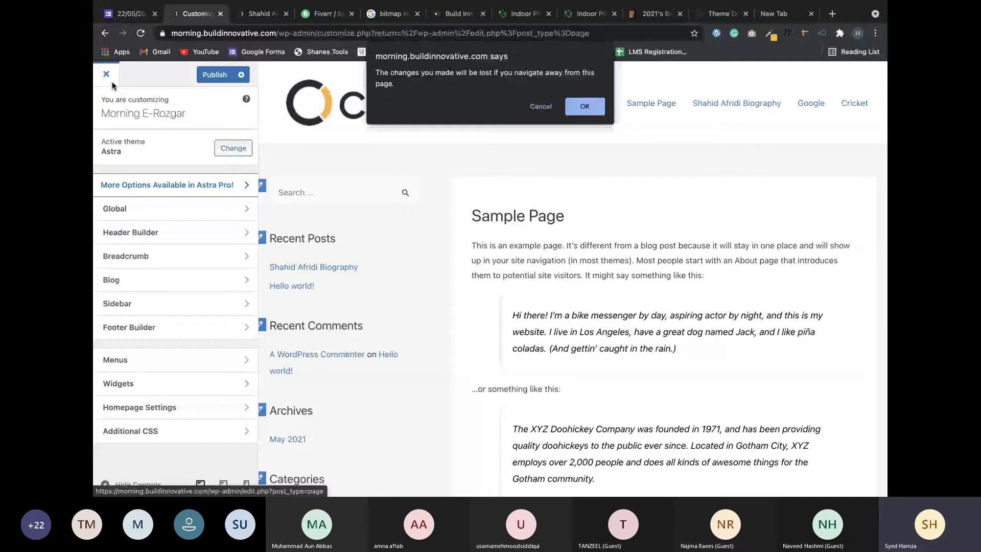
key(Escape)
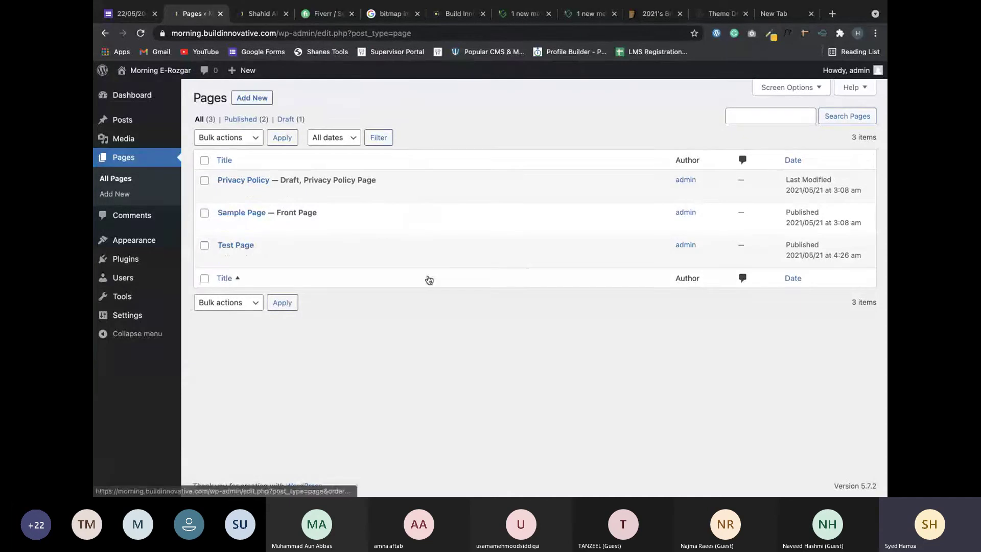
Close the bitmap images, Build Innovative, both GreenSouq, ThemeForest and empty browser tabs.
click(259, 21)
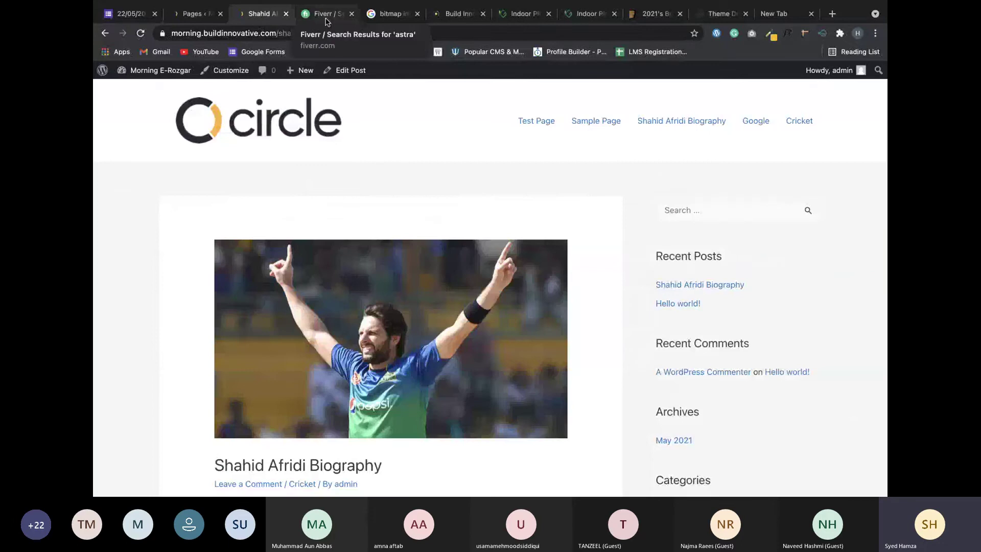
click(389, 14)
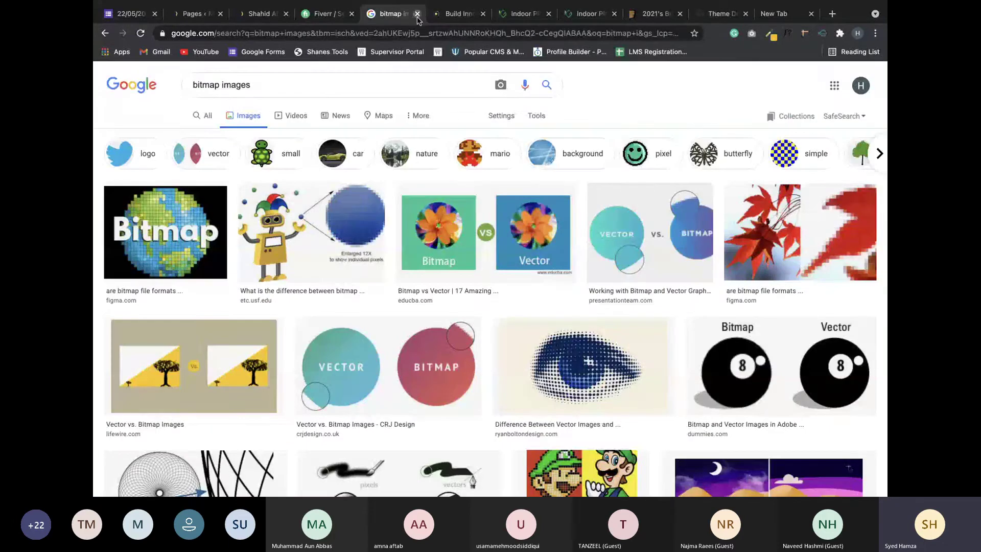
click(418, 14)
click(417, 14)
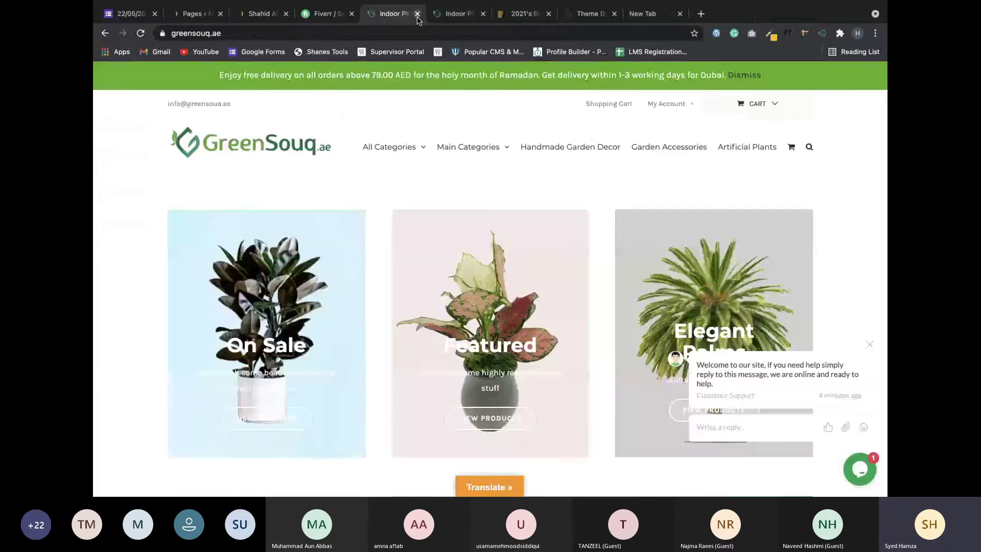
click(417, 15)
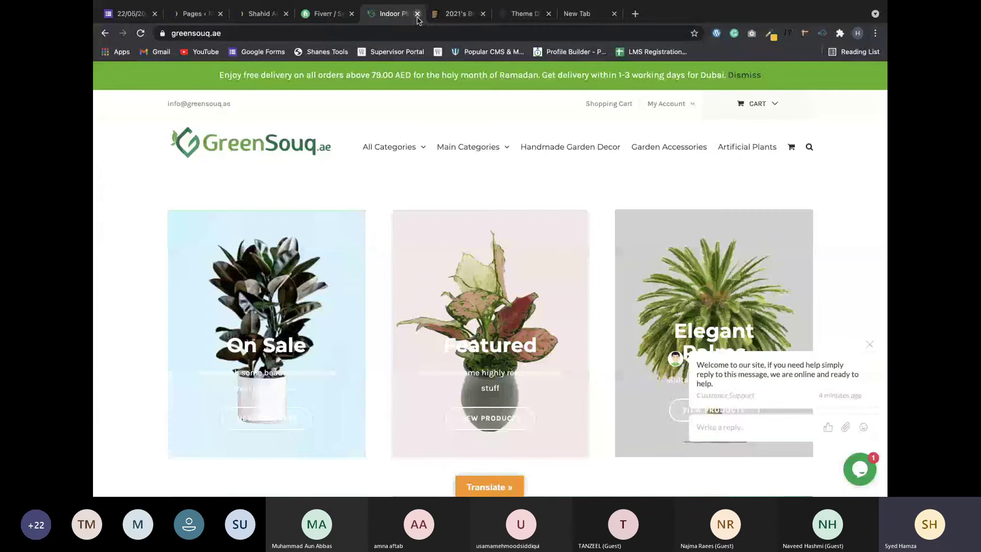
click(418, 14)
click(417, 13)
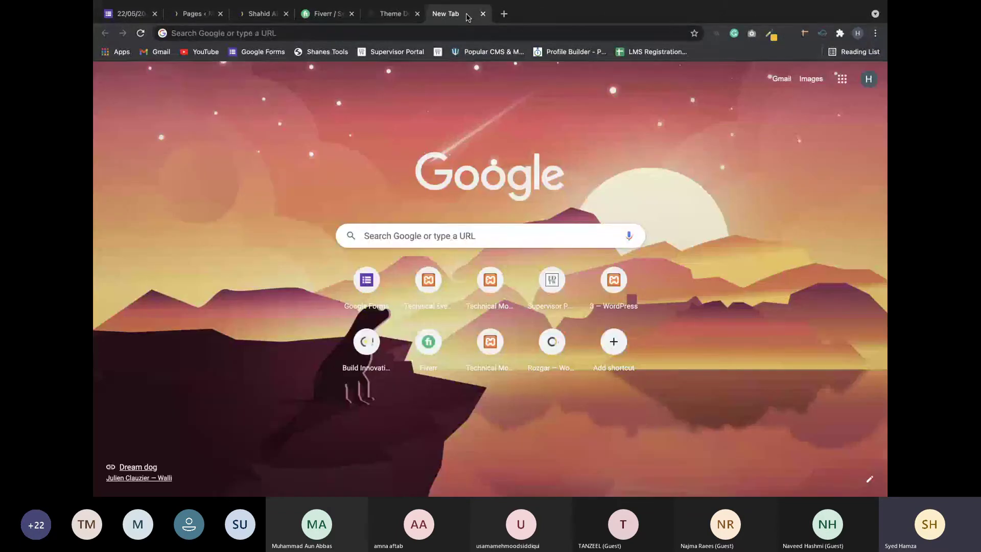
click(483, 14)
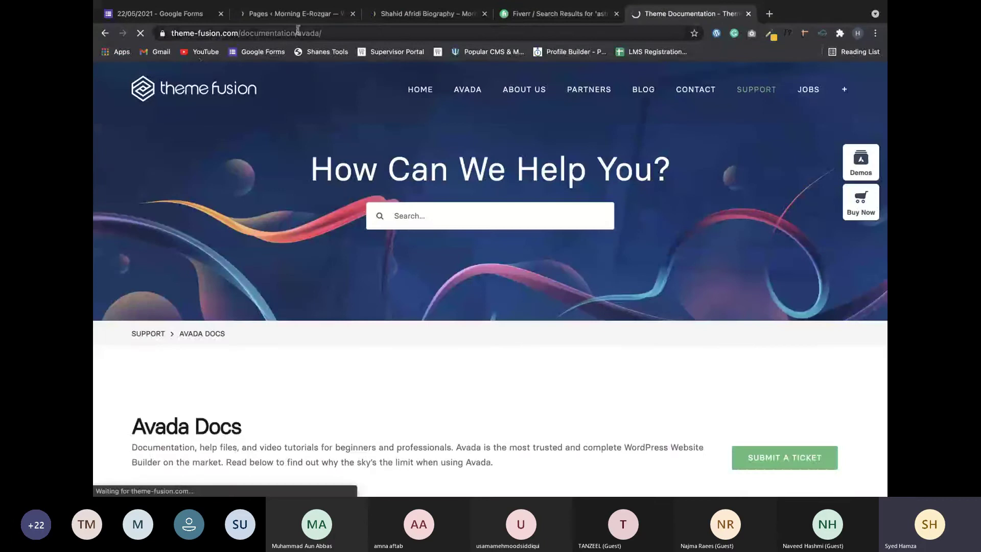
Check the WordPress Pages list and the Fiverr search results for Astra, ending back on the Pages list.
click(292, 13)
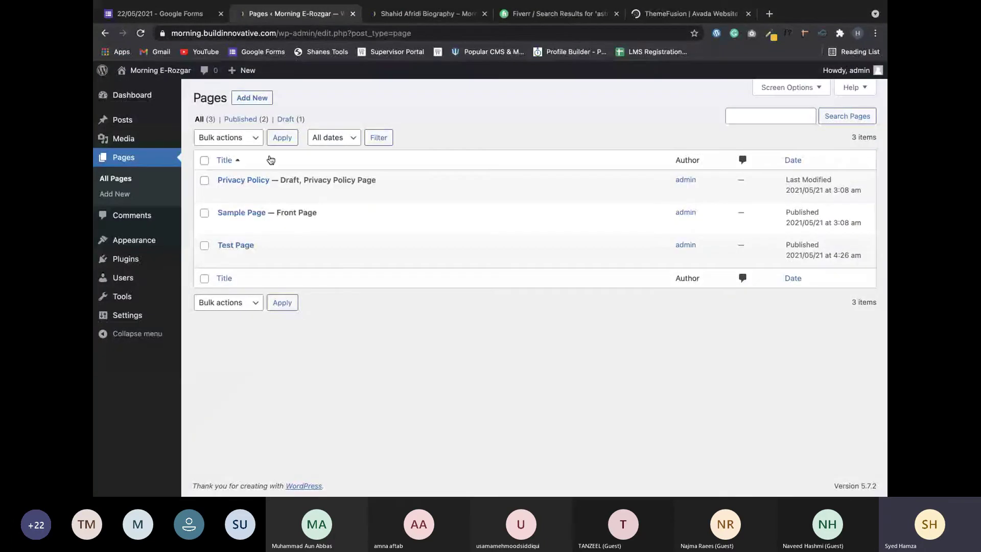
mouse_move(460, 5)
mouse_move(116, 246)
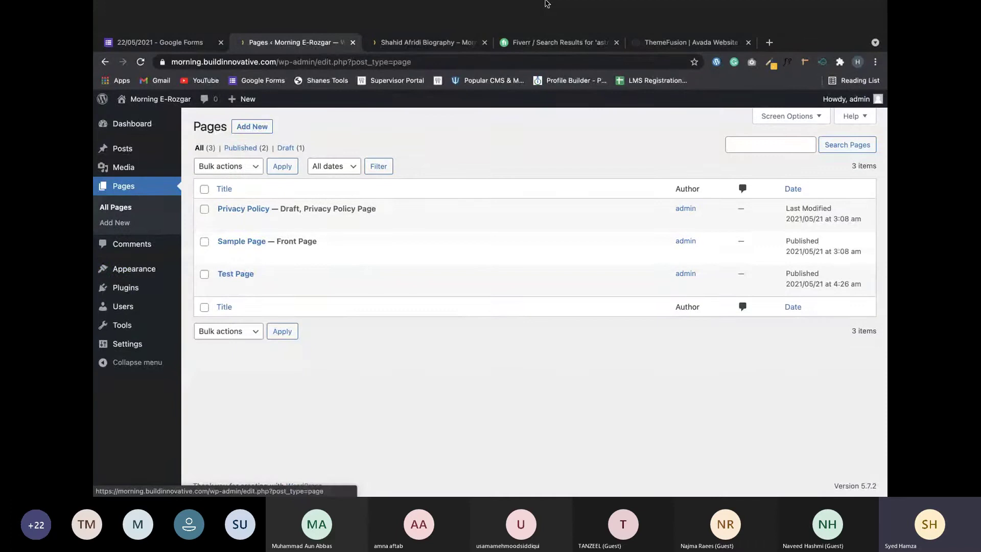
click(542, 51)
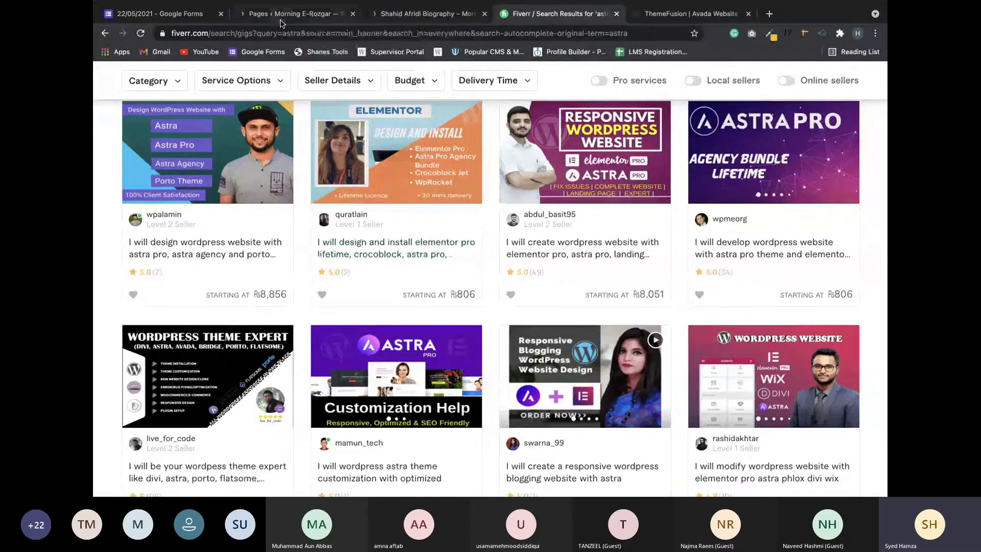
click(281, 20)
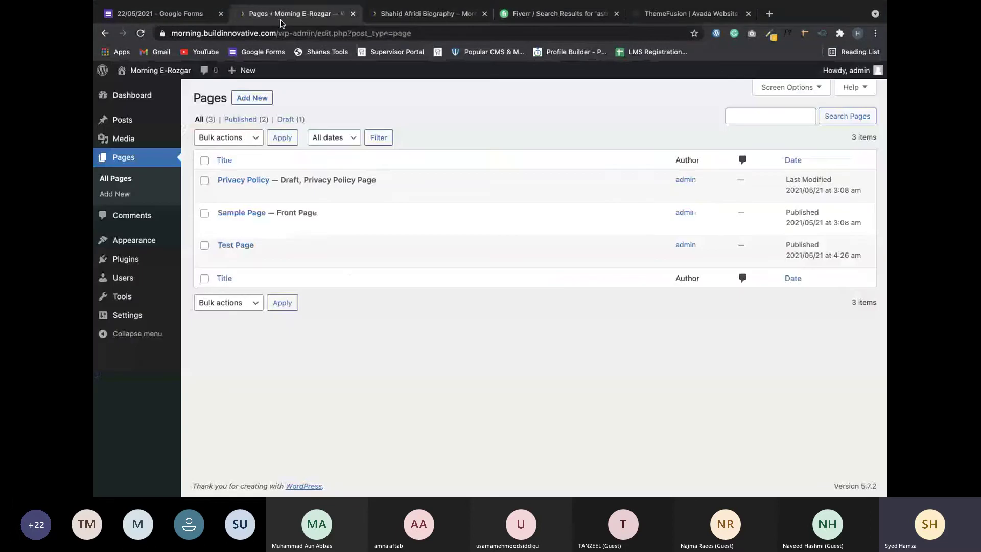
Search the web for "bimber theme" in a new tab.
click(769, 16)
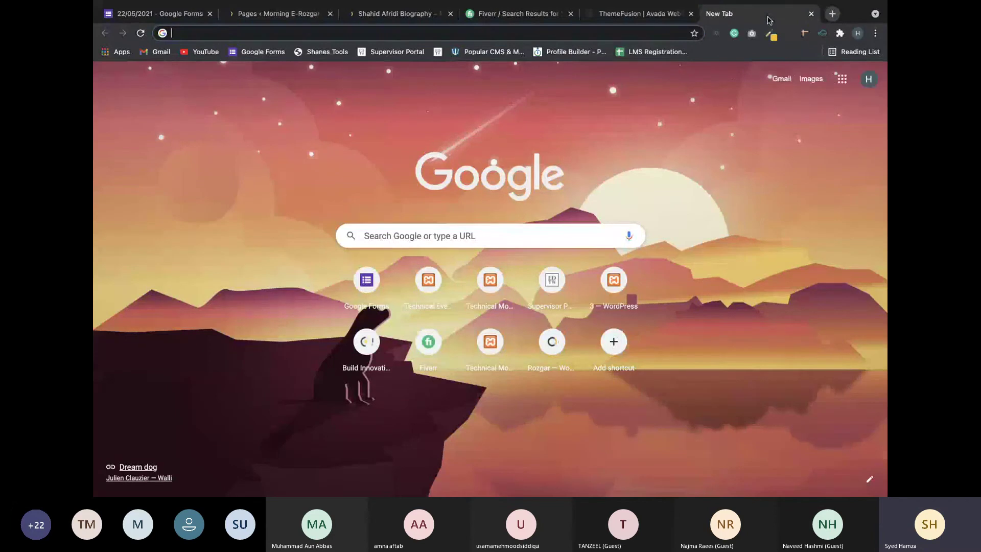
text(boco)
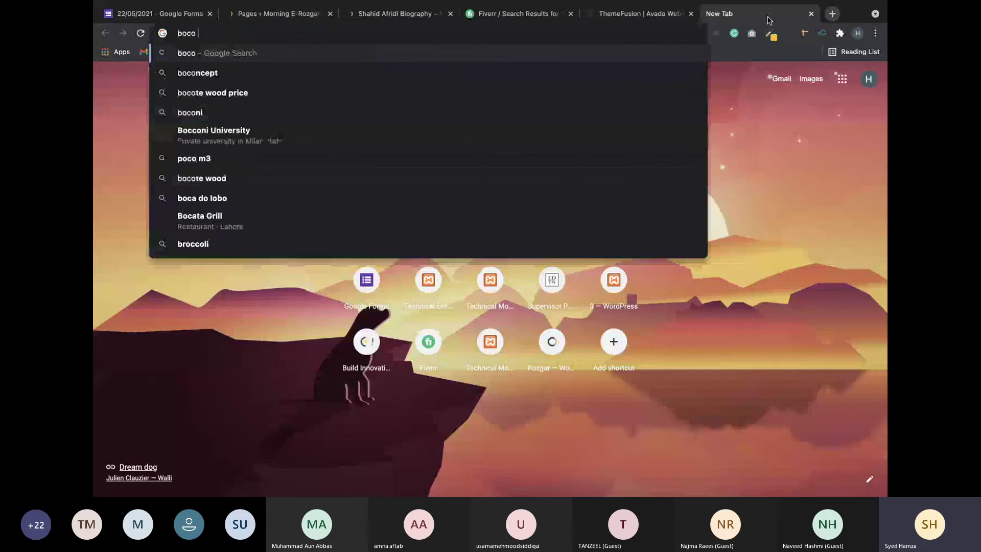
key(BackSpace)
key(BackSpace)
key(BackSpace)
key(BackSpace)
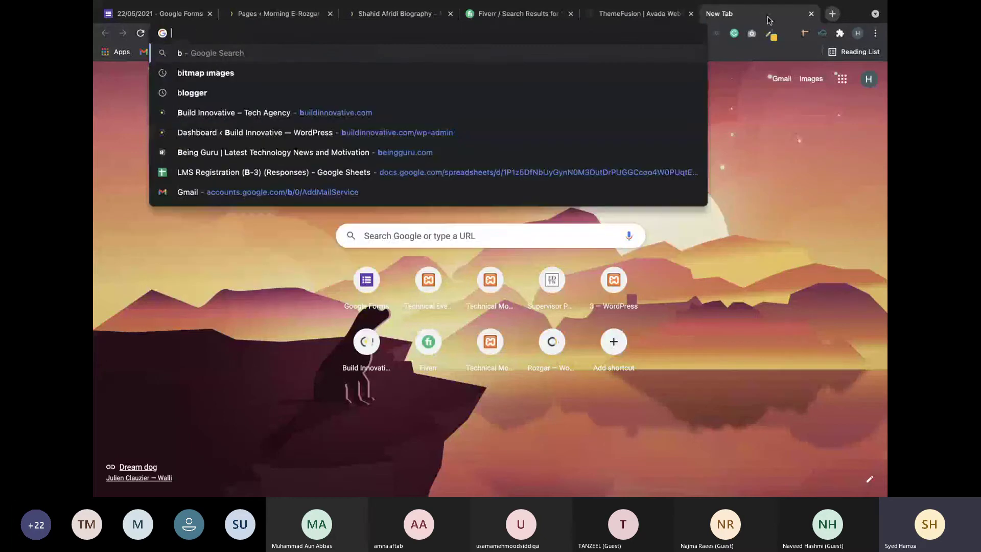
text(ib)
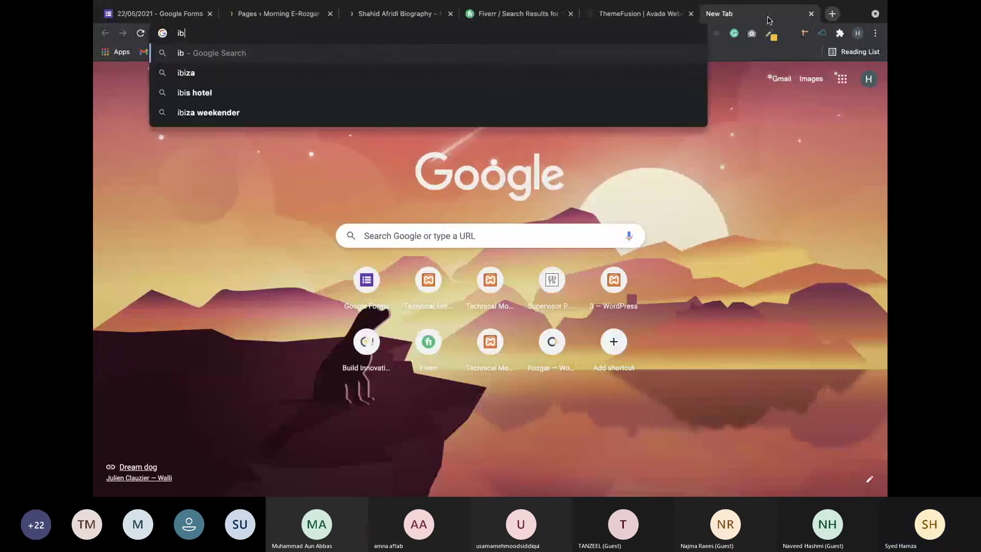
key(BackSpace)
key(BackSpace)
text(bimb)
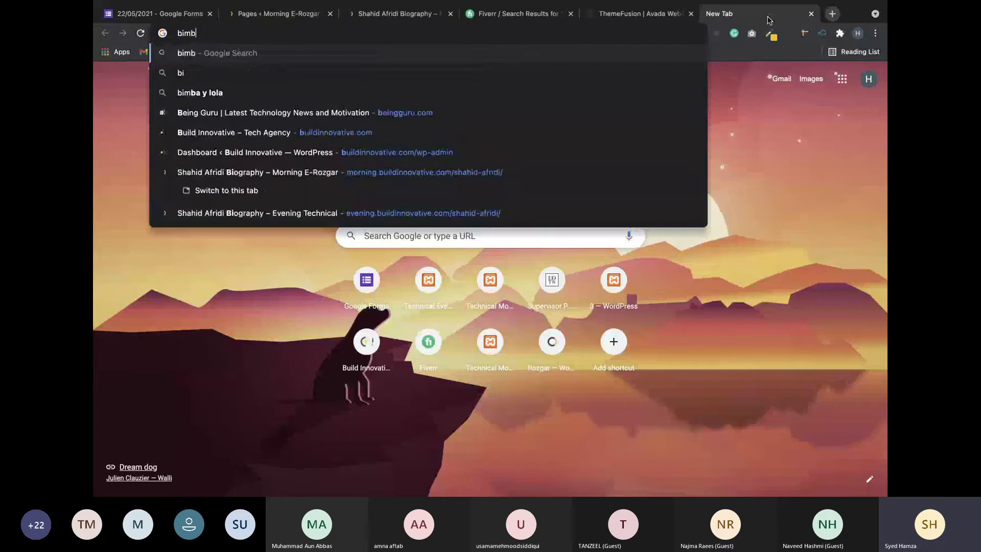
text(er th)
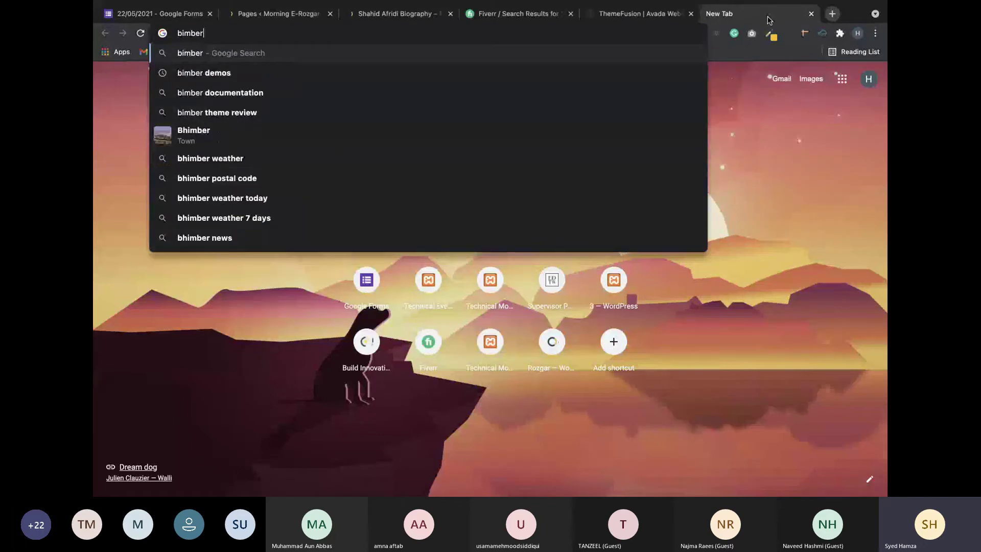
text(eme)
key(Return)
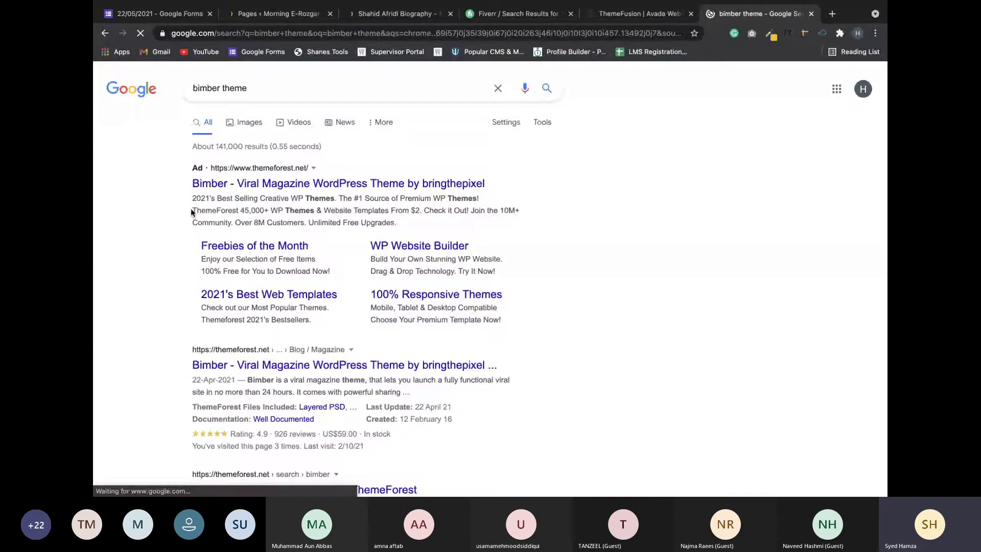
Open the sponsored ThemeForest result for the Bimber viral magazine theme and examine its BuddyPress Nouveau live customizer section.
click(280, 187)
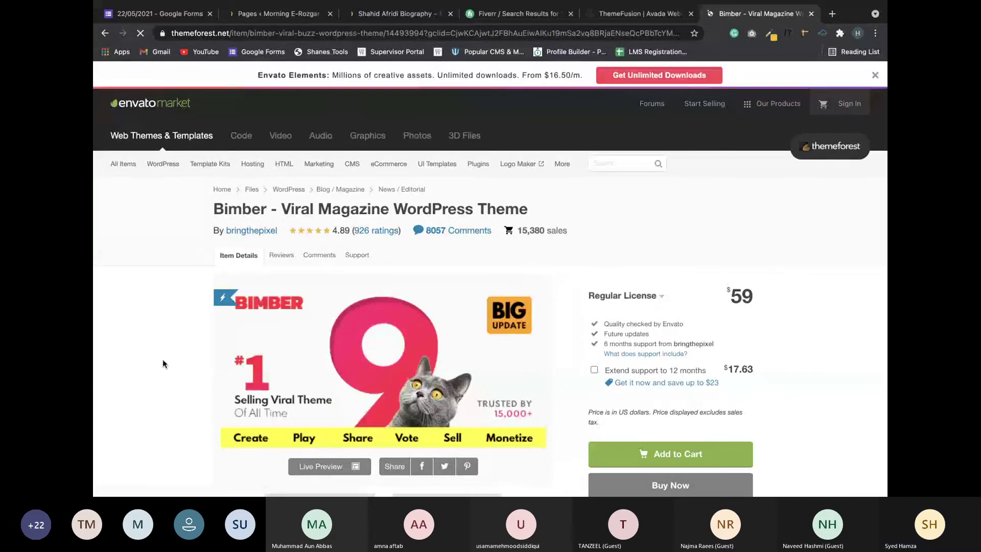
scroll(163, 360, down, 2)
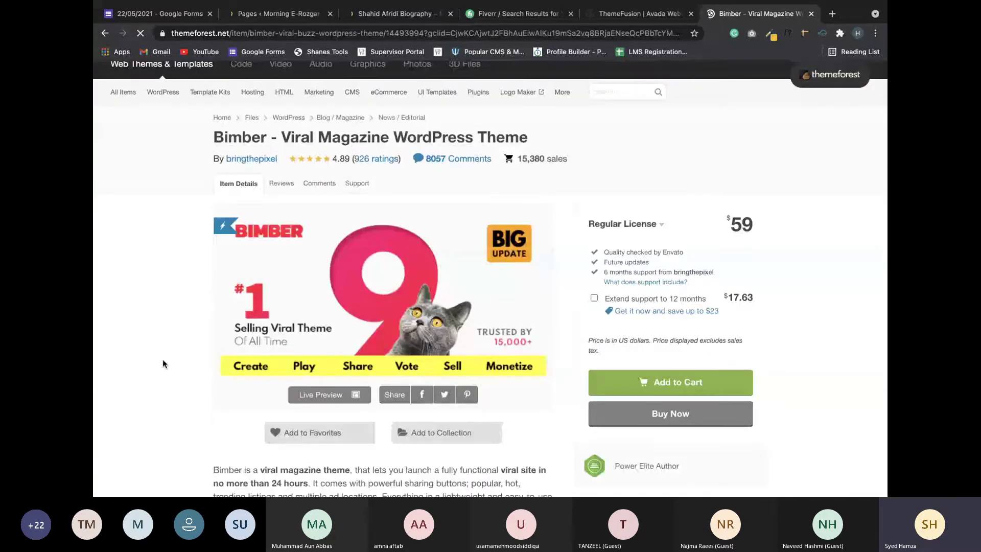
scroll(162, 361, down, 10)
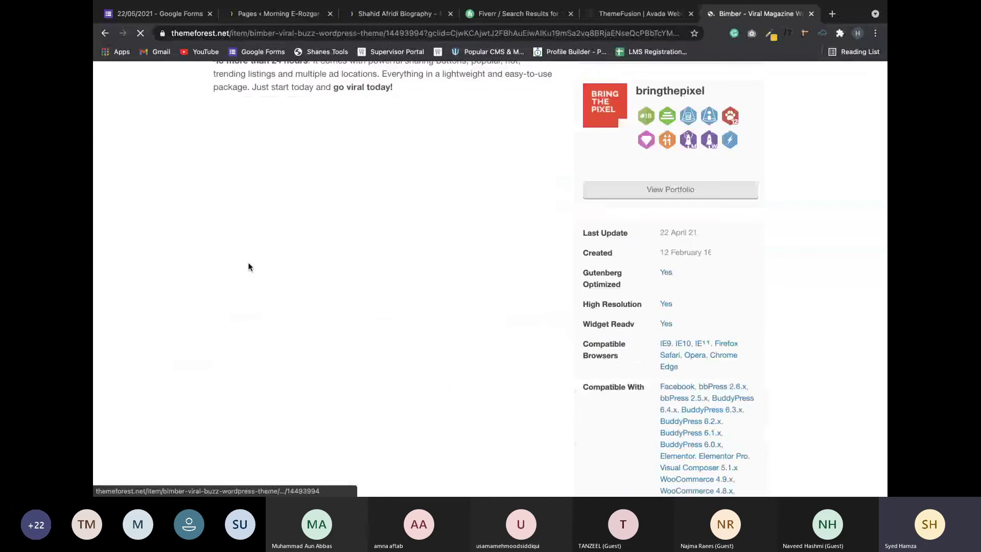
scroll(249, 266, down, 12)
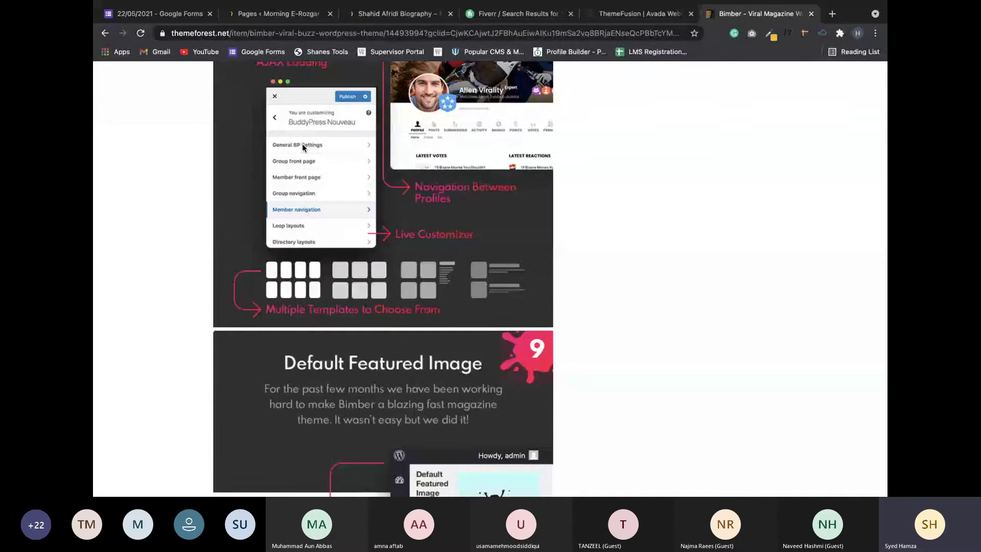
scroll(306, 153, up, 1)
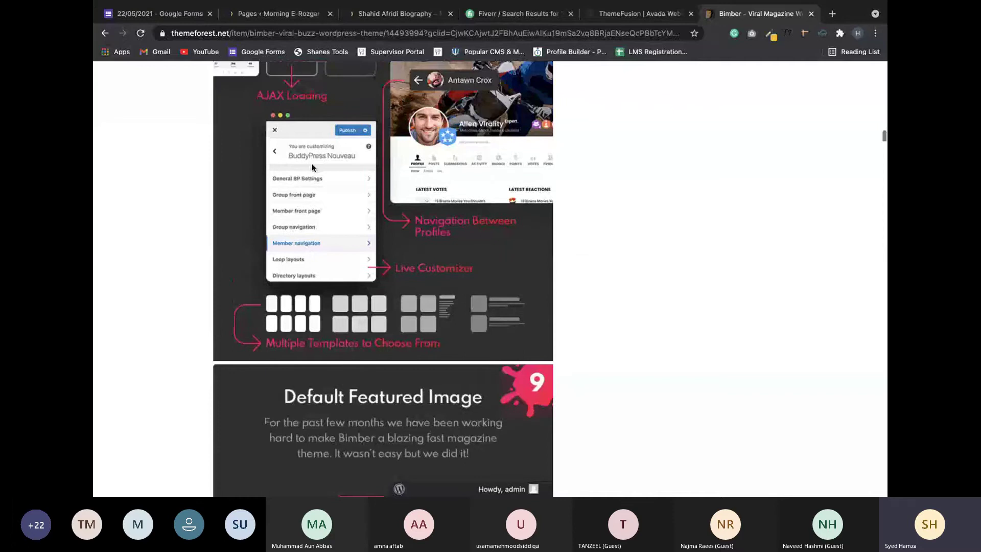
scroll(307, 184, up, 1)
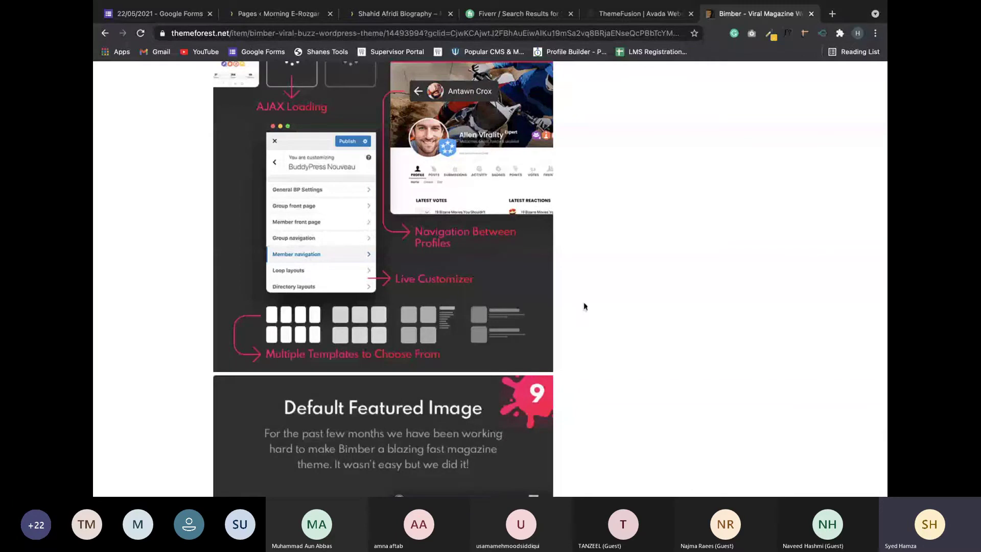
scroll(584, 306, up, 2)
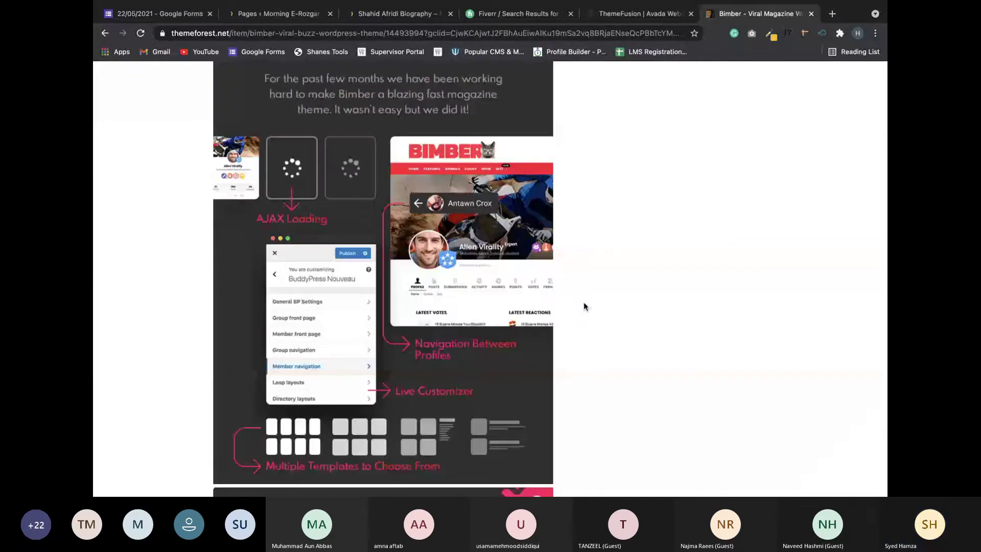
Open the theme customizer from the WordPress Pages list, then return to the Bimber listing on ThemeForest.
click(285, 13)
mouse_move(123, 240)
click(200, 258)
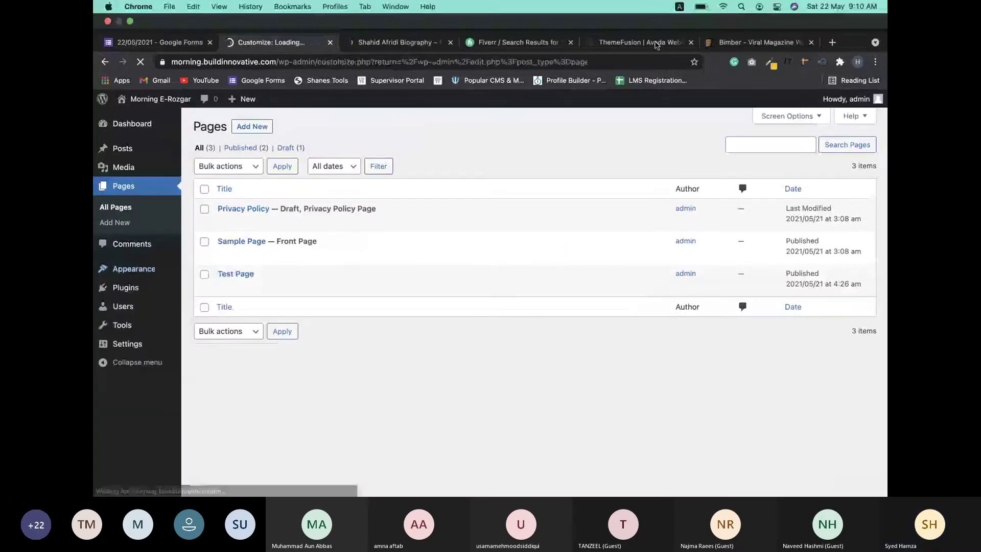
click(730, 42)
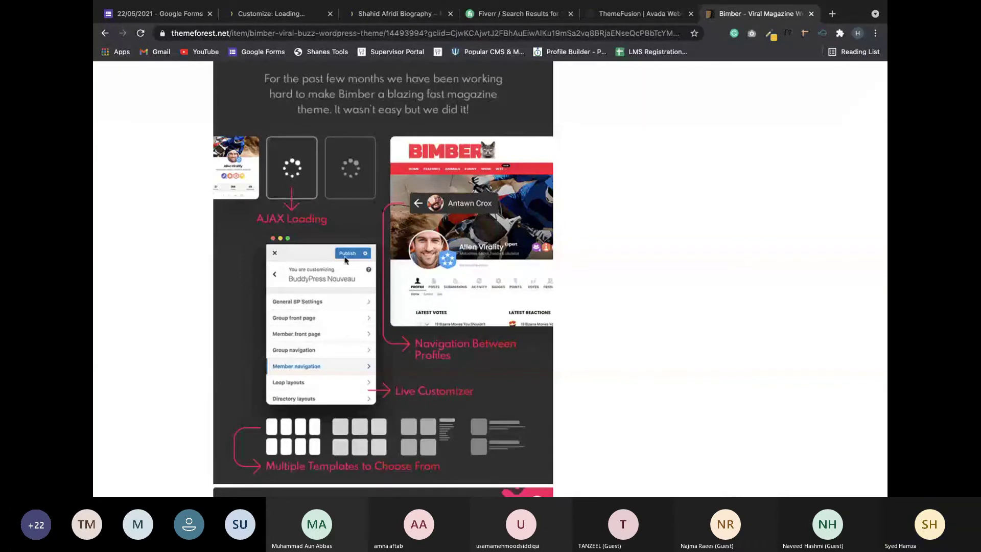
Examine the feature sections of the Bimber listing, including BuddyPress Nouveau, PHP 8 compatibility, the video tutorials and Reply with GIF.
scroll(344, 296, up, 1)
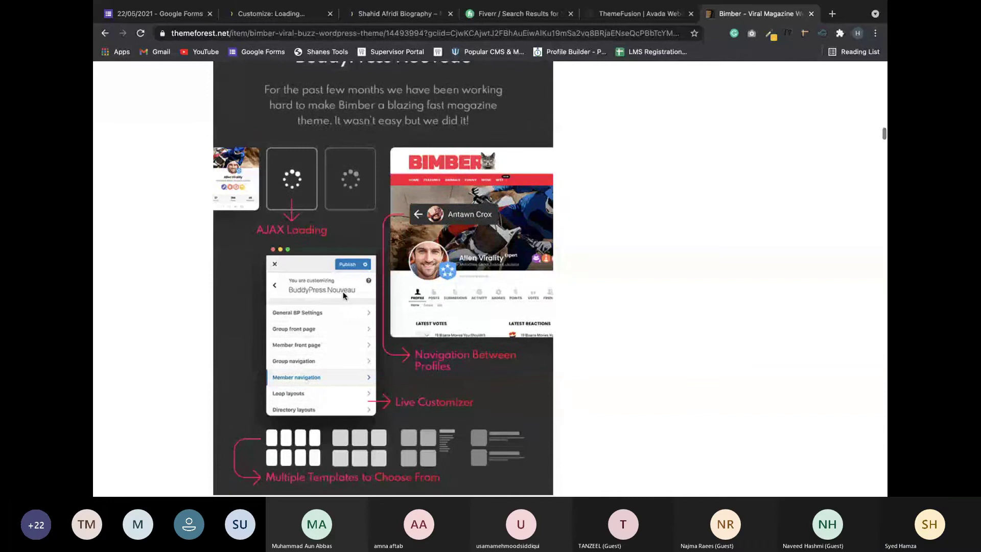
scroll(344, 295, up, 2)
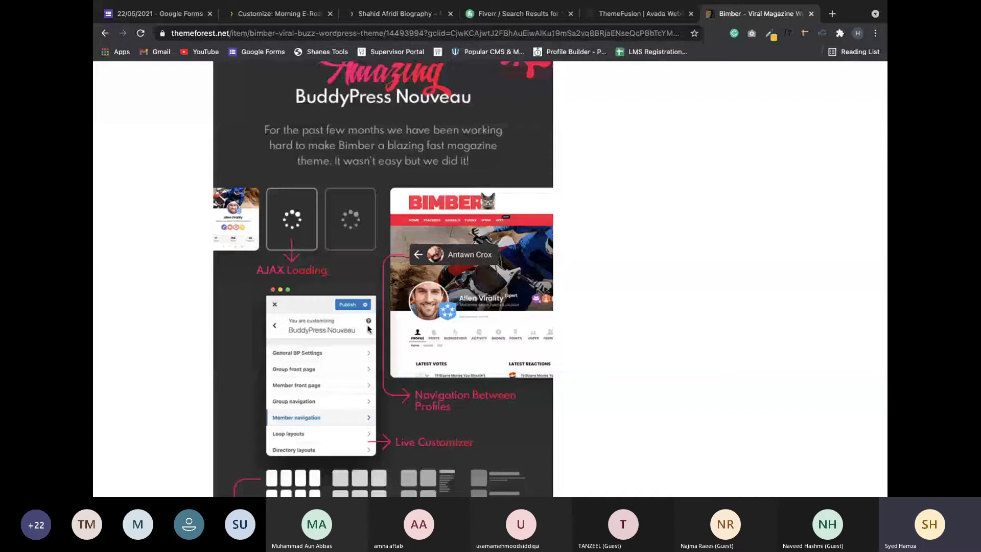
scroll(372, 206, down, 10)
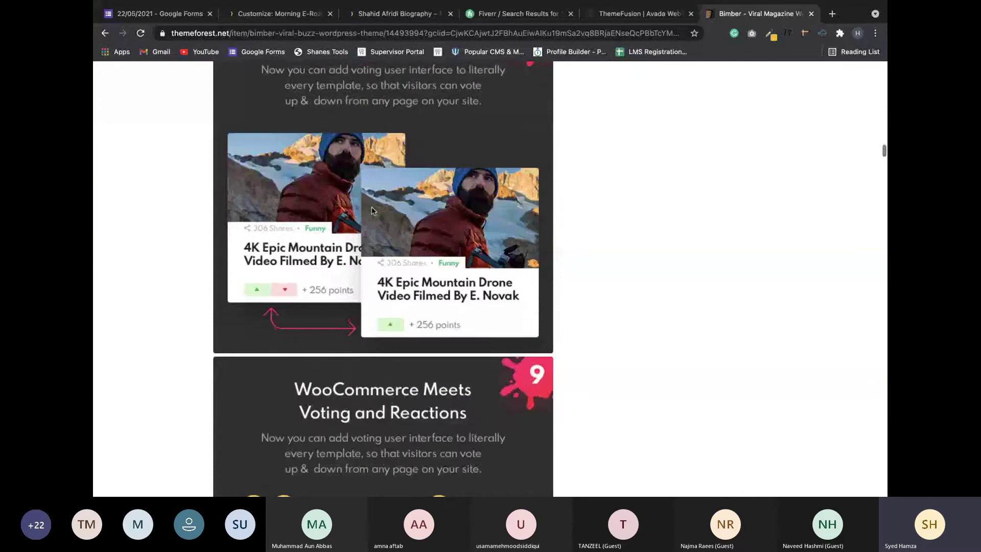
scroll(372, 209, down, 8)
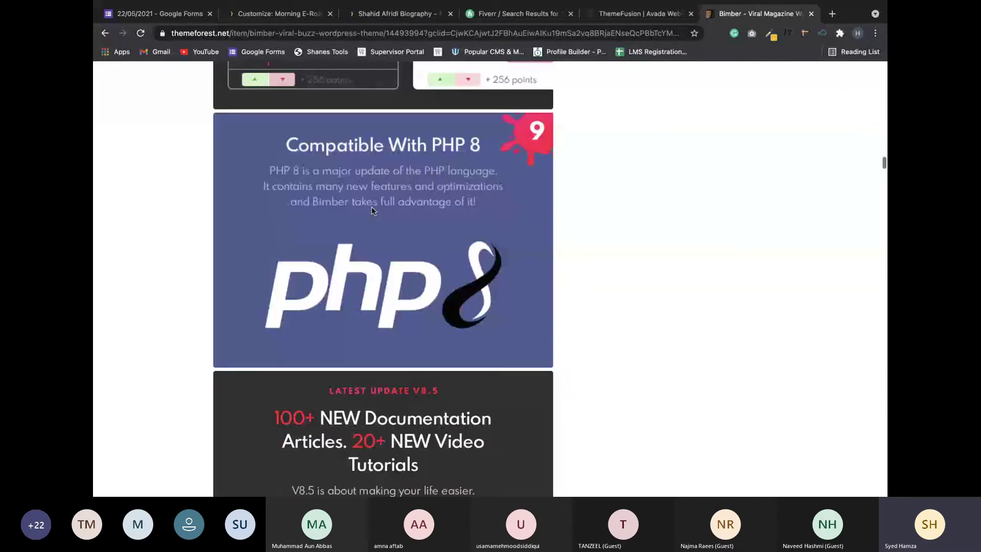
scroll(372, 209, down, 2)
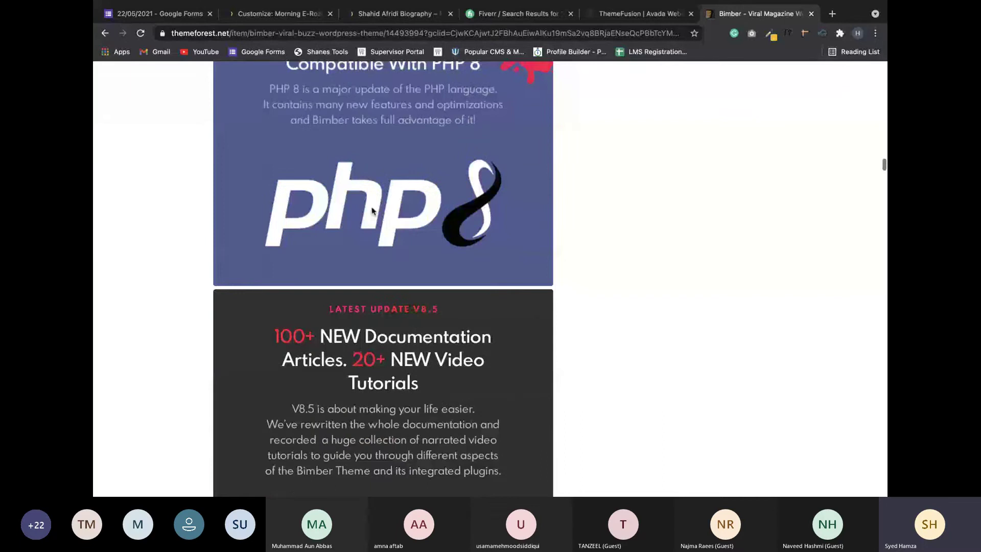
scroll(372, 210, down, 10)
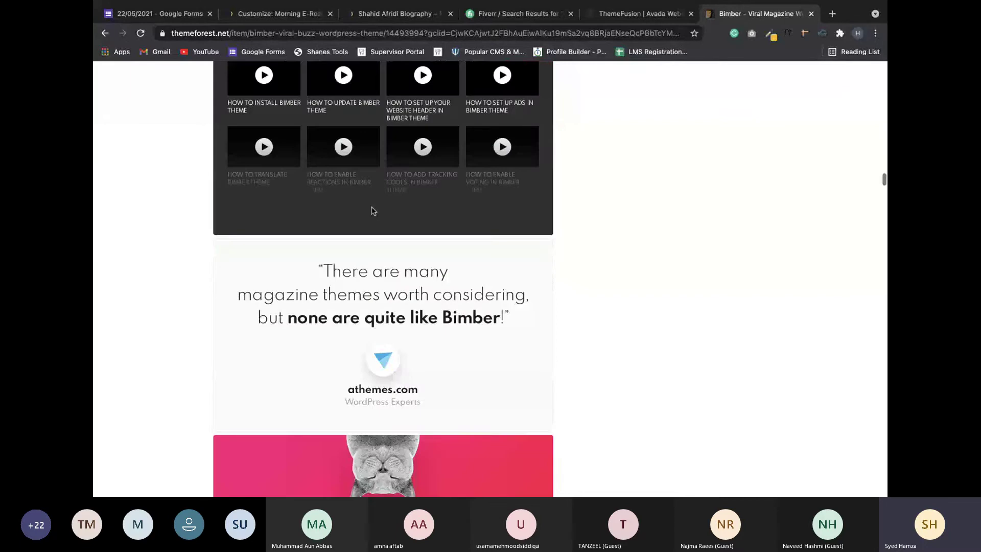
scroll(373, 211, down, 9)
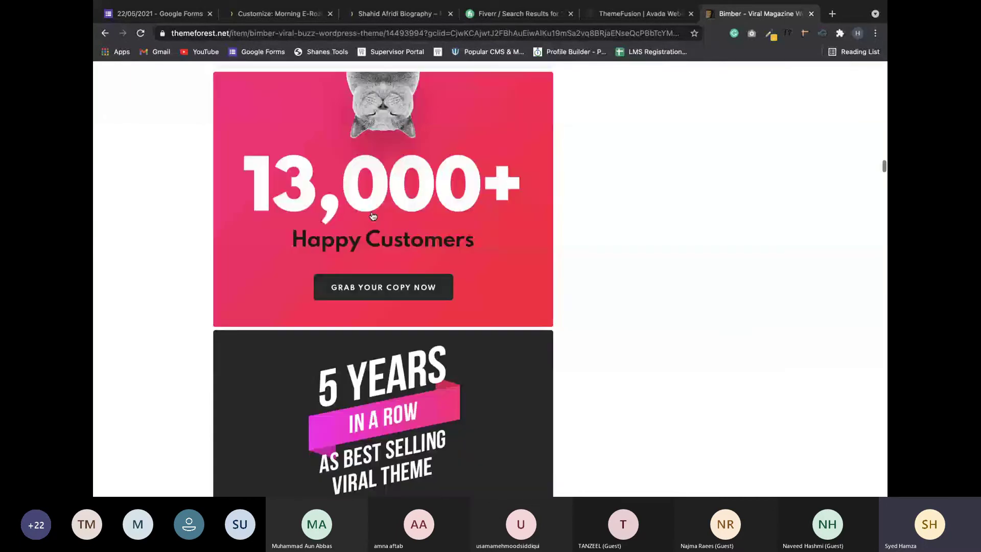
scroll(373, 214, up, 15)
scroll(373, 220, up, 10)
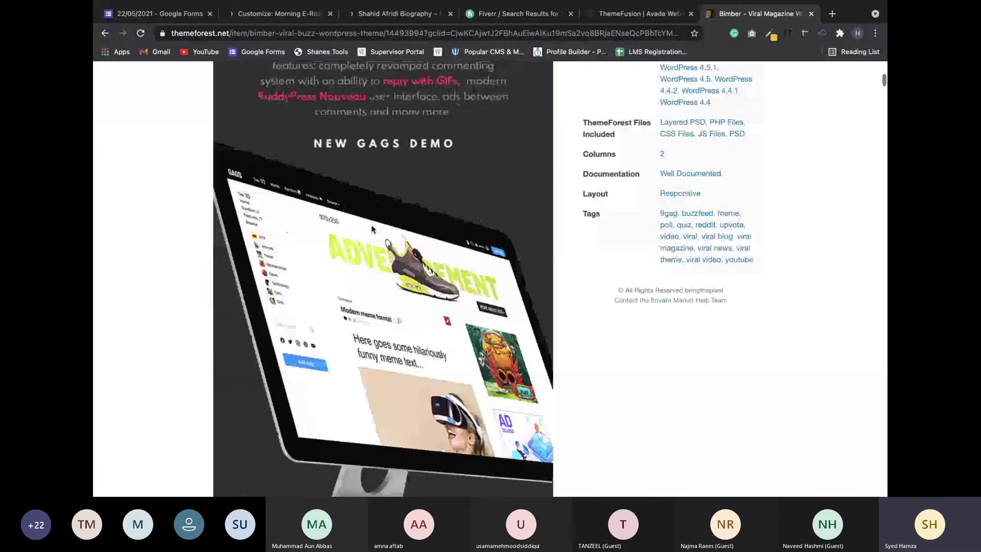
scroll(372, 228, up, 12)
scroll(373, 226, down, 10)
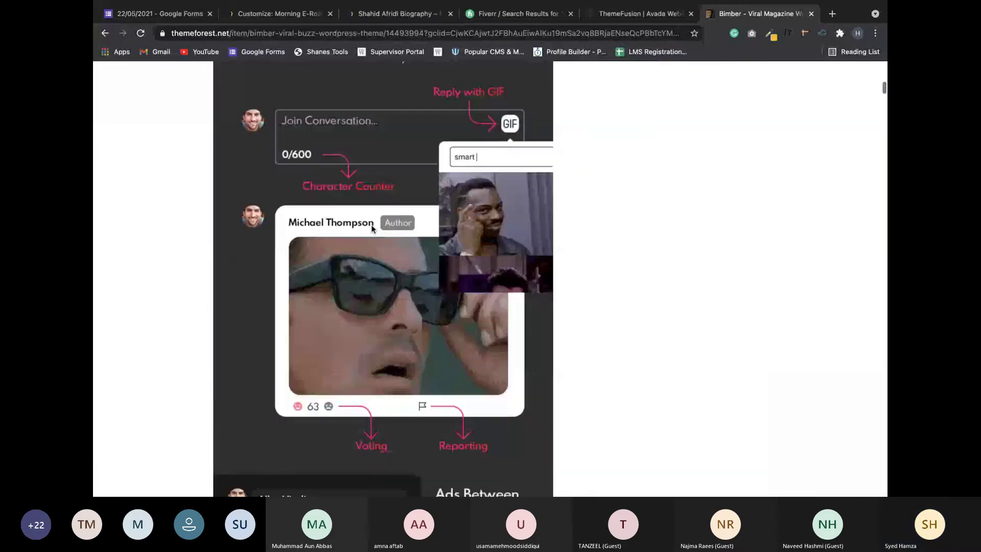
scroll(371, 227, up, 20)
scroll(413, 289, down, 3)
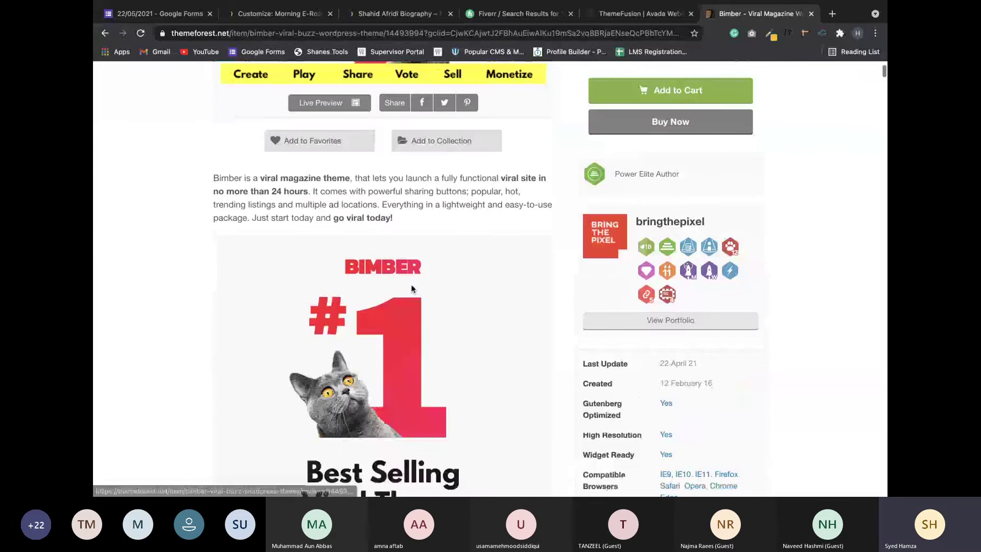
scroll(412, 289, down, 2)
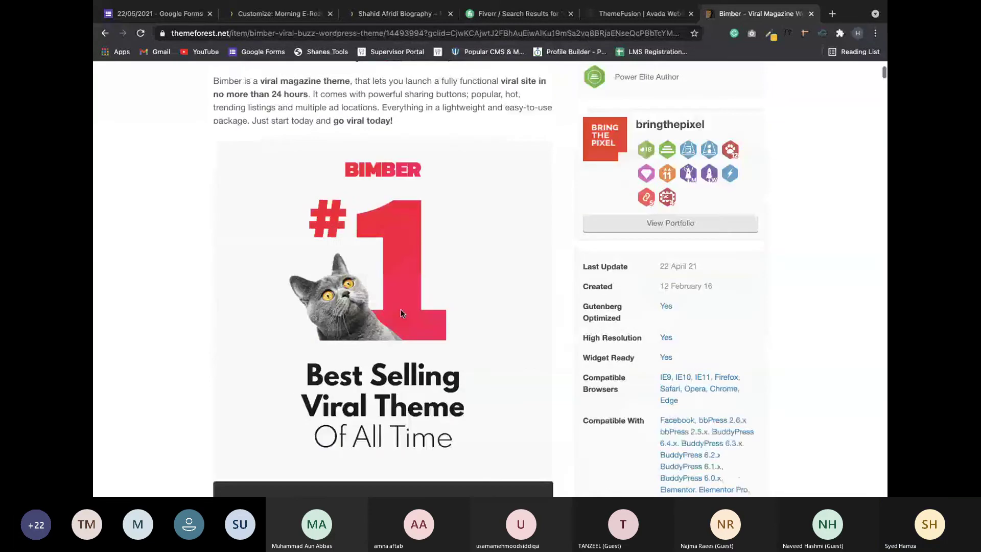
scroll(401, 310, down, 10)
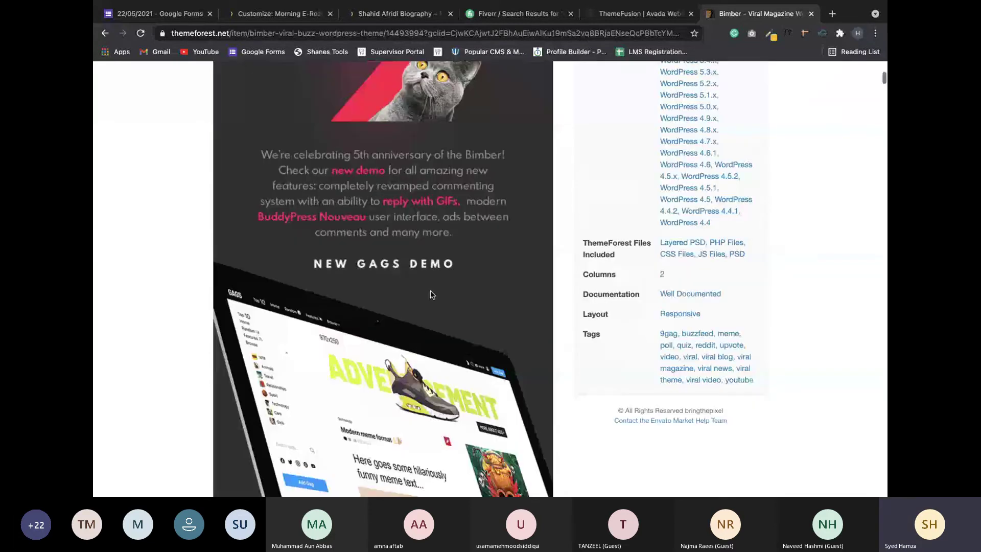
scroll(430, 294, down, 10)
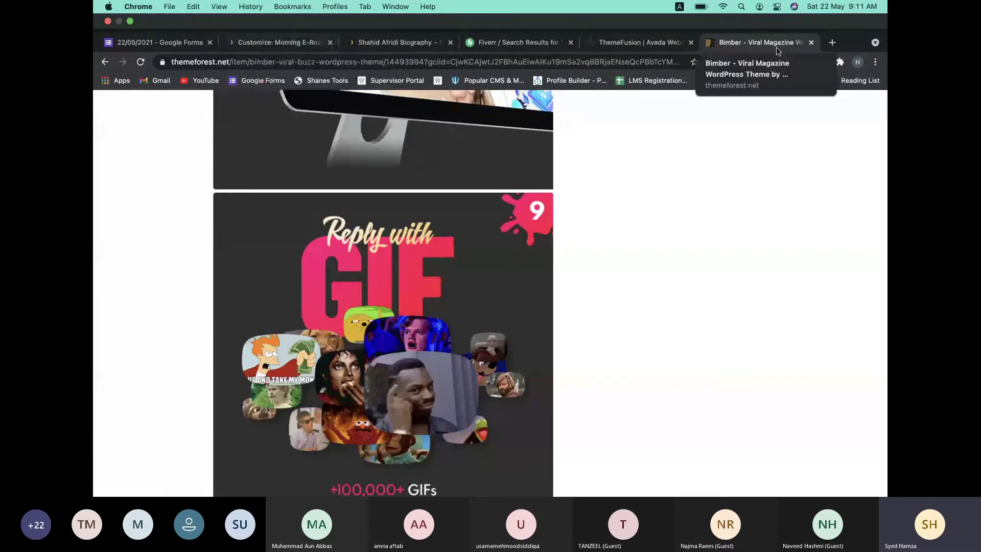
Search the web for "bimber theme documentation" in a new tab and open the Bimber Theme Documentation site.
click(828, 45)
text(bimnbe)
key(BackSpace)
key(BackSpace)
key(BackSpace)
text(ber theme)
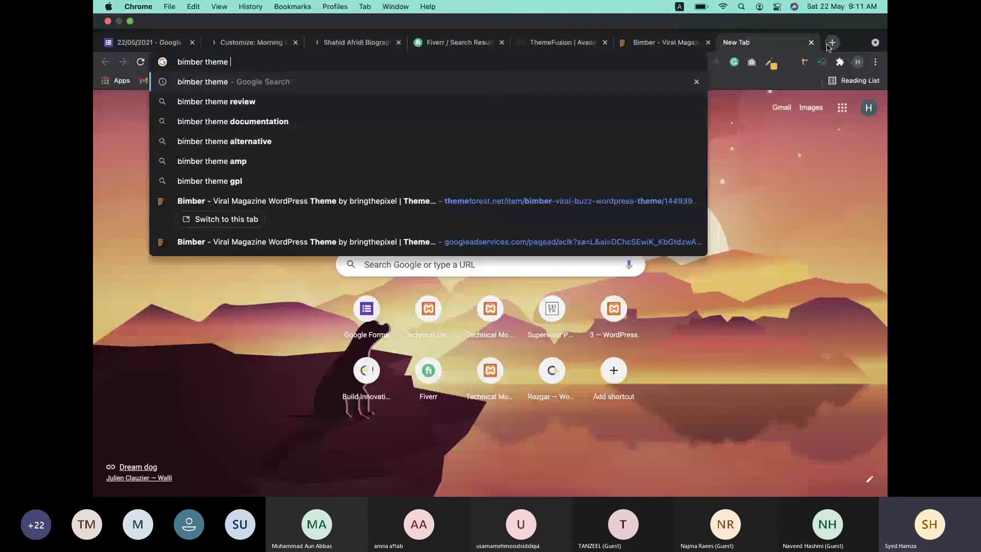
key(Down)
key(Down)
key(Return)
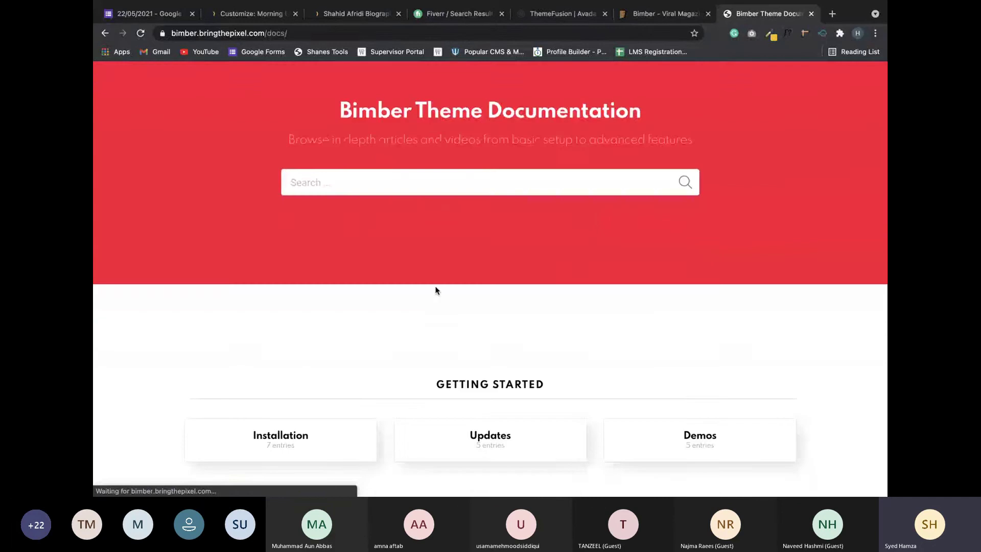
Examine the Bimber documentation categories under Getting Started, Customize, Plugins & Widgets, Features and Support.
scroll(435, 289, down, 4)
scroll(435, 290, down, 1)
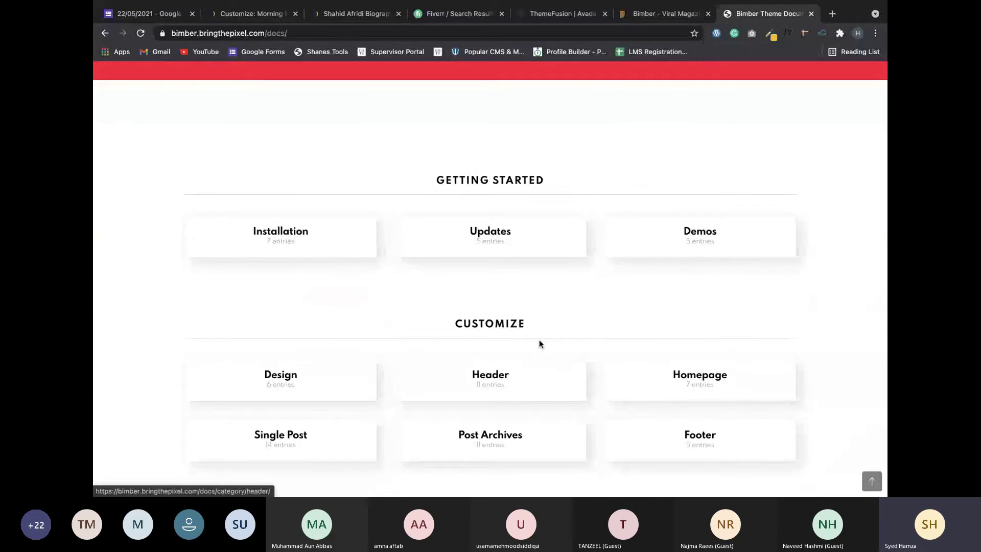
drag(456, 322, 533, 324)
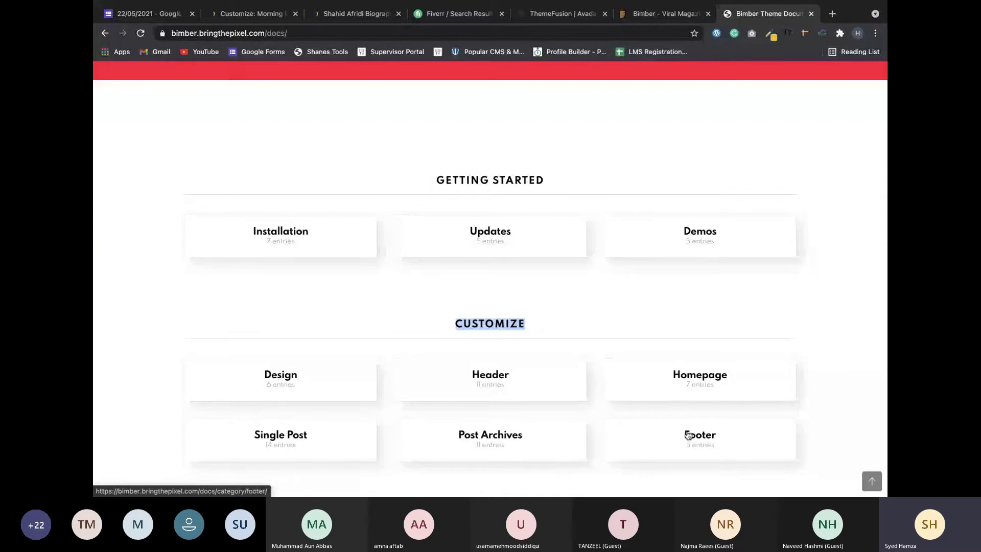
scroll(541, 239, down, 5)
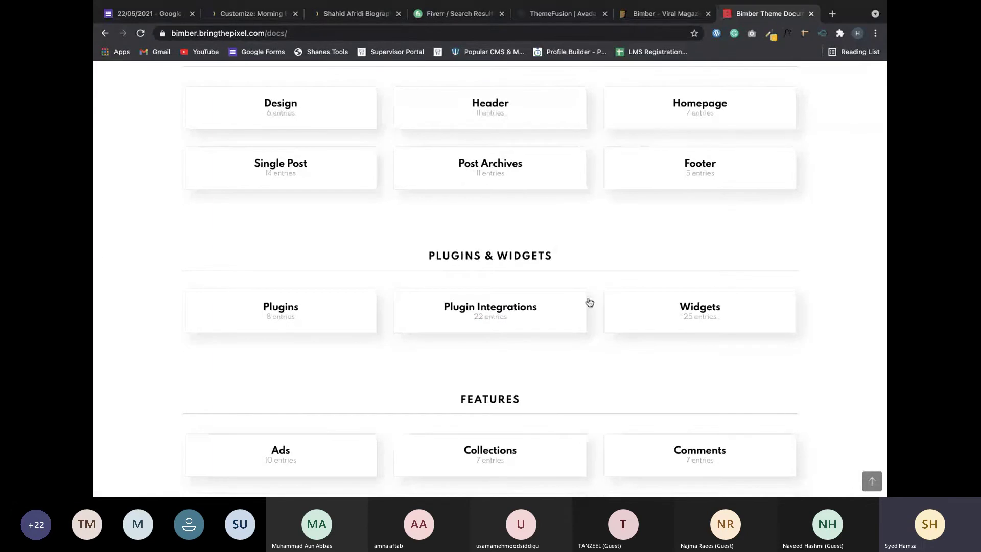
scroll(642, 315, down, 1)
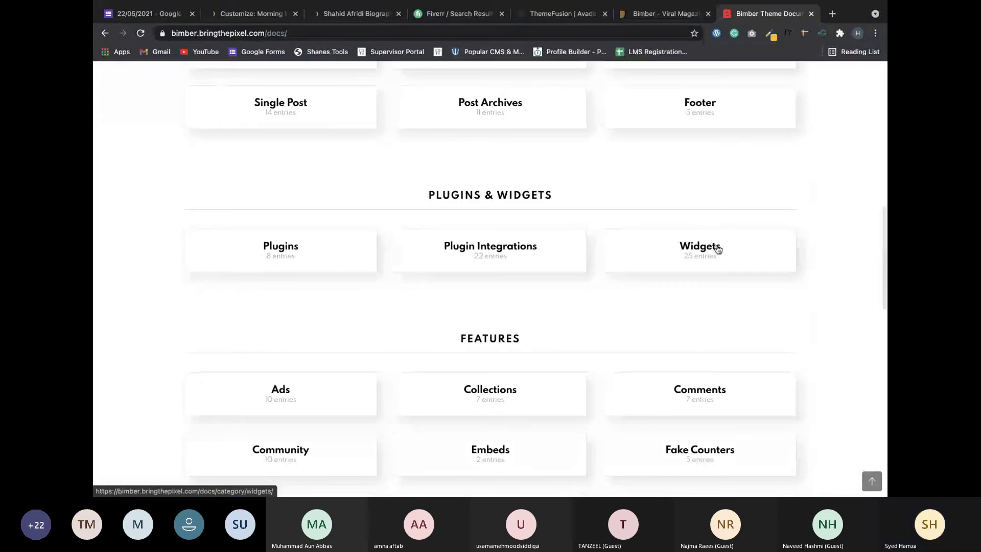
double_click(461, 341)
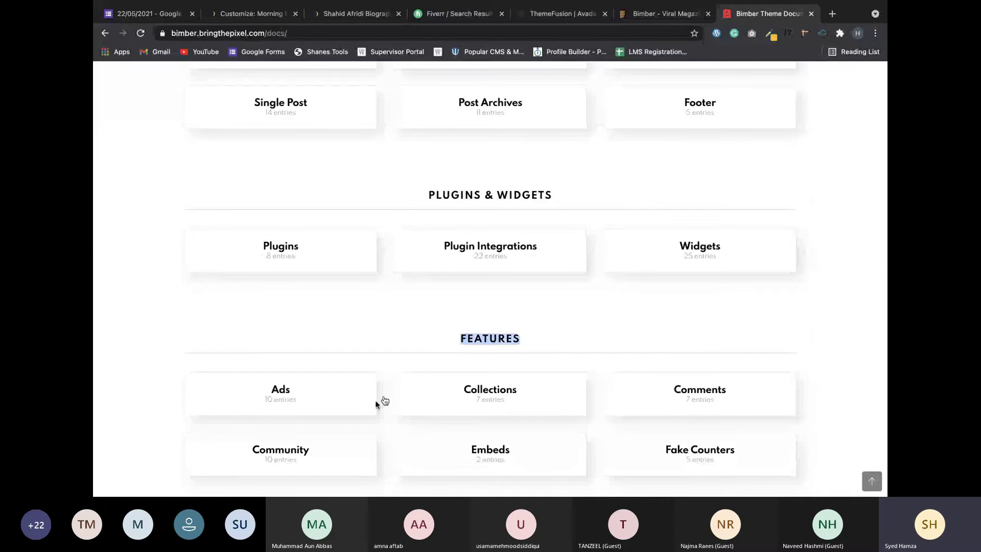
scroll(366, 408, down, 12)
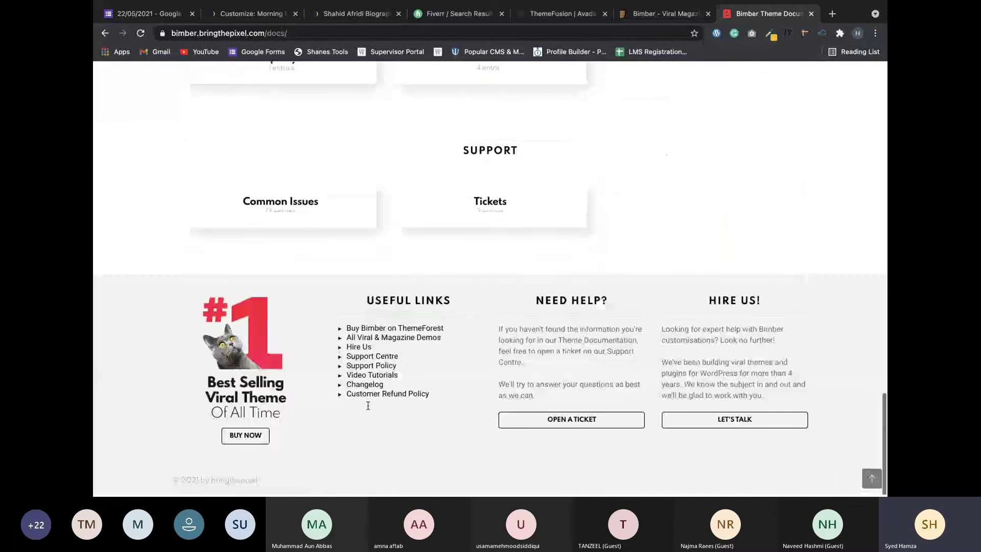
scroll(368, 405, up, 20)
scroll(368, 409, down, 10)
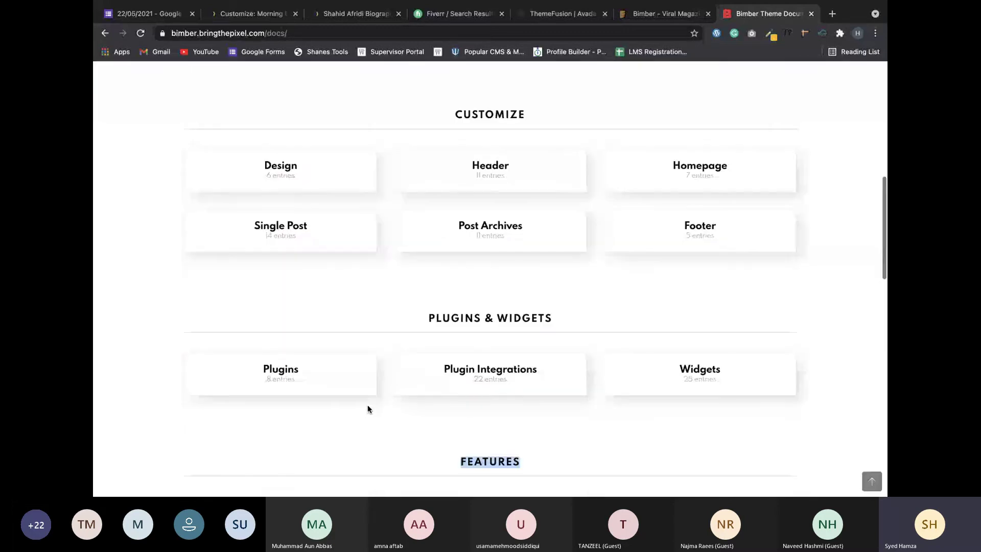
scroll(501, 267, up, 2)
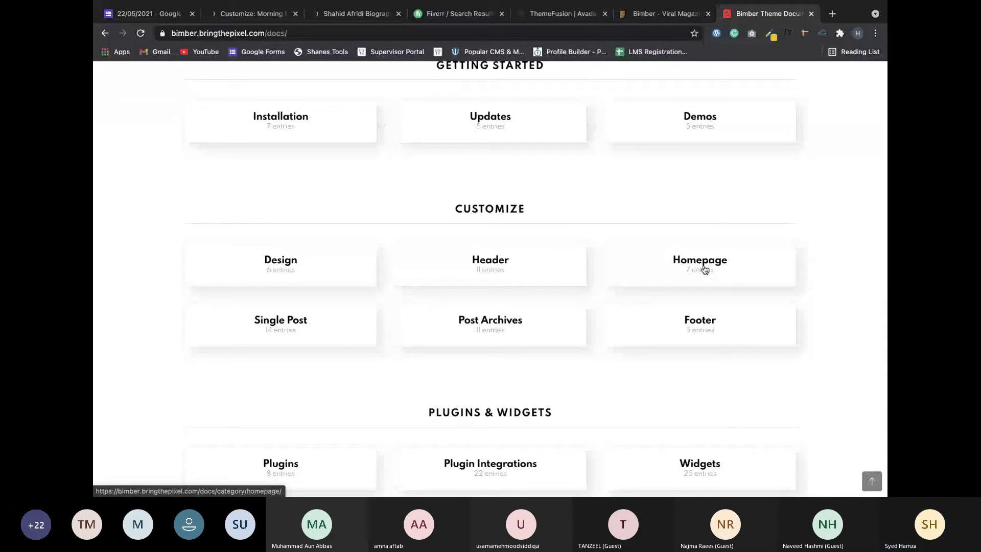
Open the Homepage category of the Bimber documentation and review its list of articles.
click(704, 268)
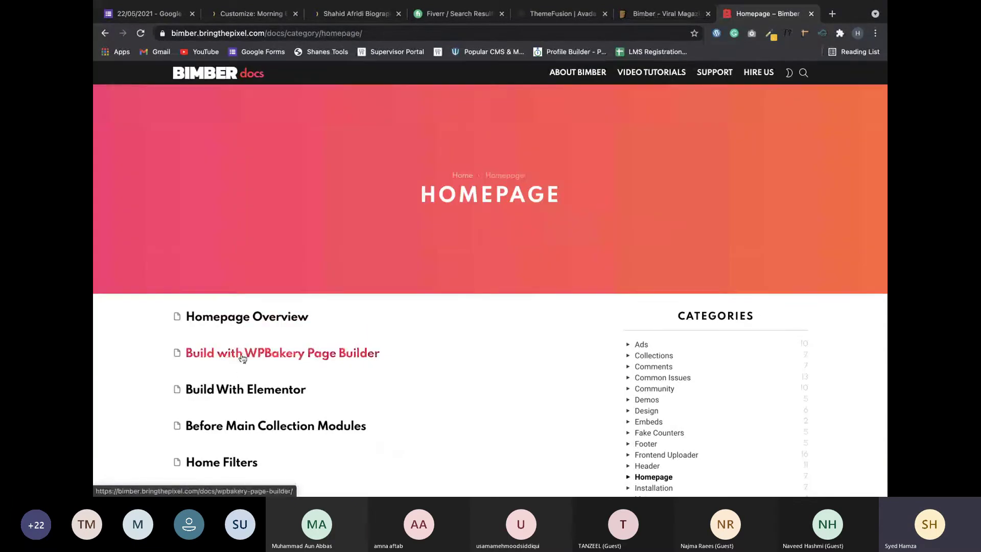
scroll(286, 257, down, 3)
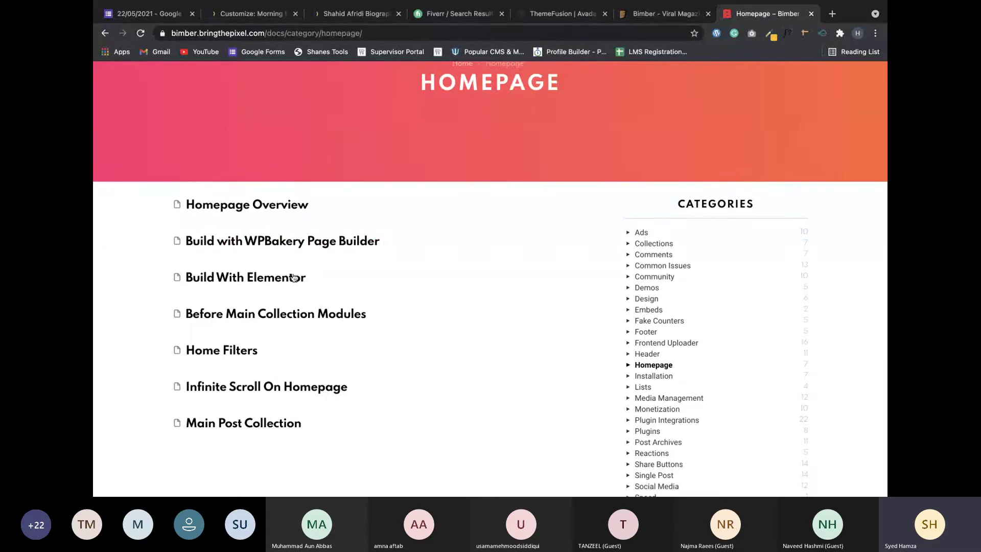
scroll(674, 176, down, 5)
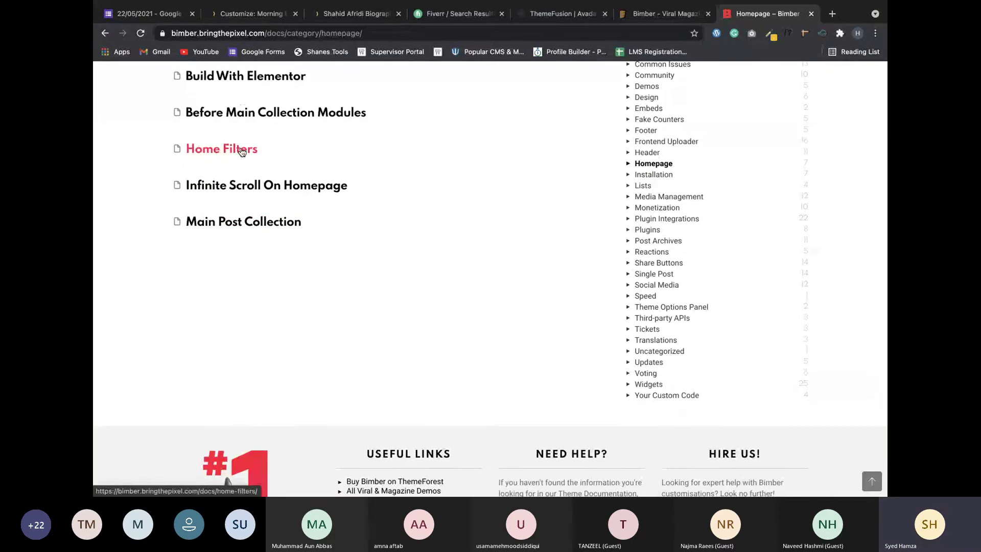
Open the Build With Elementor article in the Bimber documentation and review its homepage setup instructions.
scroll(245, 153, up, 2)
click(255, 172)
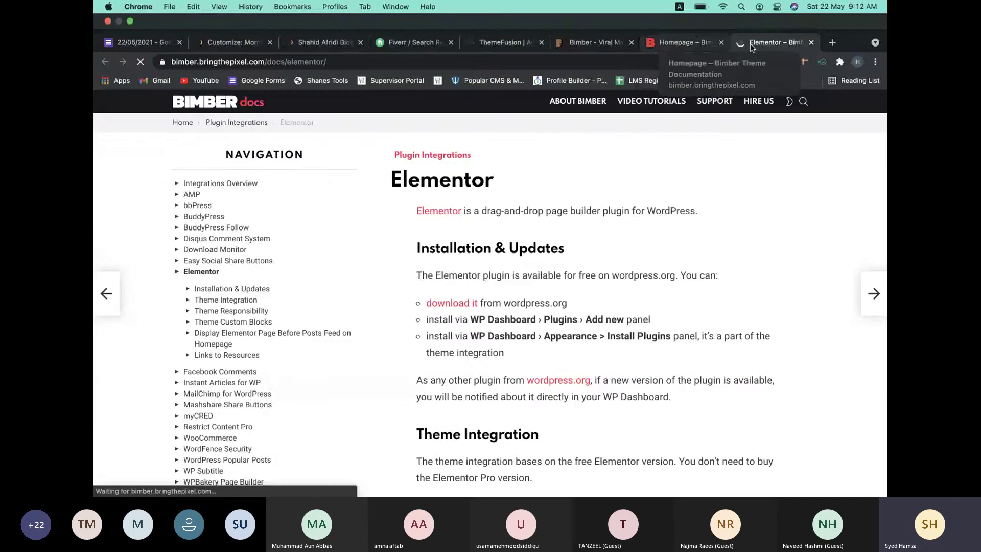
scroll(562, 246, down, 15)
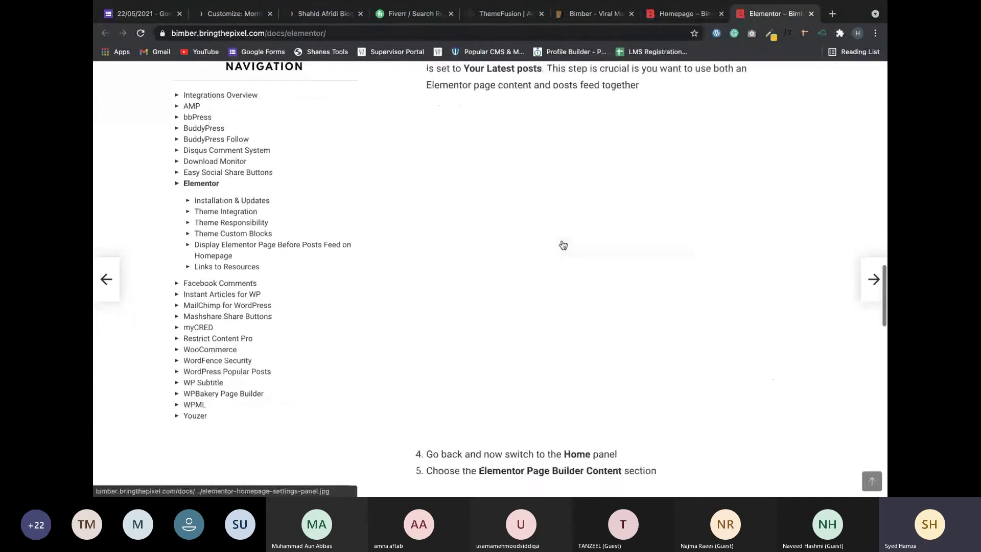
scroll(562, 245, down, 4)
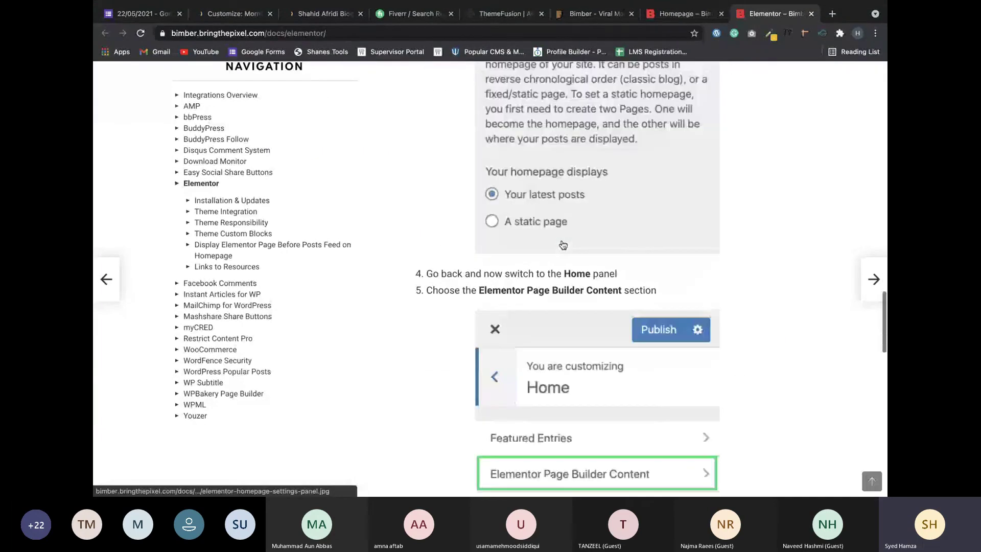
scroll(563, 245, down, 15)
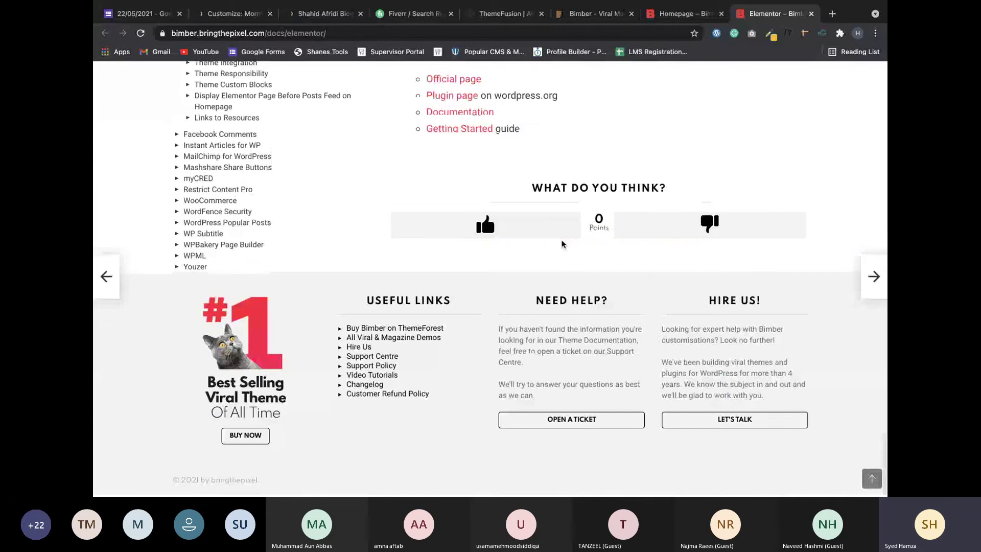
scroll(562, 244, up, 5)
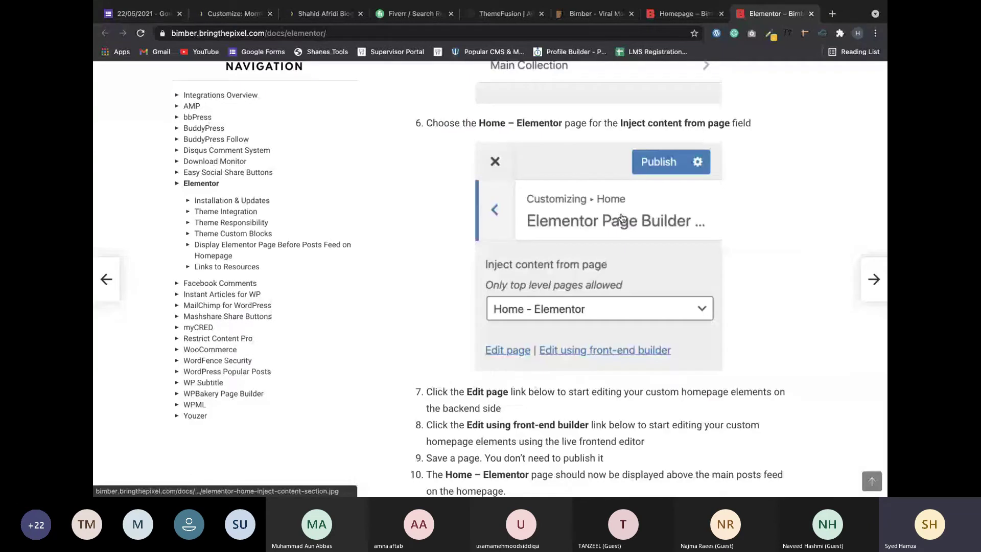
Look over the Shahid Afridi Biography post and the Astra customizer, and return to the Elementor documentation article.
click(324, 14)
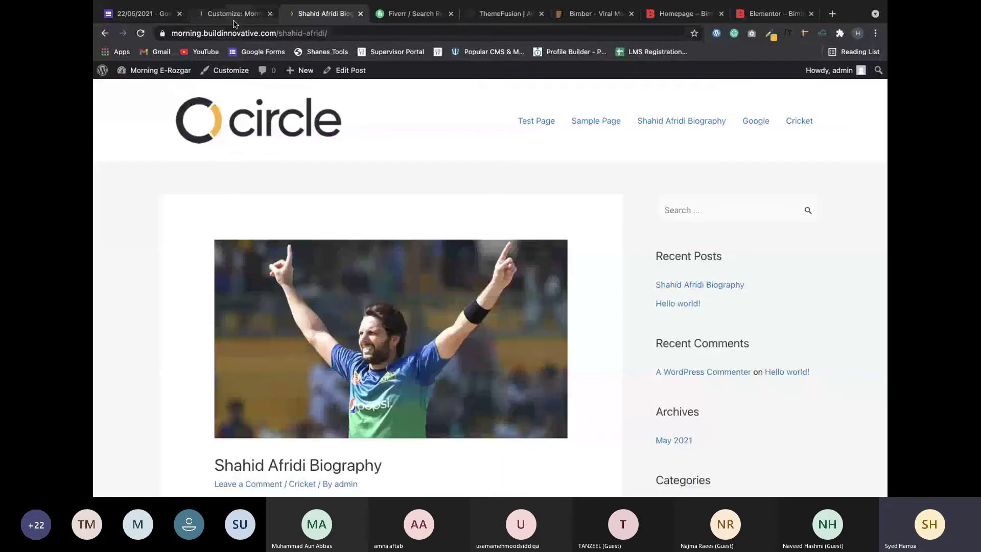
click(233, 15)
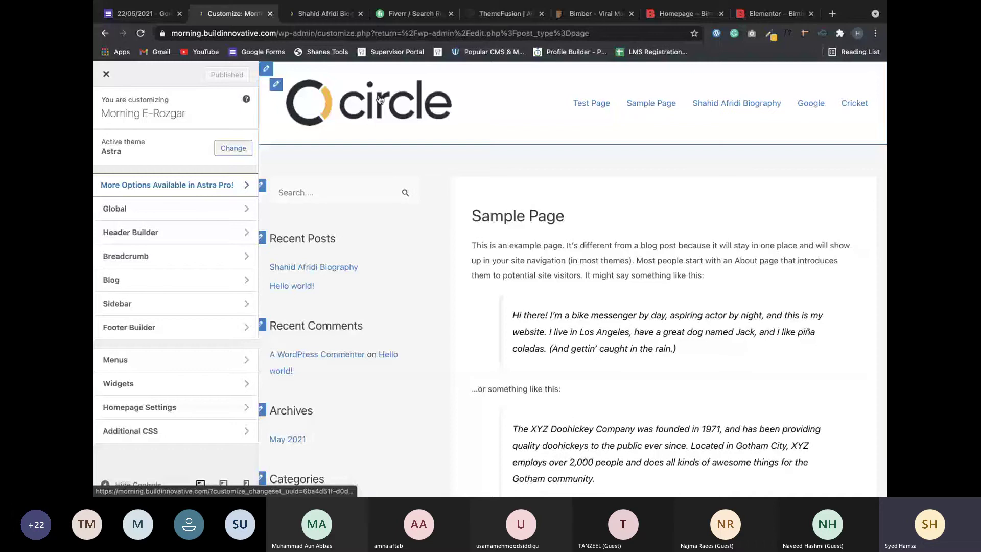
click(776, 20)
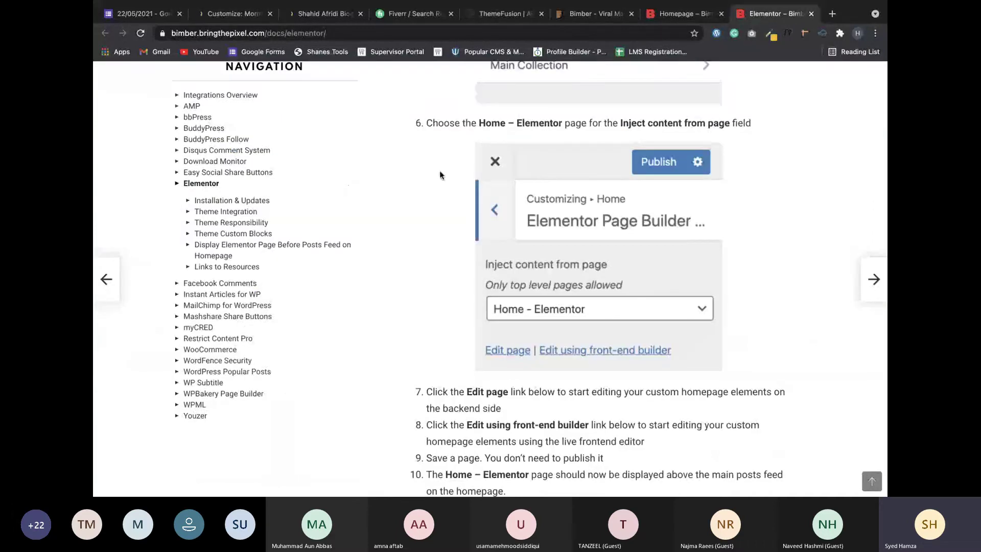
Close the Bimber documentation tabs and go back to the introduction of the Bimber theme listing.
click(811, 14)
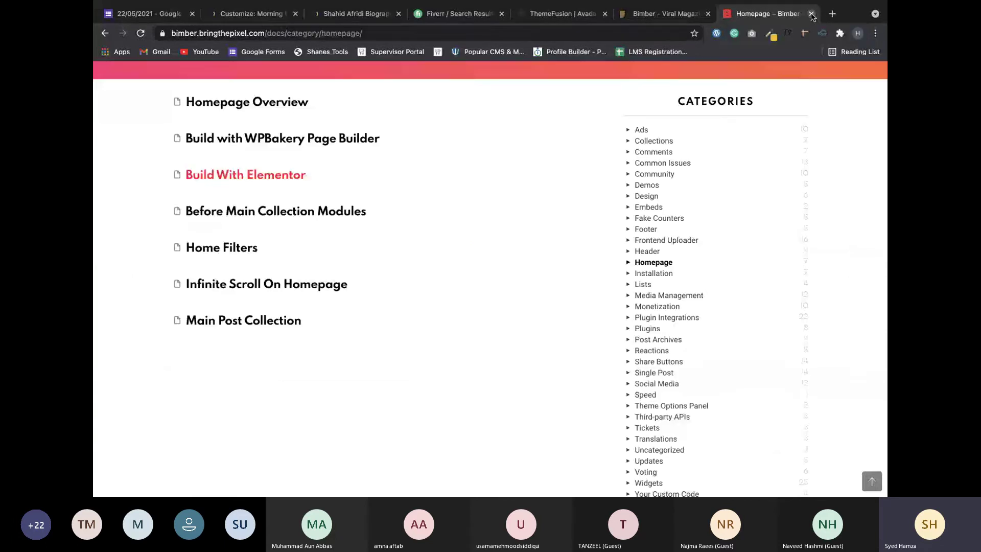
click(811, 15)
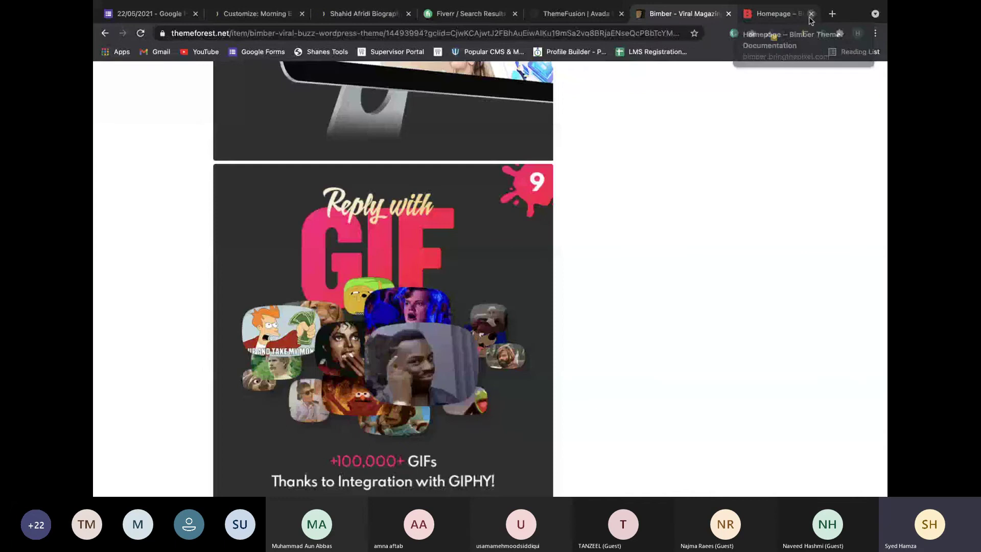
click(811, 14)
scroll(486, 249, up, 10)
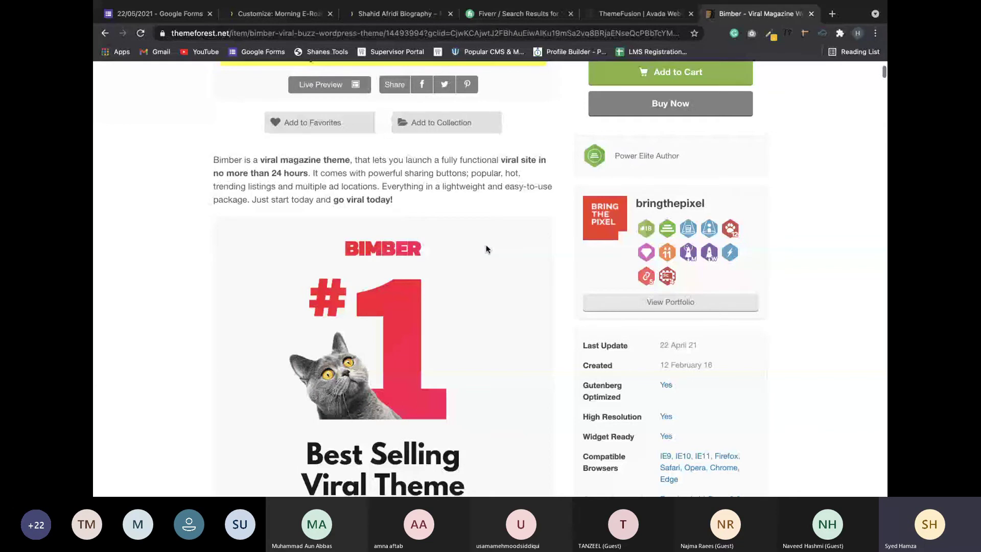
Exit the Astra customizer to the WordPress Pages list and switch to Paint X.
click(273, 14)
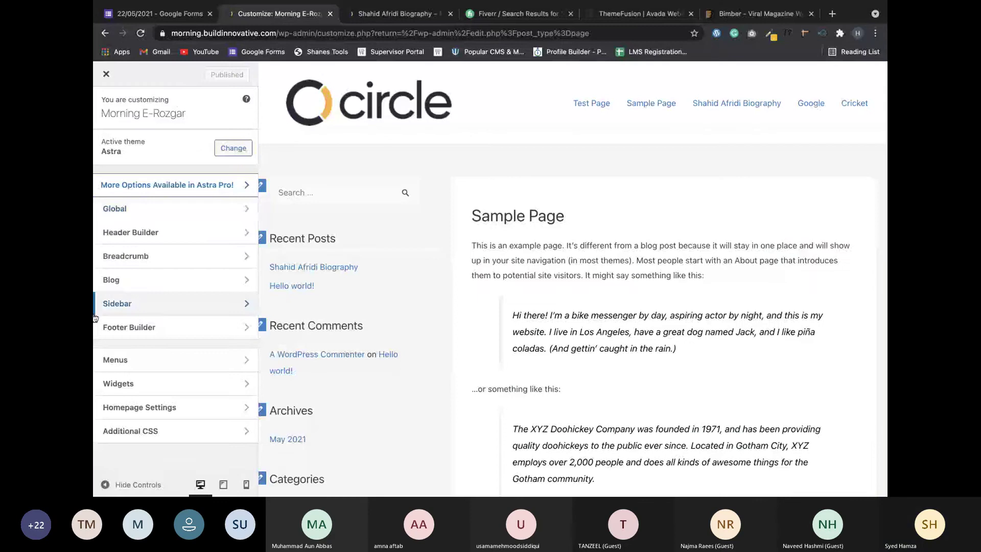
click(101, 79)
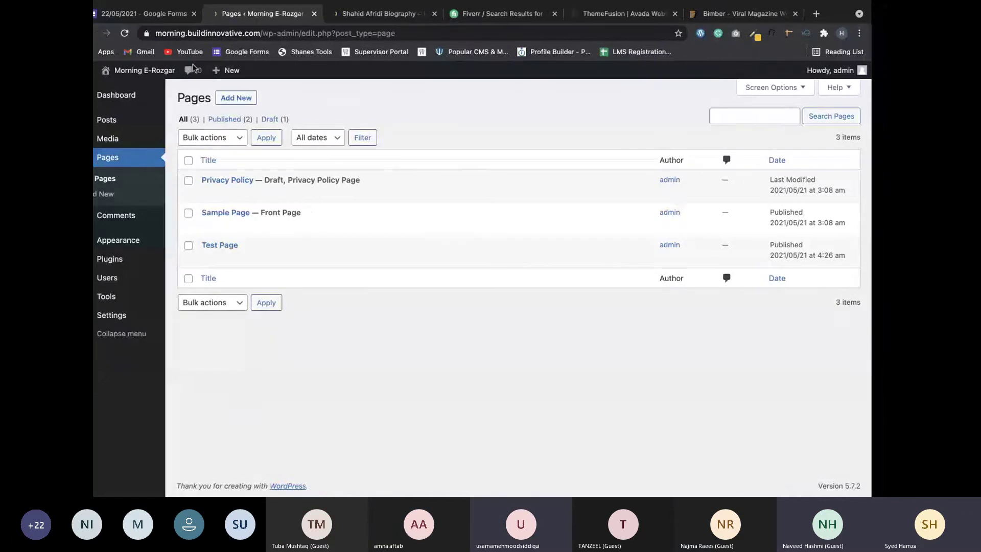
key(ctrl+Left)
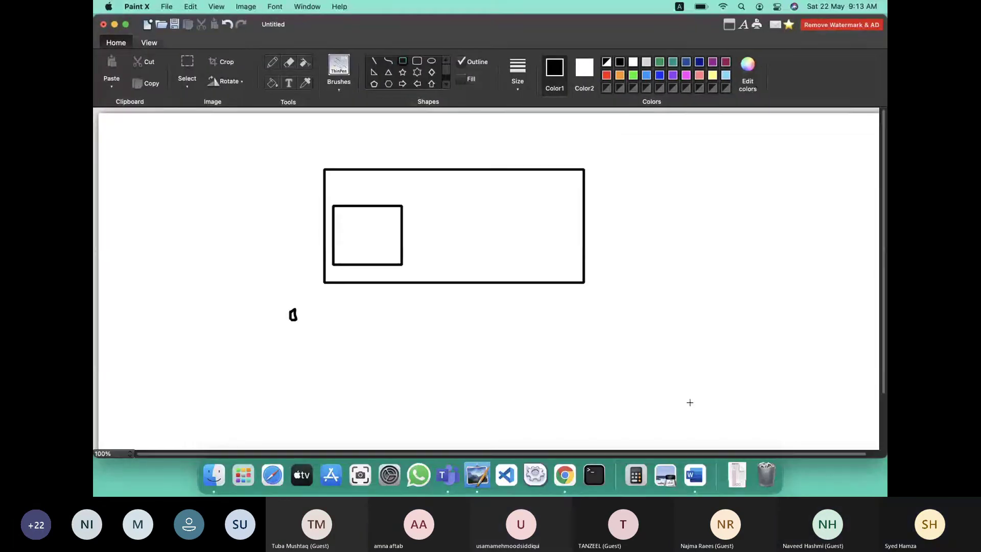
Check the Teams meeting window for its participants and return to the Paint X canvas.
click(766, 399)
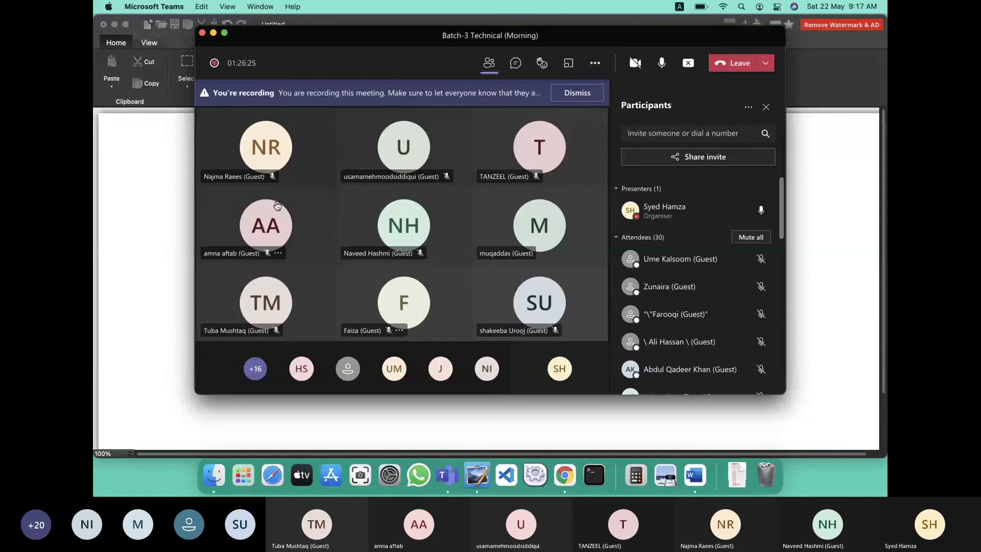
mouse_move(292, 247)
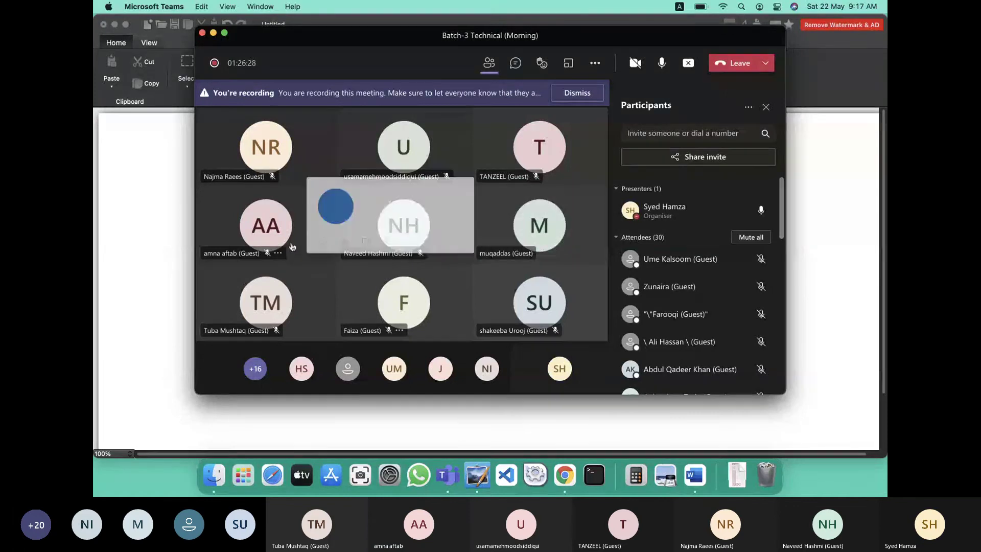
click(124, 285)
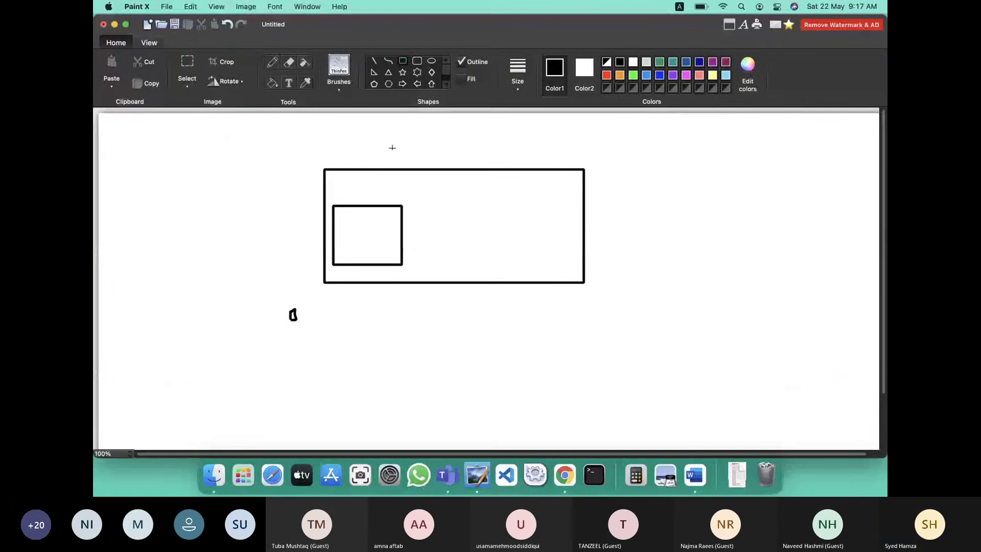
click(761, 392)
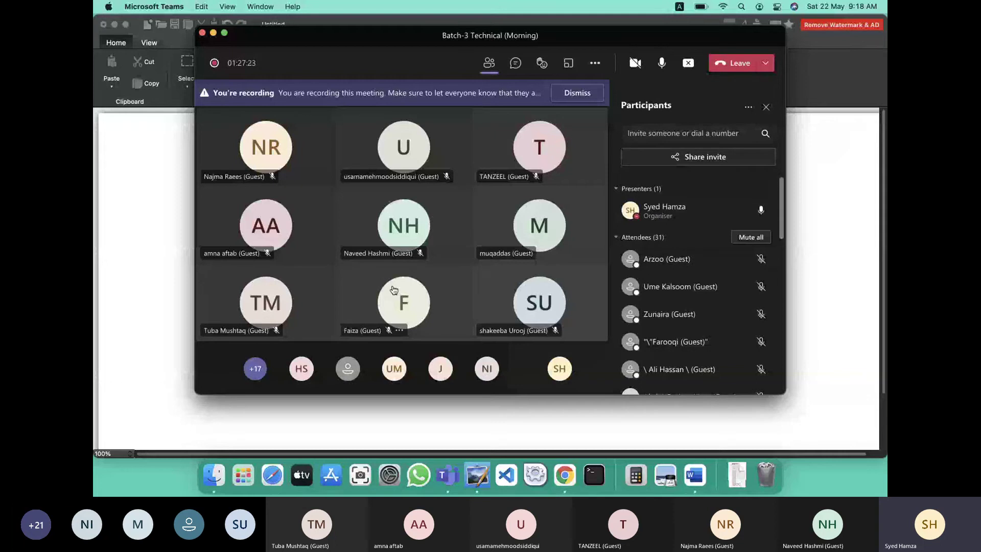
click(187, 318)
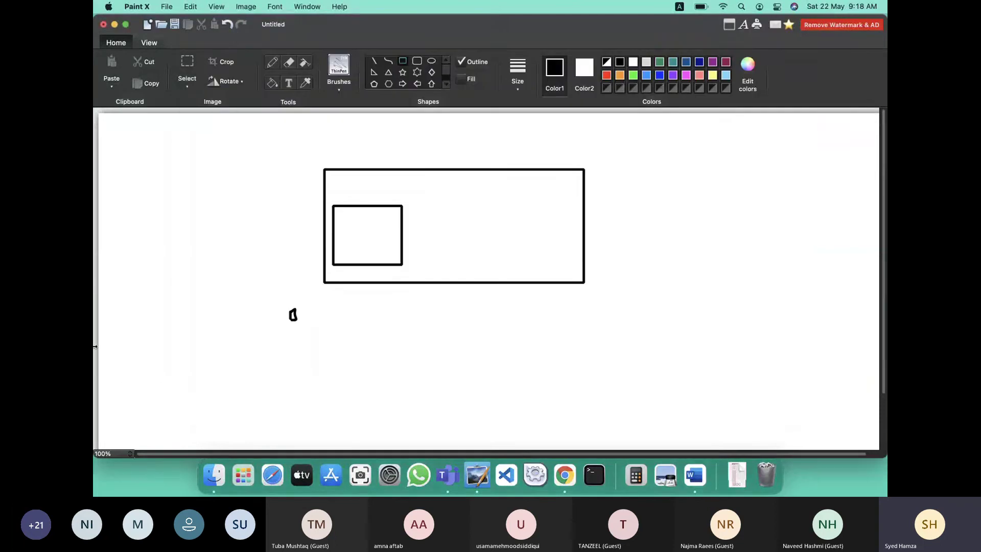
Clear the rectangles and the small mark from the Paint X canvas and activate the Pencil tool.
click(188, 69)
mouse_move(264, 130)
mouse_down()
mouse_move(297, 346)
mouse_move(662, 364)
mouse_up()
key(Delete)
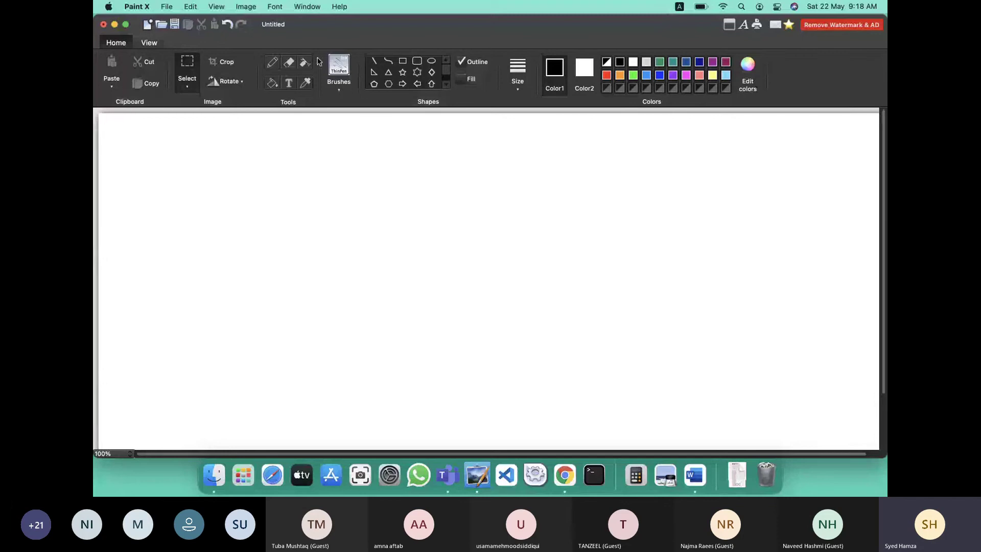
click(277, 67)
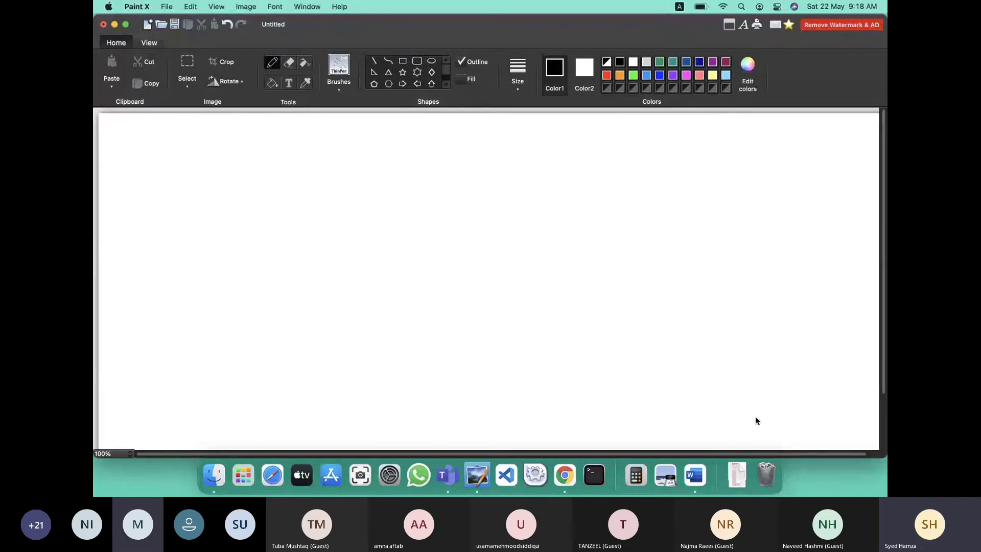
Switch to the Teams meeting, mute all attendees, and return to the Paint X canvas.
key(super+Tab)
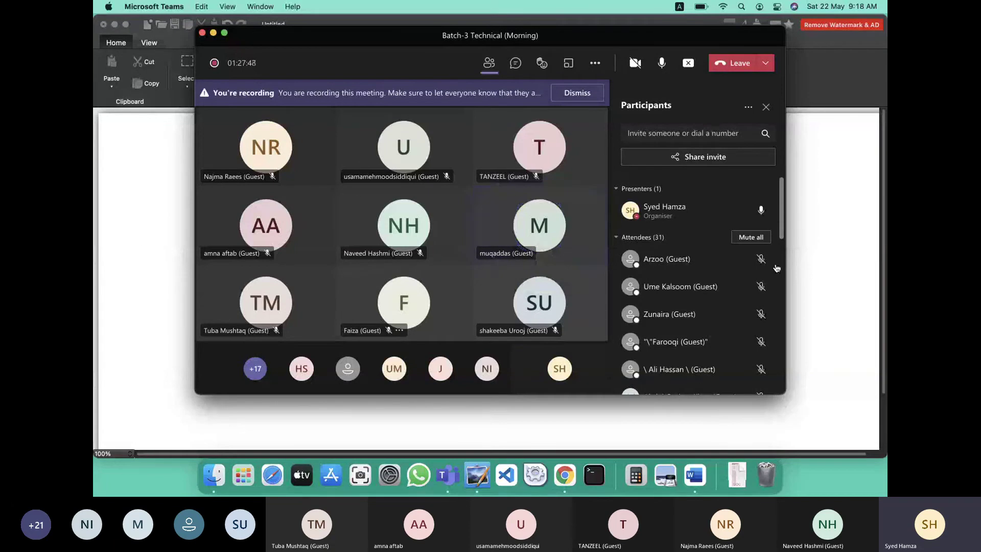
click(751, 238)
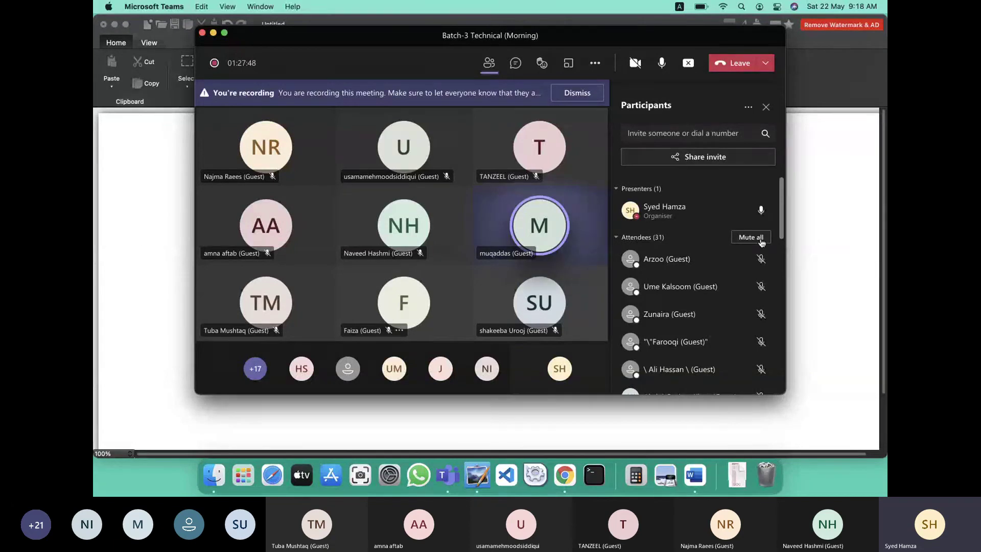
click(575, 237)
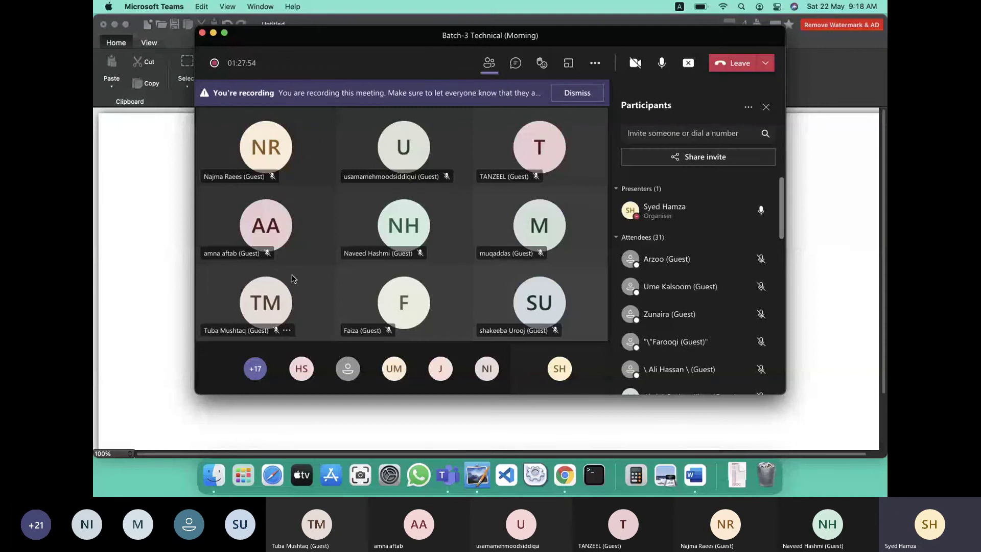
drag(293, 279, 237, 226)
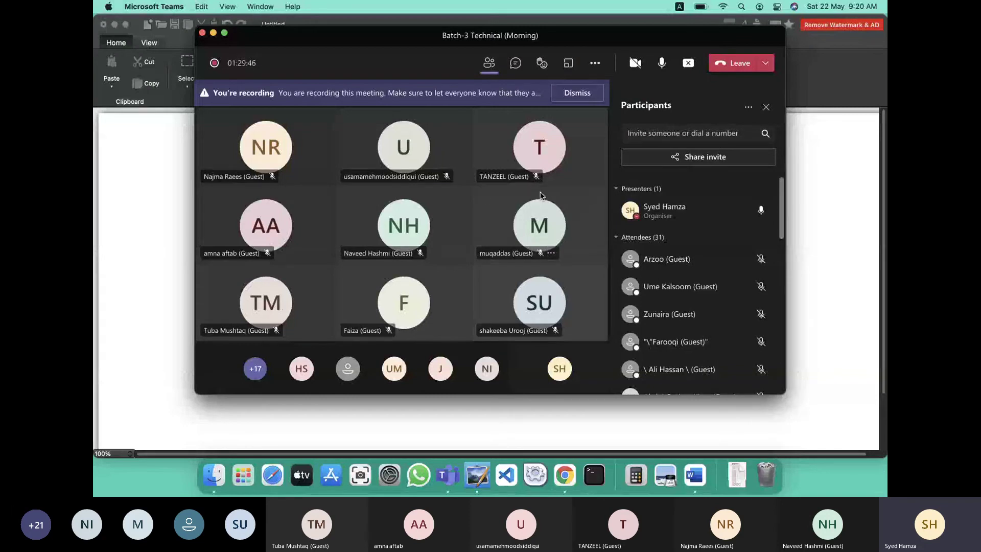
click(508, 397)
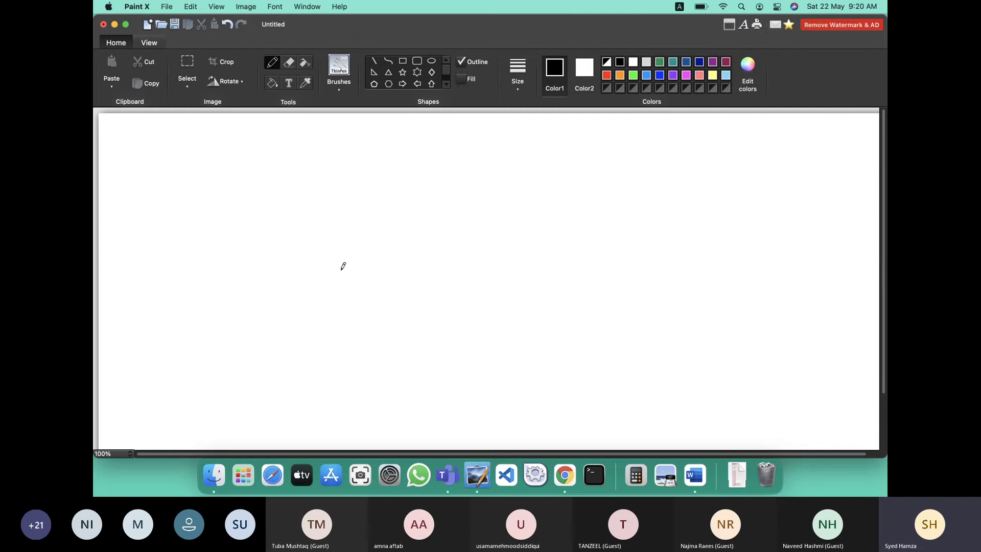
Switch to Chrome and review the Fiverr gigs for "astra" and the Shahid Afridi Biography post.
key(ctrl+Right)
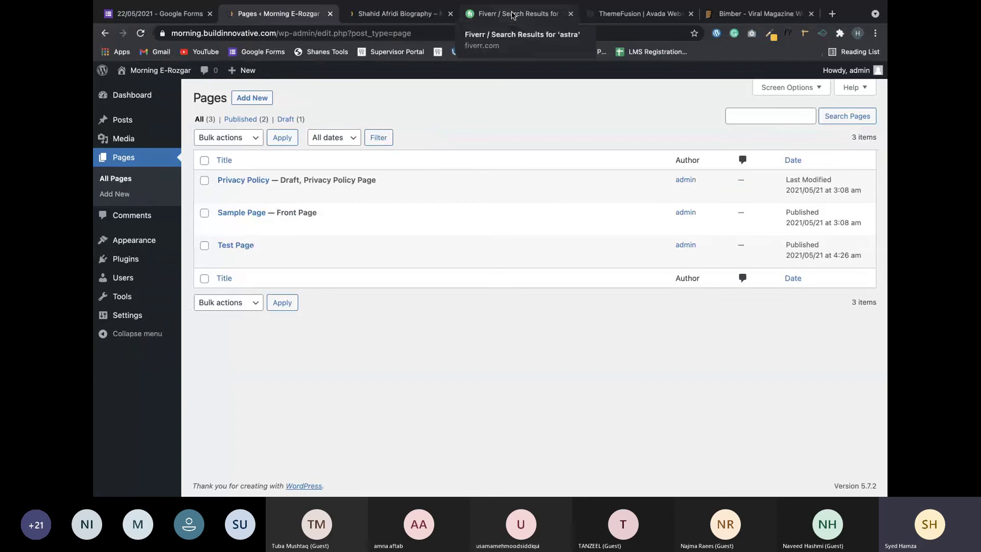
click(512, 15)
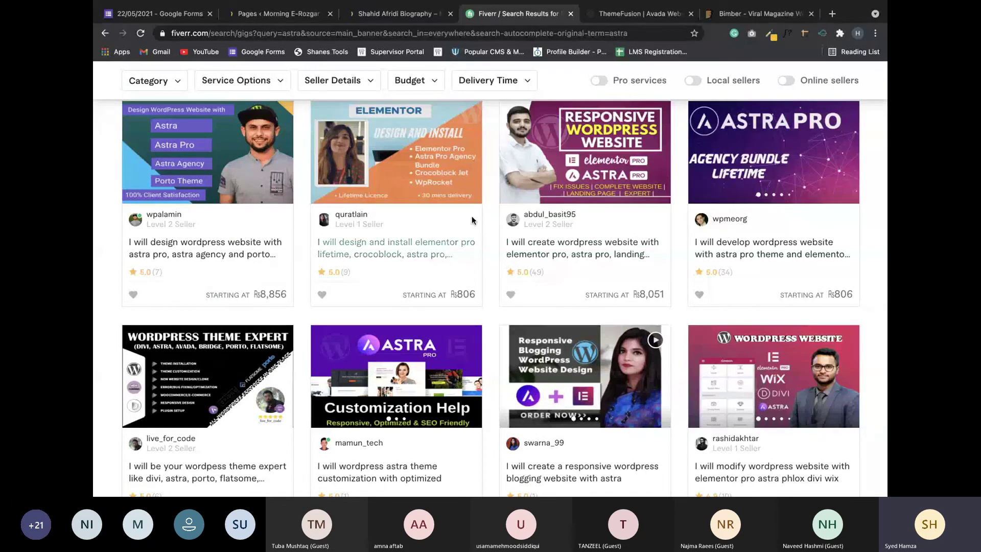
scroll(472, 217, down, 1)
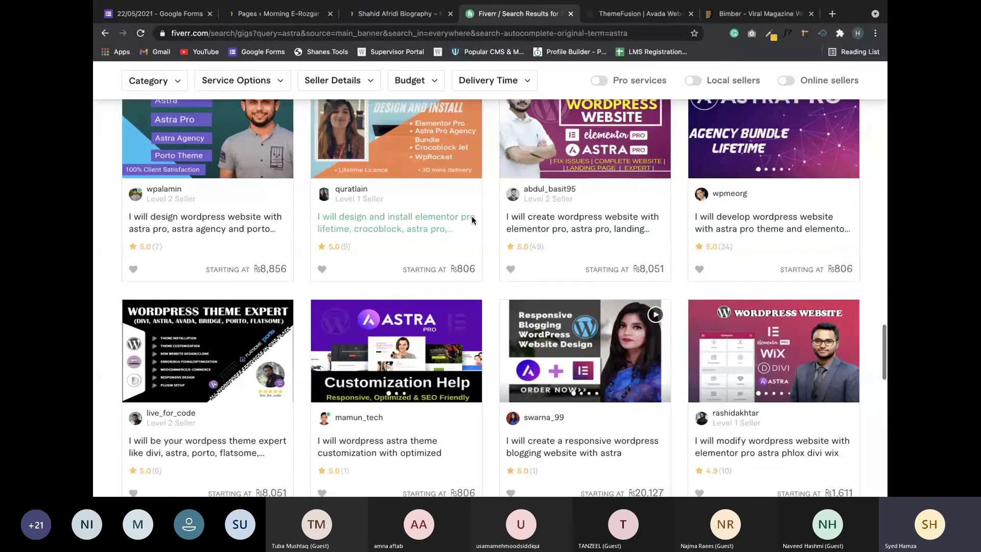
scroll(471, 220, down, 3)
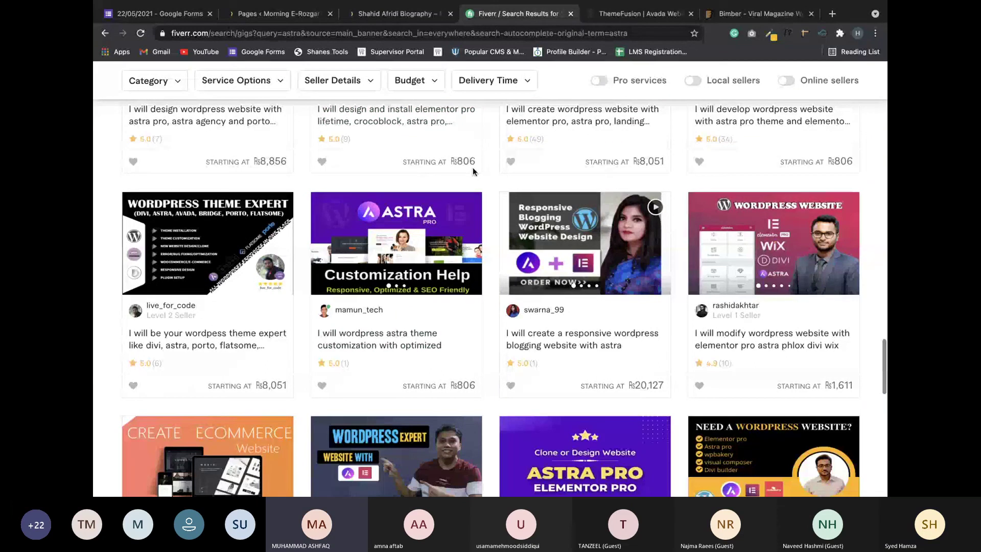
click(408, 21)
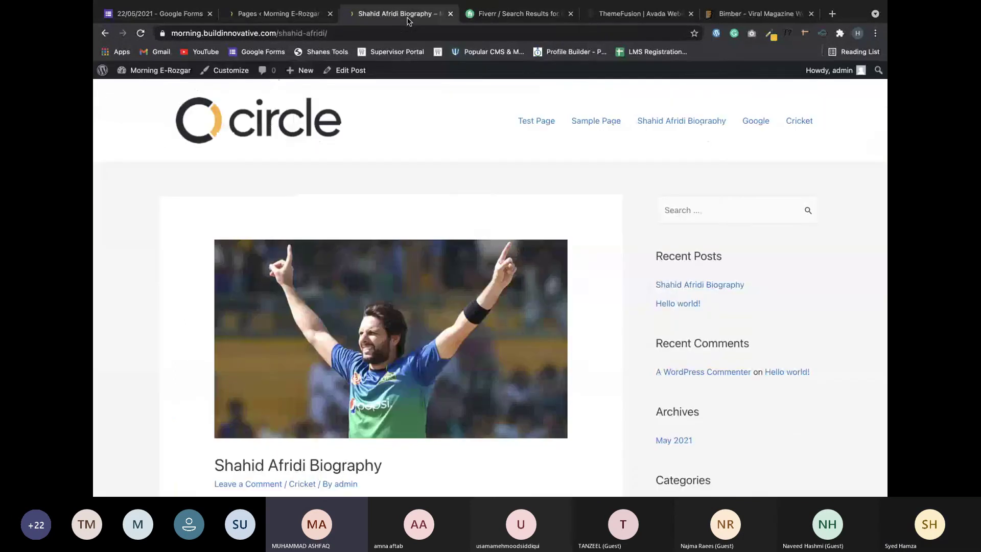
Return to the Teams meeting window and look through the list of attendees.
key(ctrl+Left)
click(796, 417)
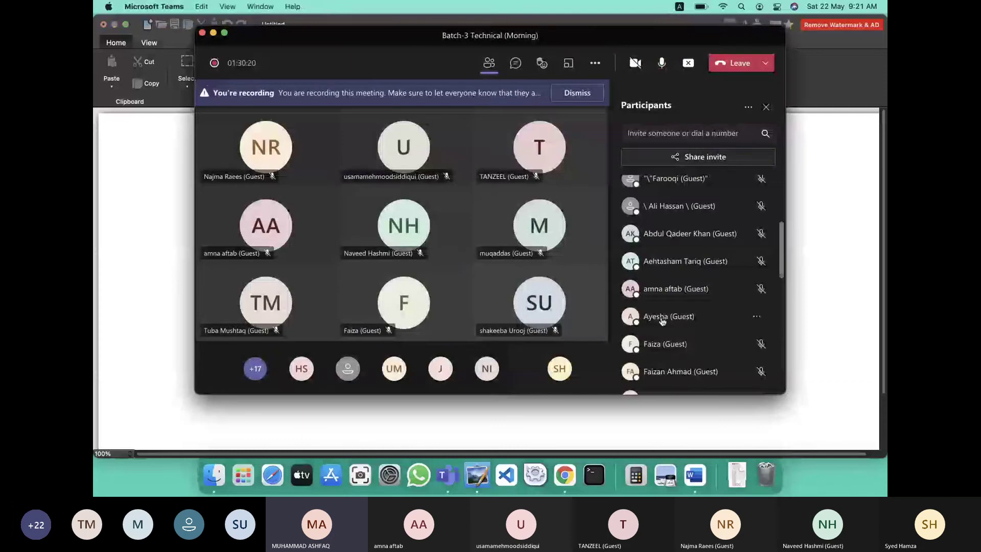
scroll(663, 321, up, 4)
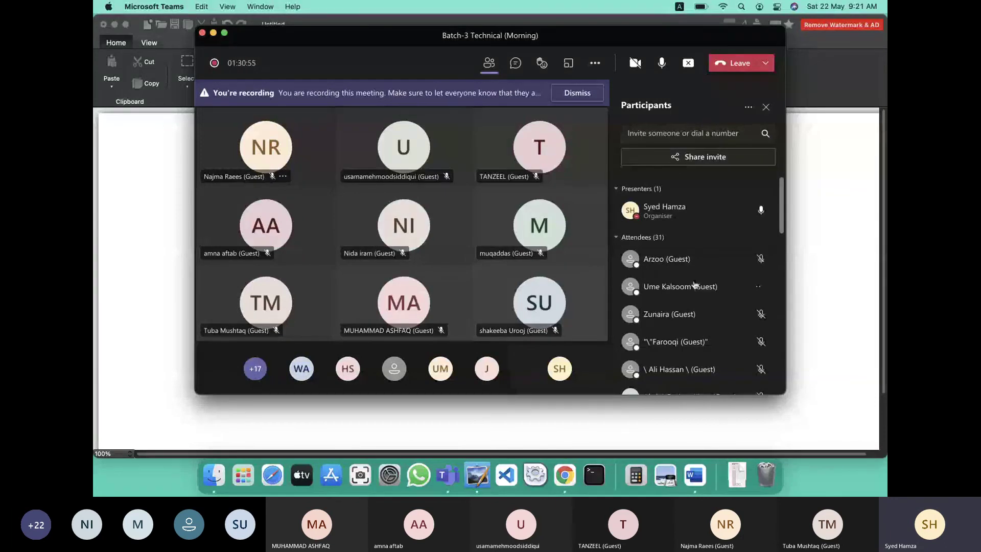
scroll(695, 284, down, 3)
scroll(695, 285, down, 1)
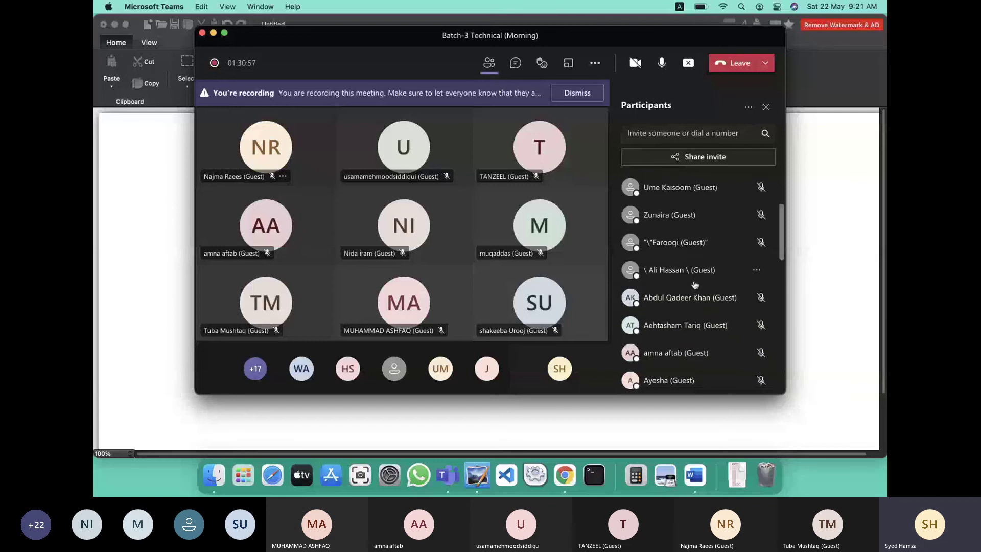
scroll(695, 285, up, 1)
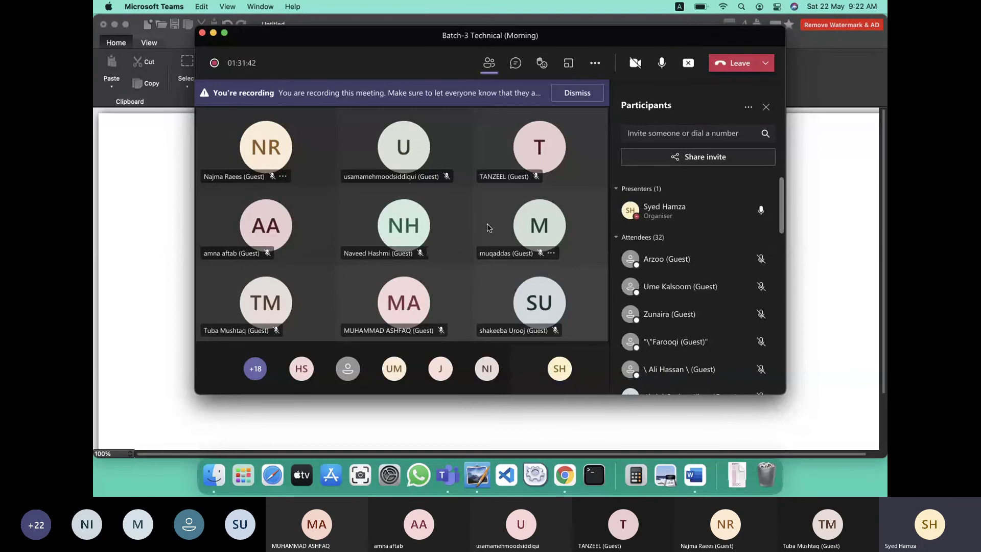
Switch to Chrome and review the Pages list and the Posts list in the WordPress dashboard.
click(95, 254)
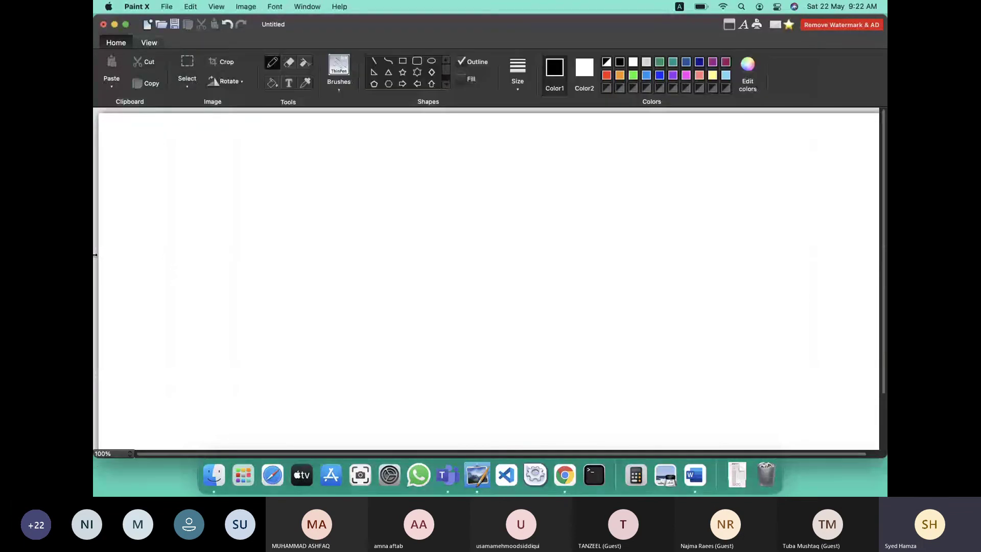
key(ctrl+Right)
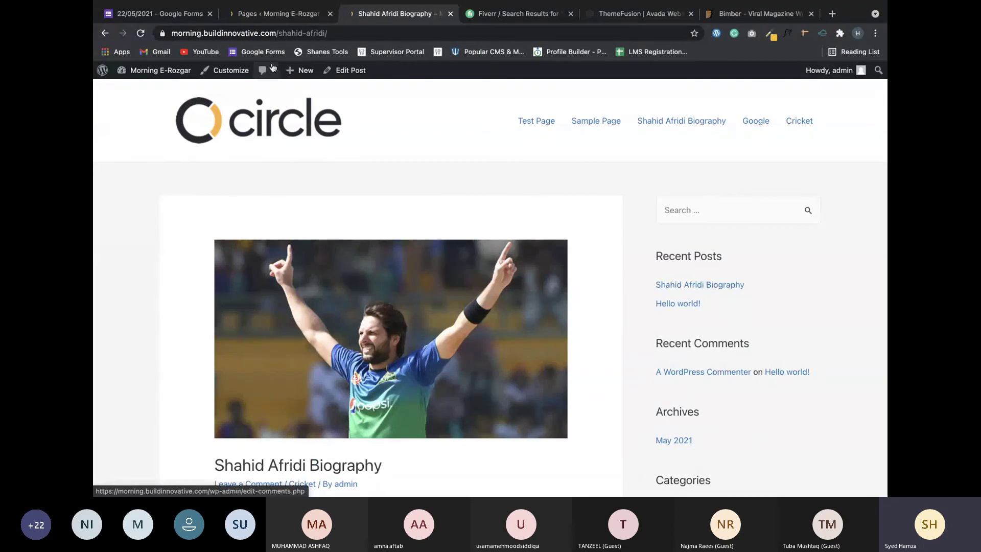
click(278, 14)
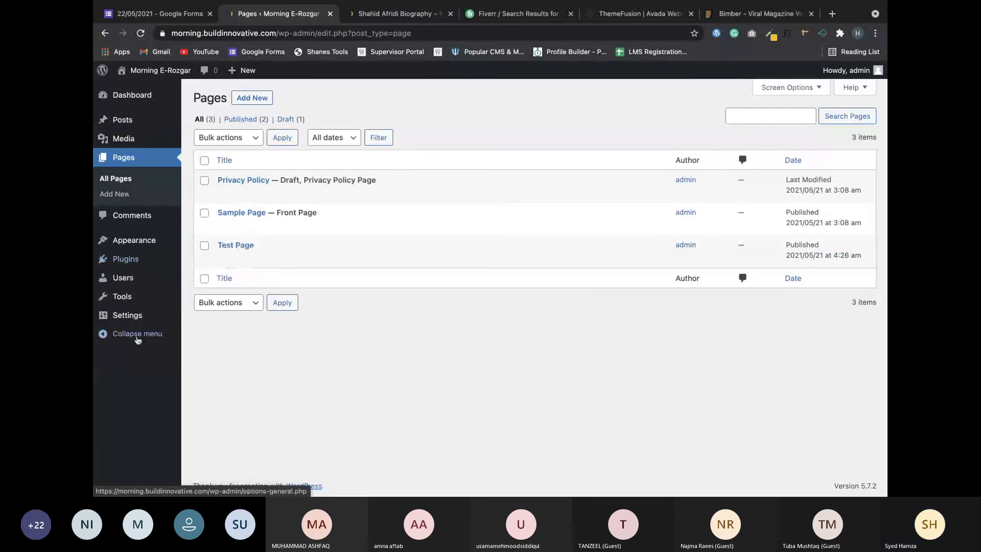
mouse_move(175, 308)
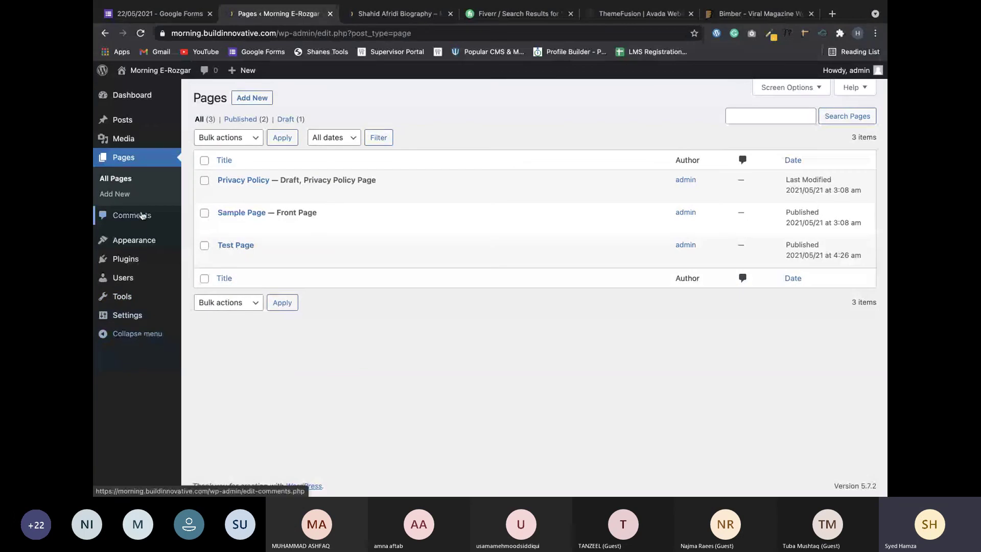
mouse_move(376, 256)
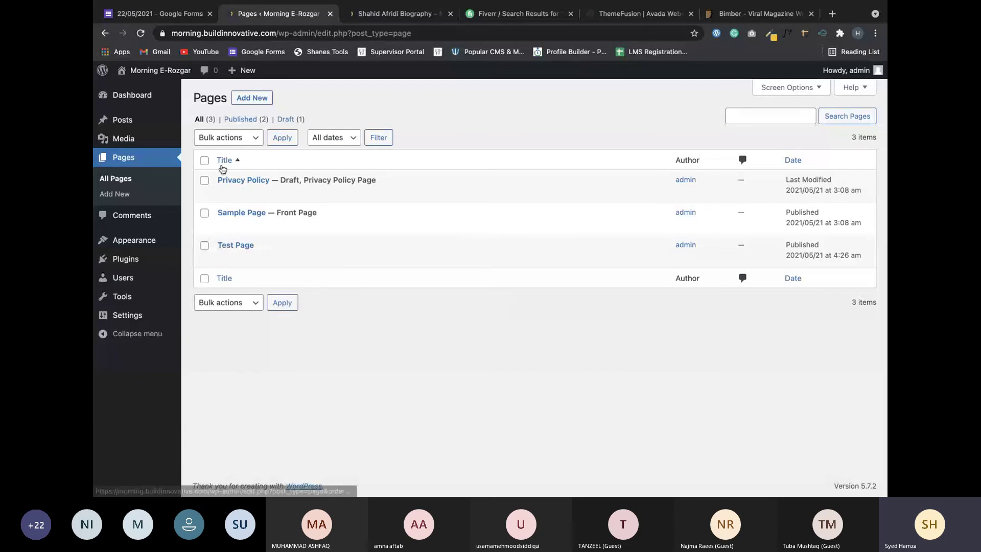
click(125, 123)
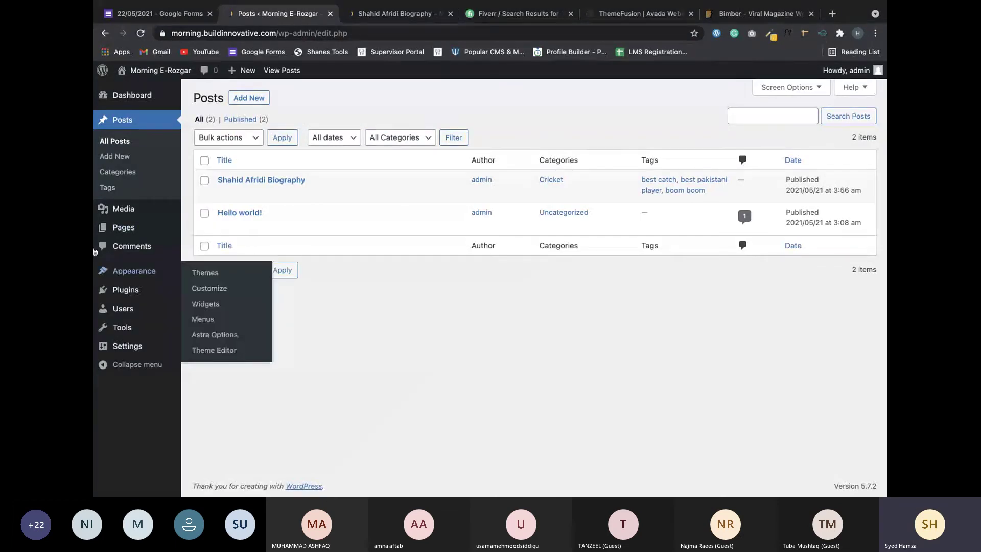
mouse_move(142, 93)
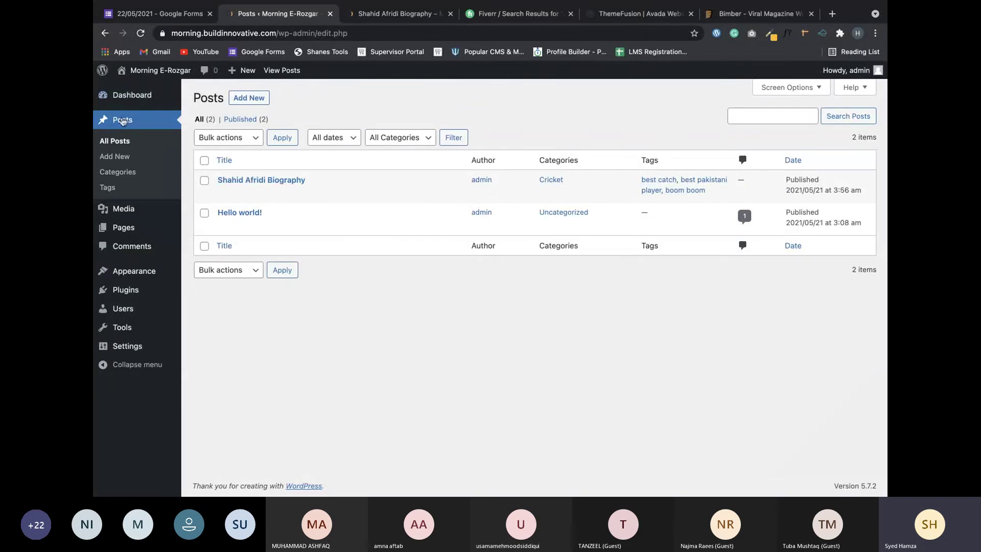
mouse_move(335, 190)
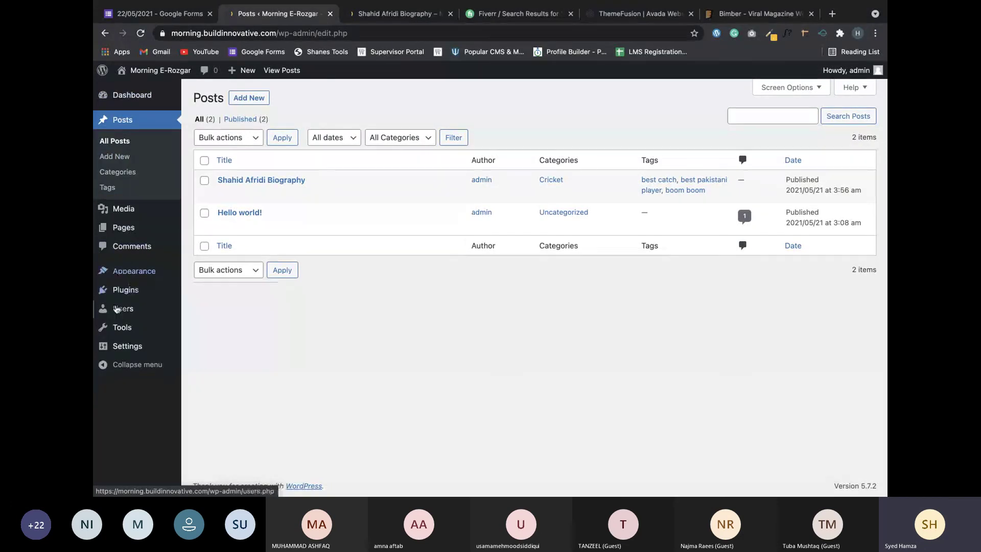
Open the Permalink settings and point out the Post name URL structure among the common settings.
mouse_move(113, 351)
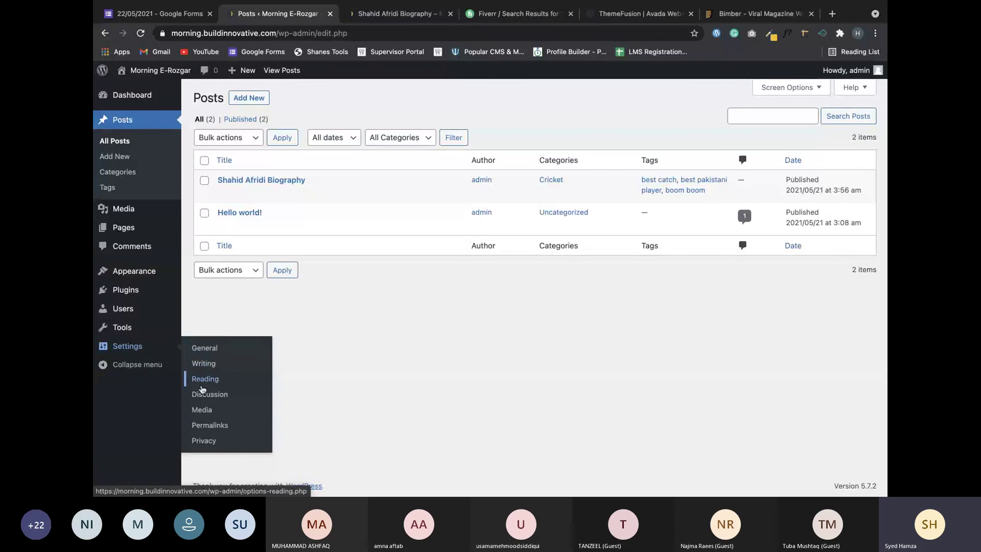
click(209, 428)
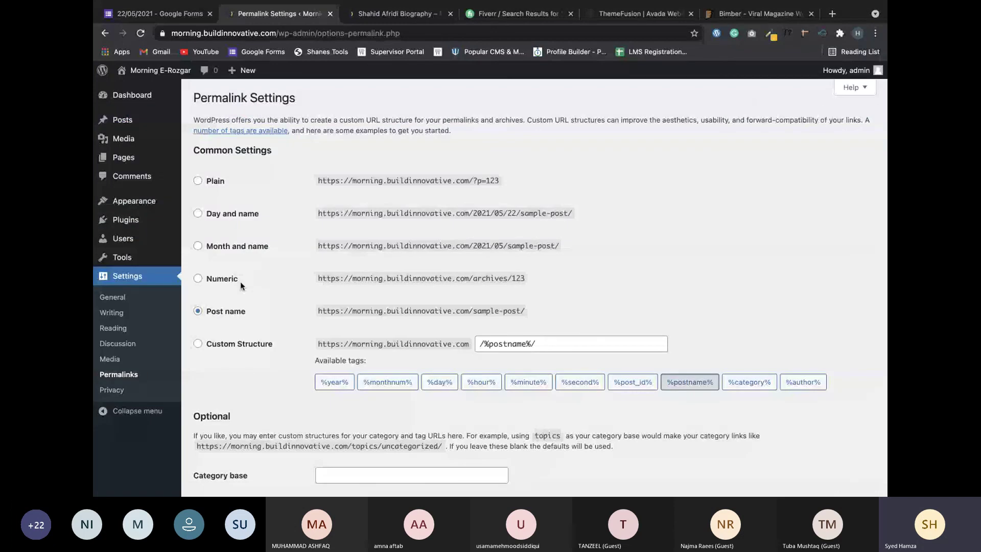
click(228, 313)
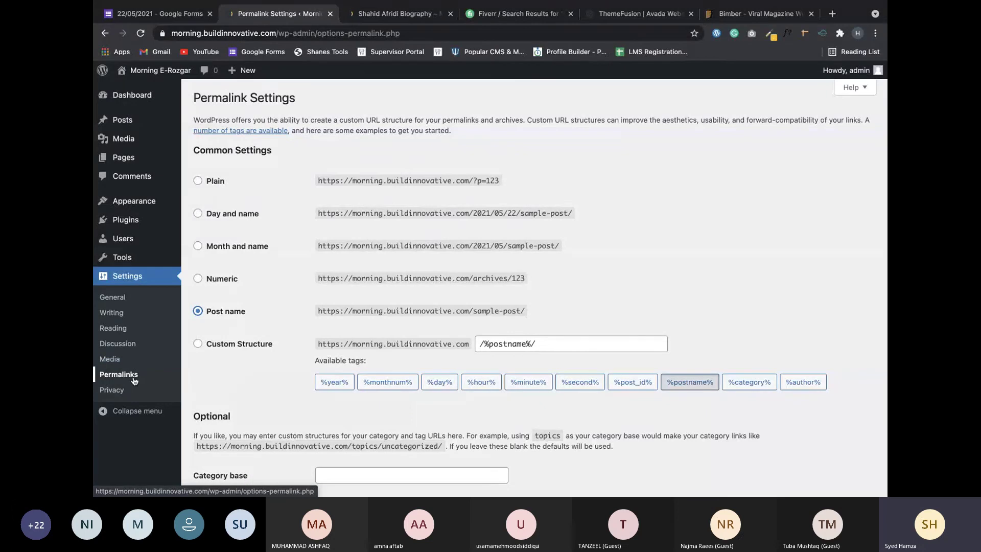
Open the Reading settings and save them with Sample Page as the static homepage.
click(131, 328)
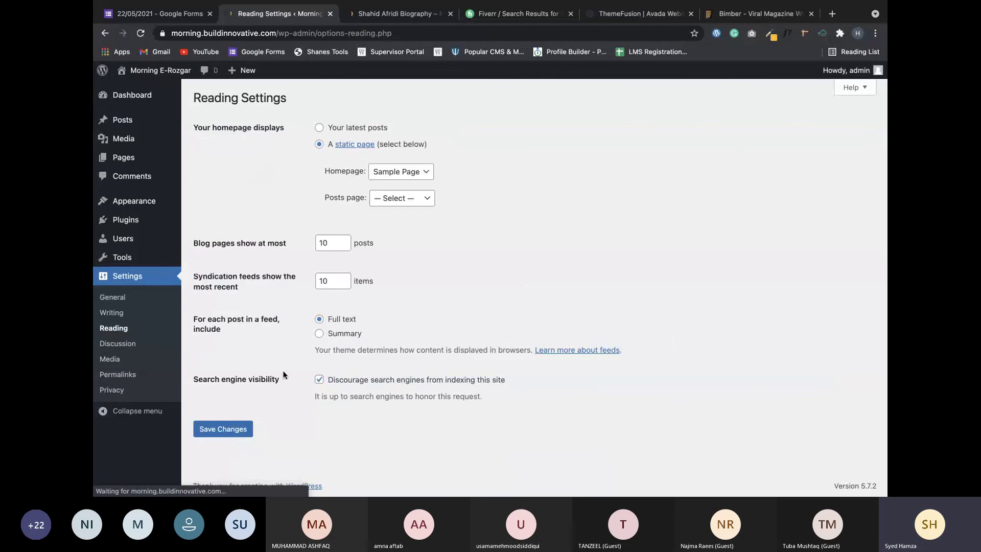
click(223, 428)
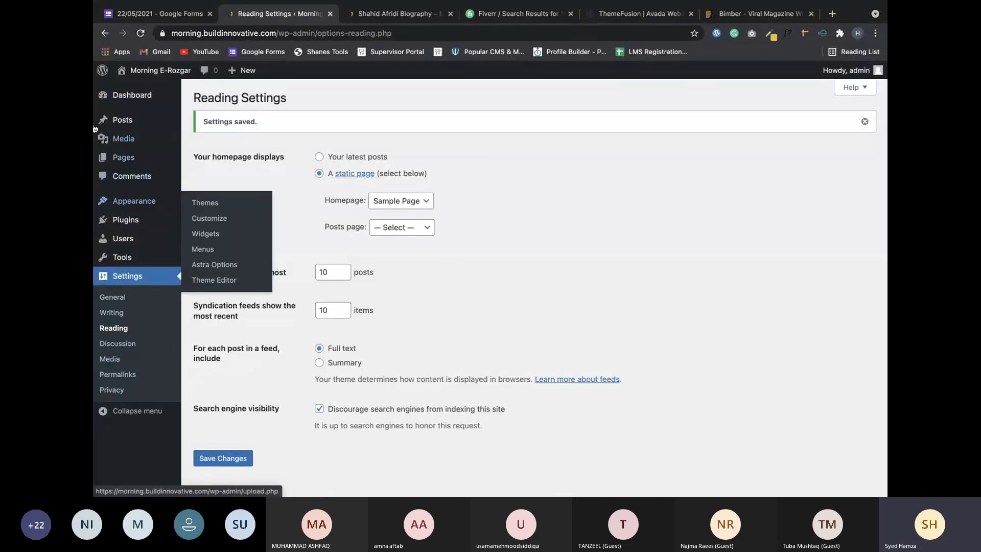
mouse_move(174, 157)
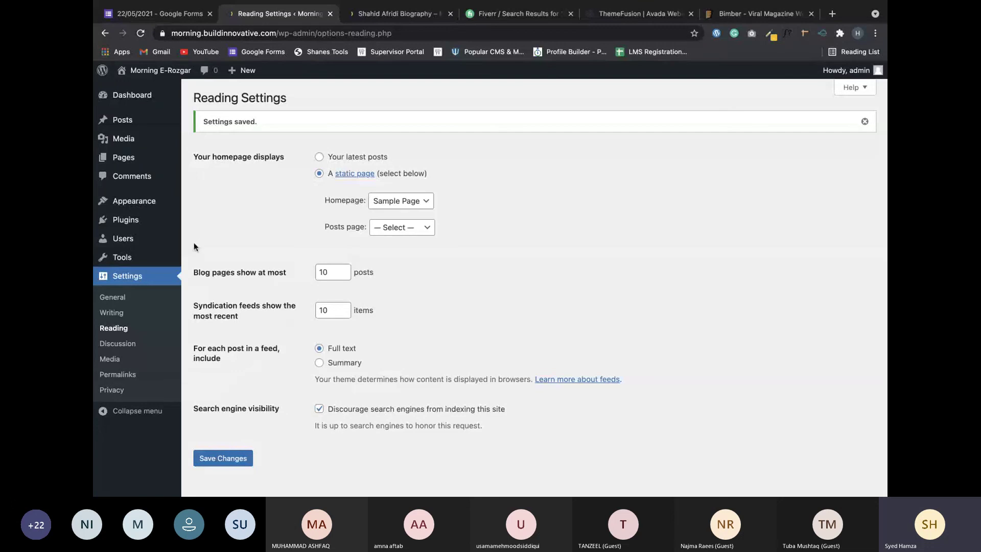
scroll(409, 160, down, 1)
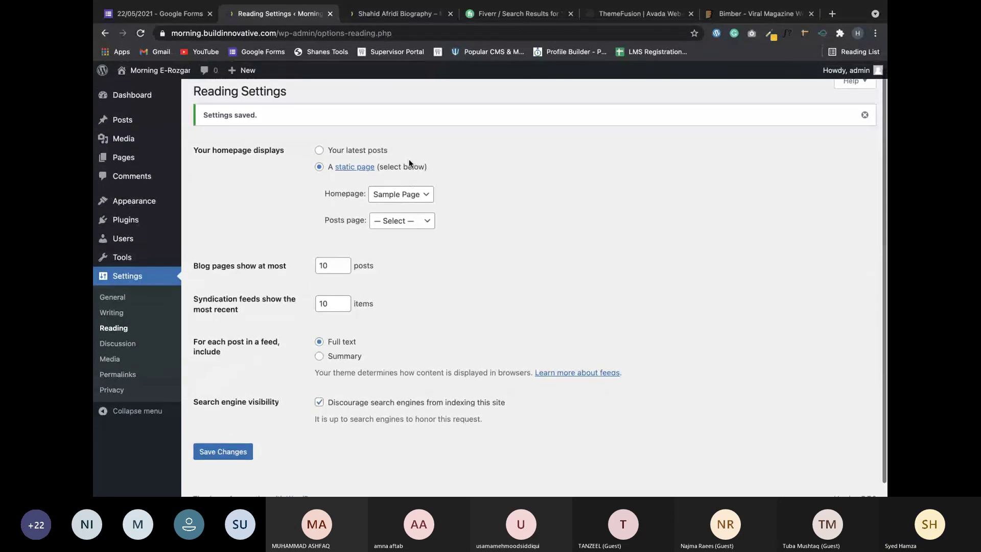
scroll(408, 159, up, 1)
Open the live site's home page from the post's logo and look through it down to the footer.
click(394, 13)
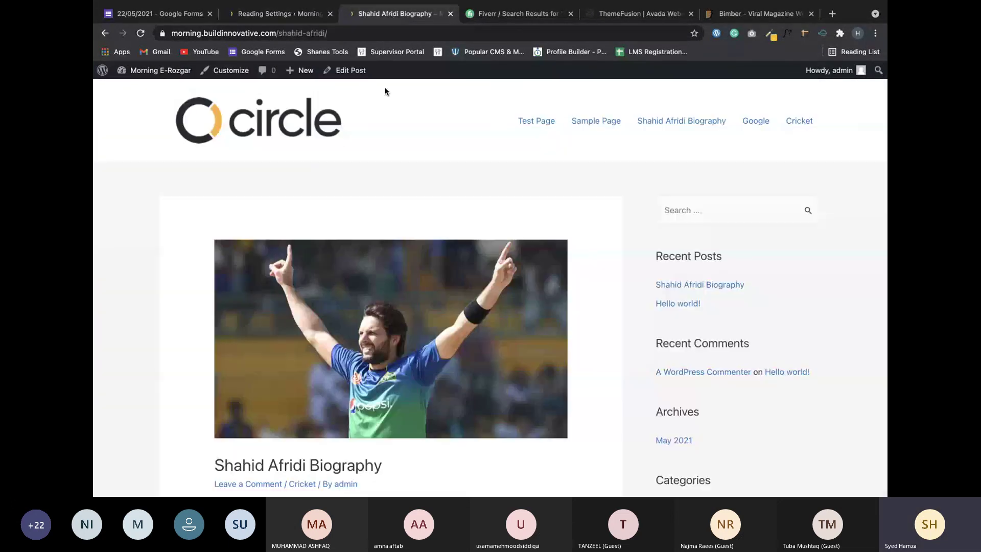
click(279, 133)
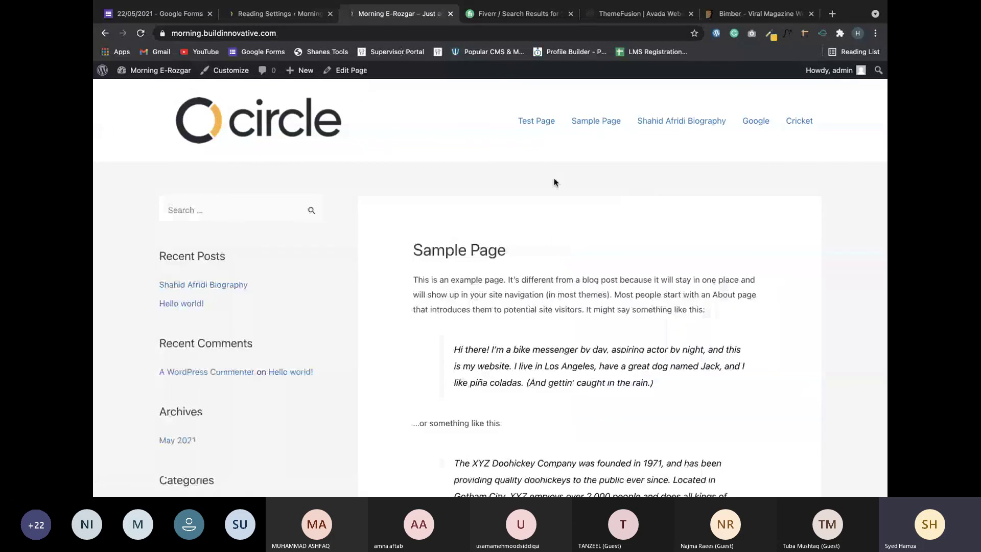
scroll(566, 212, down, 1)
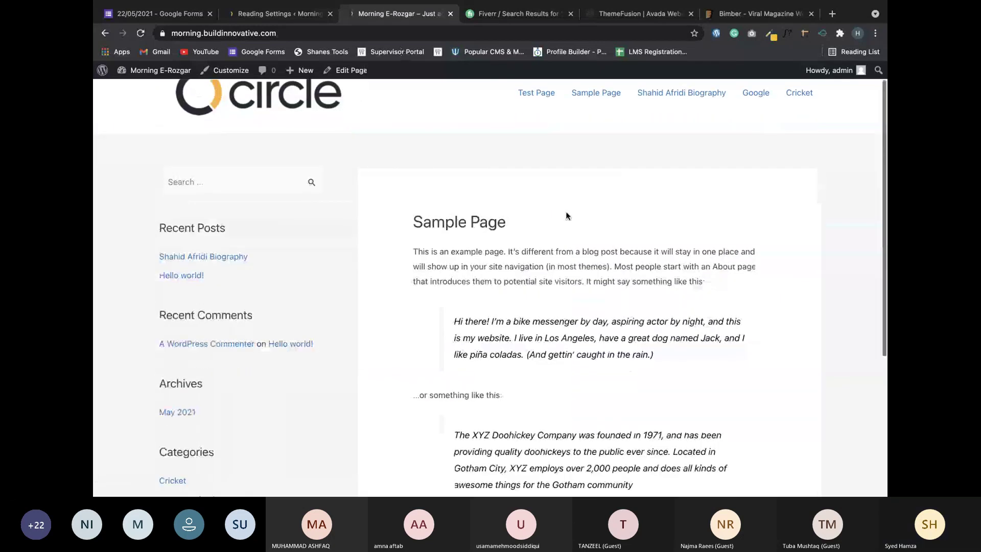
scroll(567, 216, down, 3)
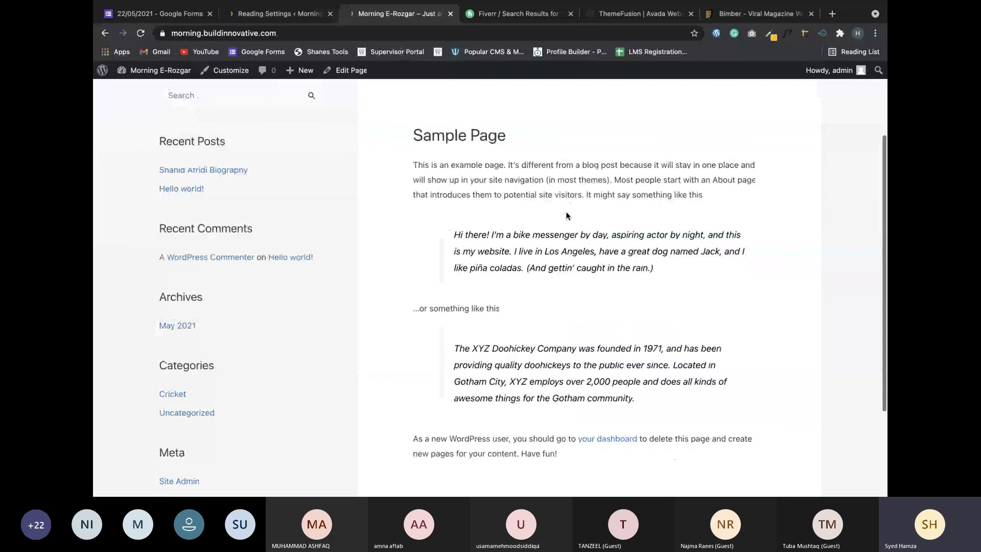
scroll(566, 216, down, 5)
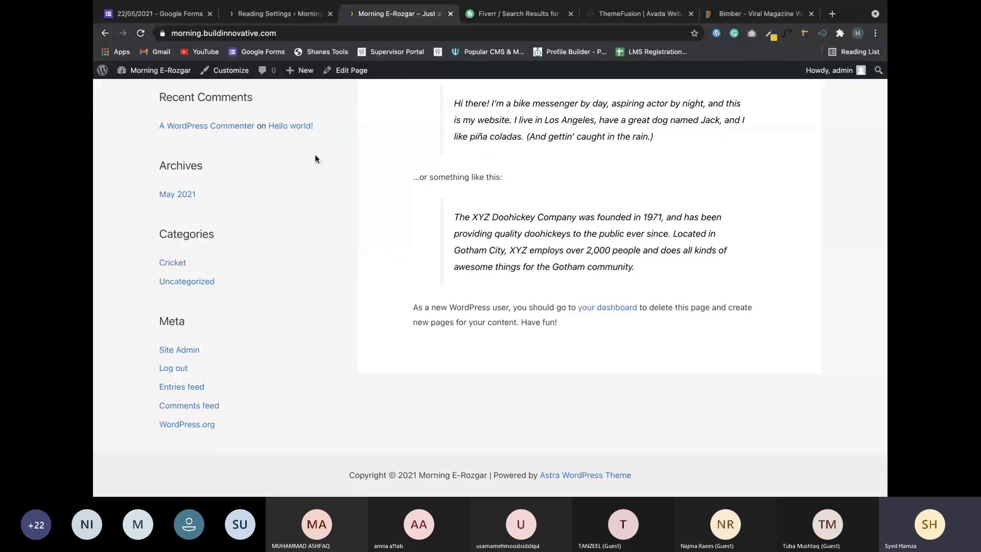
Revisit the Reading settings page and switch back to the Teams meeting window with its participants list.
click(282, 16)
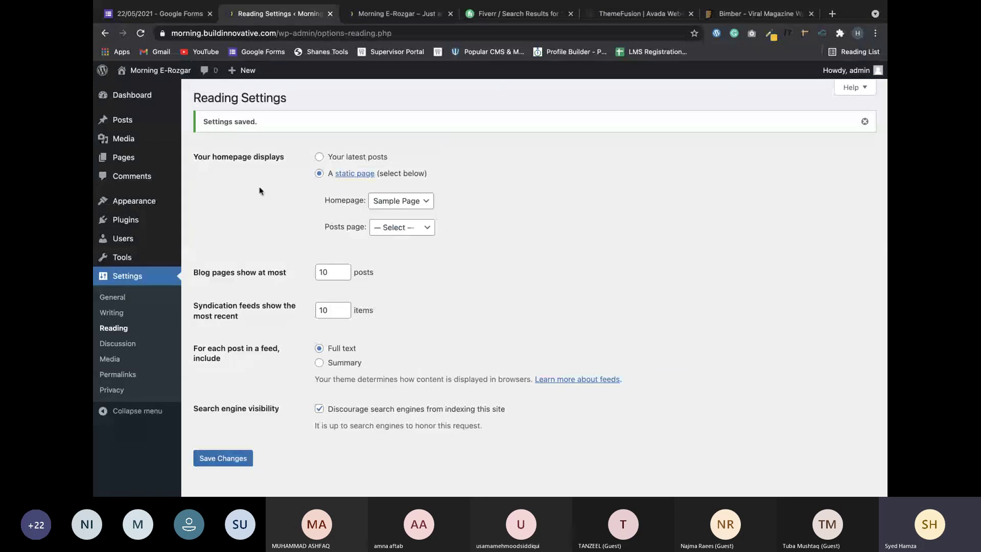
key(ctrl+Left)
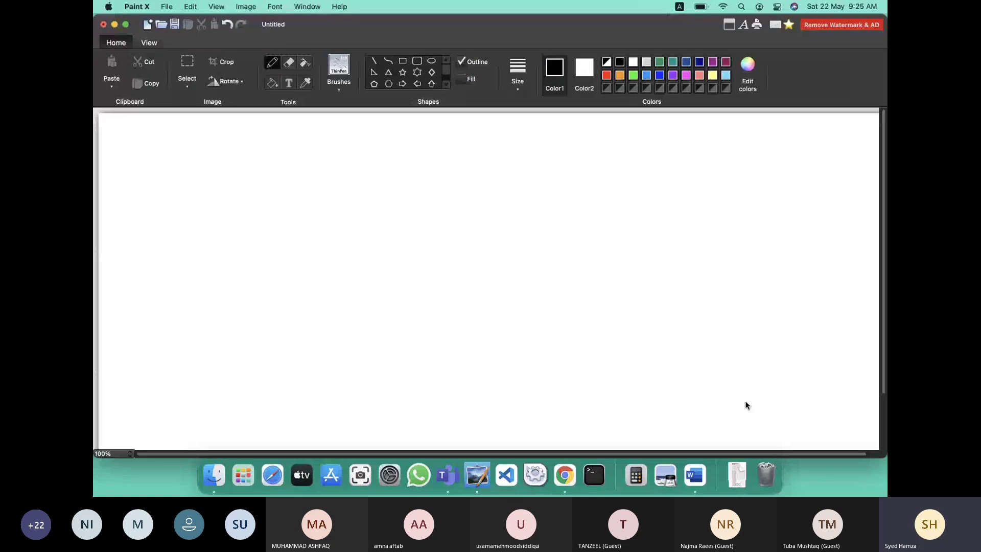
click(747, 405)
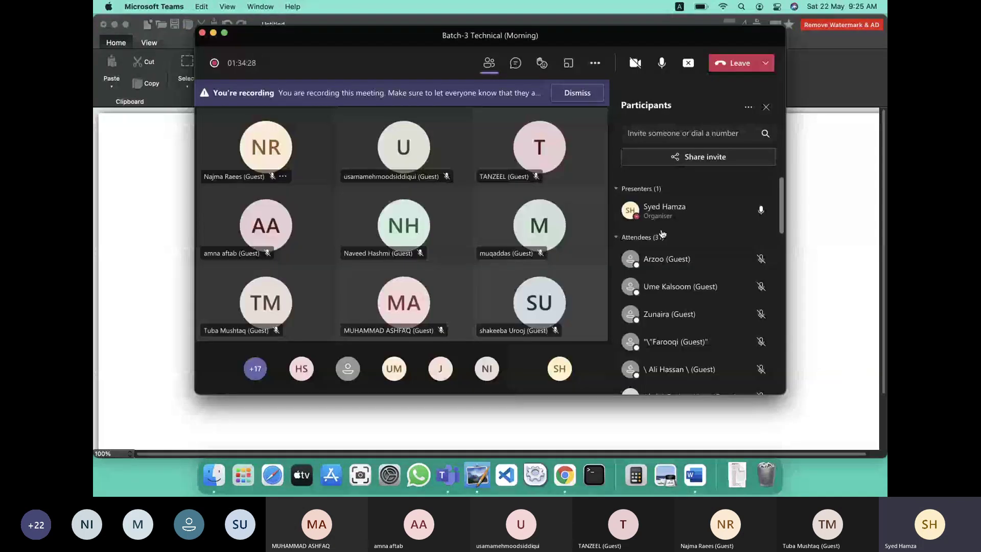